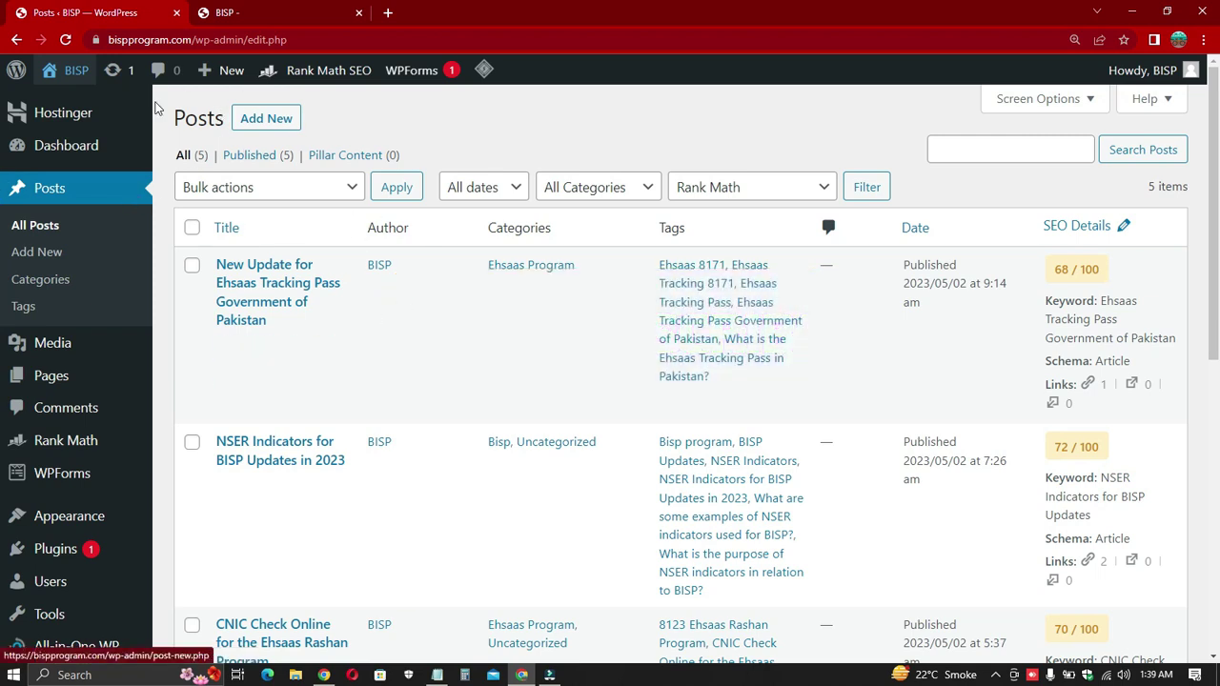
scroll(57, 145, "down", 4)
scroll(303, 253, "up", 4)
double_click(198, 118)
left_click(372, 119)
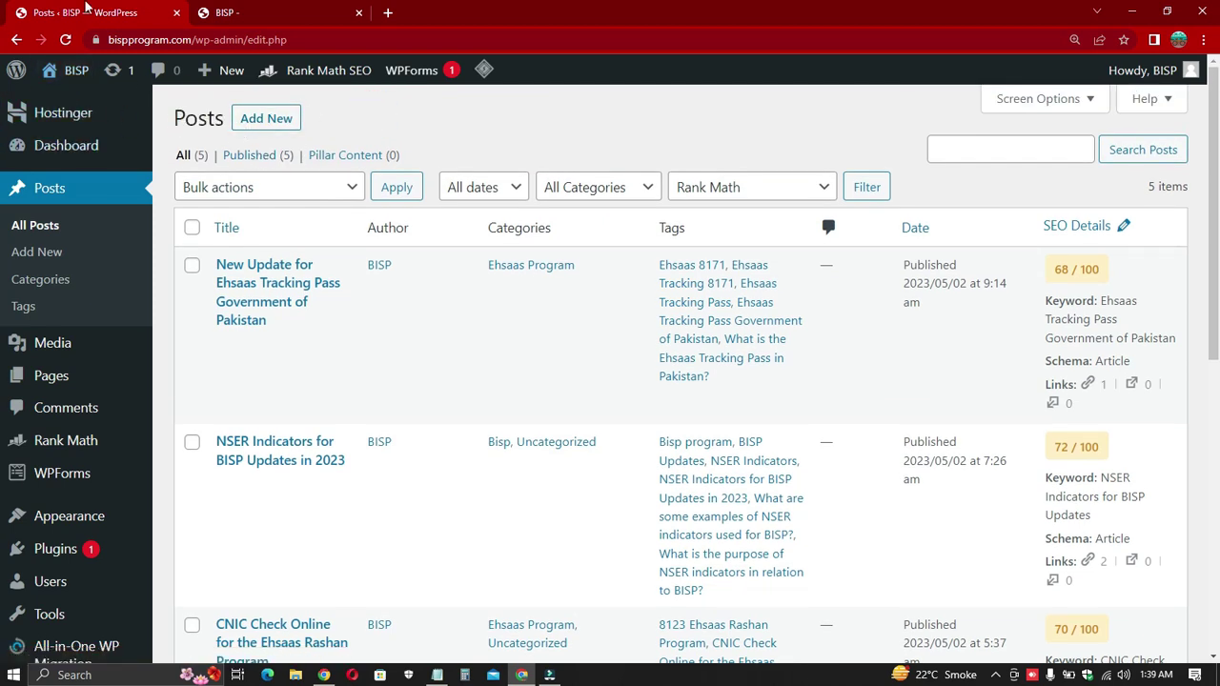
left_click(324, 674)
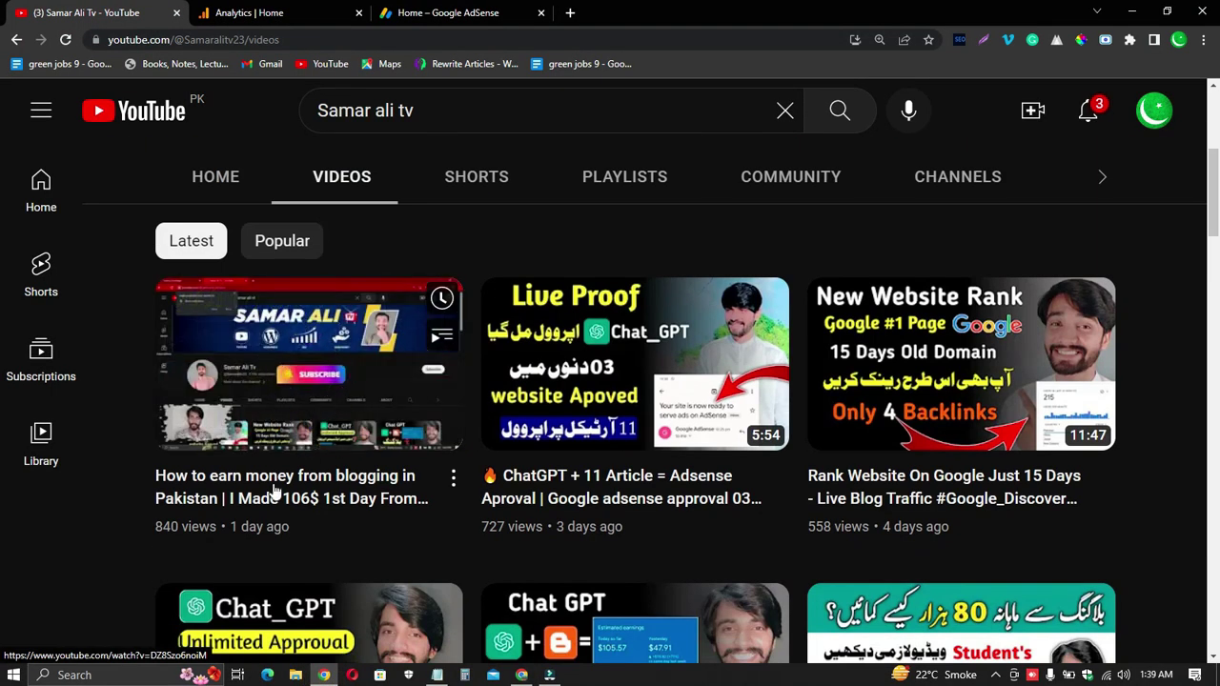
left_click(521, 674)
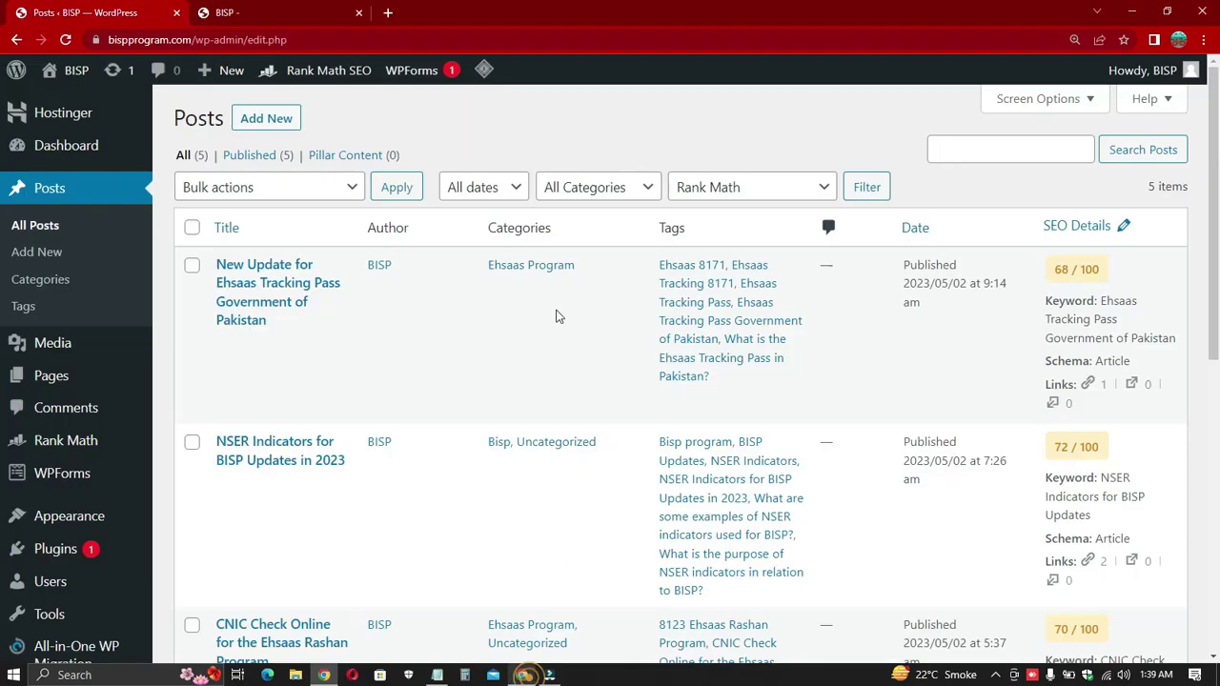
Step: Open the WordPress site's installed themes page and look over the active theme
scroll(250, 272, "down", 2)
mouse_move(156, 370)
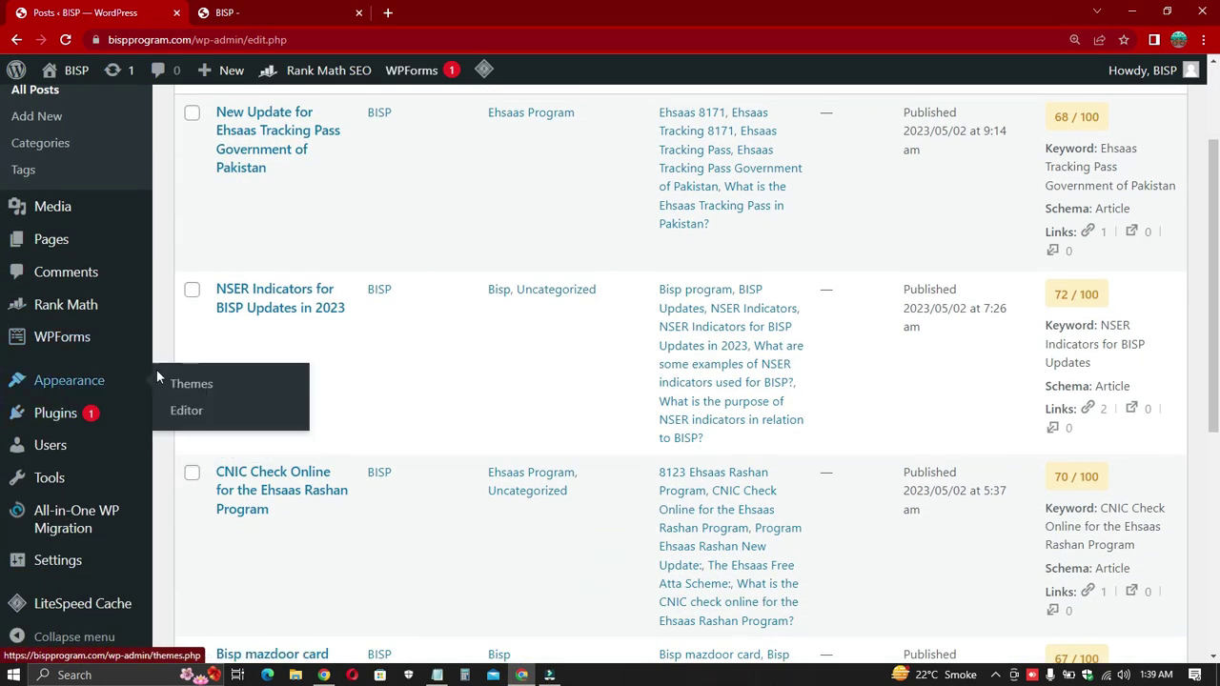
left_click(190, 383)
scroll(188, 384, "down", 2)
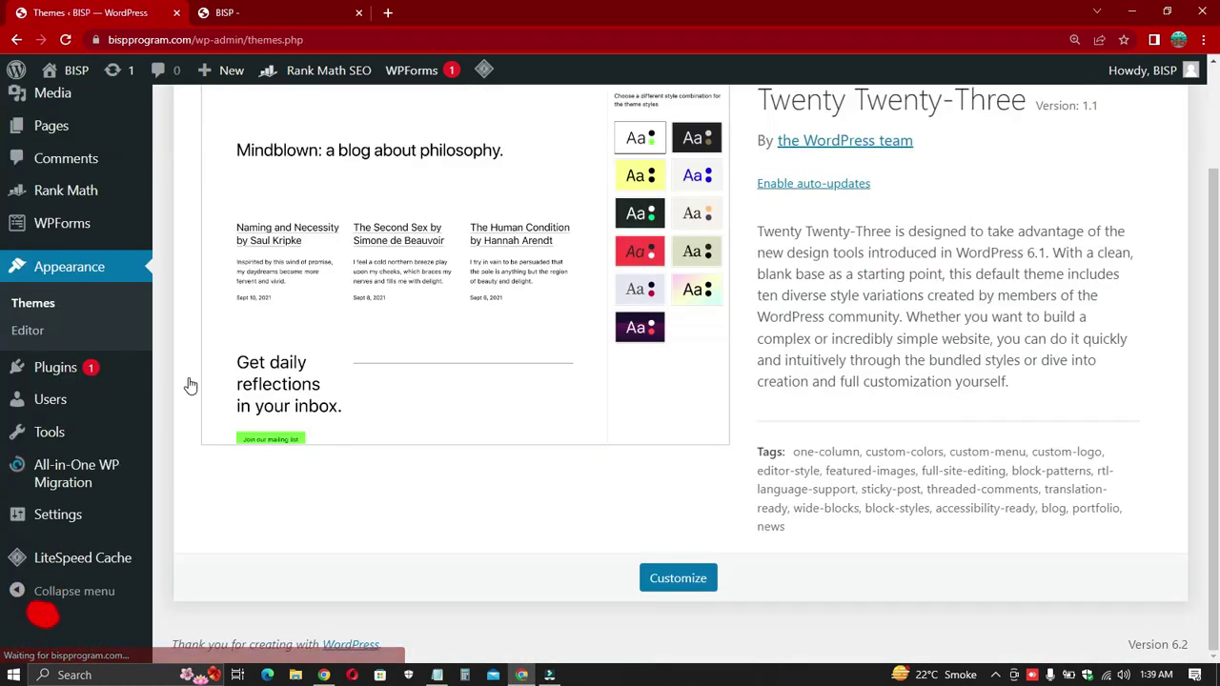
scroll(601, 335, "up", 2)
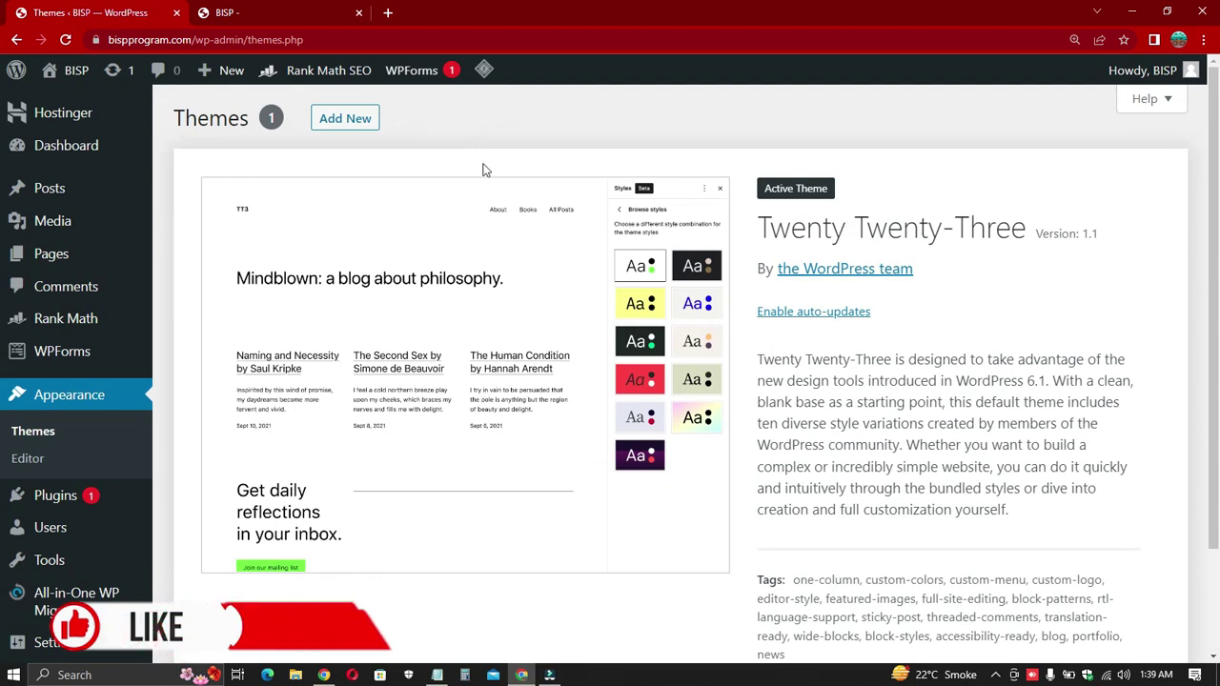
scroll(548, 281, "down", 2)
scroll(548, 281, "up", 2)
Step: Browse the popular themes available to add and open the details and preview of GeneratePress
left_click(348, 118)
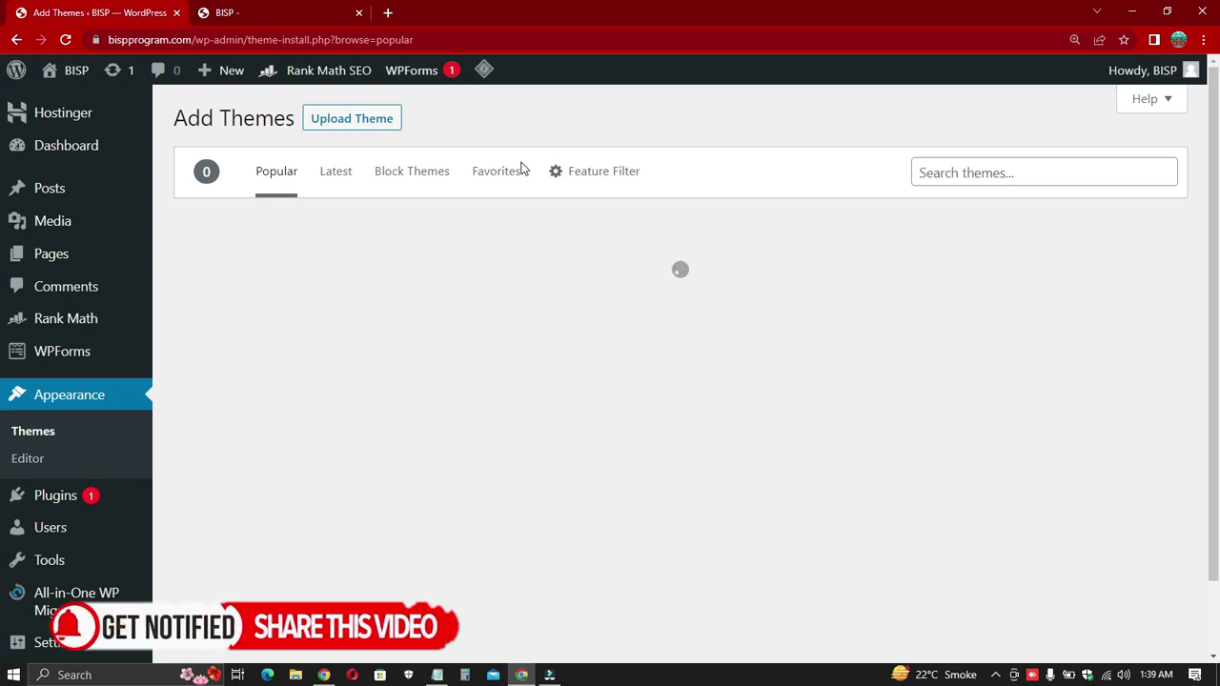
scroll(627, 435, "down", 5)
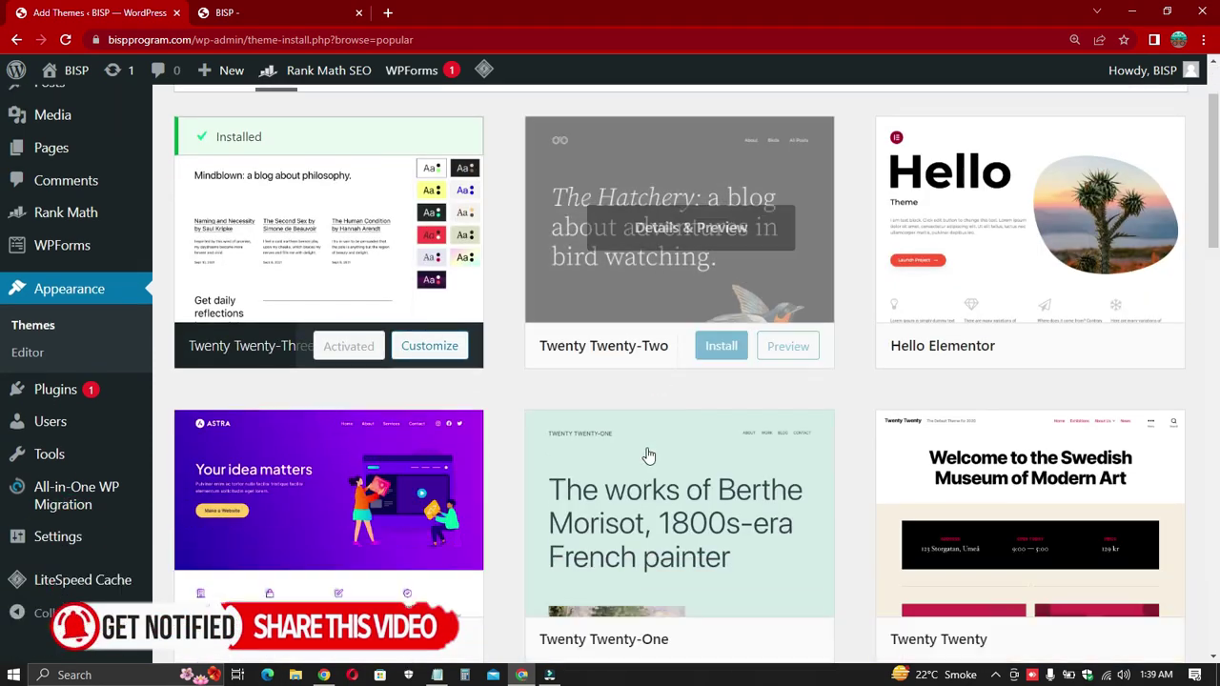
scroll(628, 435, "down", 5)
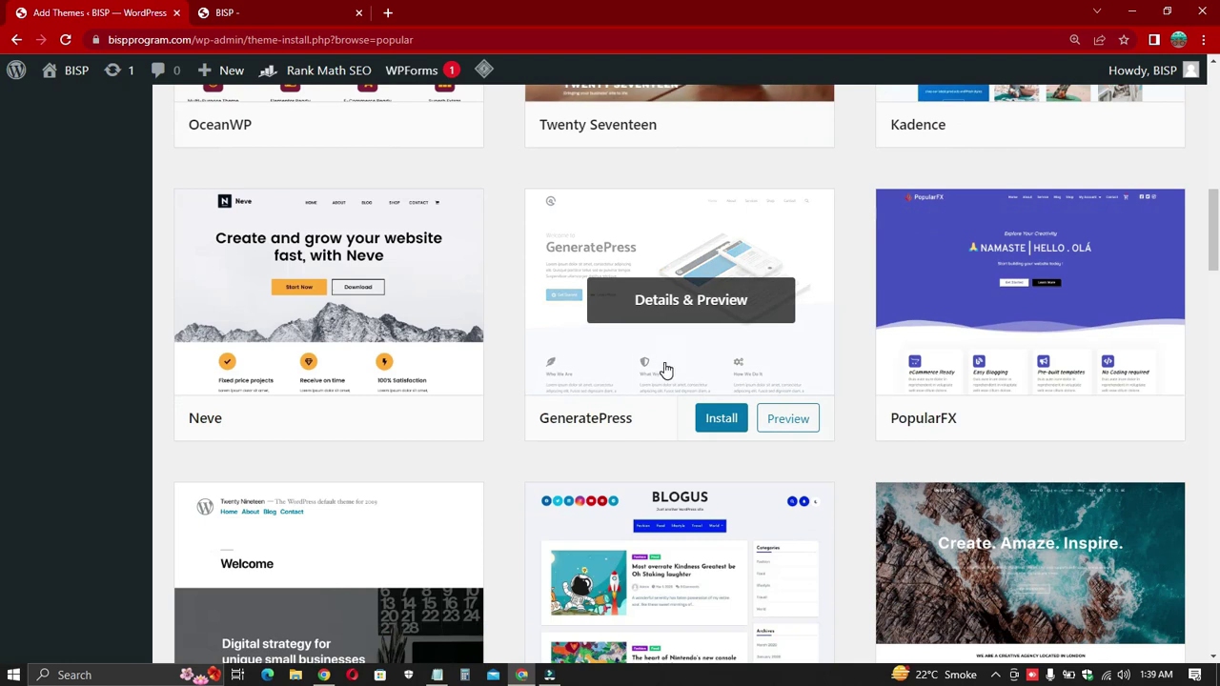
left_click(666, 367)
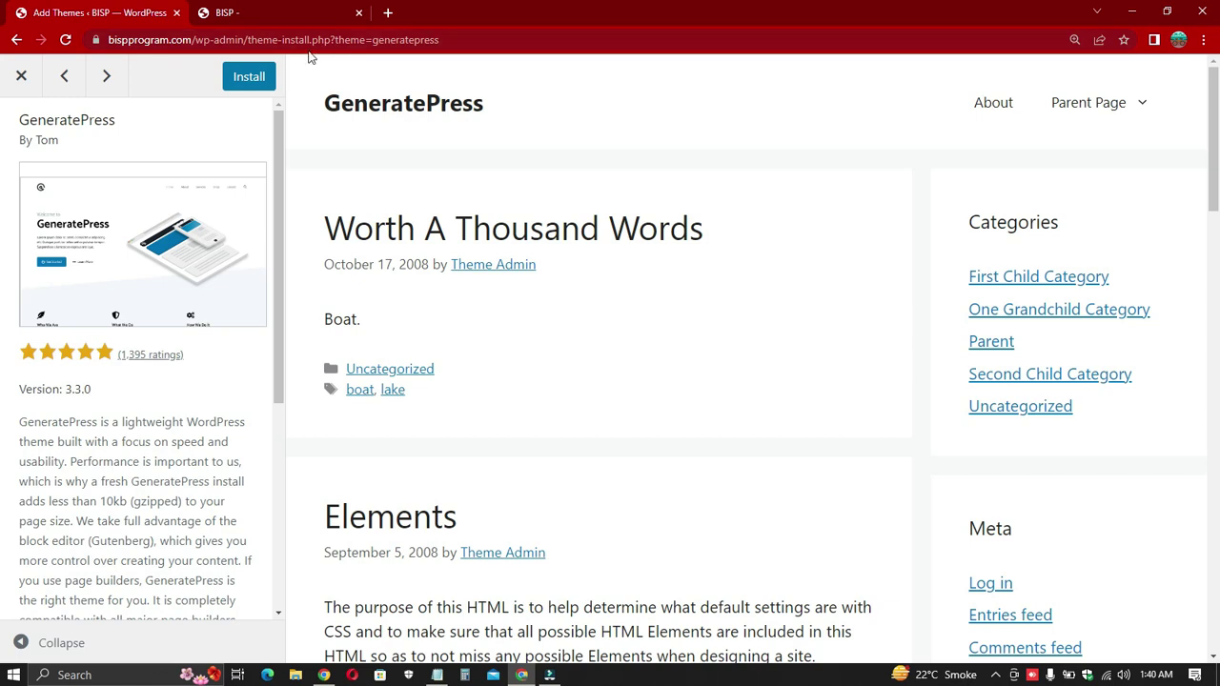
Step: Install and activate the GeneratePress theme, and dismiss the resulting admin notices
left_click(252, 88)
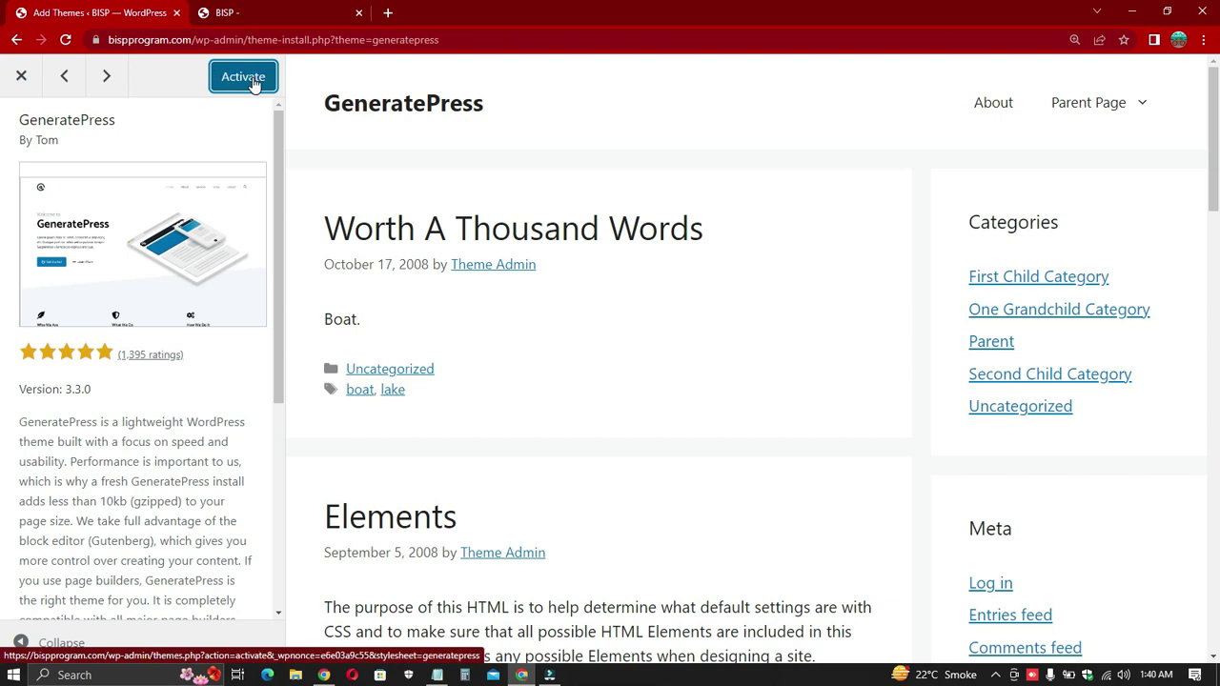
left_click(250, 81)
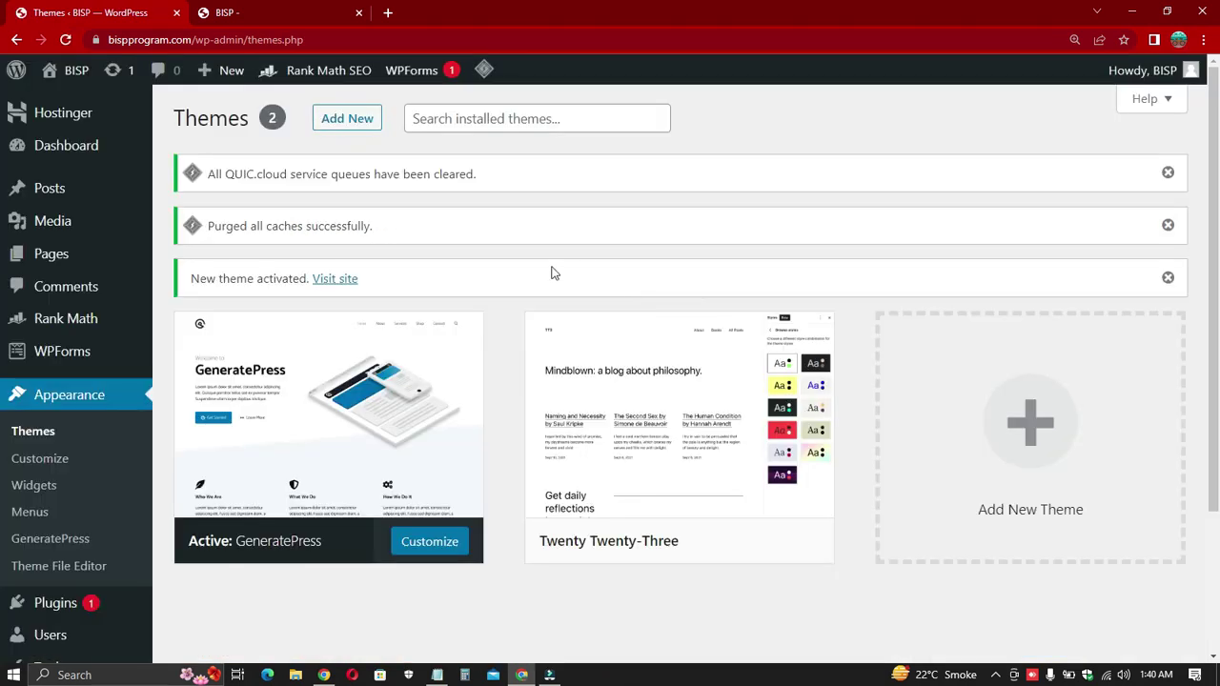
left_click(1163, 276)
left_click(1168, 224)
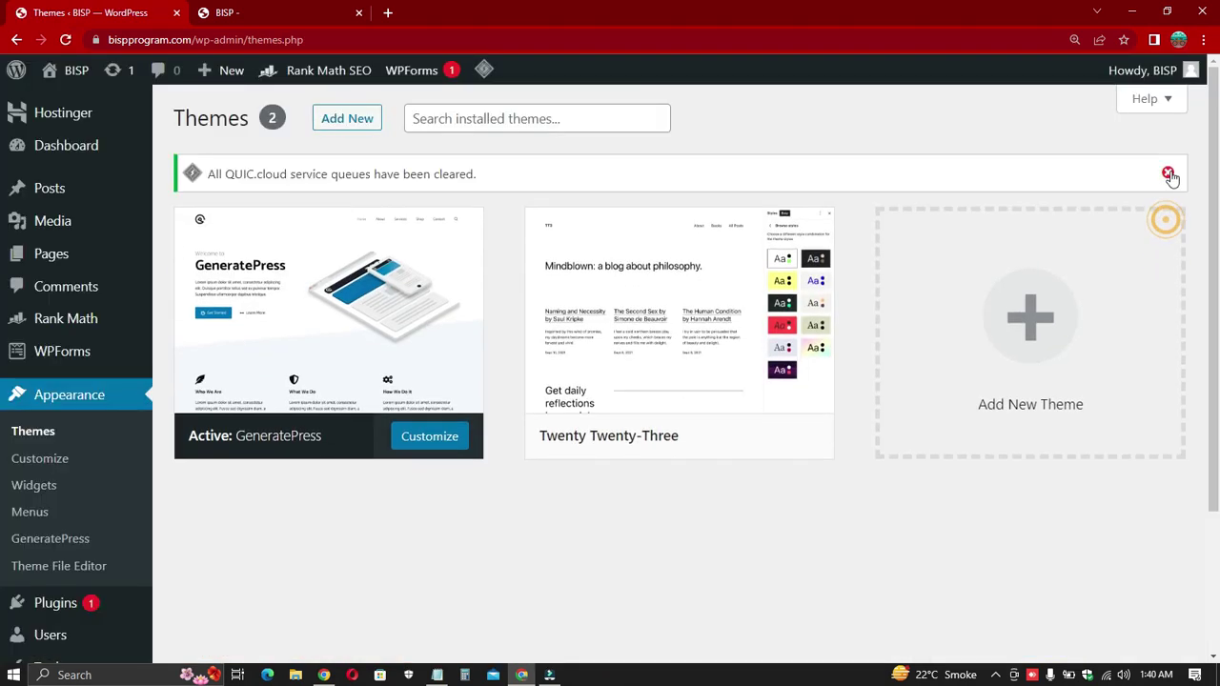
left_click(1167, 173)
Step: Upload the plugin archive gp-premium-2.2.0 from the GB PREMIUM PLUGIN folder as a new plugin, install it and activate it
scroll(120, 363, "down", 2)
left_click(63, 417)
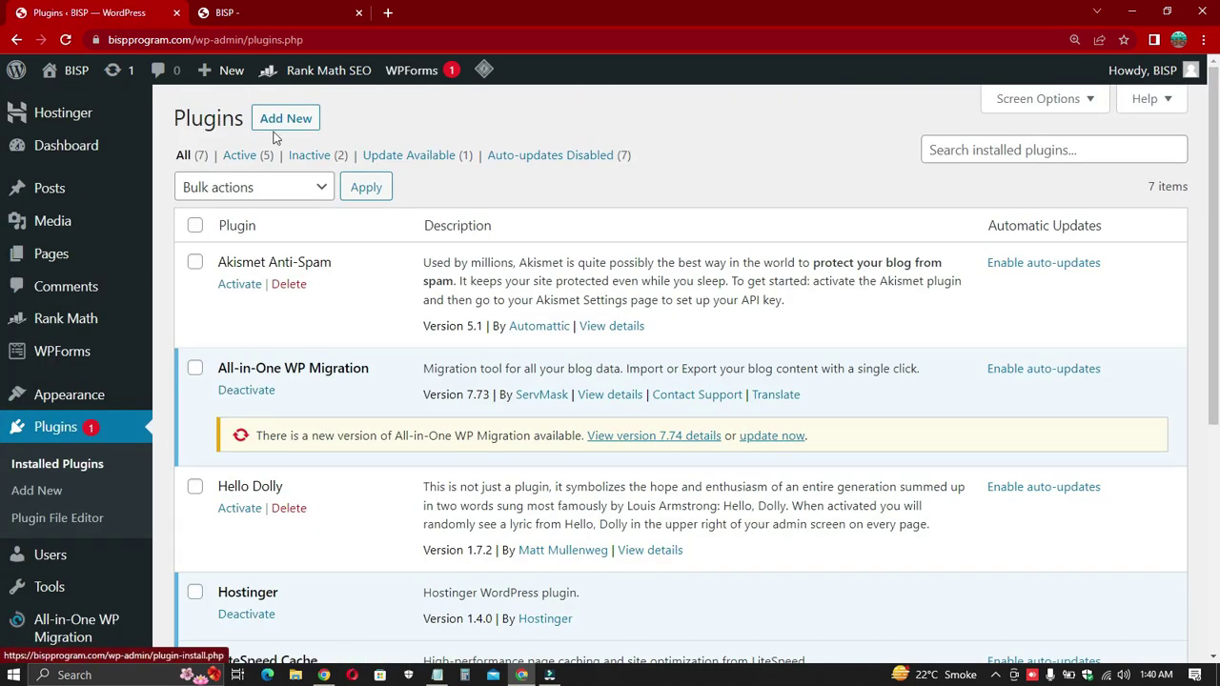
left_click(276, 118)
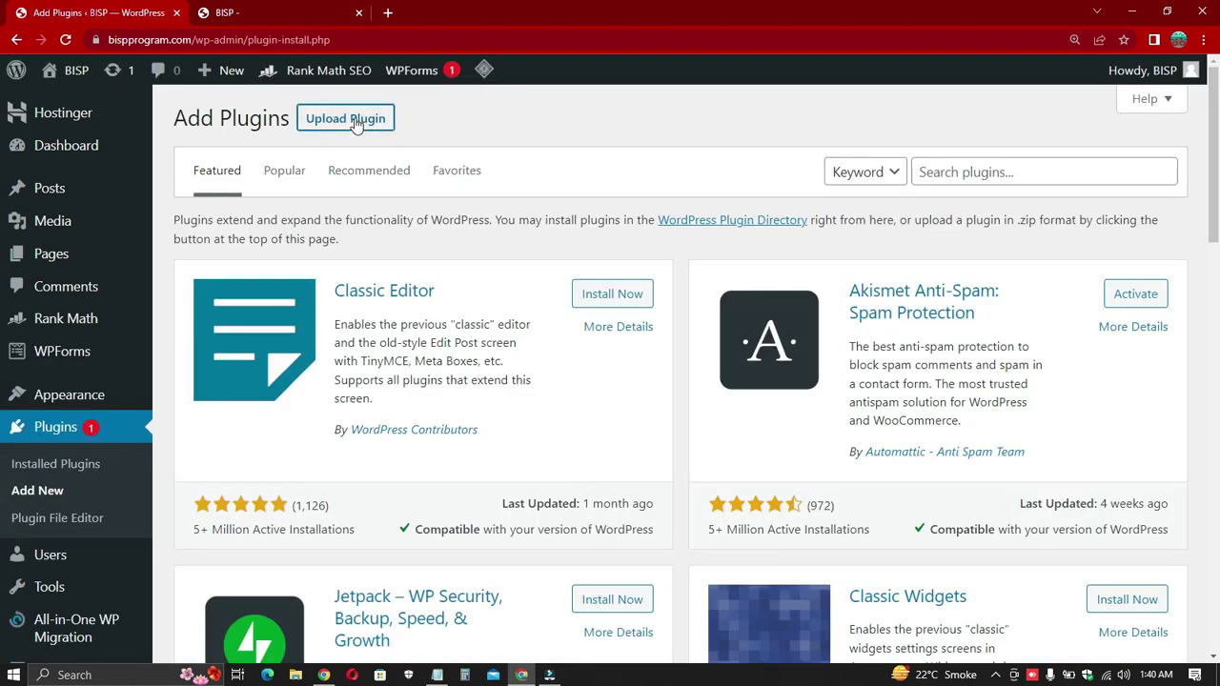
left_click(354, 125)
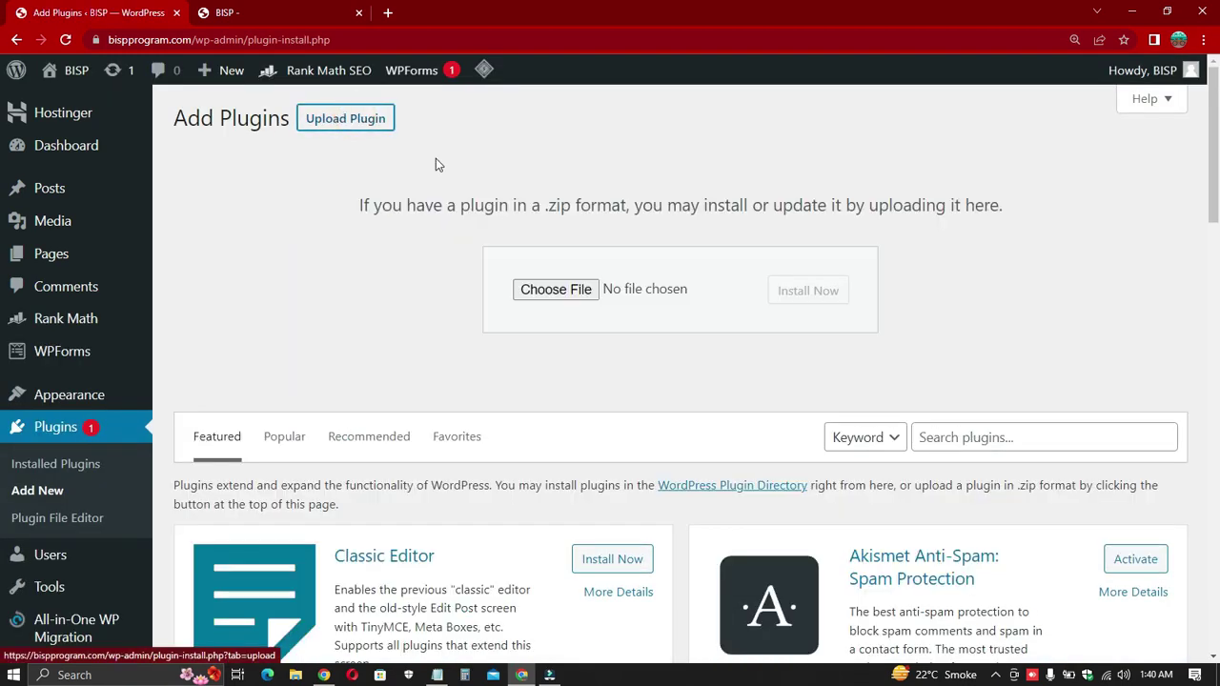
left_click(577, 289)
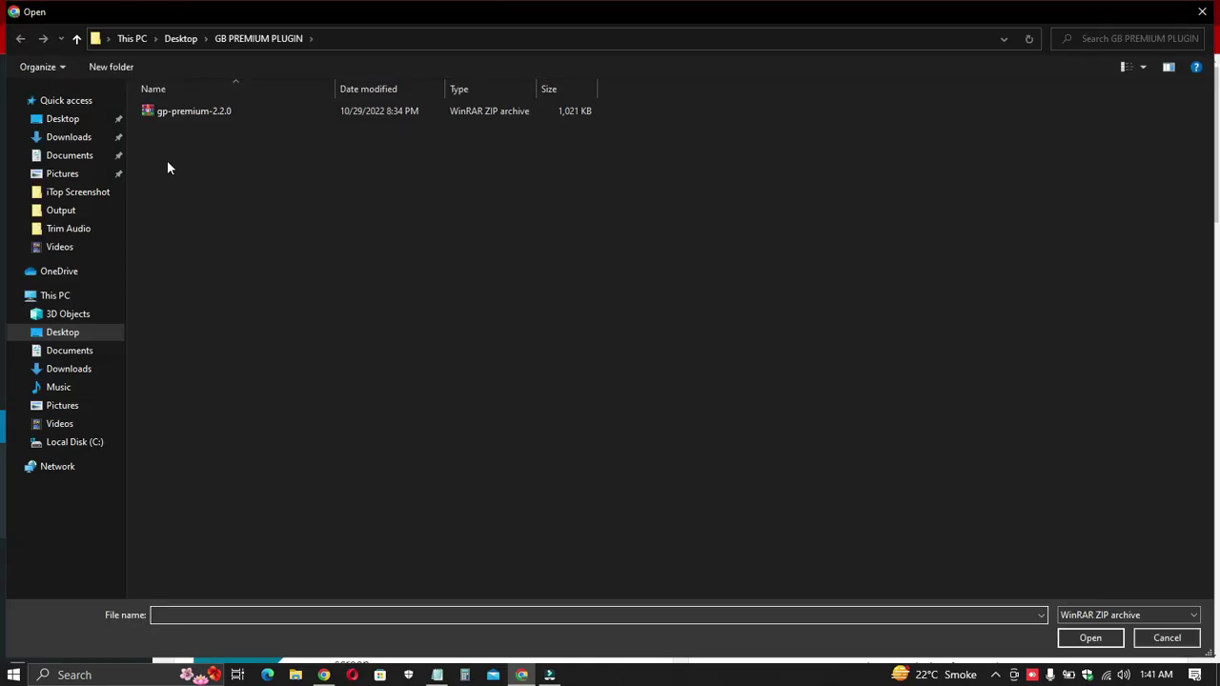
double_click(193, 112)
left_click(790, 298)
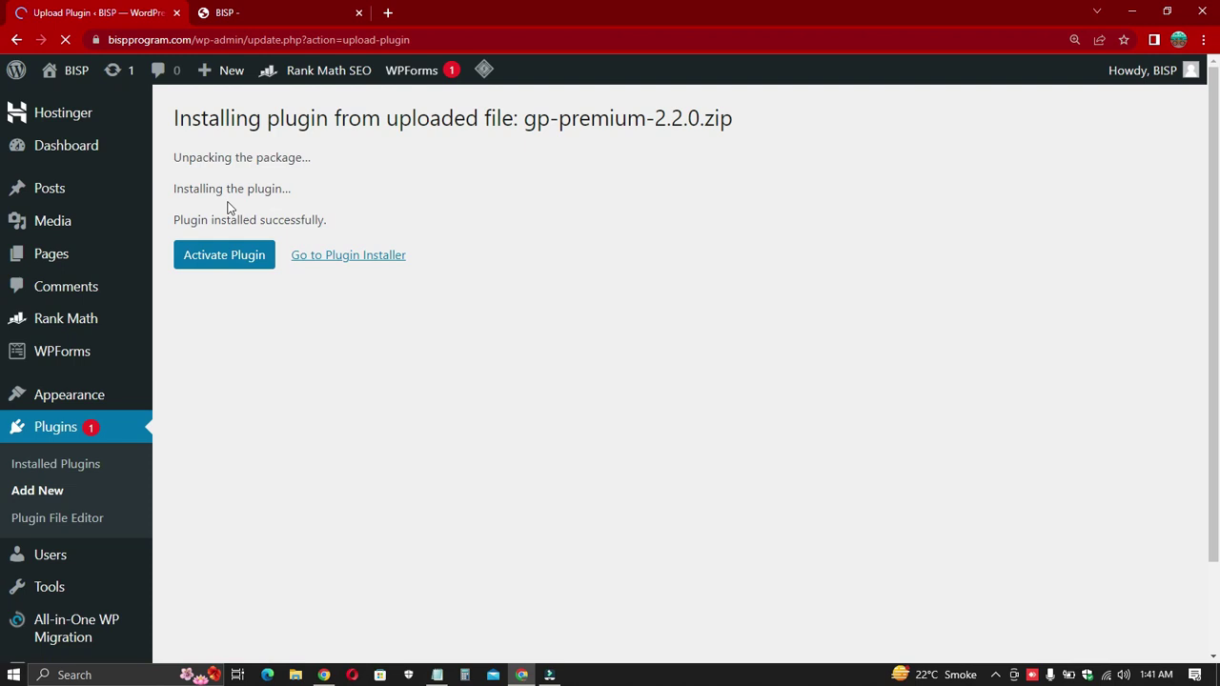
left_click(234, 264)
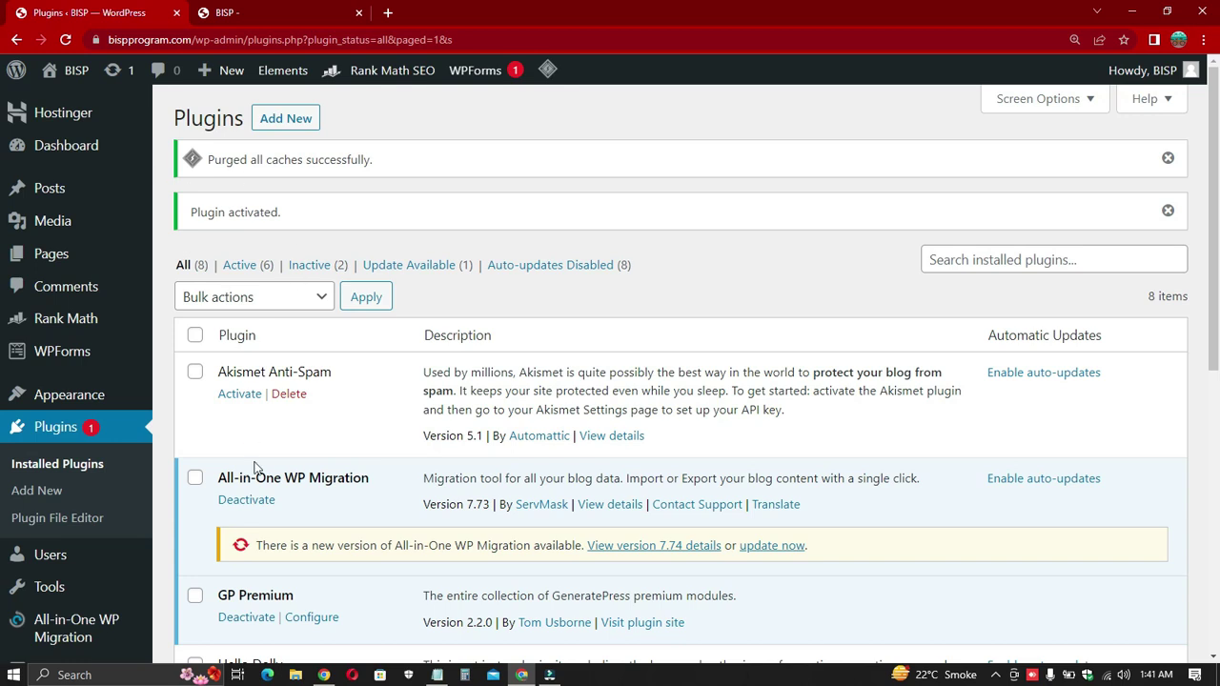
Step: Switch to YouTube and look through the channel's created playlists, including the free blogging course
left_click(324, 674)
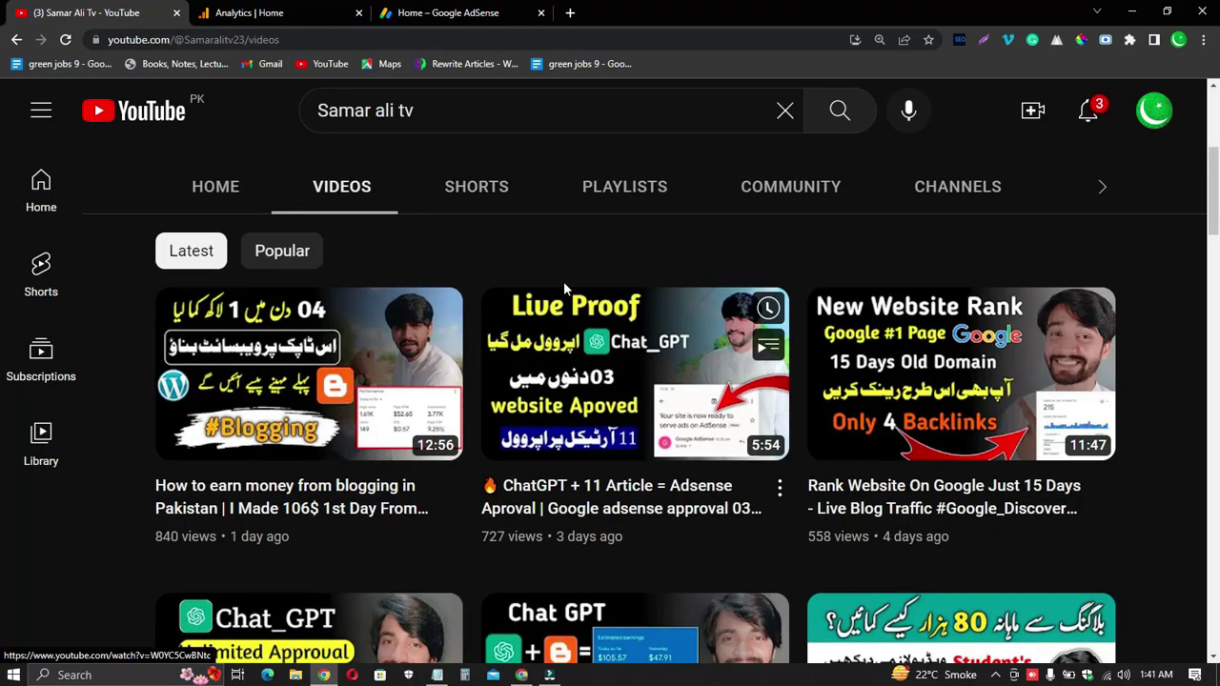
scroll(591, 305, "up", 2)
left_click(630, 329)
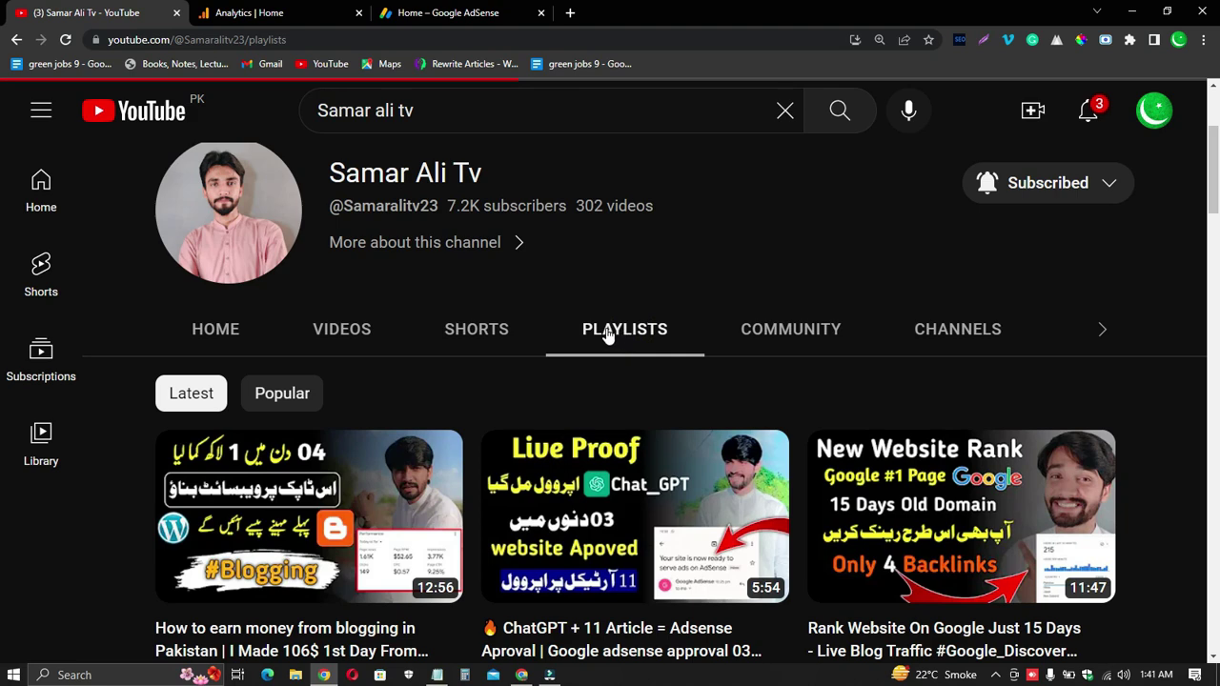
scroll(553, 333, "down", 5)
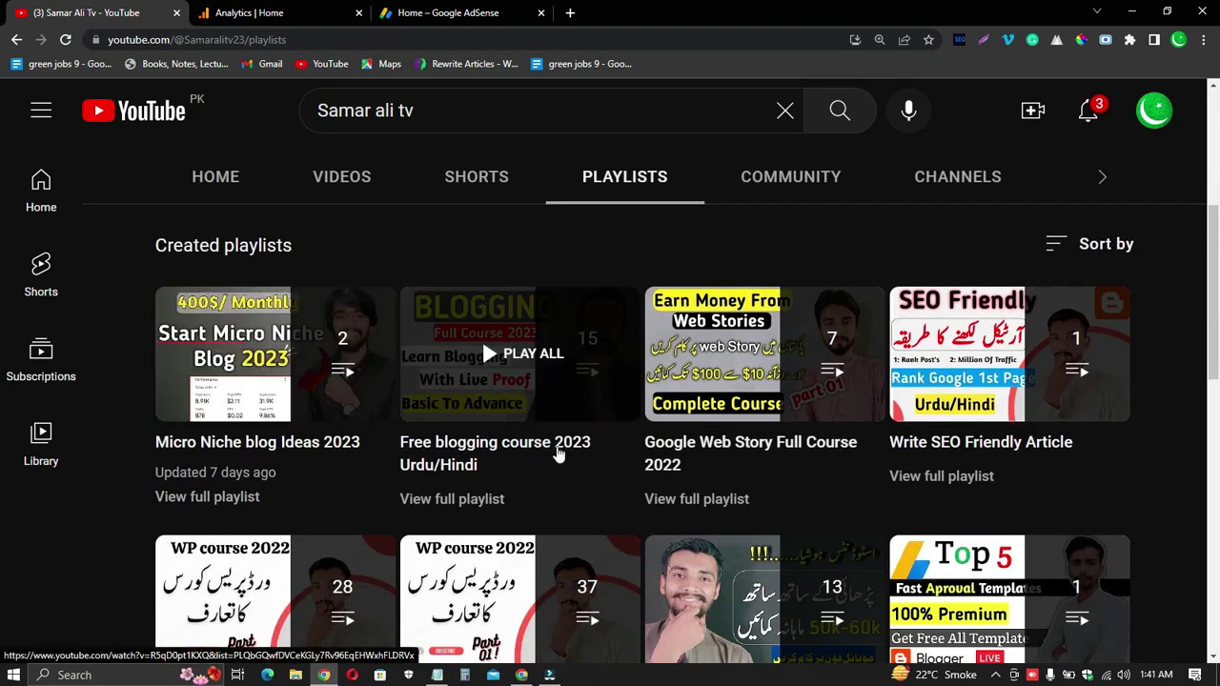
scroll(535, 447, "down", 3)
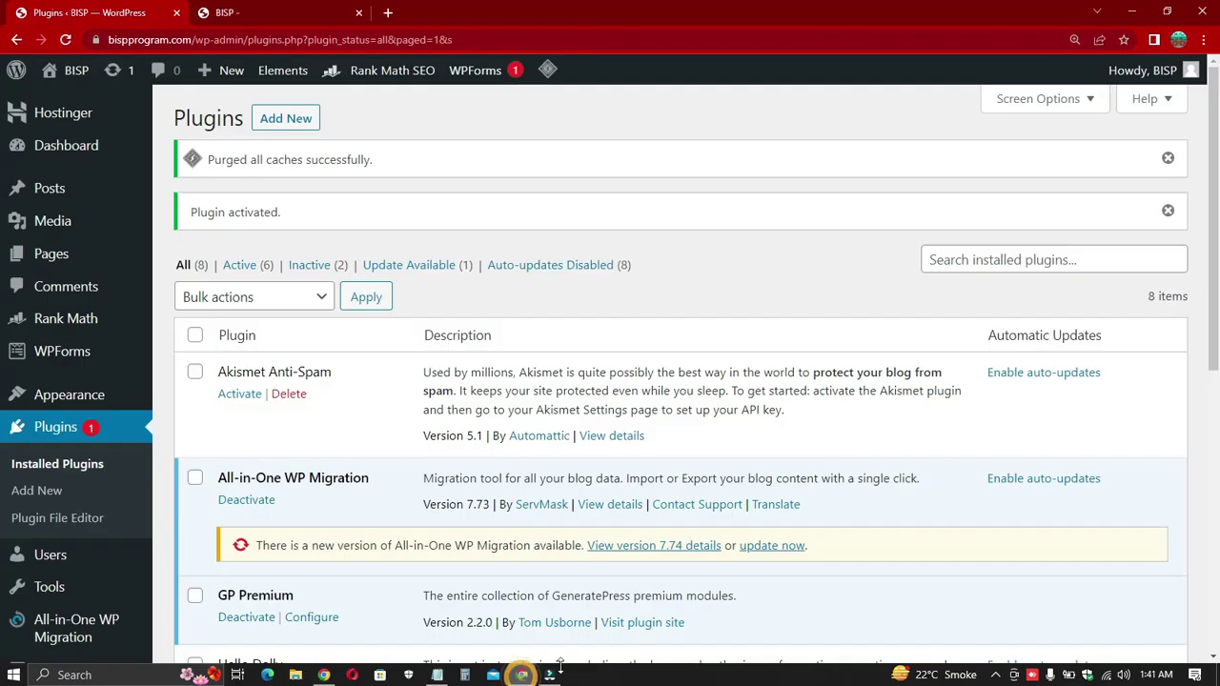
Step: Dismiss the notices on the WordPress plugins page and open the configuration of the GP Premium plugin
left_click(1167, 210)
left_click(1167, 158)
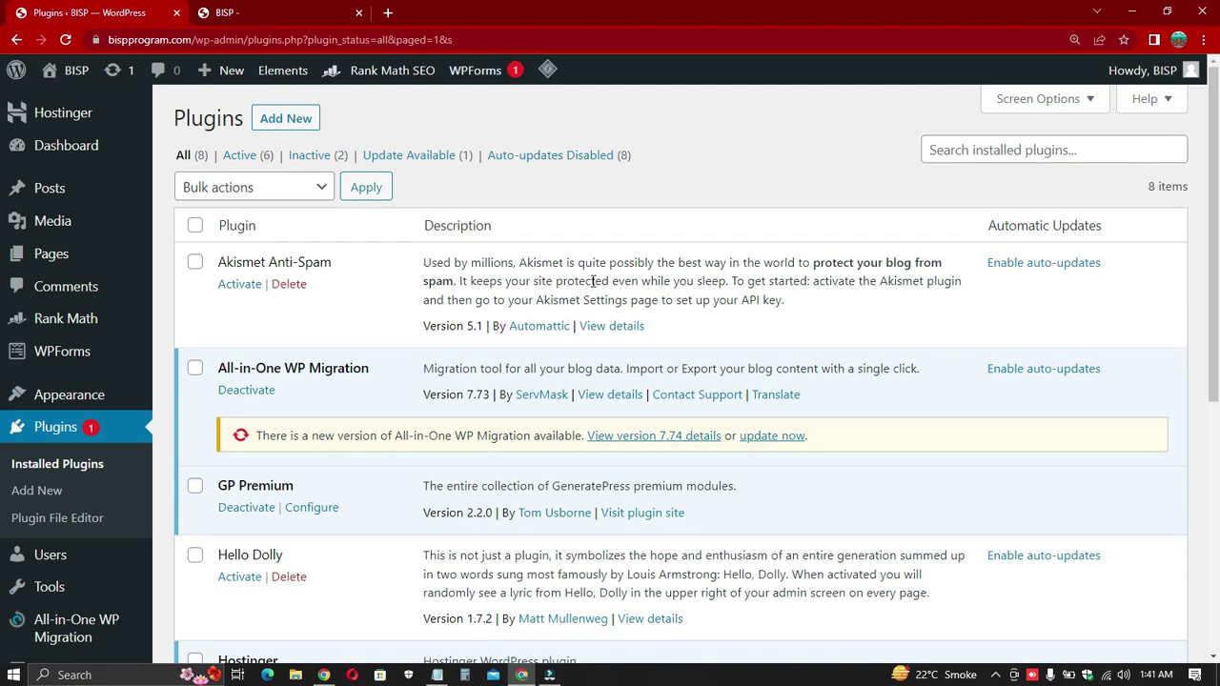
scroll(593, 281, "down", 1)
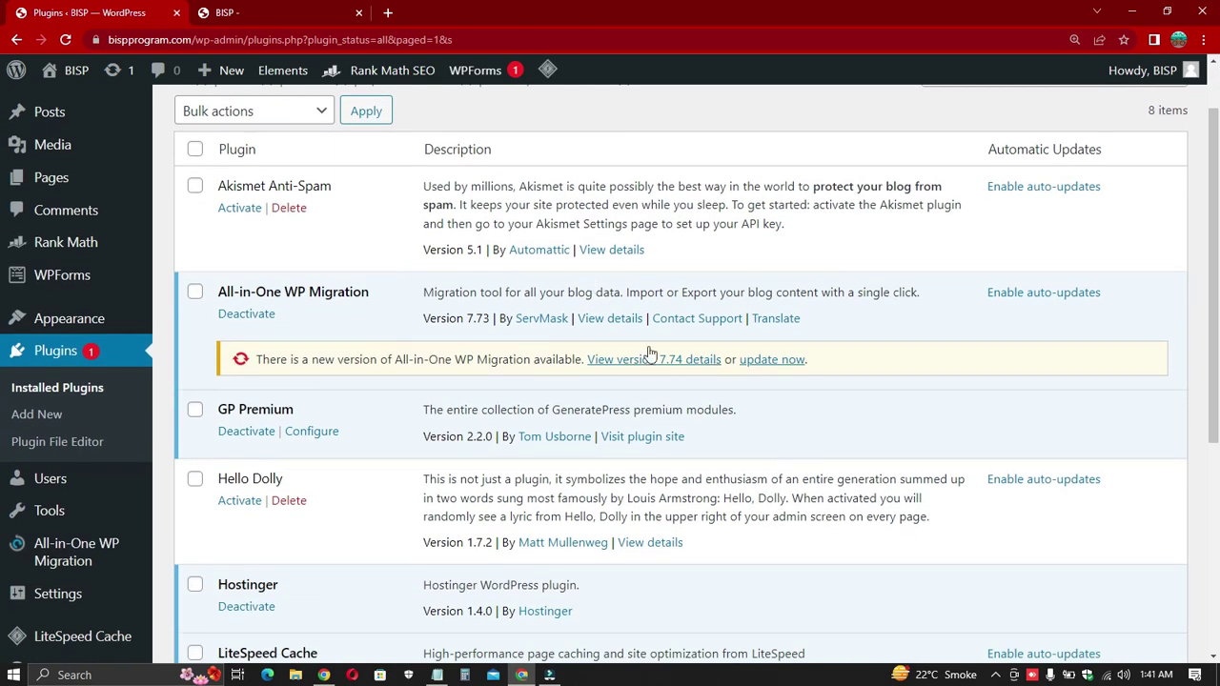
scroll(648, 352, "down", 5)
scroll(315, 344, "up", 6)
scroll(315, 428, "down", 3)
left_click(320, 283)
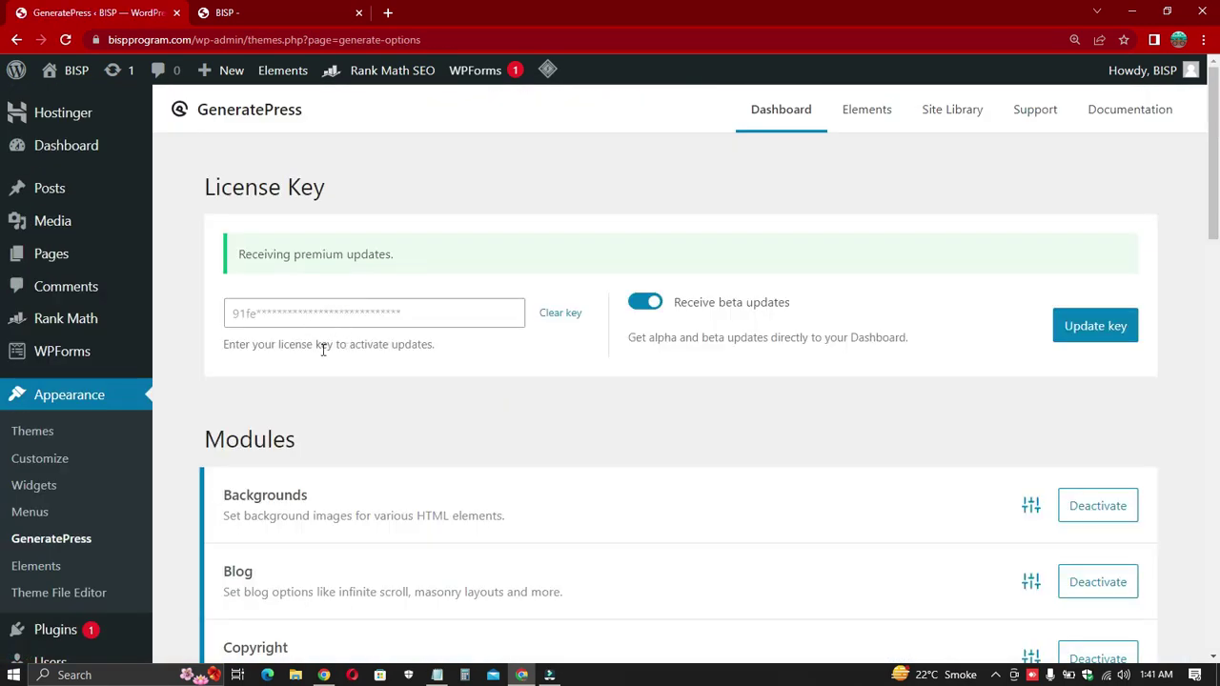
Step: Check the premium update status and the license key section on the GeneratePress dashboard
left_click_drag(236, 254, 383, 252)
left_click(403, 263)
left_click(291, 344)
triple_click(291, 344)
left_click(346, 357)
left_click_drag(257, 254, 425, 267)
left_click(425, 267)
Step: Review the GeneratePress modules, such as Backgrounds, Blog, Elements and Site Library, and the customizing options
scroll(711, 356, "down", 3)
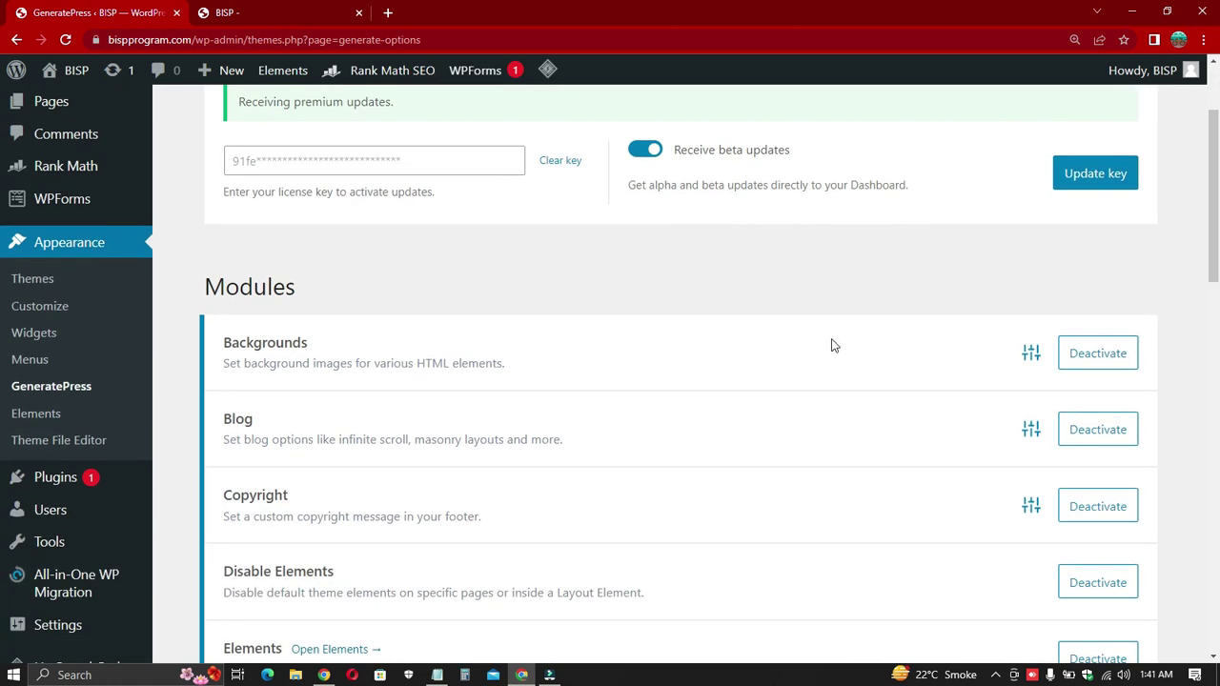
scroll(1100, 332, "down", 7)
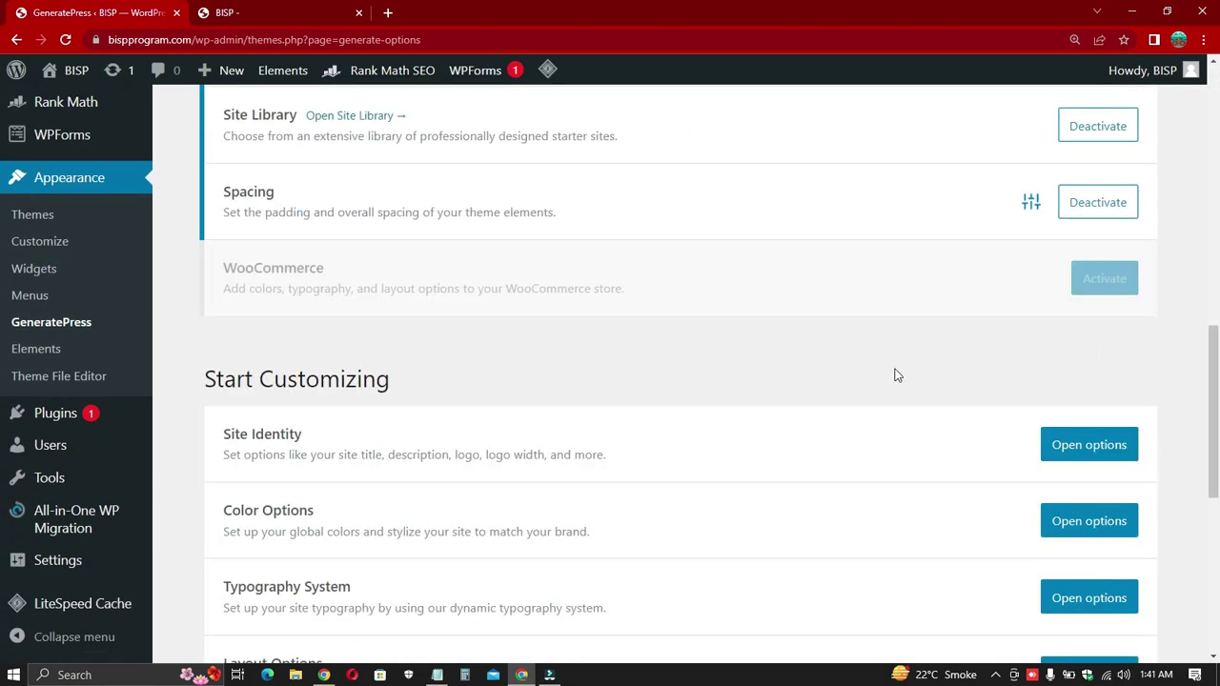
scroll(895, 373, "up", 4)
scroll(895, 375, "up", 7)
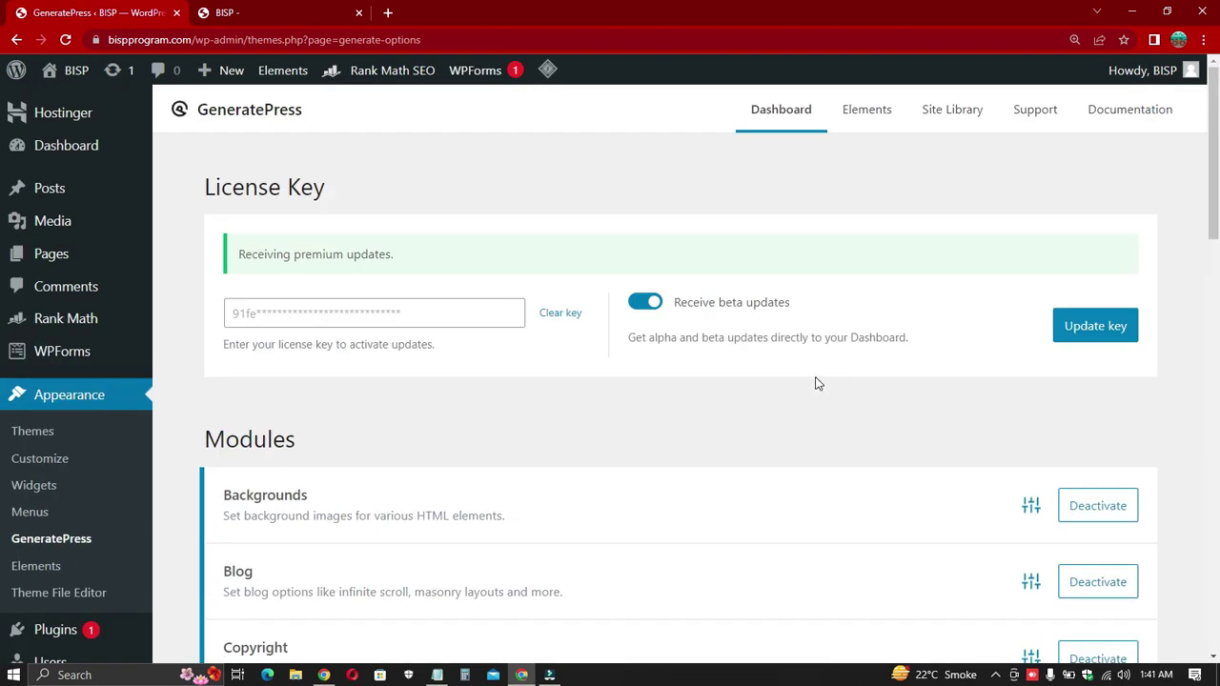
scroll(665, 393, "down", 9)
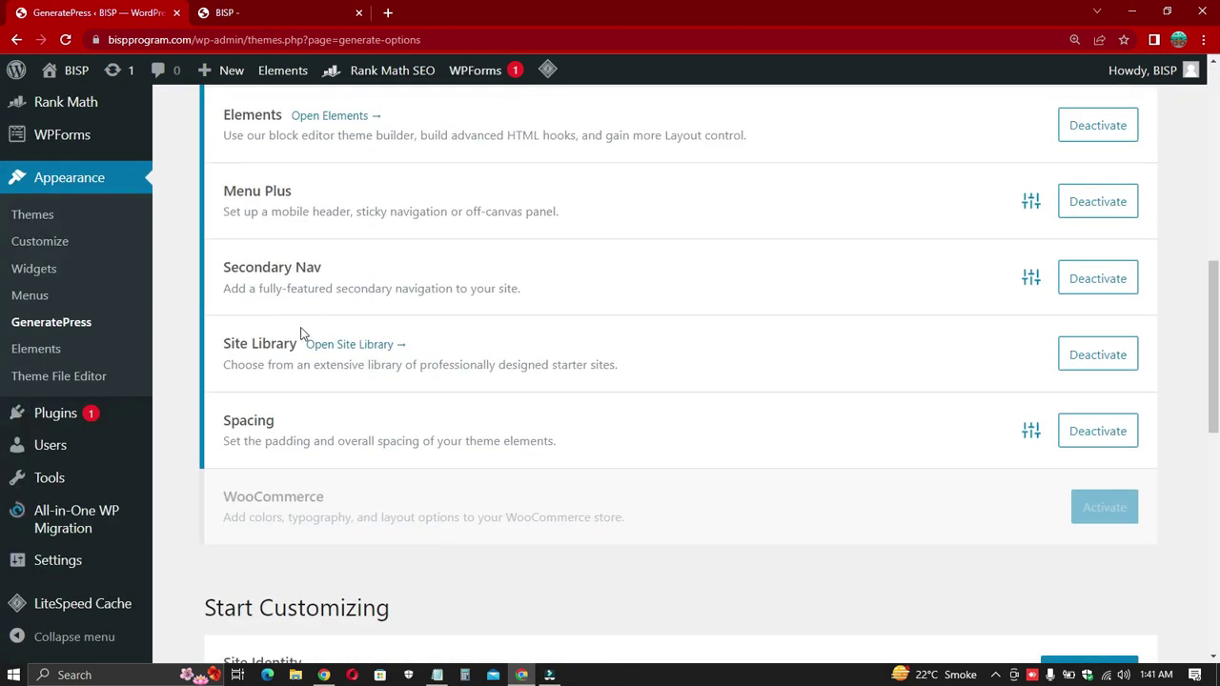
scroll(317, 343, "up", 7)
double_click(232, 193)
left_click(303, 193)
scroll(506, 276, "down", 2)
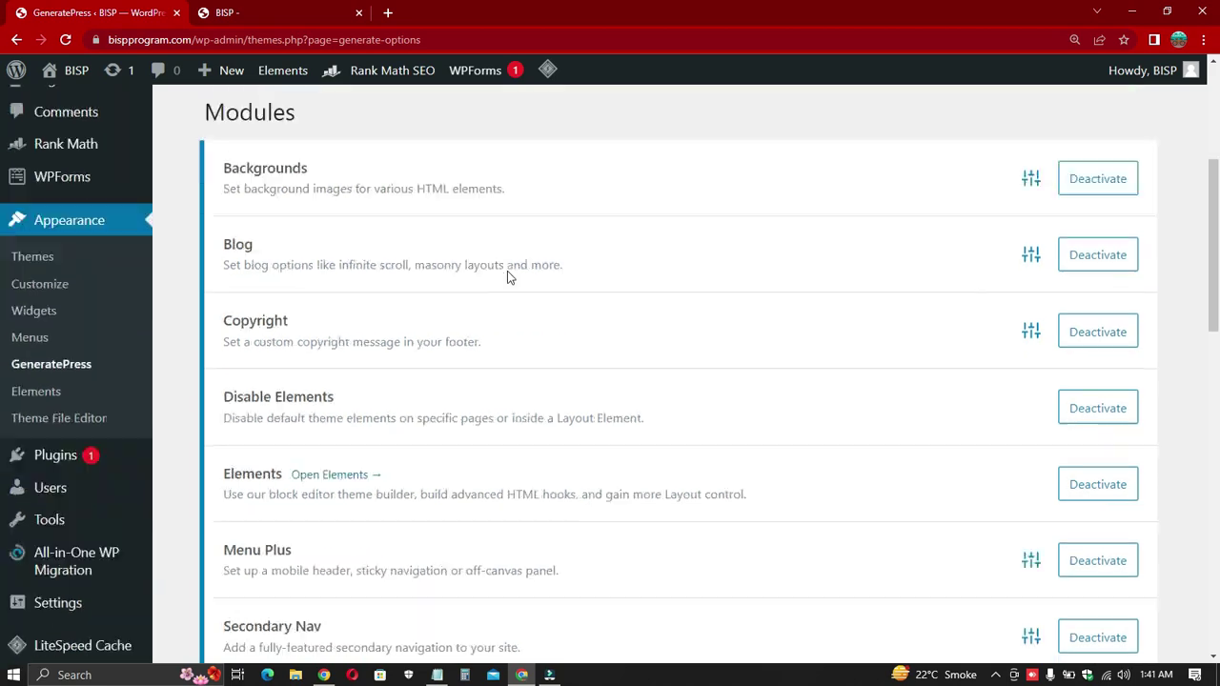
scroll(507, 275, "down", 4)
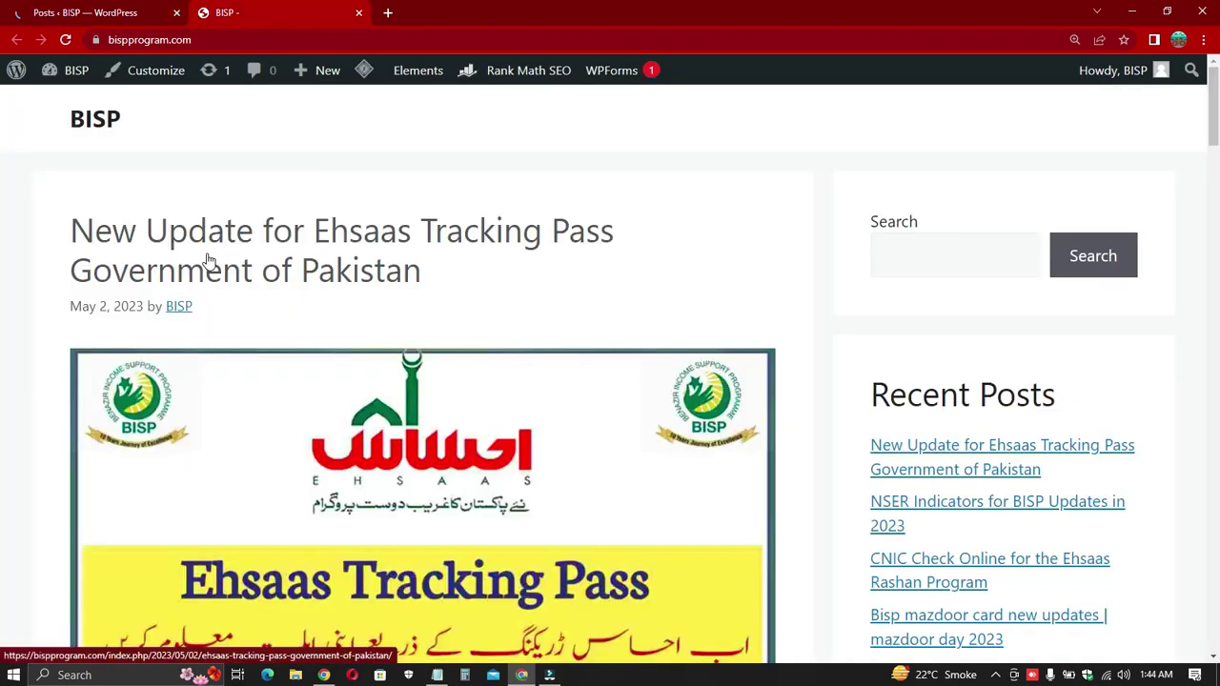
Step: Look over the blog's public home page and its posts with the GeneratePress theme
scroll(353, 271, "down", 15)
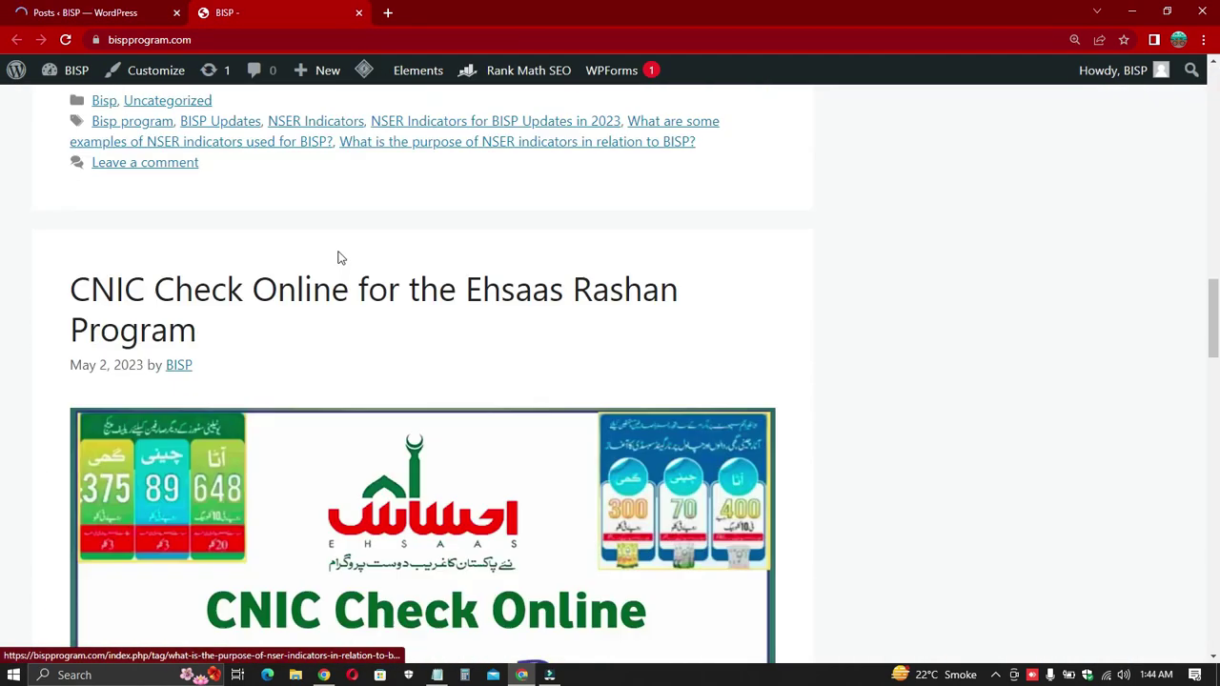
scroll(338, 257, "up", 15)
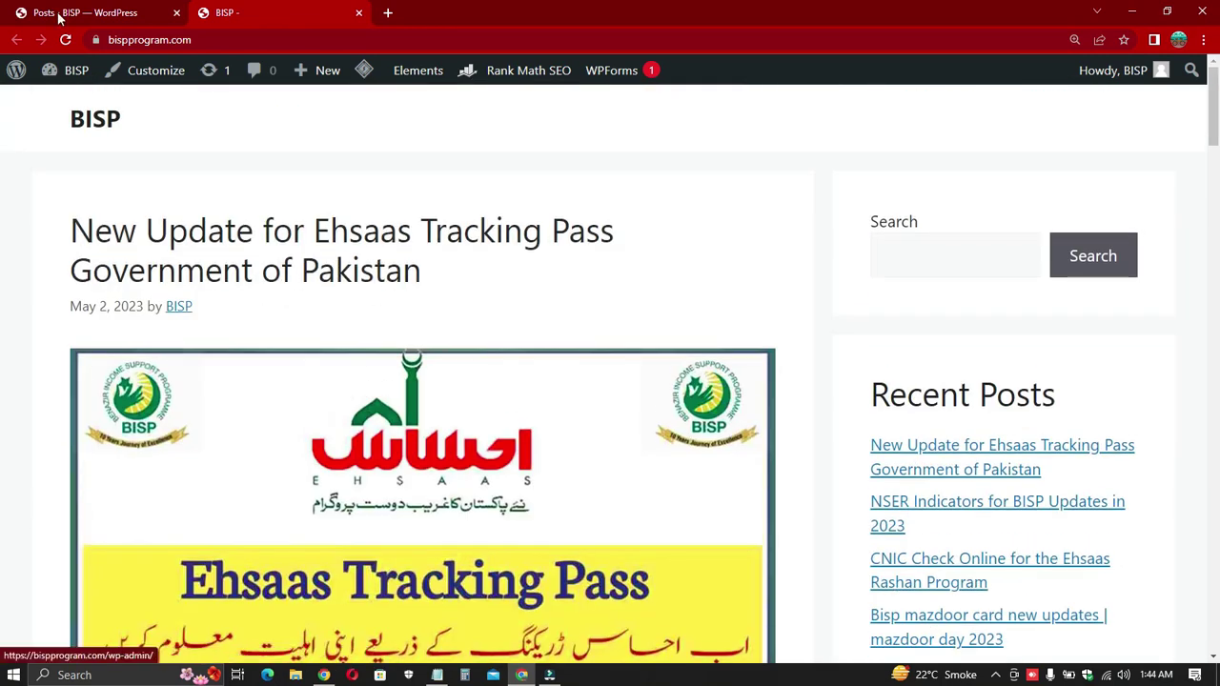
Step: Browse the GeneratePress Site Library in the WordPress admin and preview the Marketer starter site
left_click(59, 13)
scroll(86, 477, "down", 3)
mouse_move(90, 380)
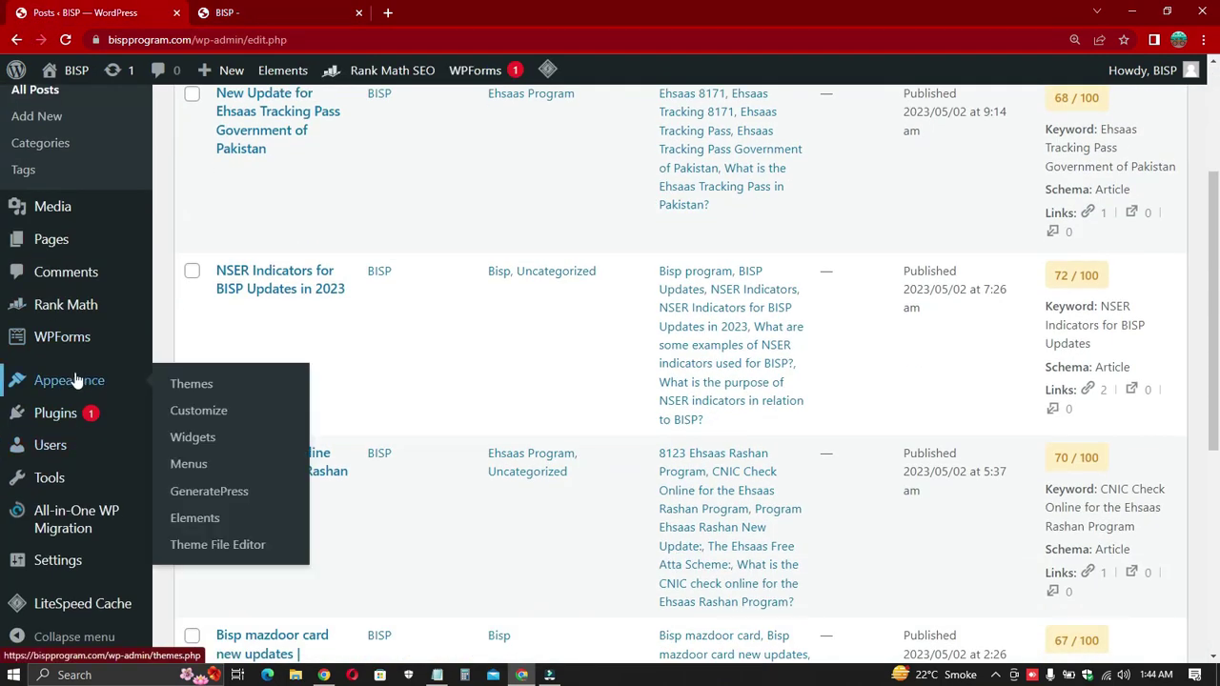
left_click(195, 515)
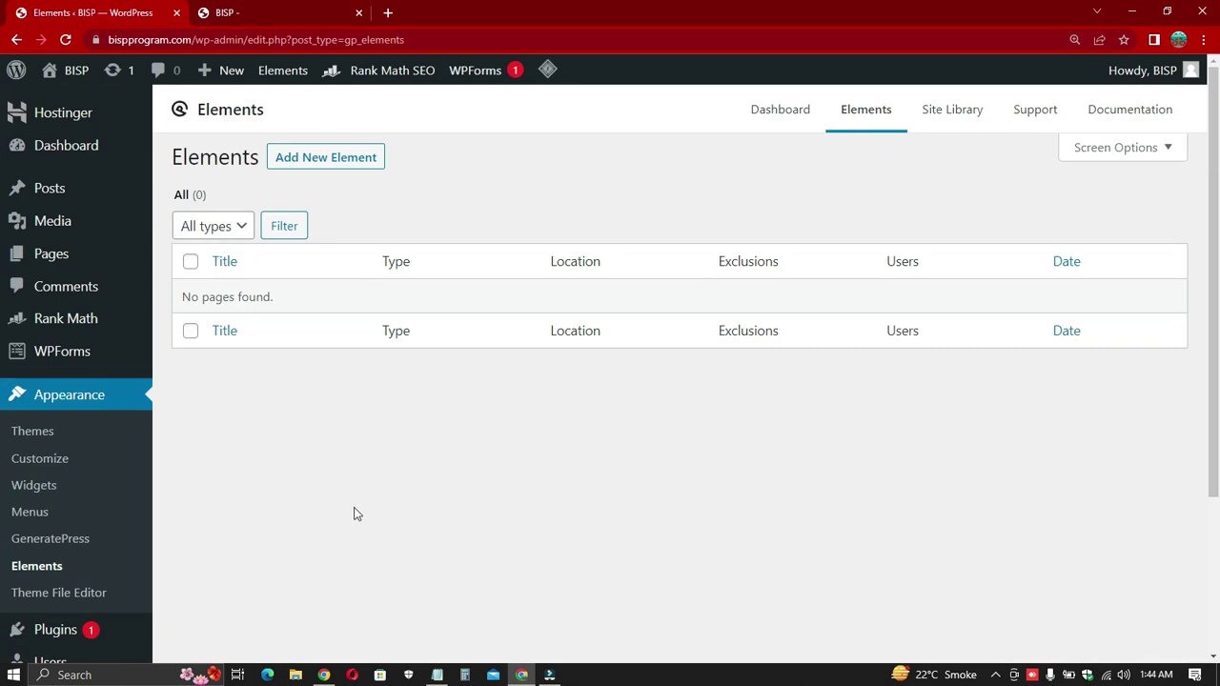
left_click(945, 109)
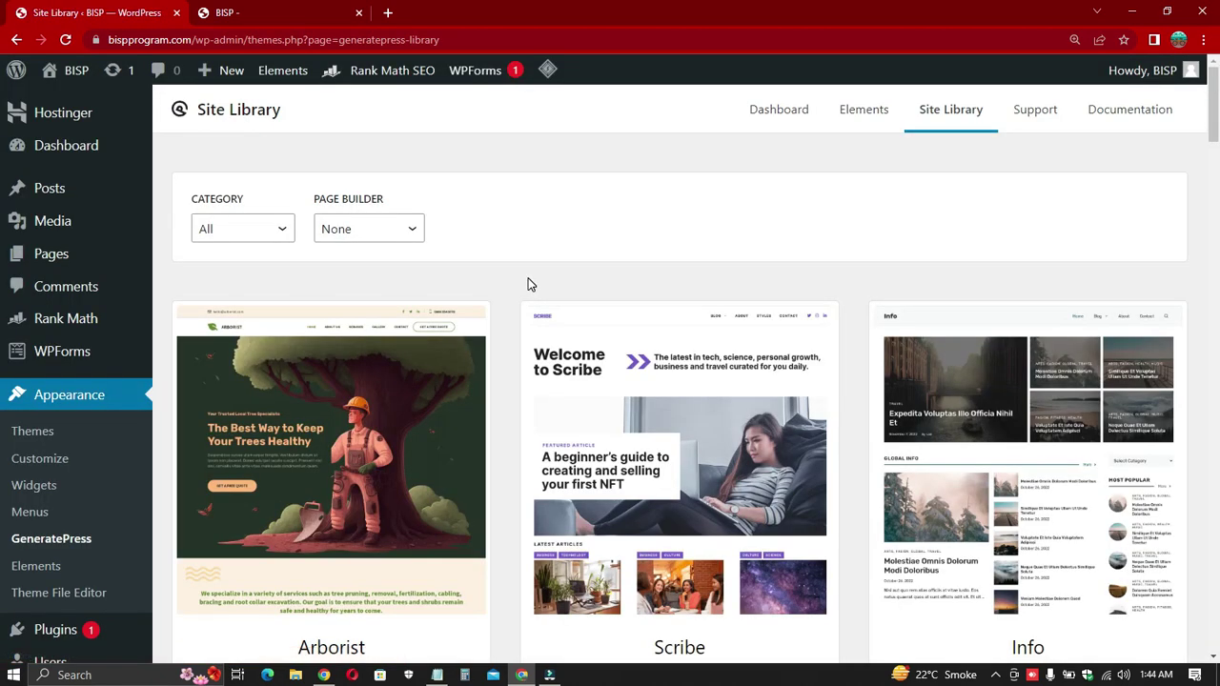
scroll(639, 321, "down", 10)
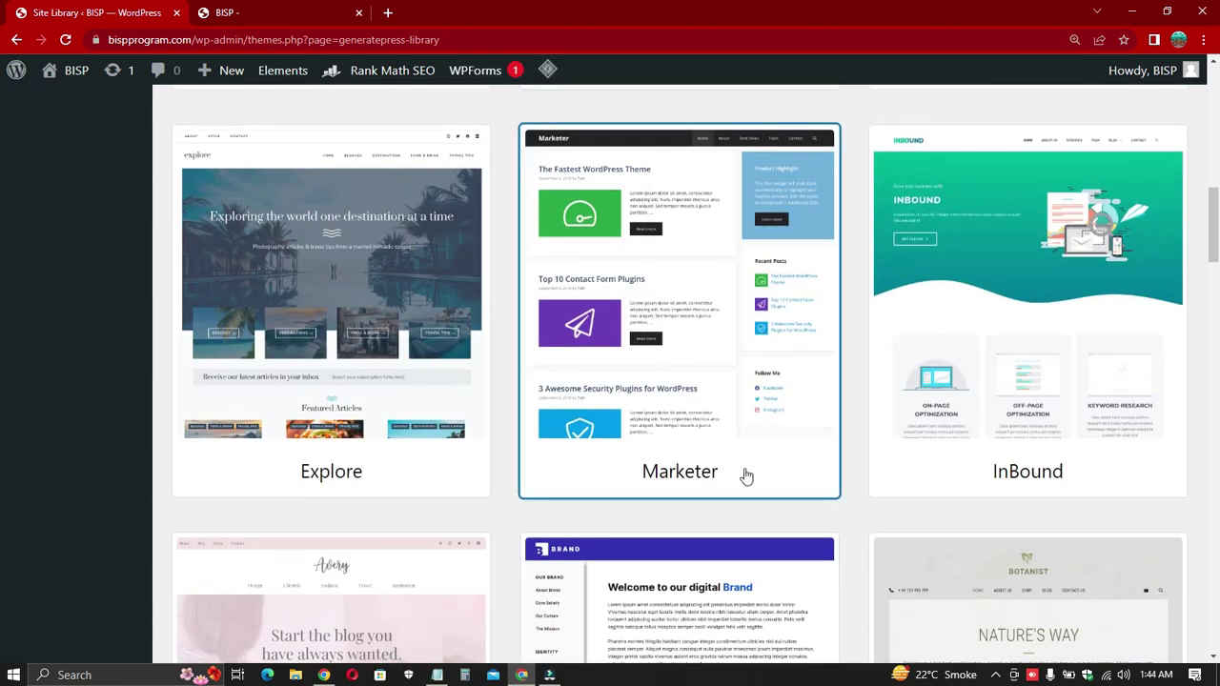
left_click(670, 347)
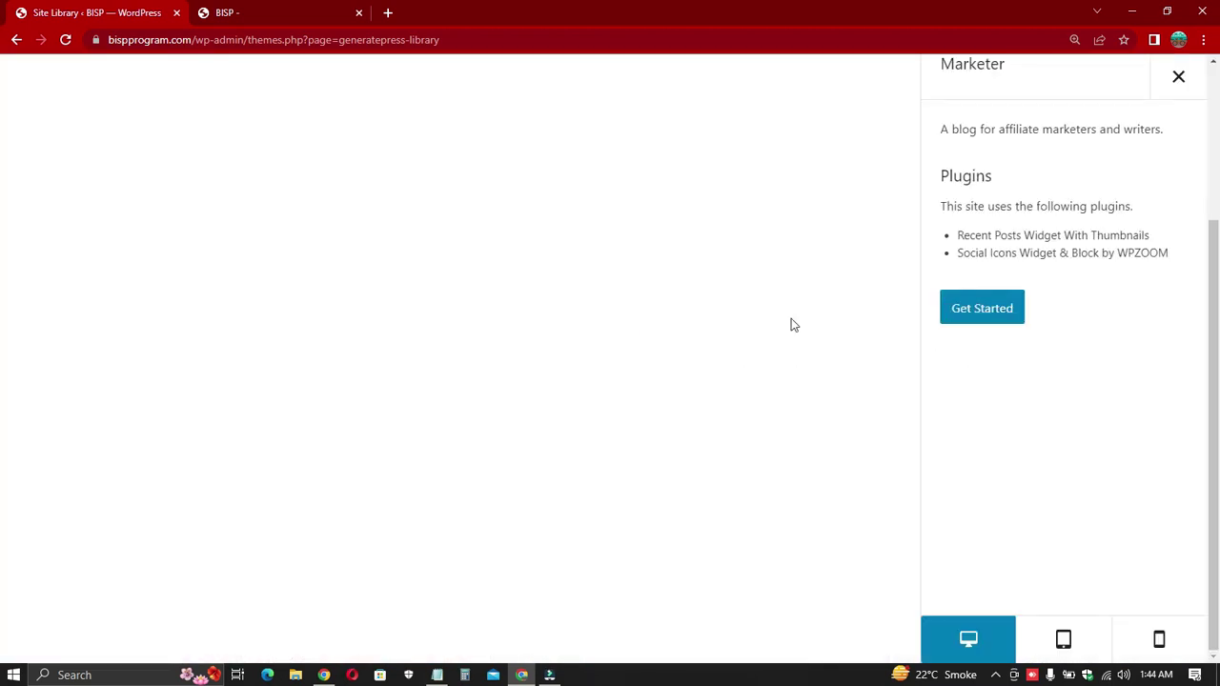
scroll(549, 273, "down", 6)
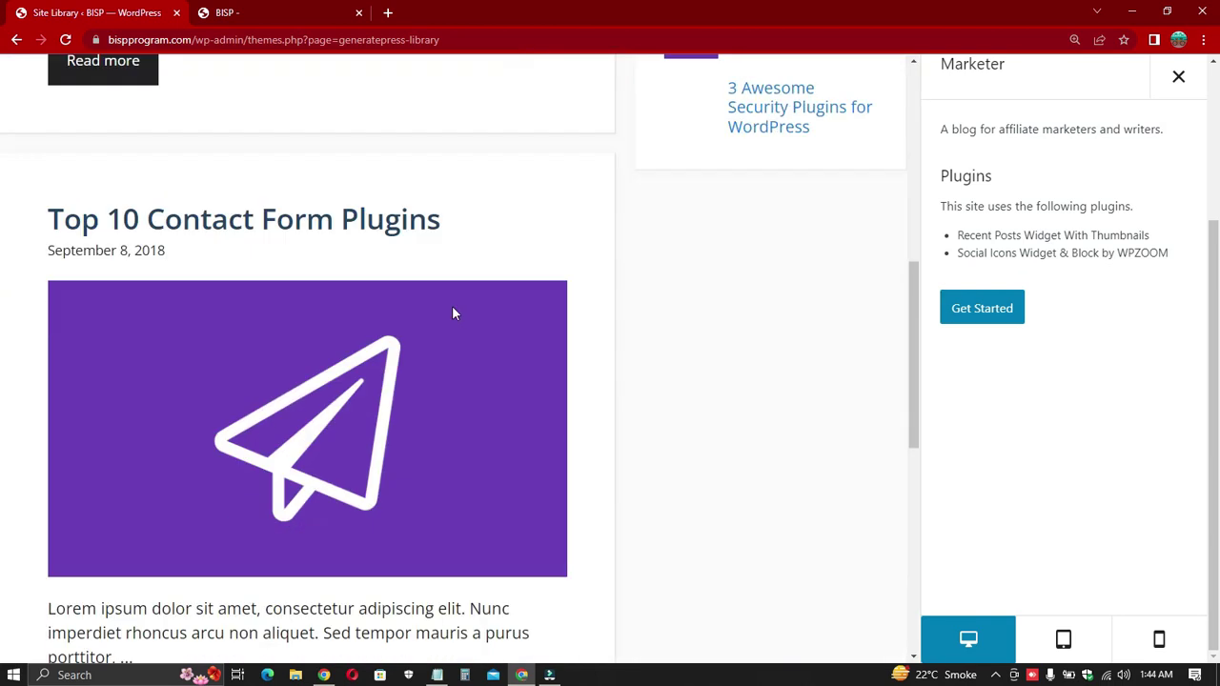
scroll(452, 305, "up", 3)
Step: Import the Marketer starter site with its theme options but without demo content, acknowledging the warning about changes to the website
left_click(991, 310)
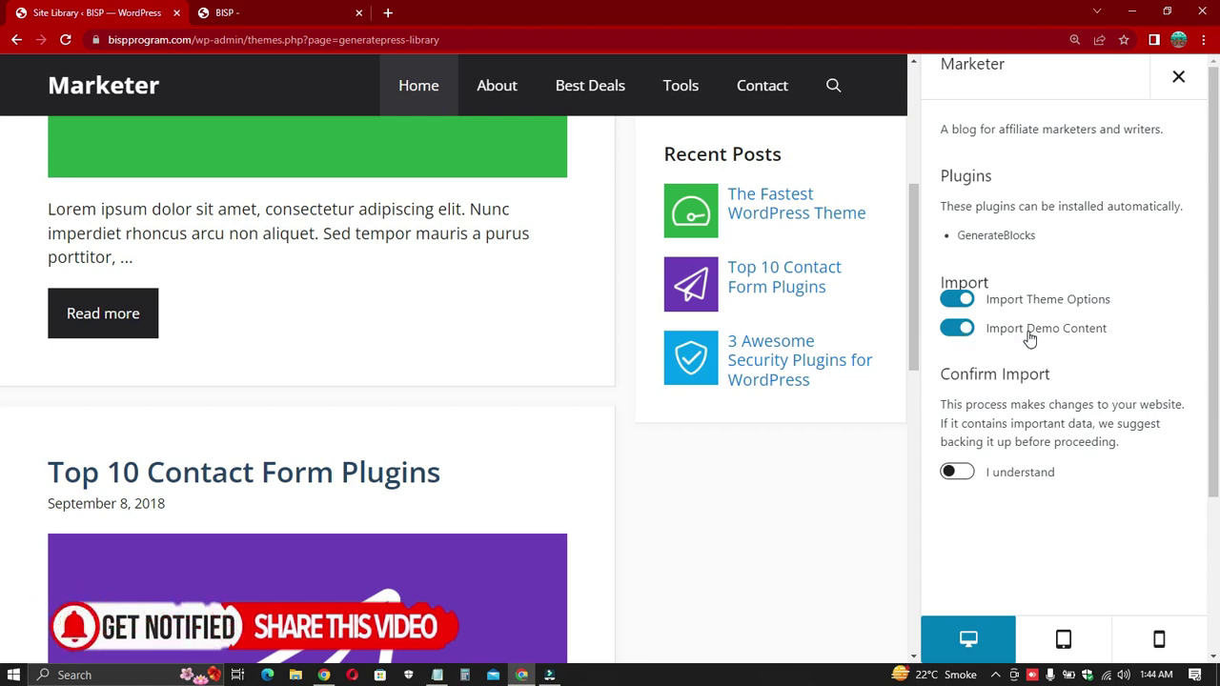
left_click(966, 334)
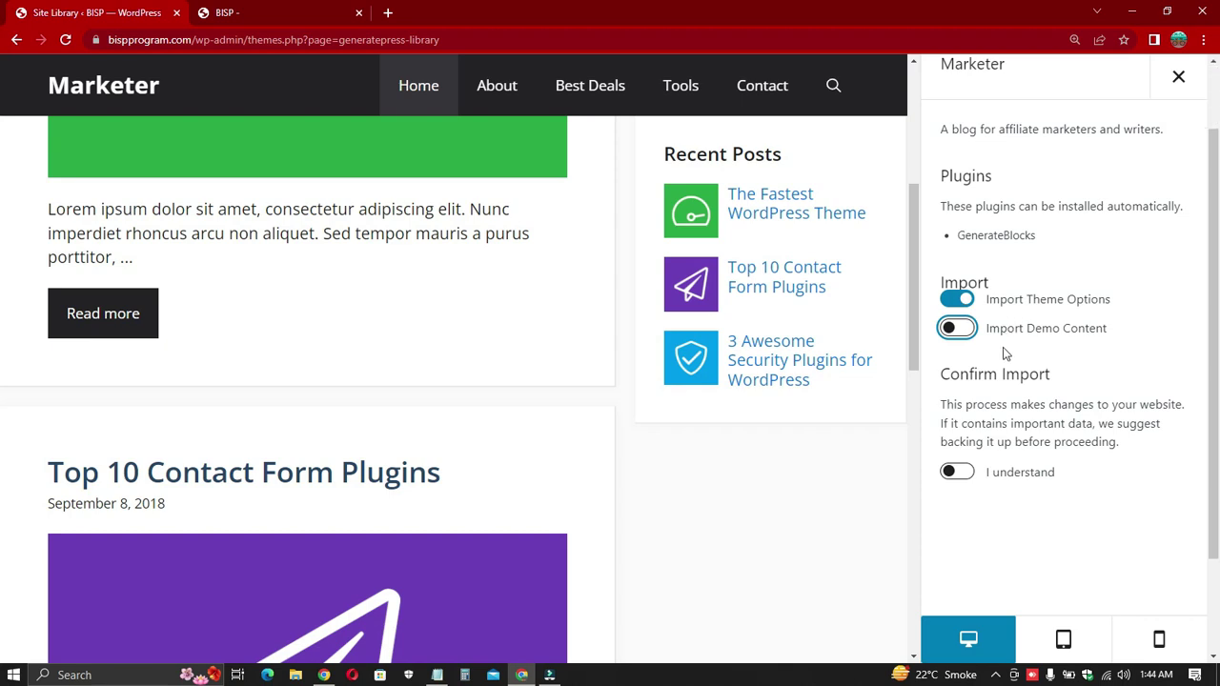
left_click(968, 476)
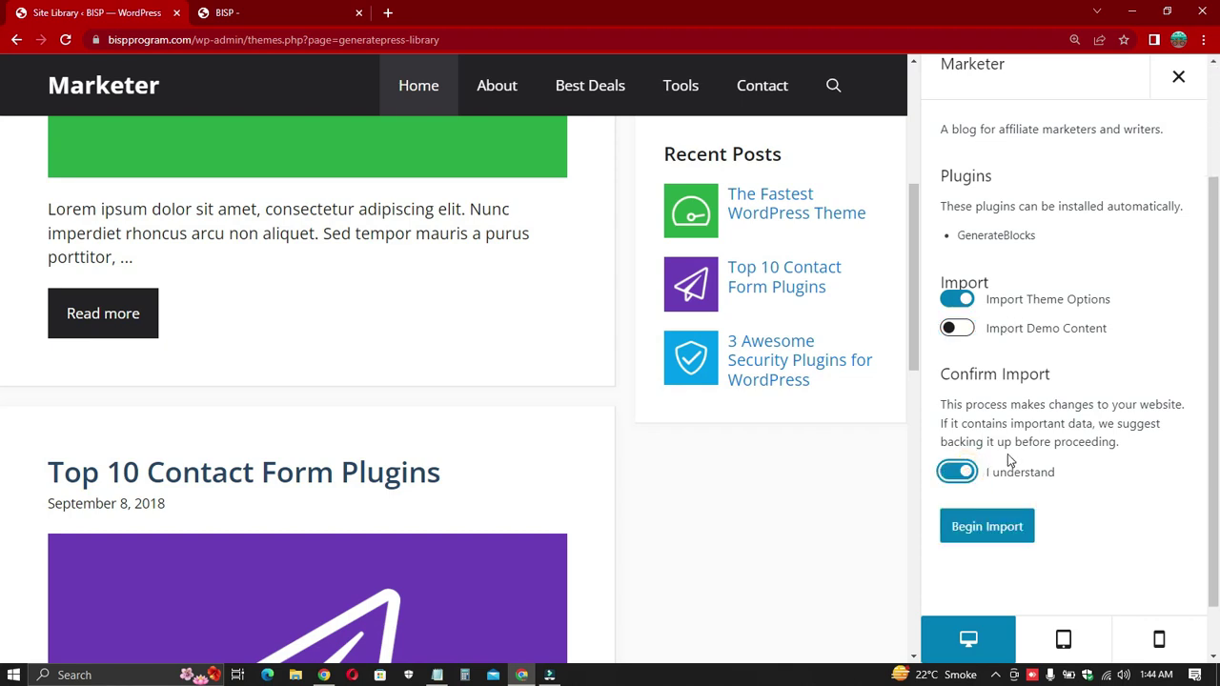
left_click(984, 536)
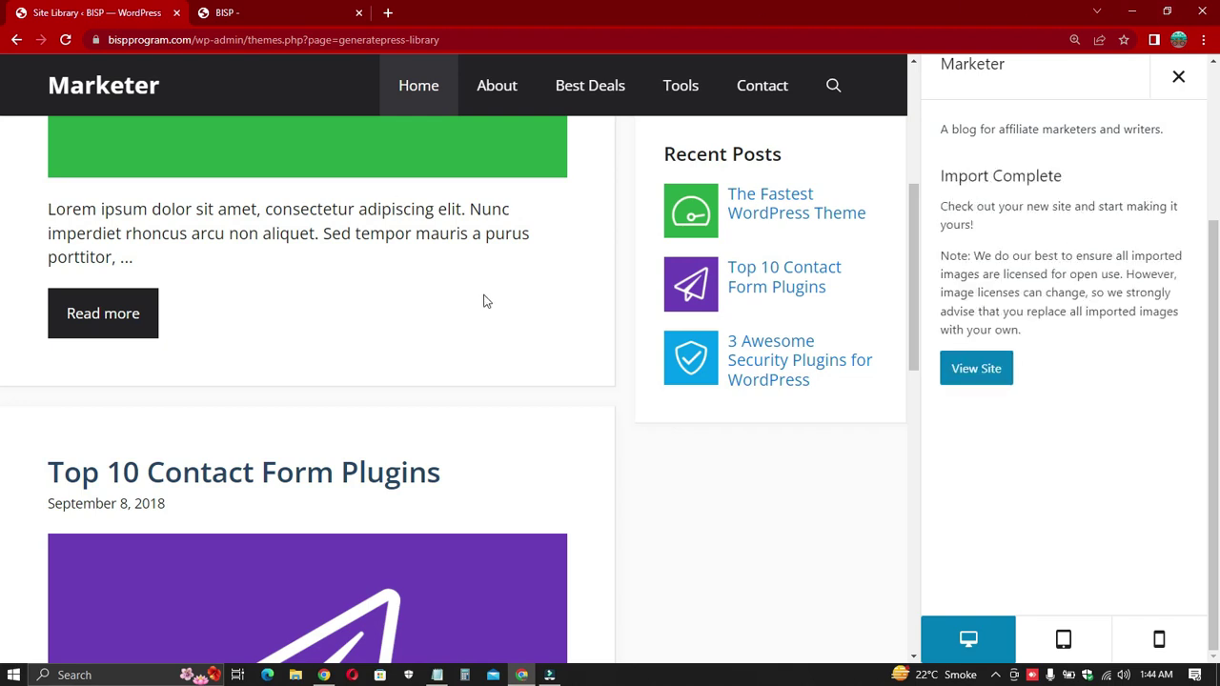
Step: View the blog's public home page from header to footer with the imported Marketer design
left_click(973, 380)
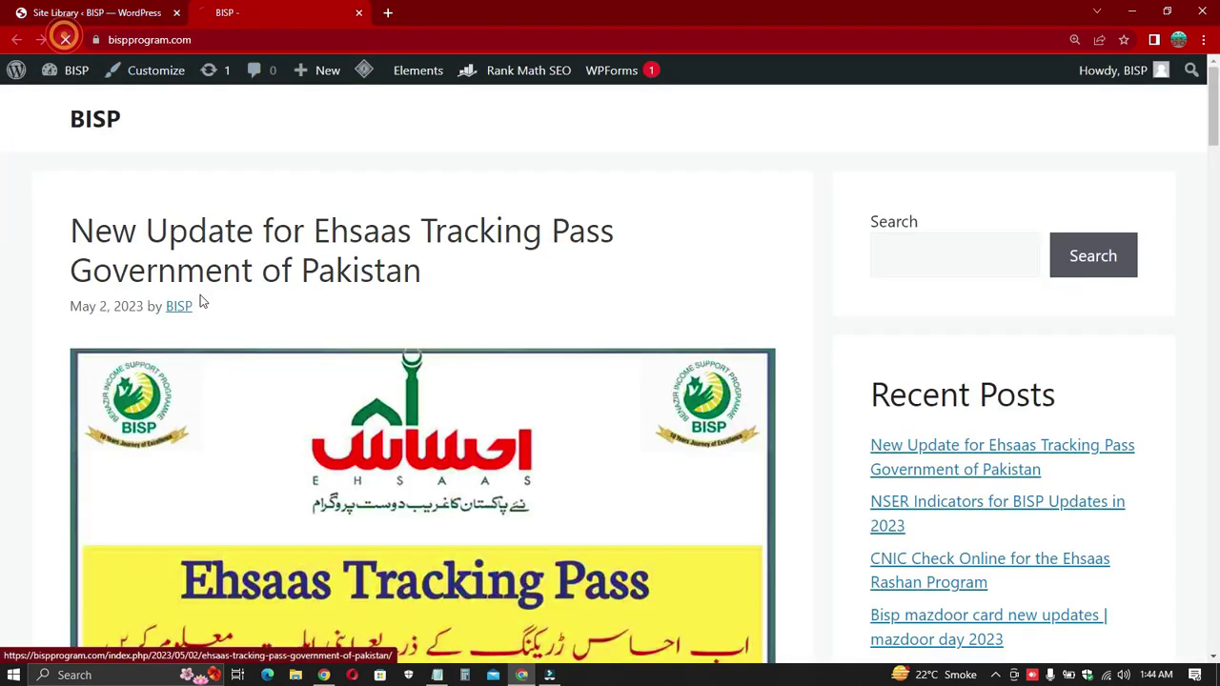
scroll(697, 398, "down", 15)
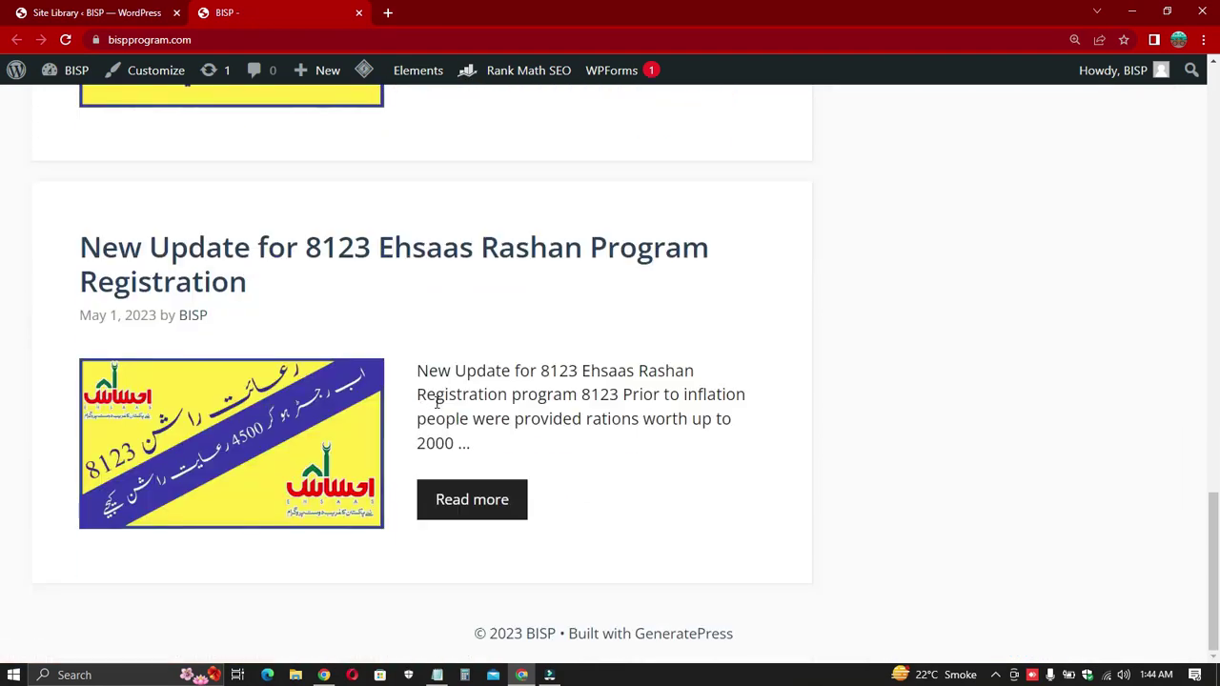
scroll(436, 401, "up", 15)
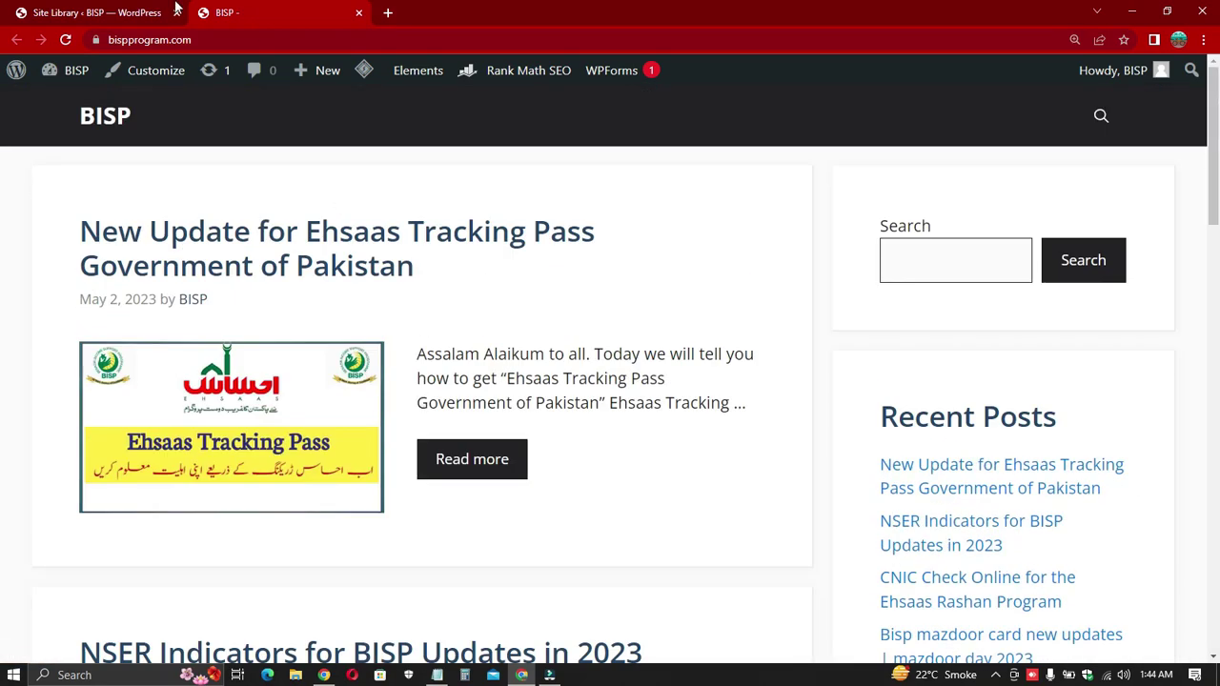
Step: Leave the Site Library for the list of all posts and compare it with the posts on the public home page
left_click(91, 11)
scroll(234, 422, "up", 5)
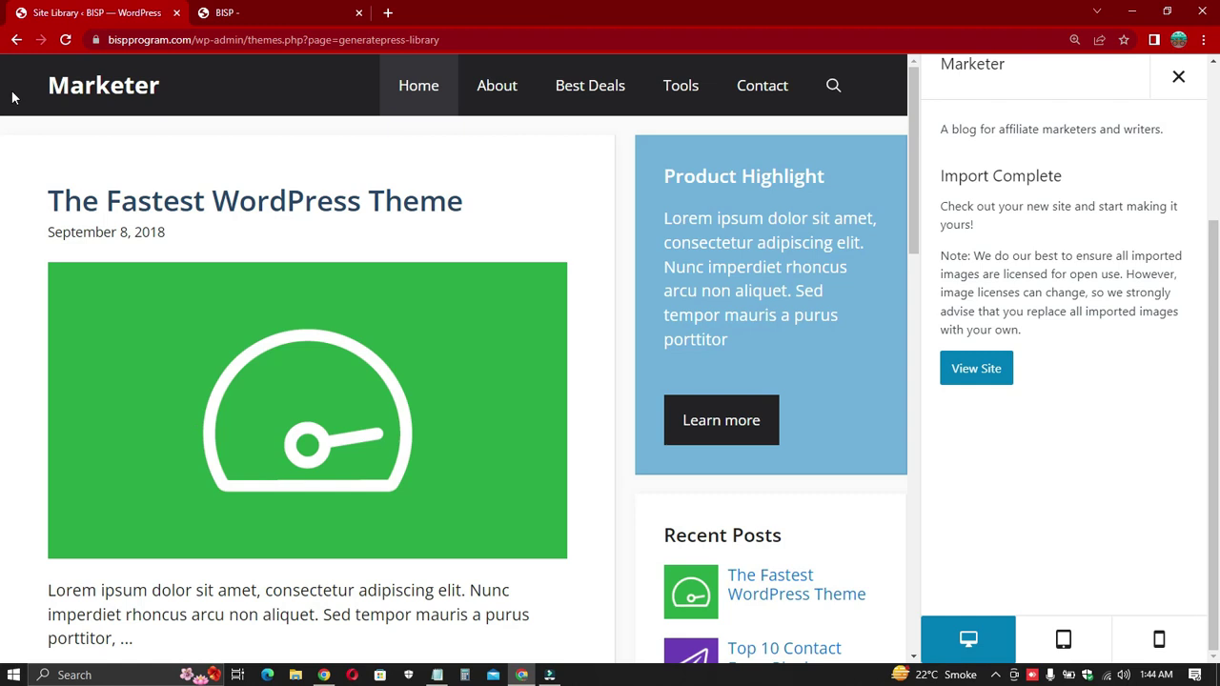
left_click(17, 39)
left_click(34, 191)
left_click(507, 326)
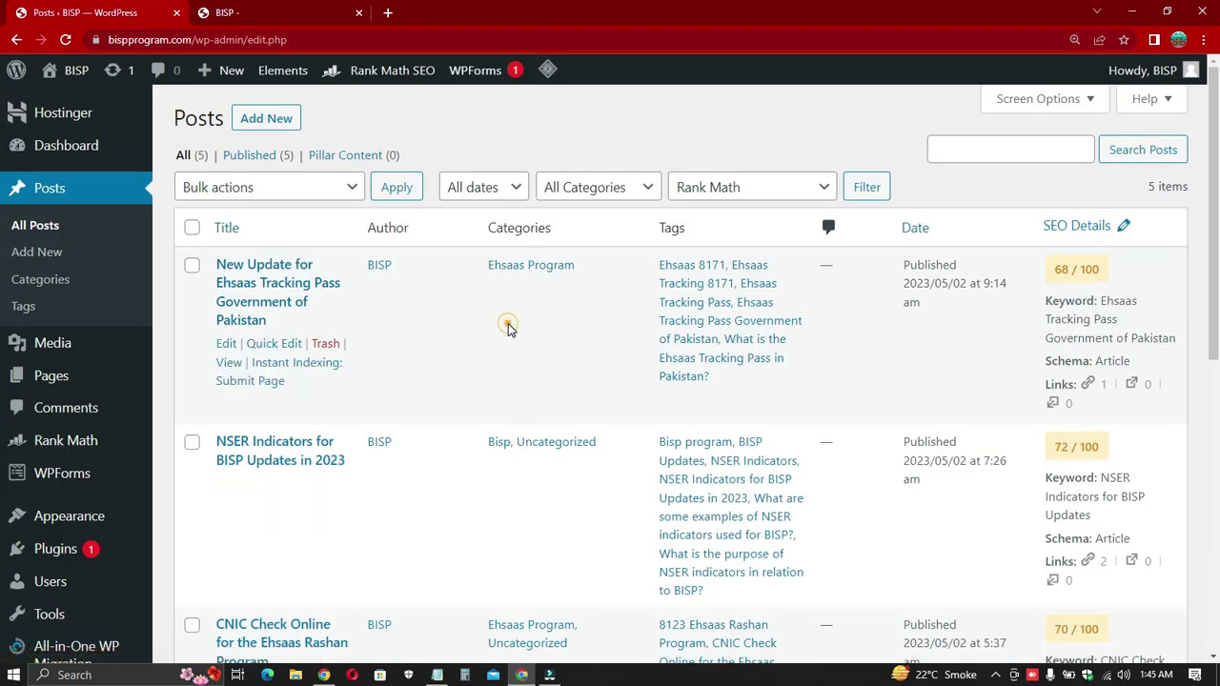
key("ctrl+Tab")
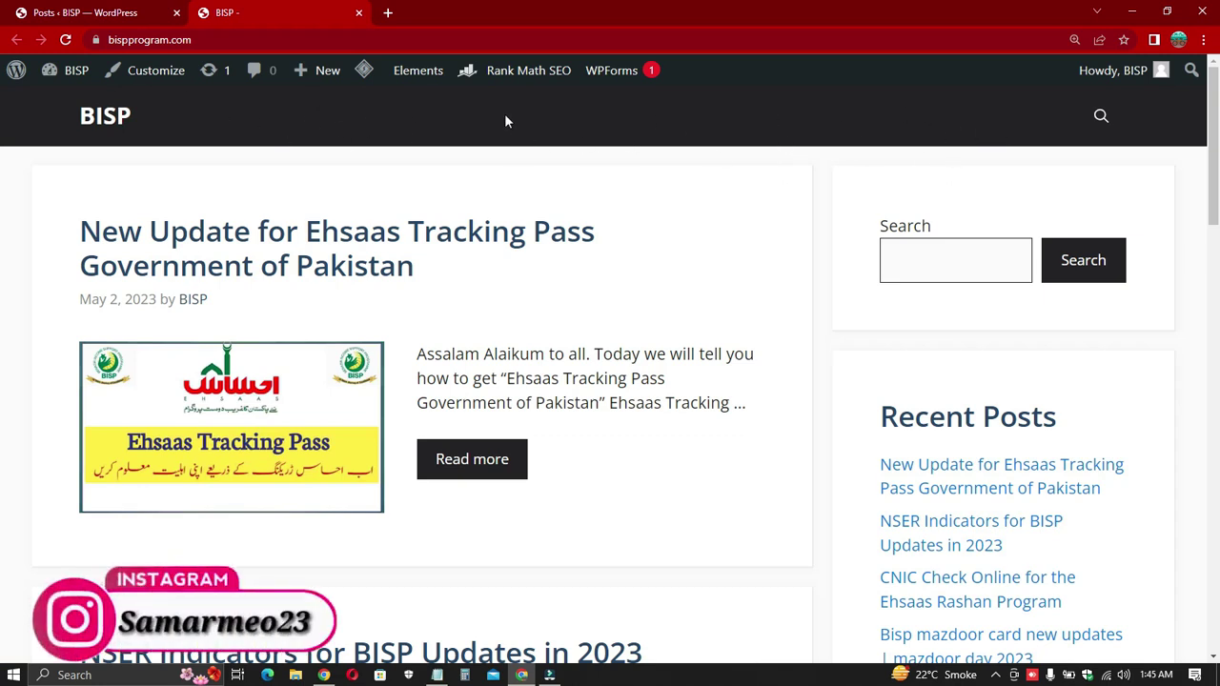
scroll(815, 223, "down", 15)
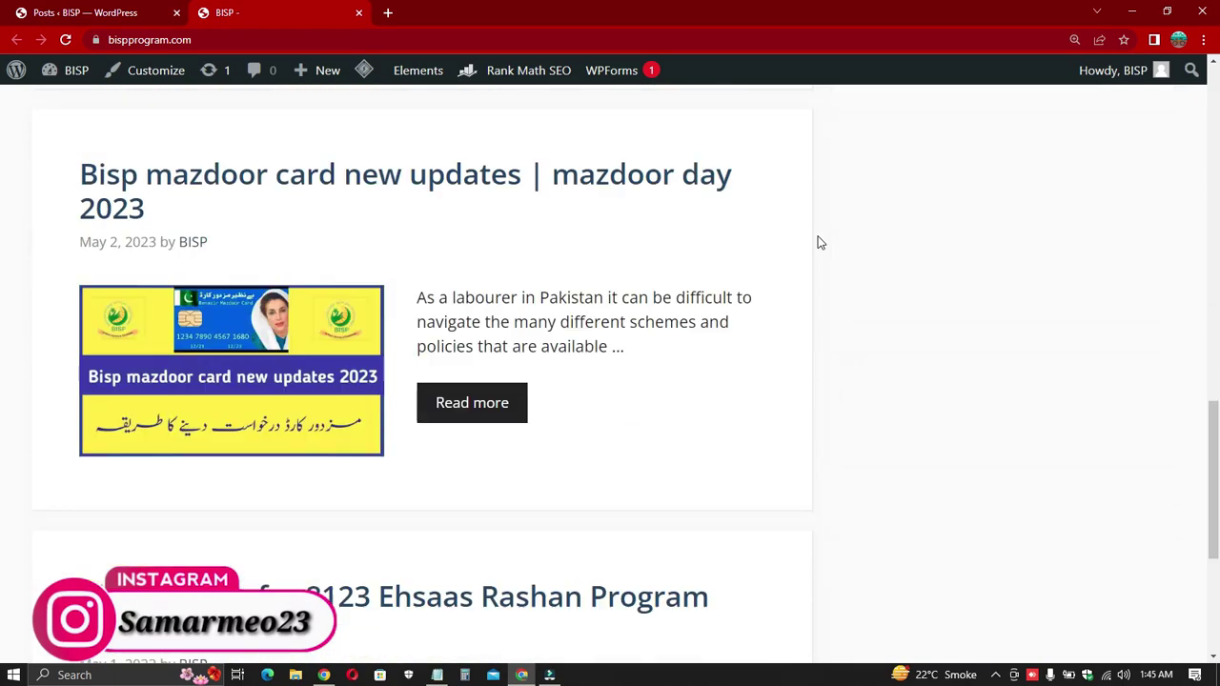
scroll(790, 564, "up", 15)
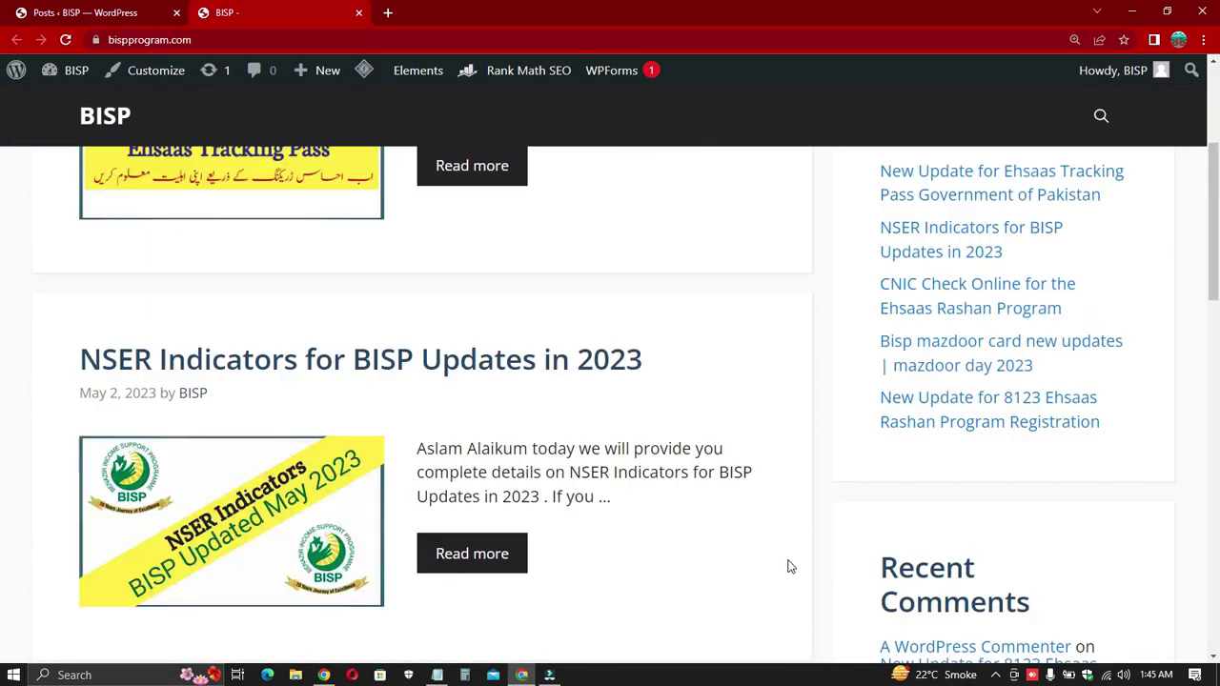
Step: Create a menu named "main menu" for the Primary Menu location with automatic adding of new top-level pages, and dismiss the notices
left_click(8, 12)
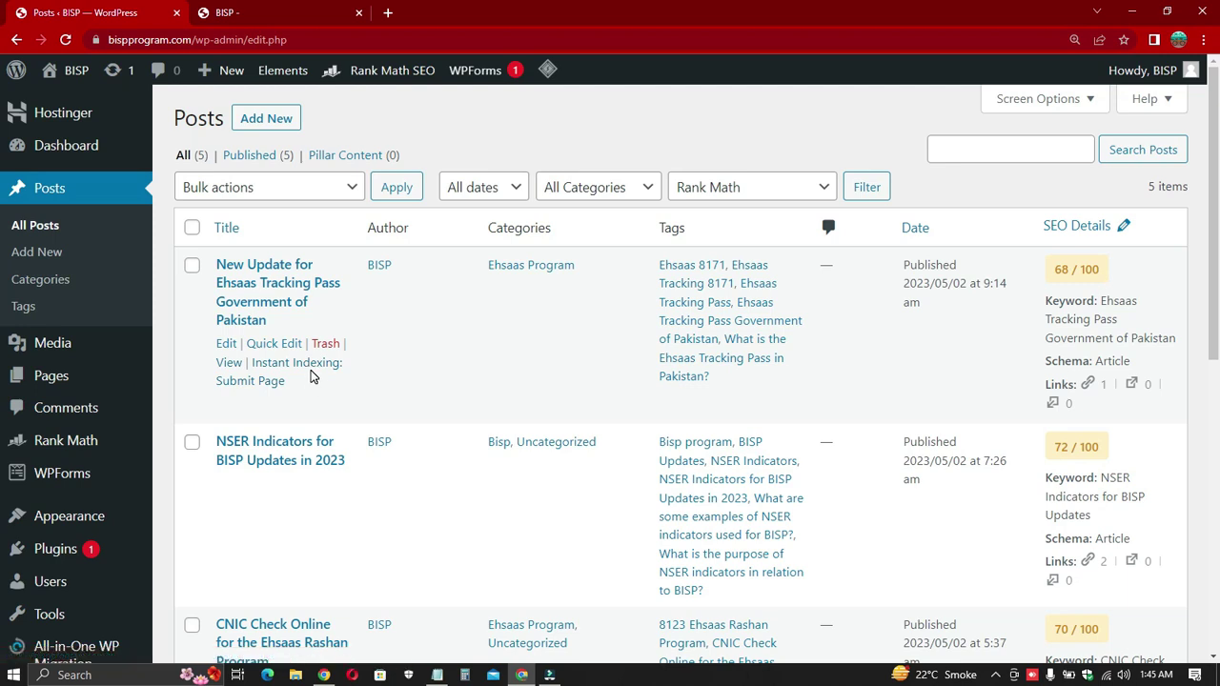
scroll(42, 410, "down", 2)
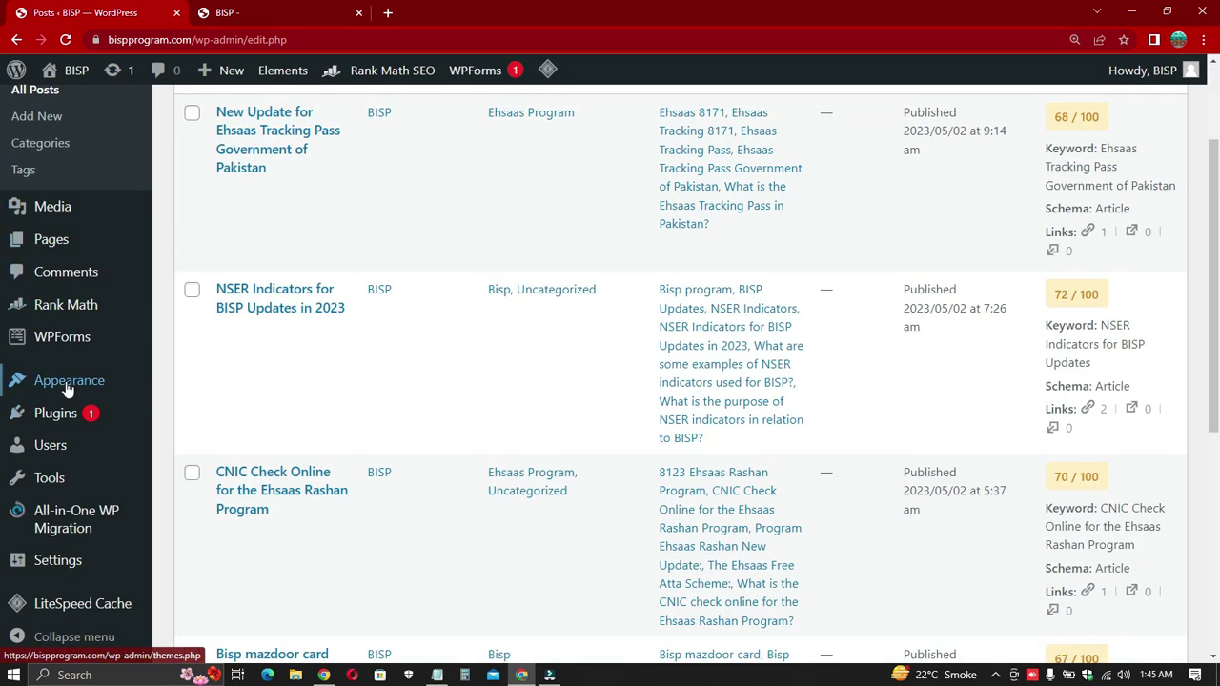
mouse_move(68, 389)
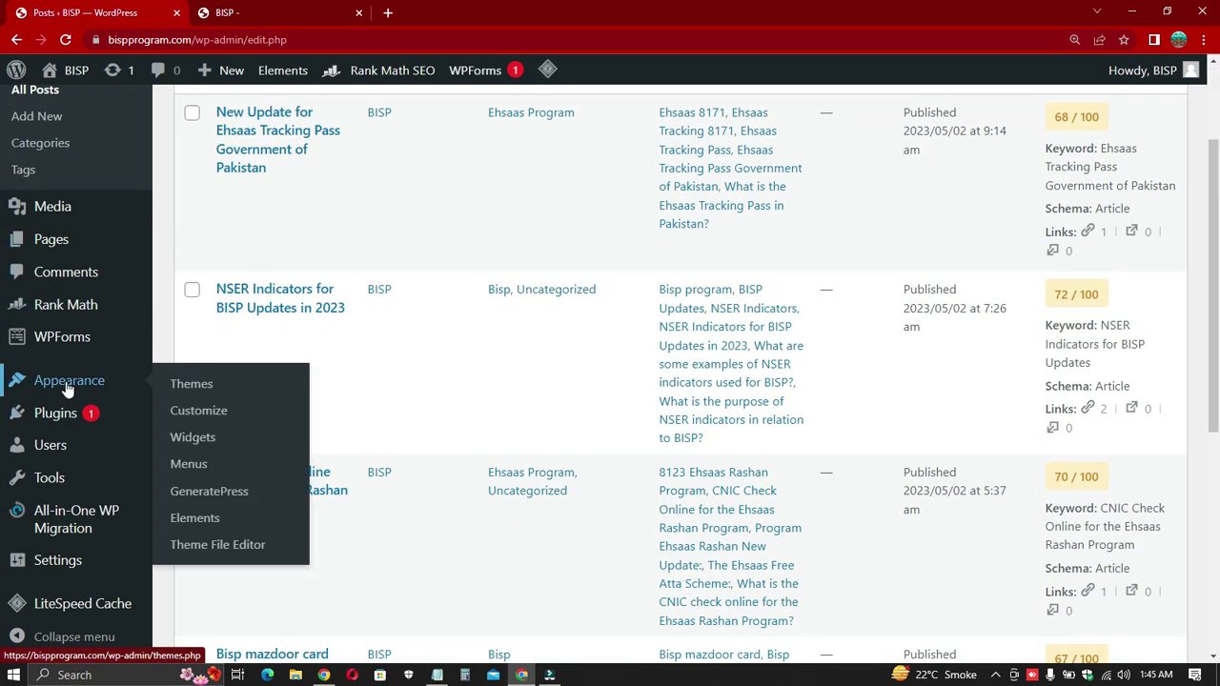
left_click(195, 463)
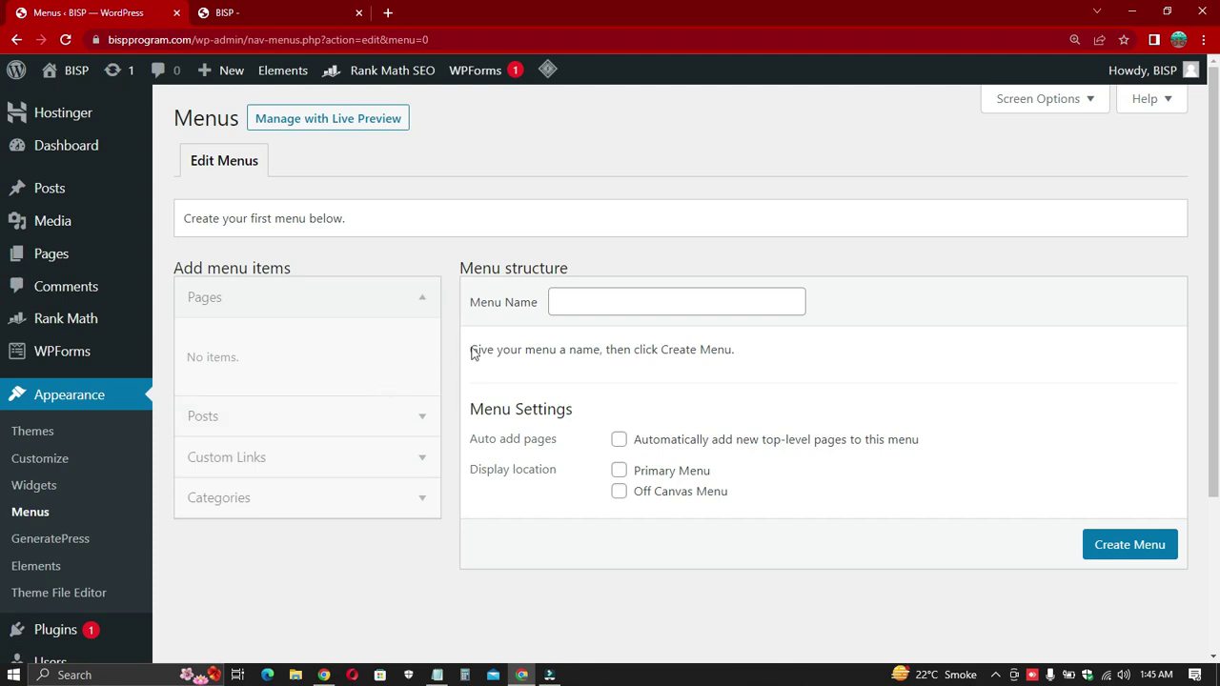
left_click(597, 306)
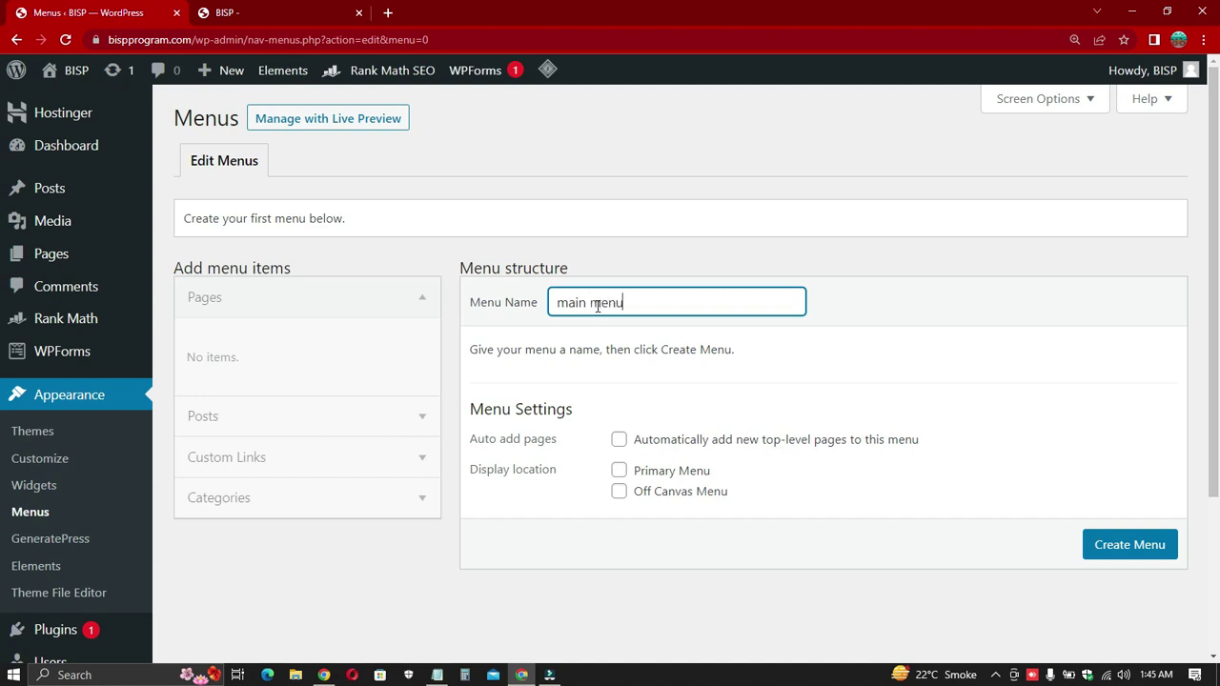
left_click(649, 474)
left_click(666, 444)
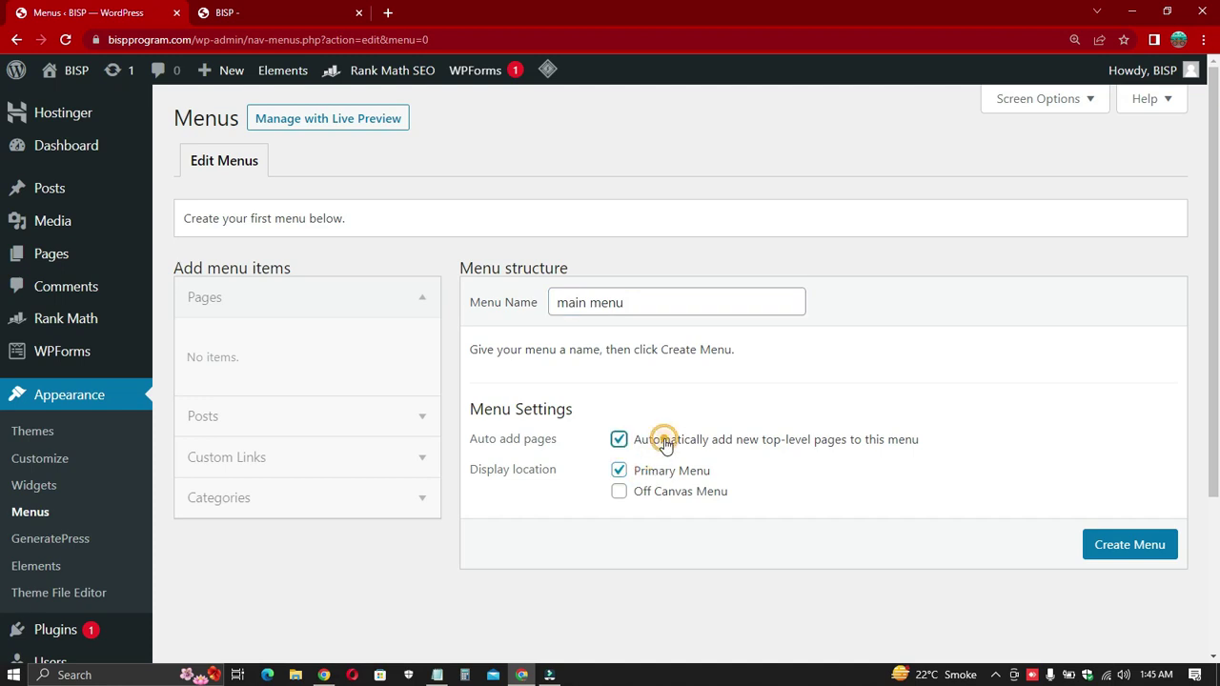
left_click(1110, 556)
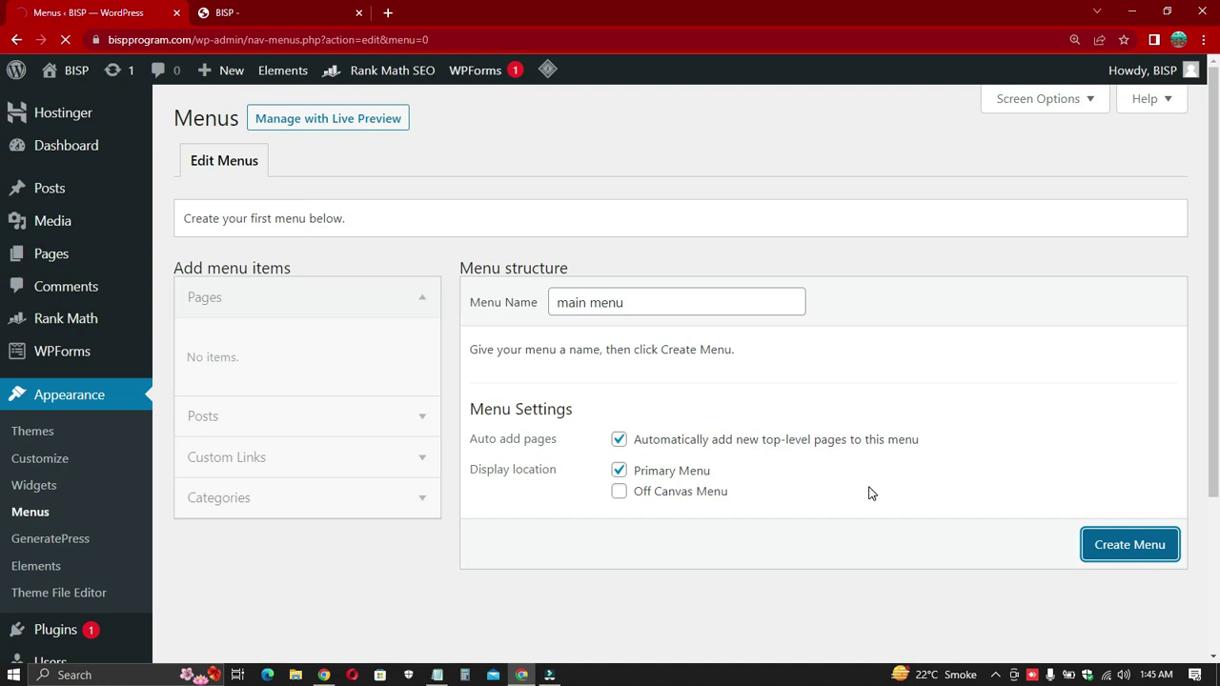
left_click(1167, 210)
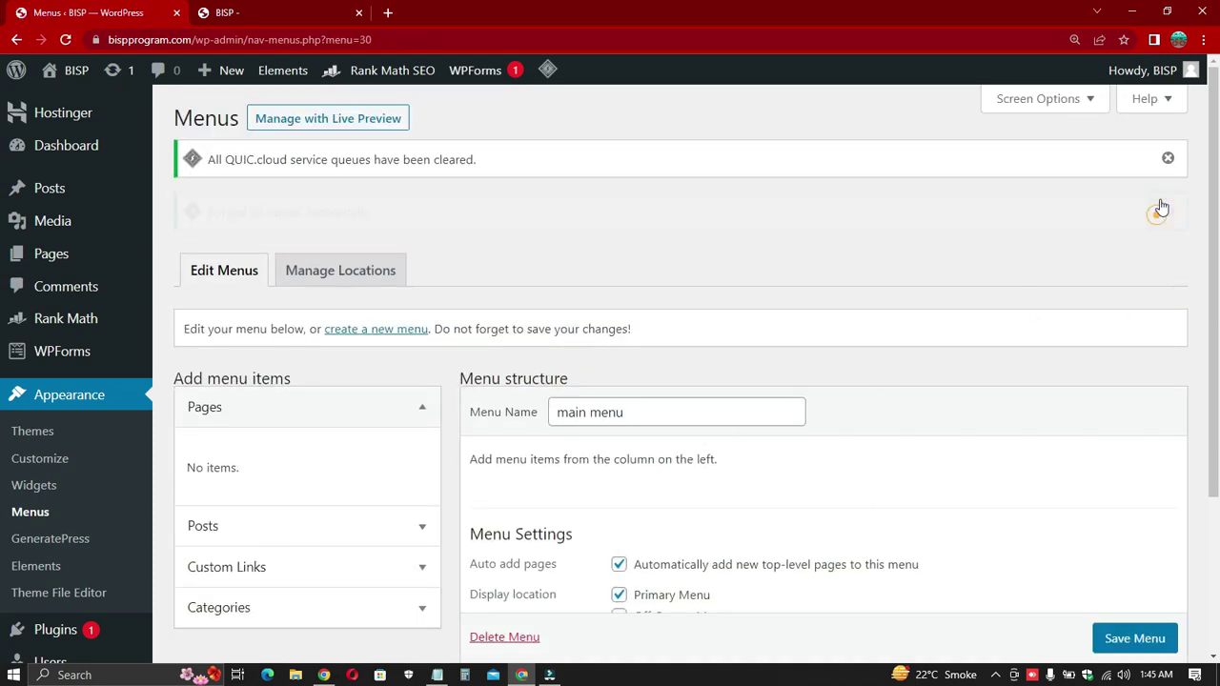
left_click(1167, 159)
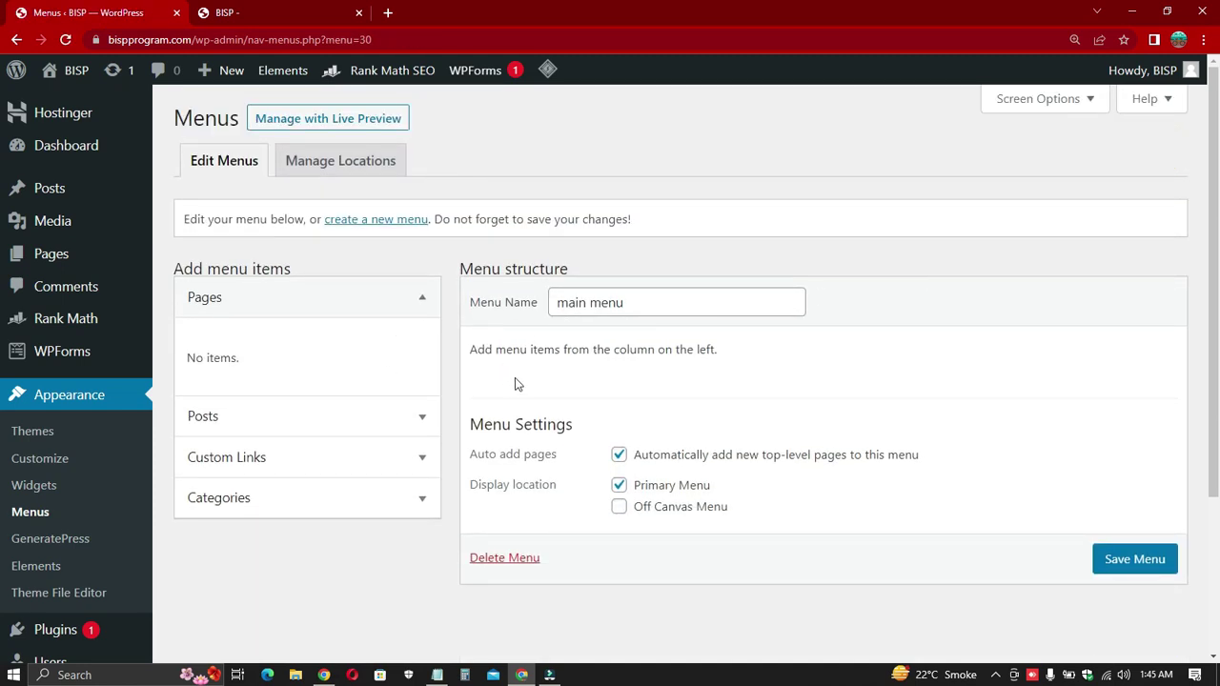
Step: Add the Bisp and Ehsaas Program categories to the main menu and save it
left_click(238, 497)
scroll(588, 325, "down", 1)
left_click(264, 438)
left_click(264, 459)
left_click(232, 481)
left_click(259, 436)
left_click(289, 401)
left_click(236, 437)
left_click(240, 459)
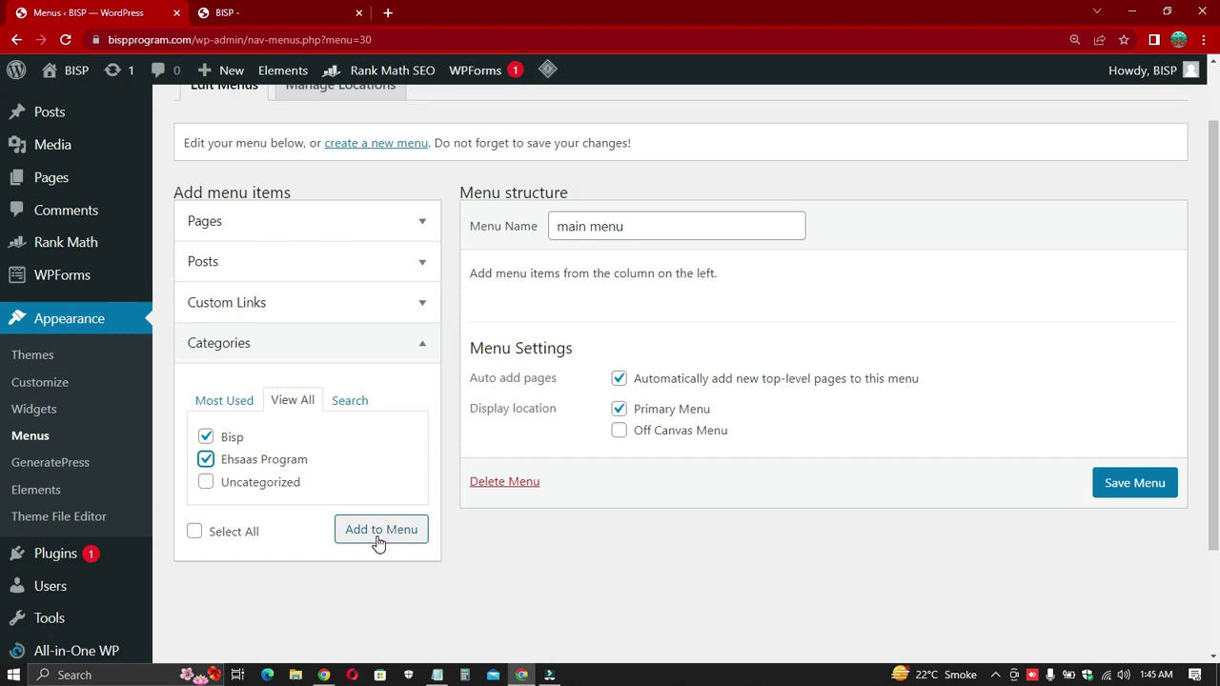
left_click(347, 534)
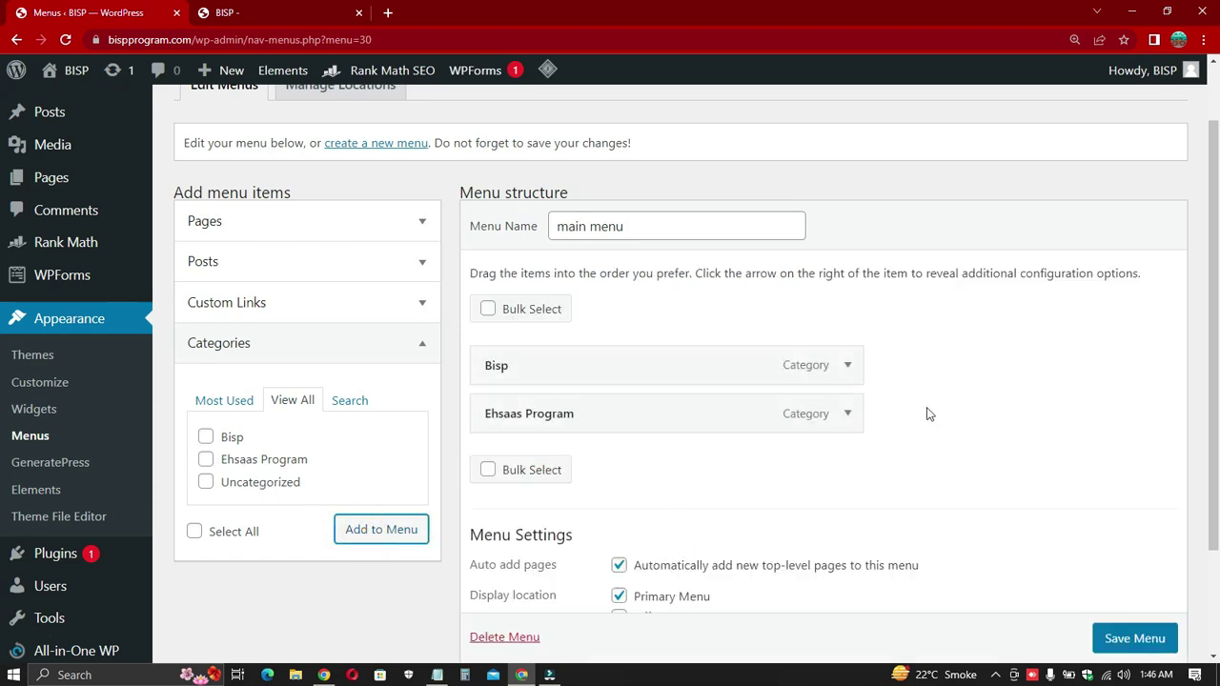
scroll(959, 416, "down", 2)
left_click(1134, 583)
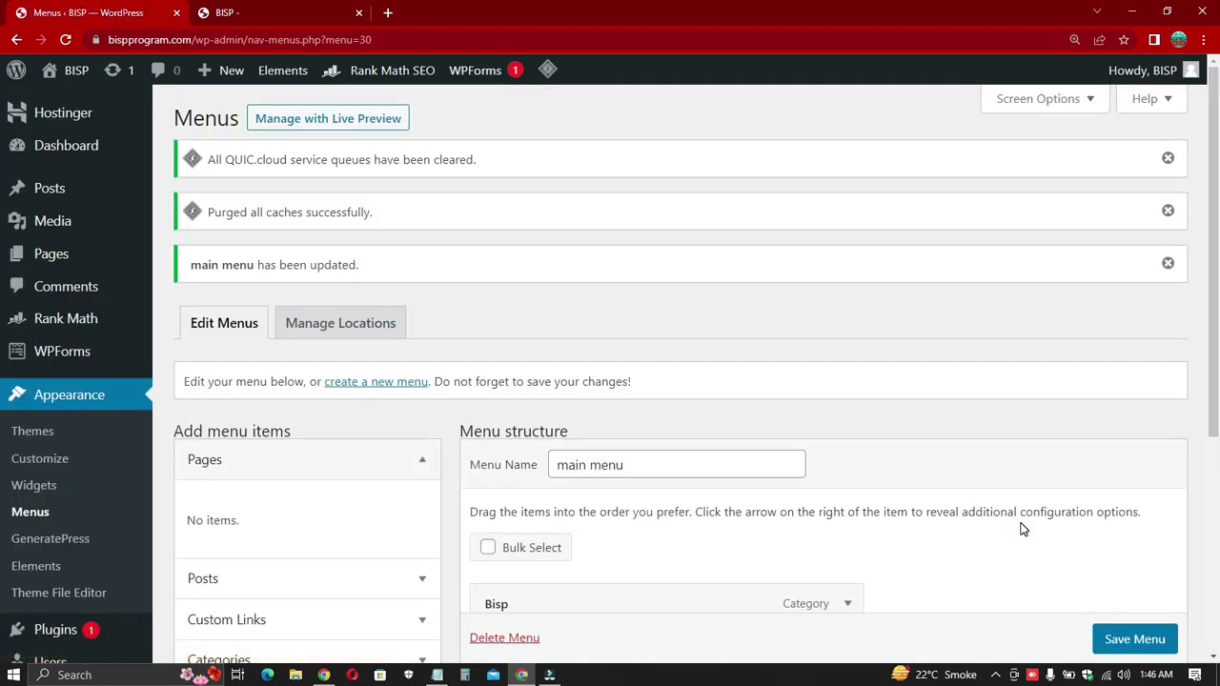
Step: Reload the public home page to check the navigation menu in its header, and return to the menu editor
left_click(259, 10)
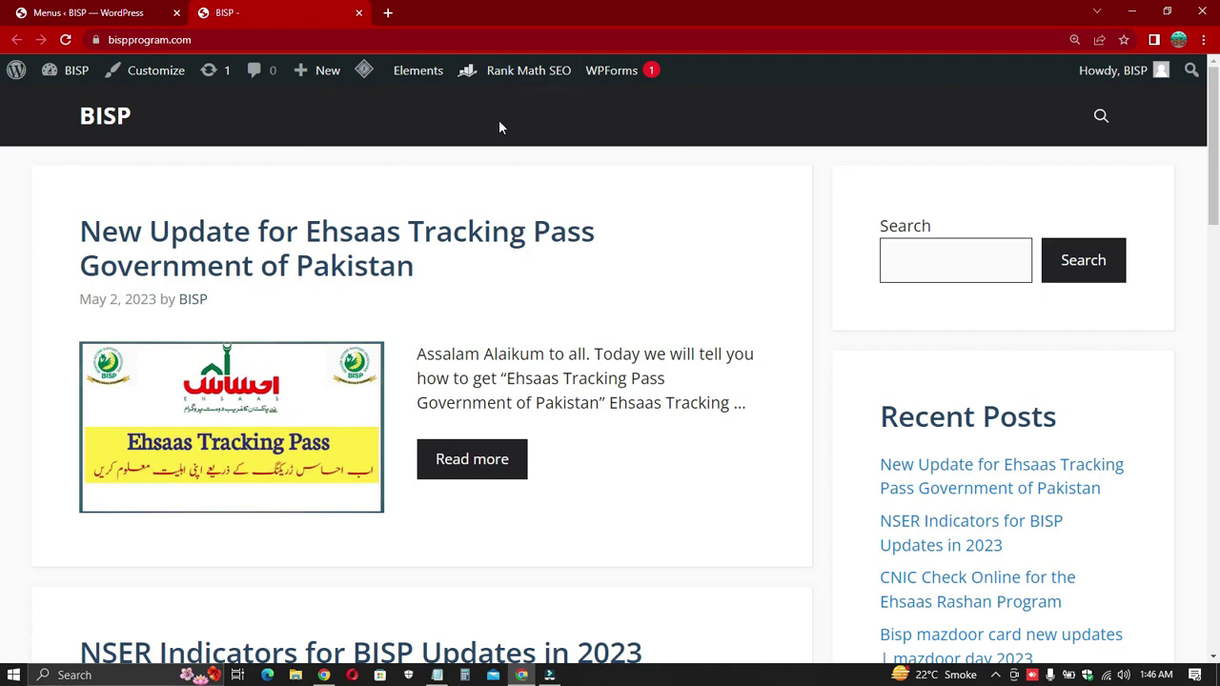
left_click(65, 39)
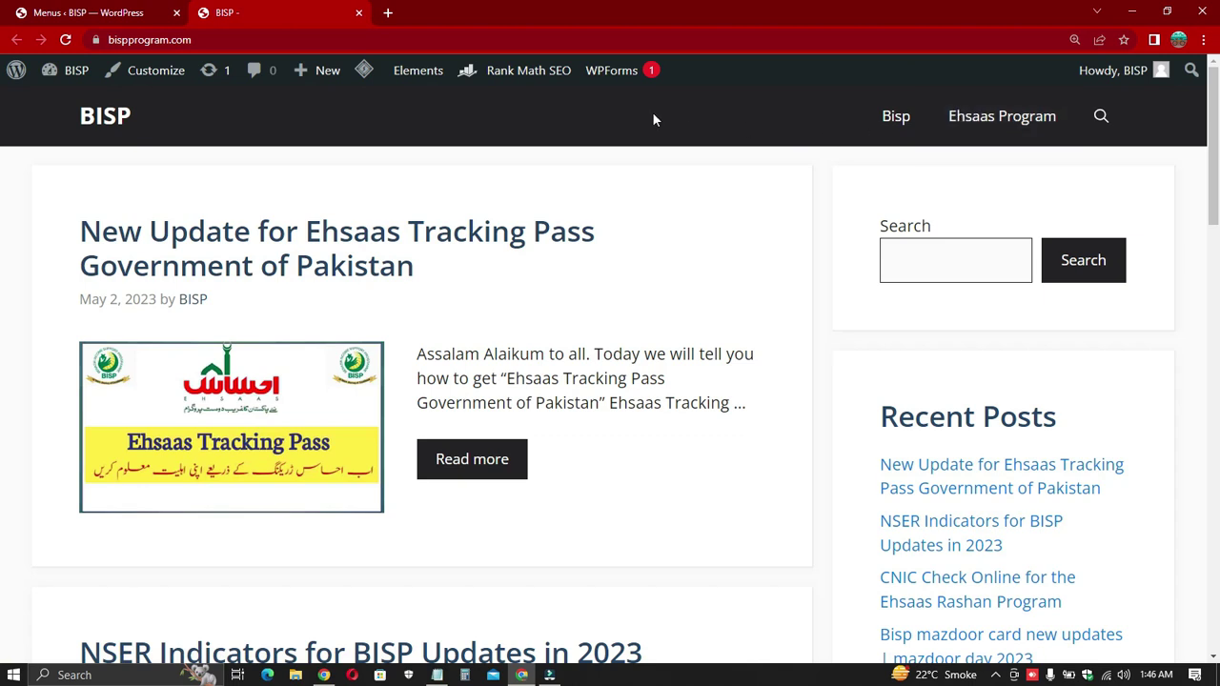
key("ctrl+shift+Tab")
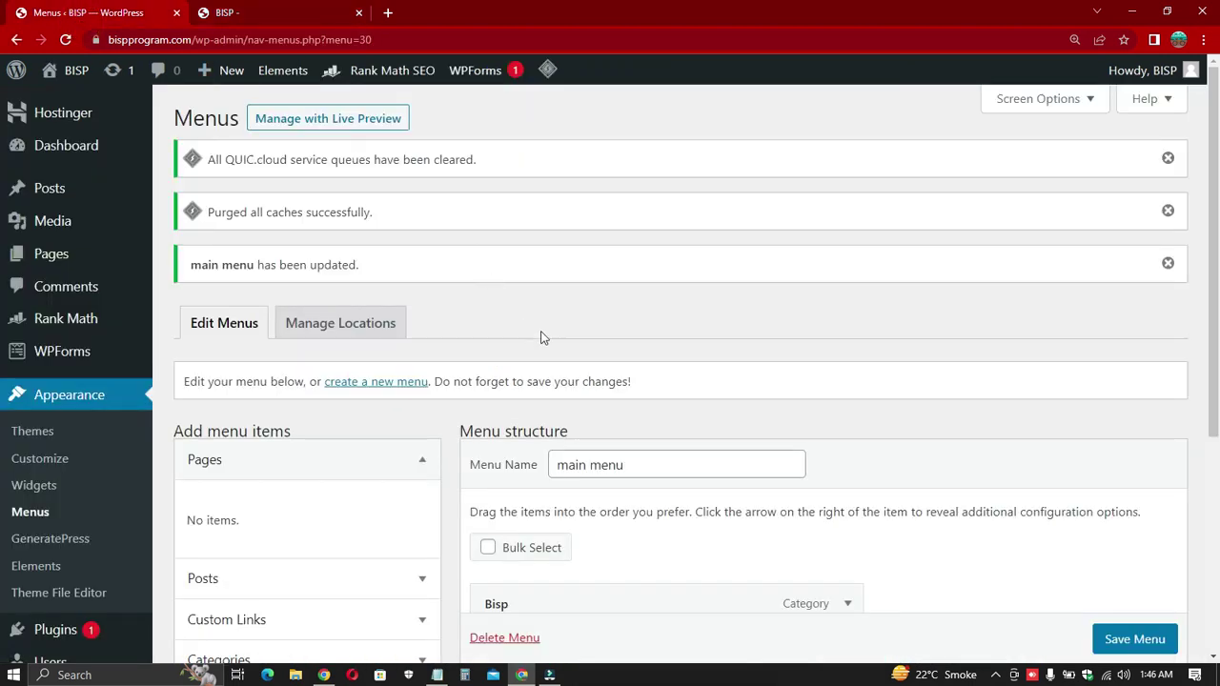
Step: Dismiss the three notices on the Menus page and look over the menu structure
left_click(1166, 264)
left_click(1167, 211)
left_click(1167, 159)
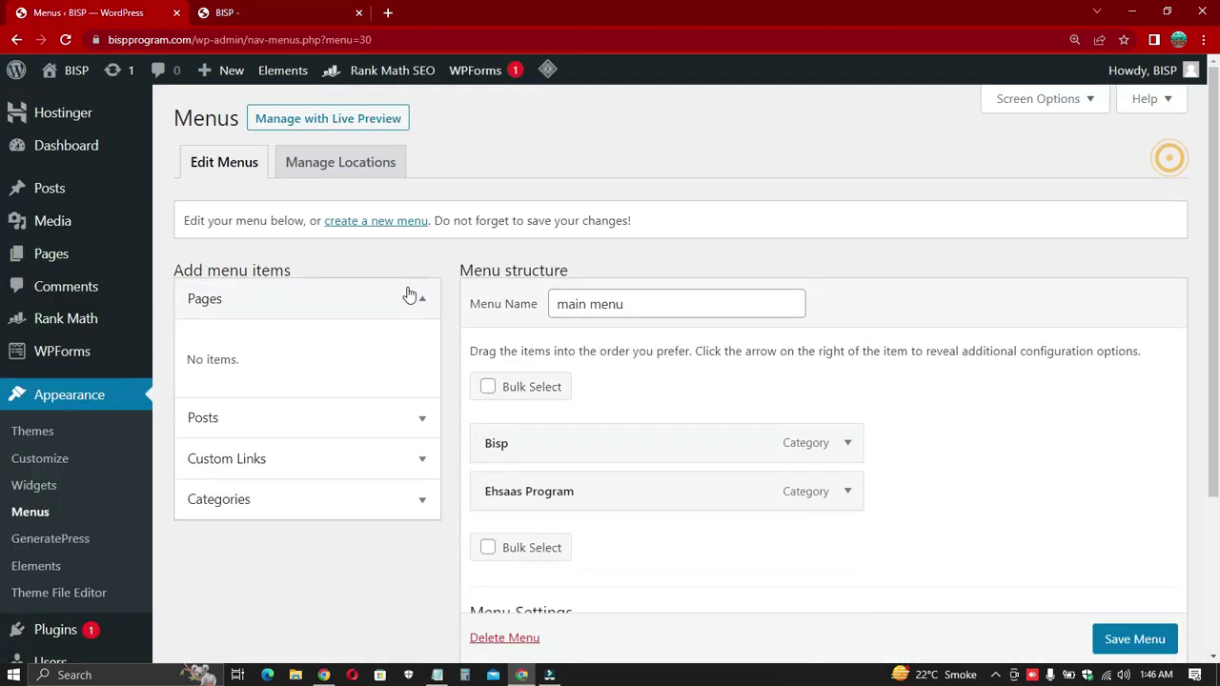
scroll(477, 315, "down", 2)
scroll(572, 333, "up", 3)
scroll(134, 381, "down", 2)
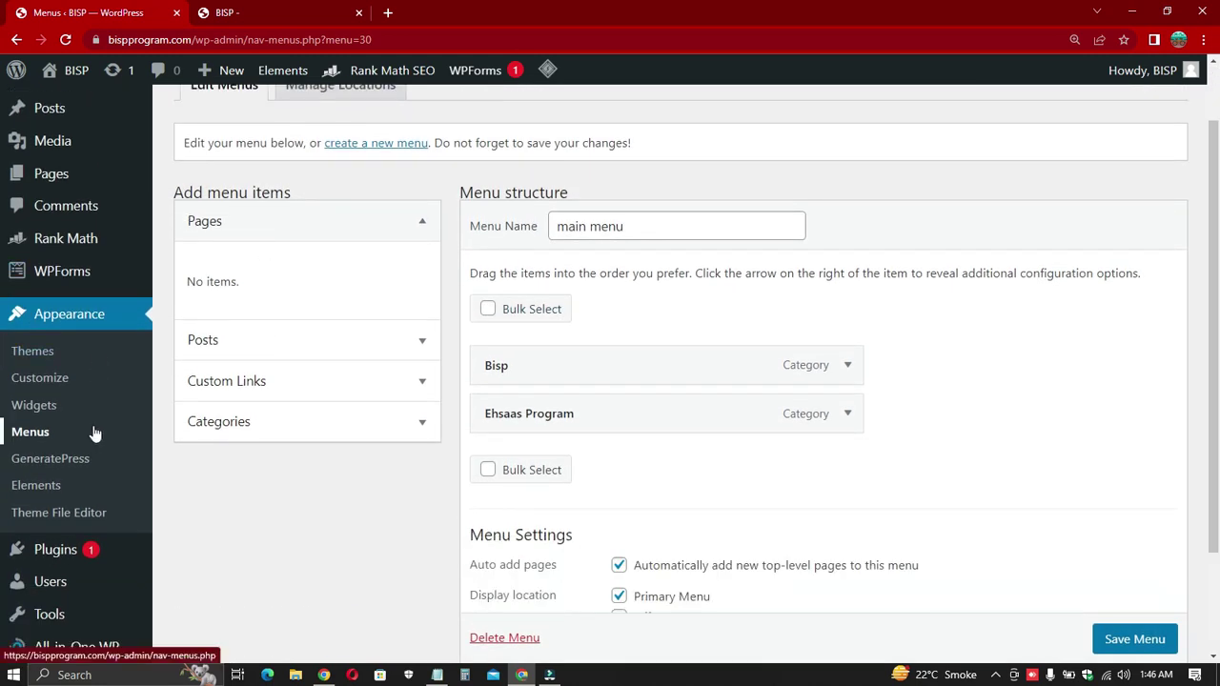
Step: Open the list of all pages on the site and look over the About and Privacy Policy entries
left_click(47, 171)
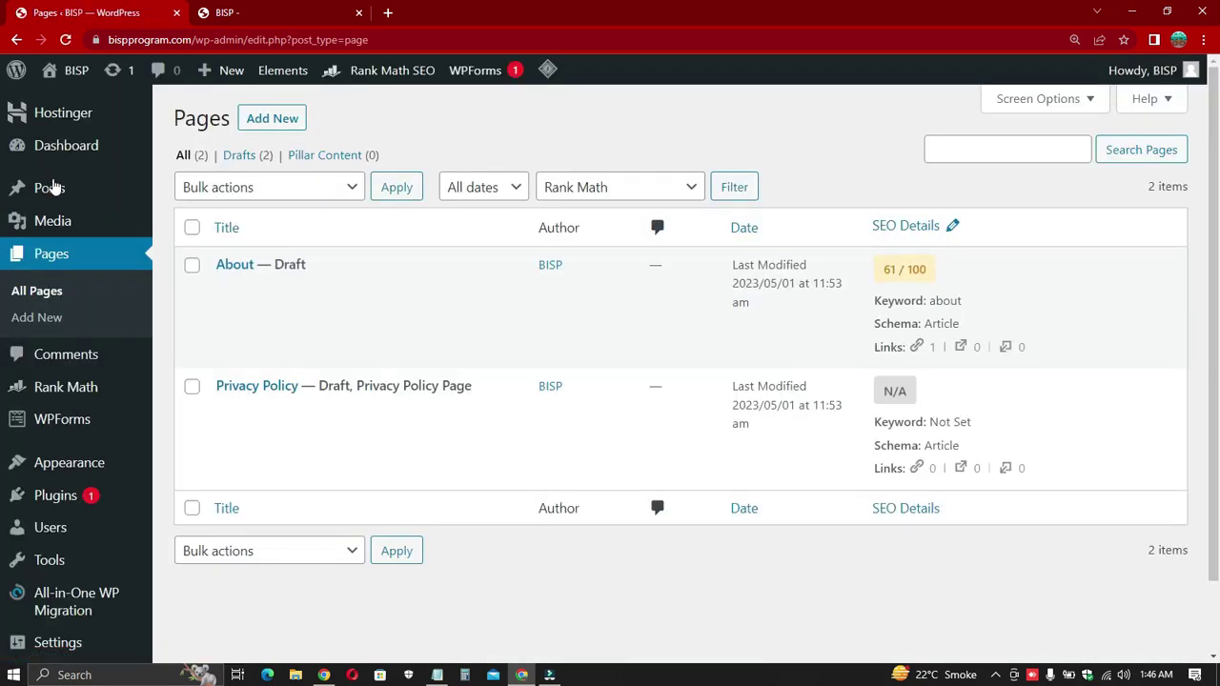
mouse_move(317, 357)
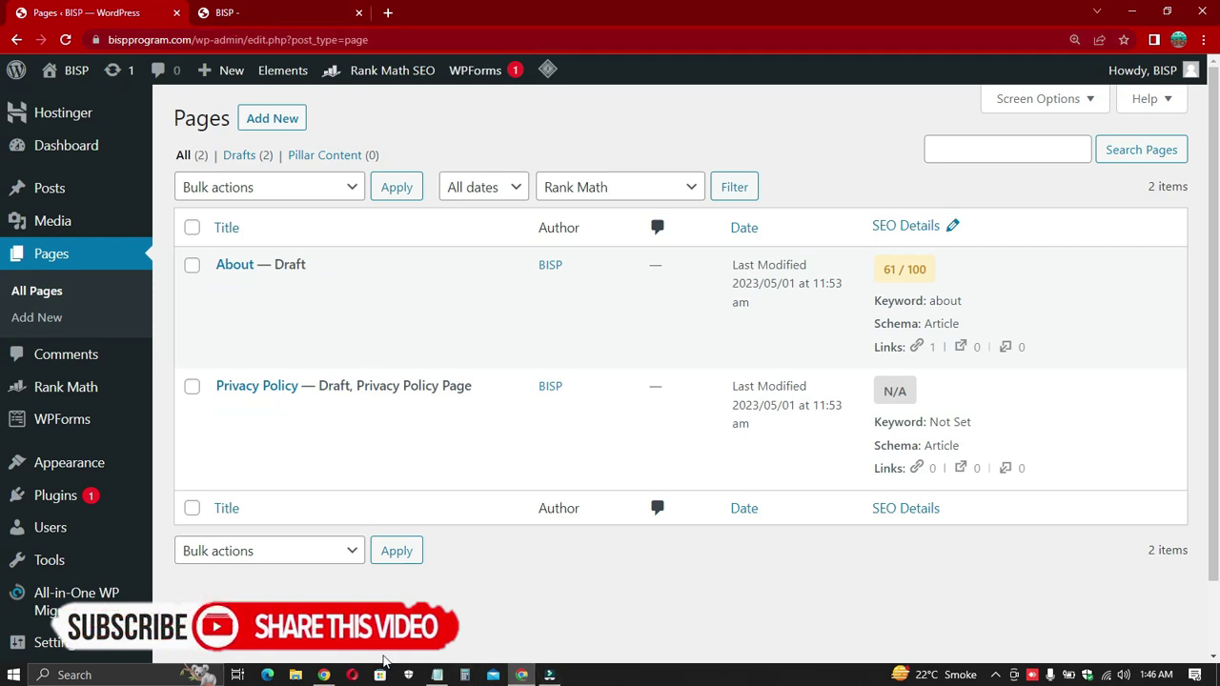
Step: Switch to the YouTube channel in the other browser window, look through its latest videos, and return to the WordPress Pages list
left_click(324, 675)
scroll(359, 305, "up", 5)
left_click(338, 175)
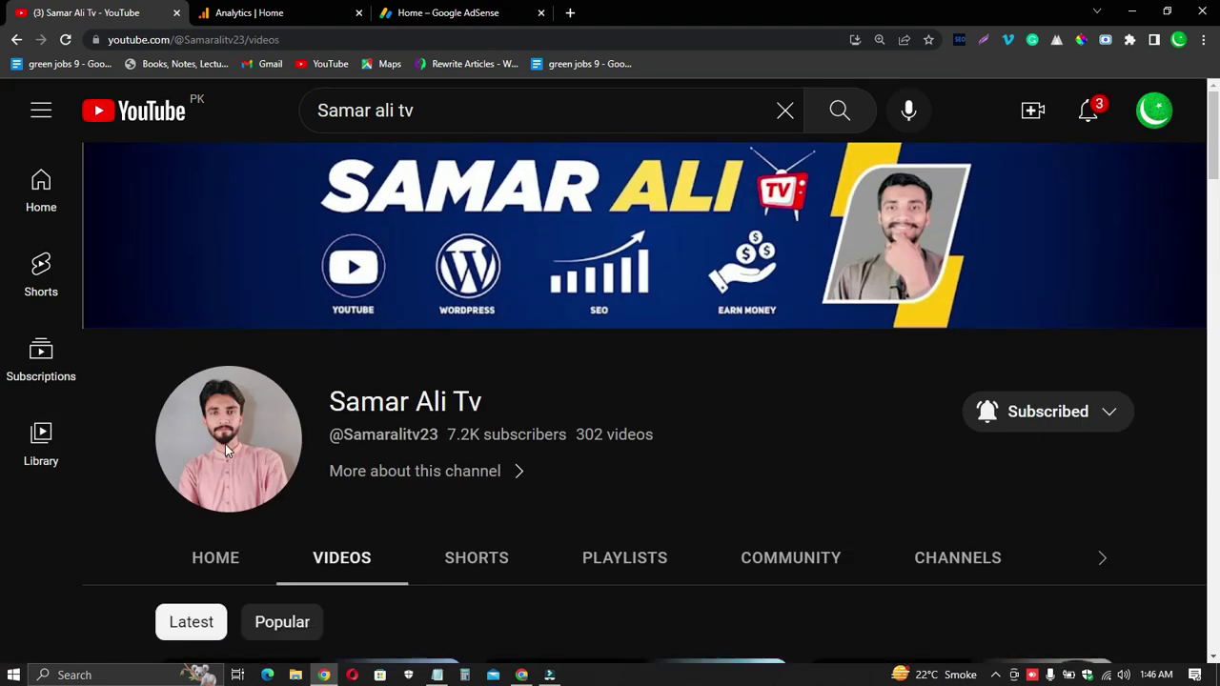
scroll(141, 463, "down", 4)
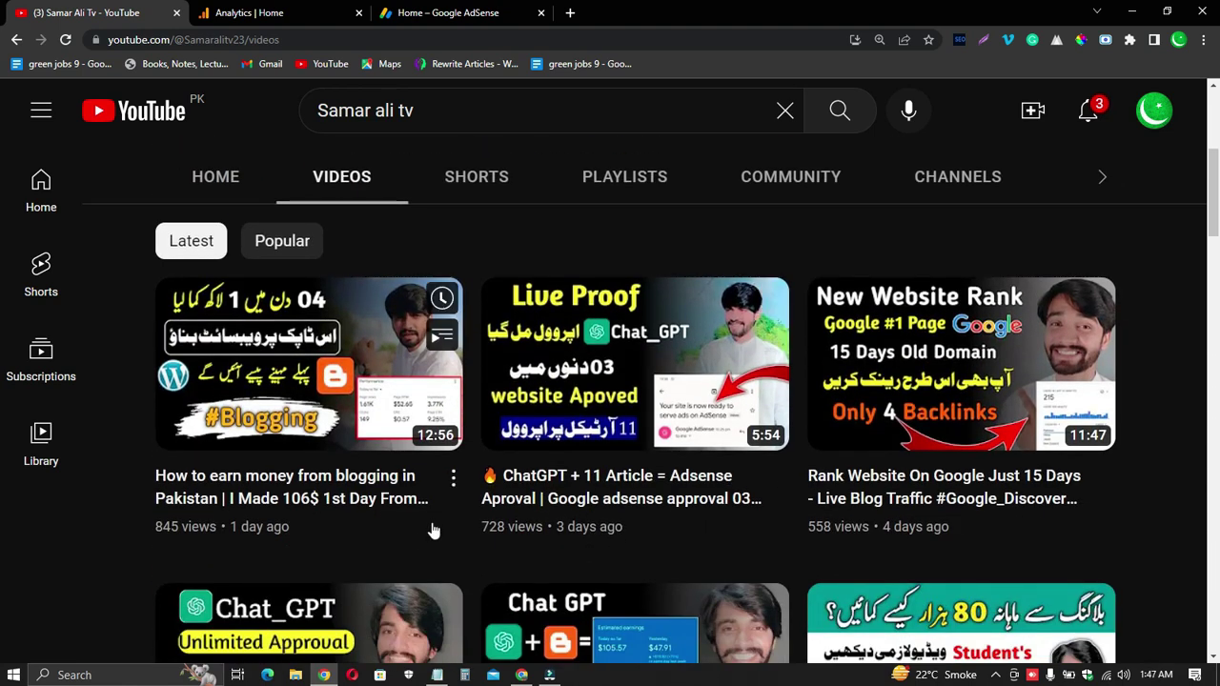
scroll(582, 505, "down", 1)
mouse_move(598, 428)
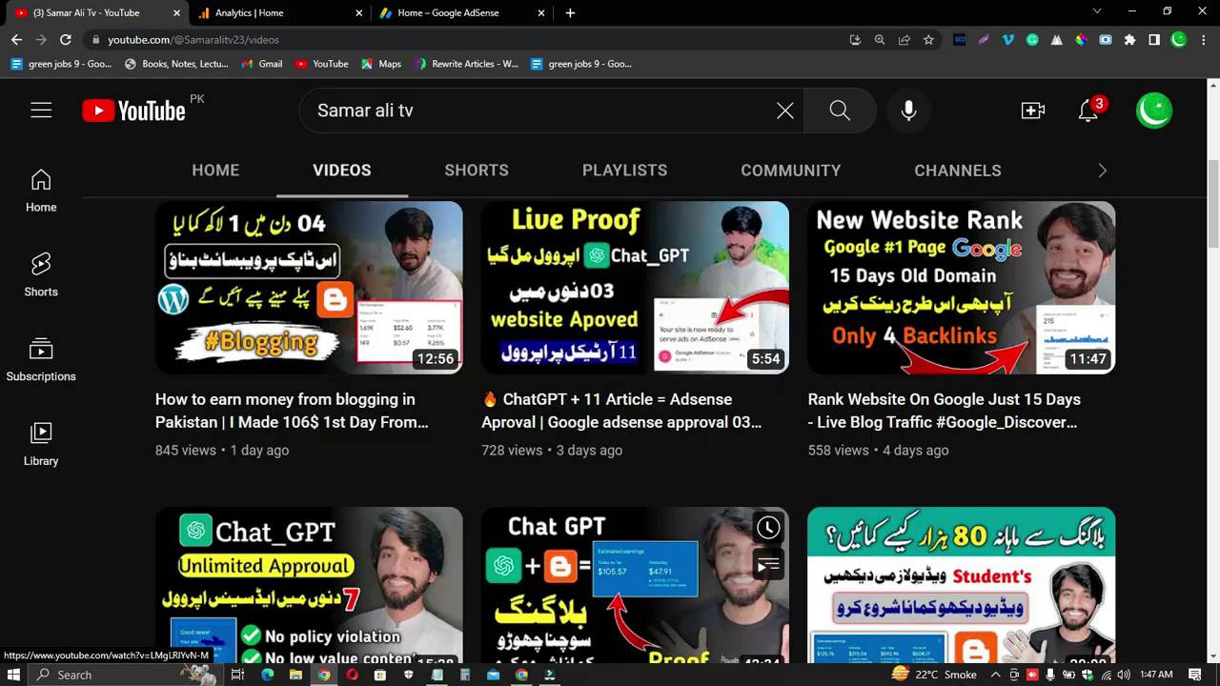
left_click(522, 674)
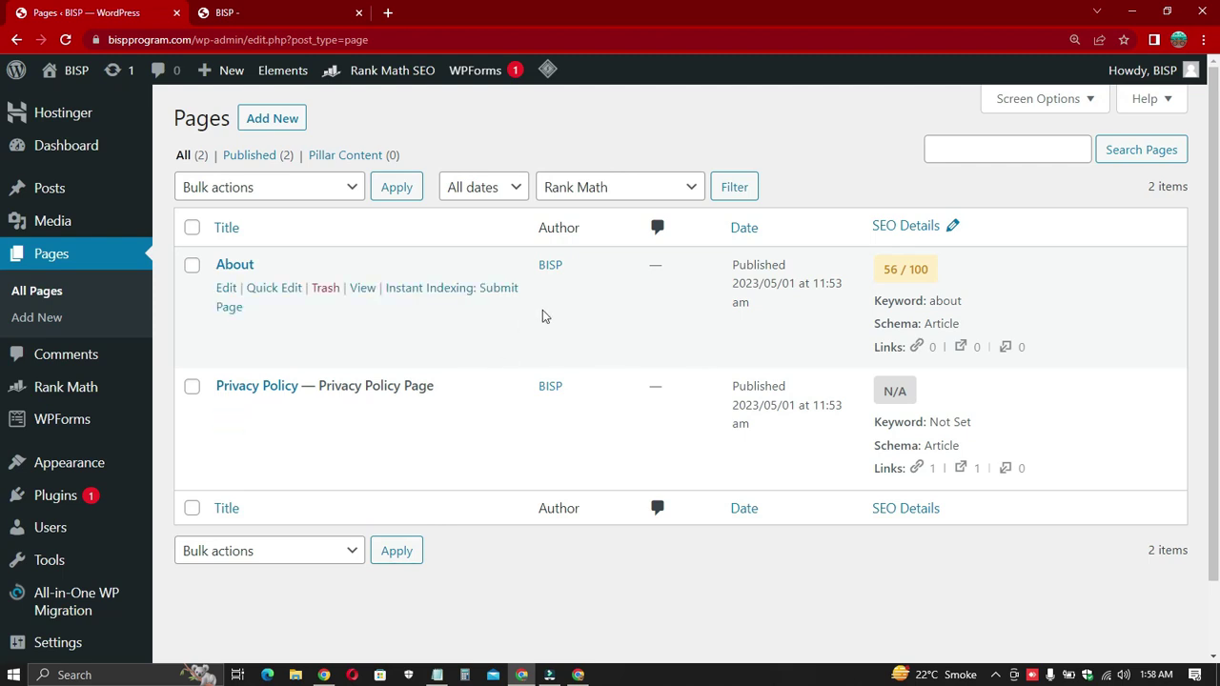
Step: Check the Bisp and Ehsaas Program menu items in the public home page's header and return to the Pages list
left_click(252, 7)
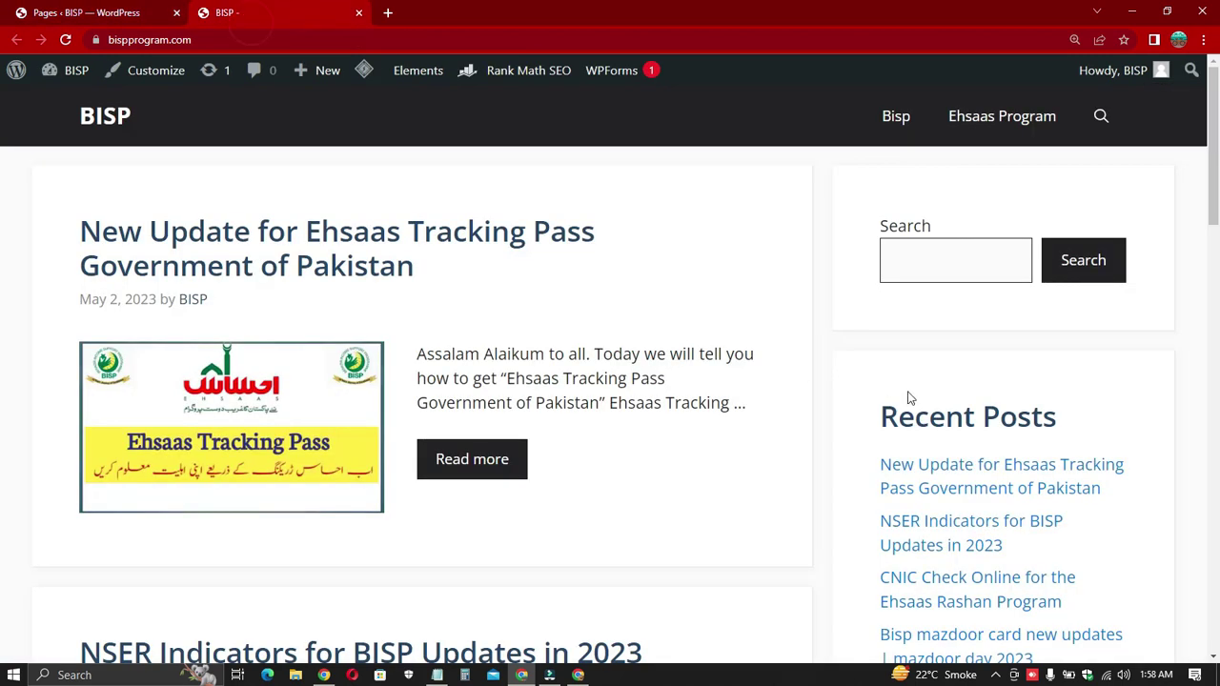
left_click_drag(836, 124, 1038, 103)
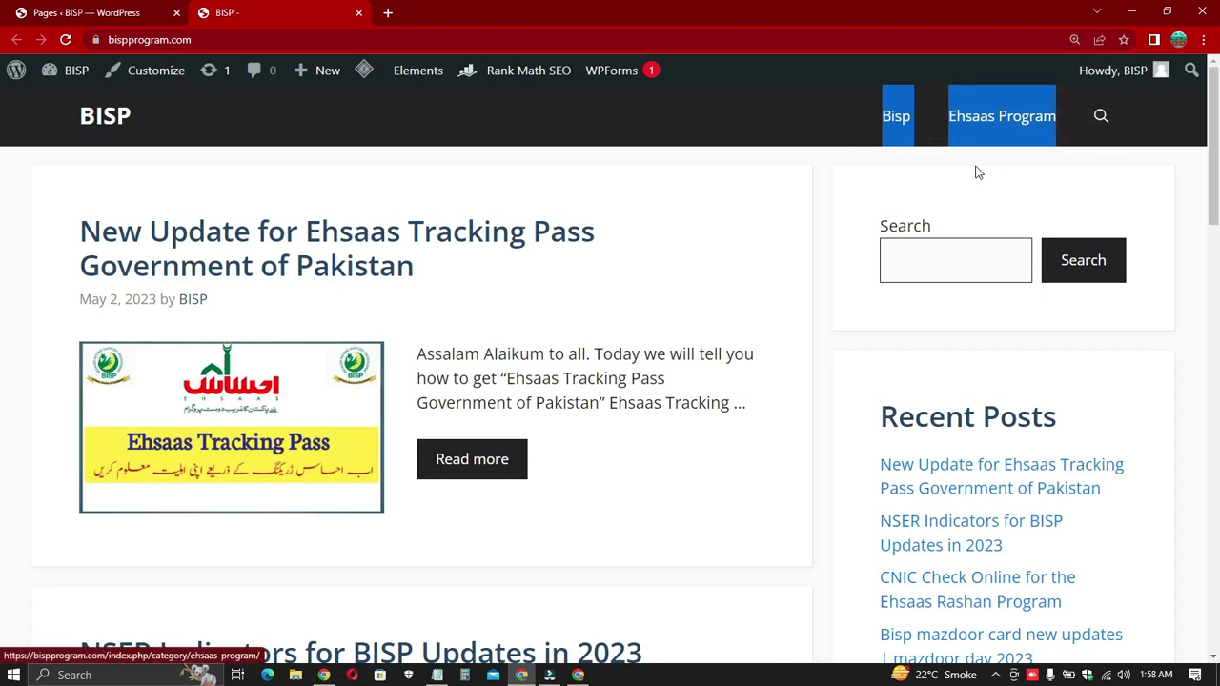
left_click(86, 13)
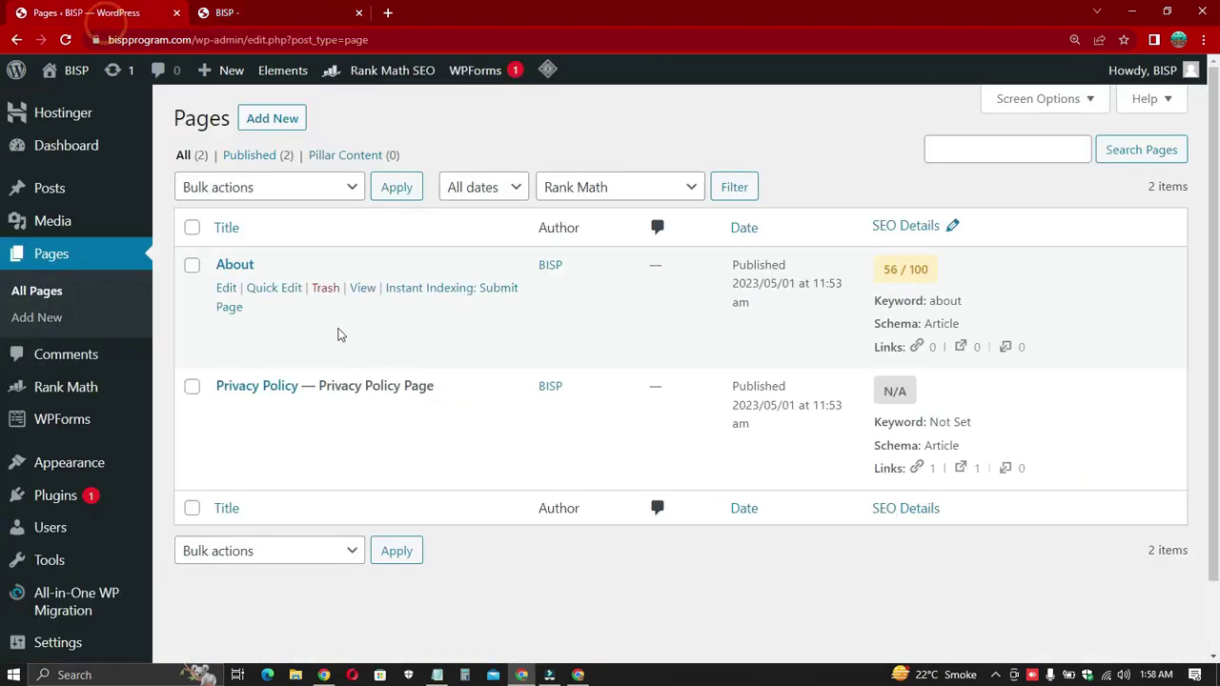
Step: Look over the posts and the sidebar's Search and Recent Posts widgets on the public home page
left_click(226, 12)
scroll(907, 466, "down", 5)
scroll(810, 429, "up", 4)
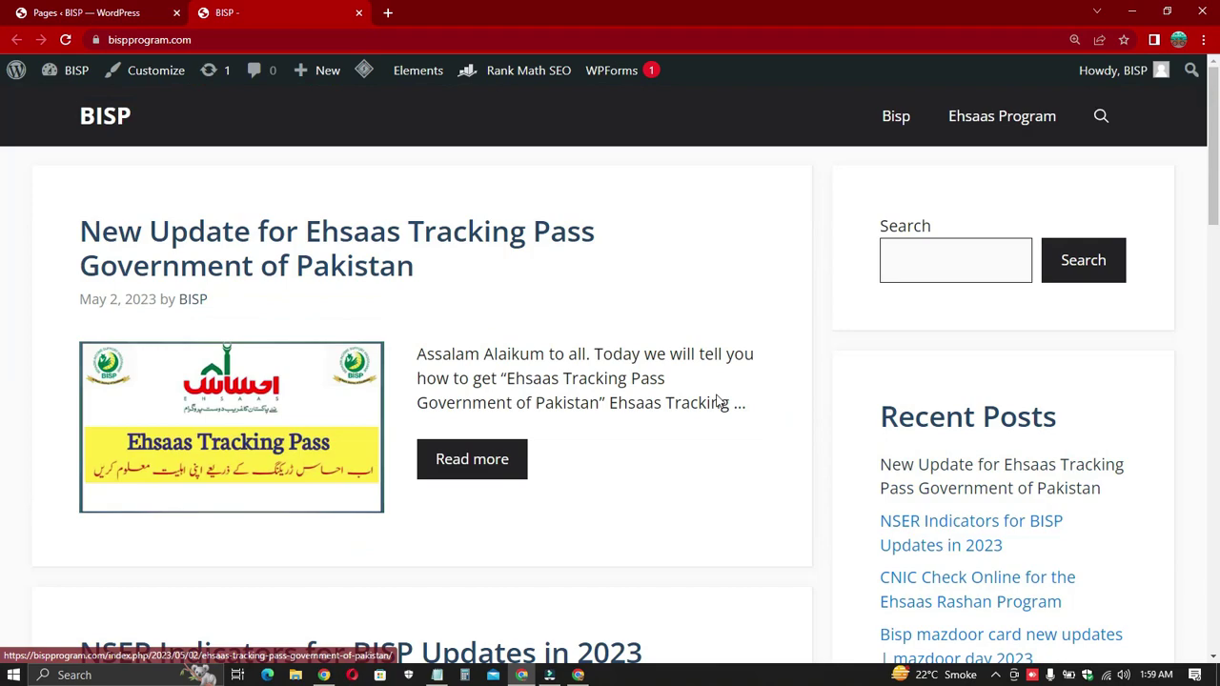
scroll(858, 419, "down", 4)
scroll(1026, 440, "up", 4)
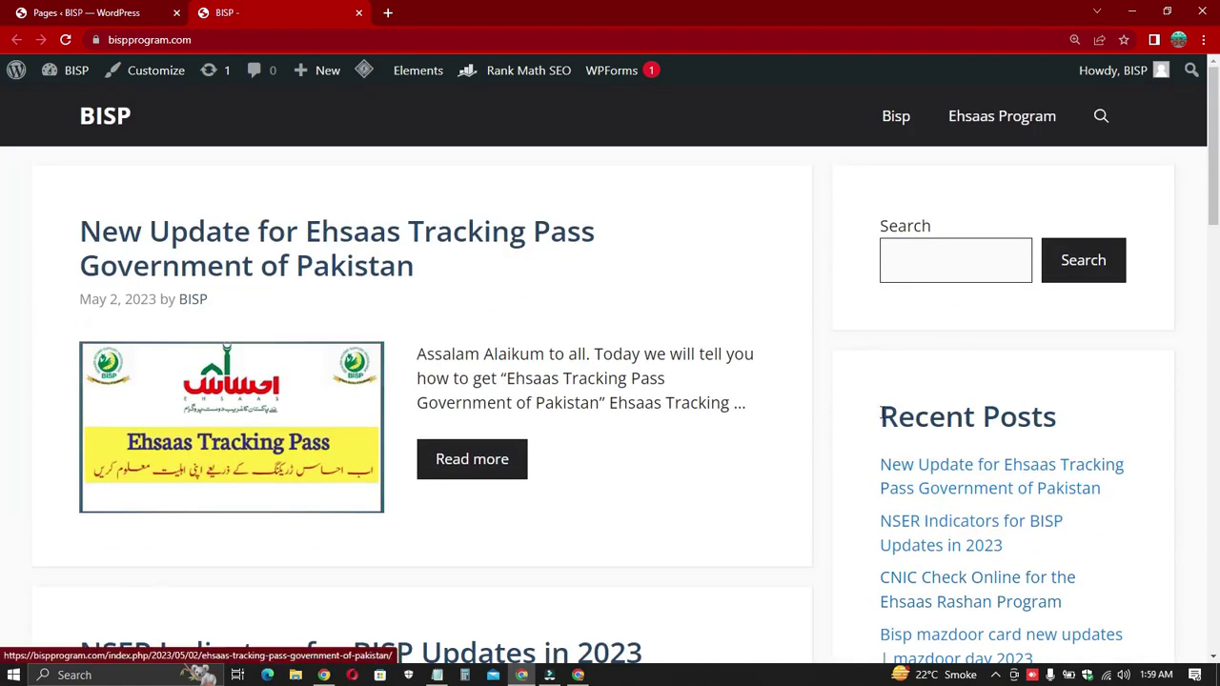
left_click(879, 411)
scroll(943, 363, "down", 8)
scroll(928, 373, "up", 8)
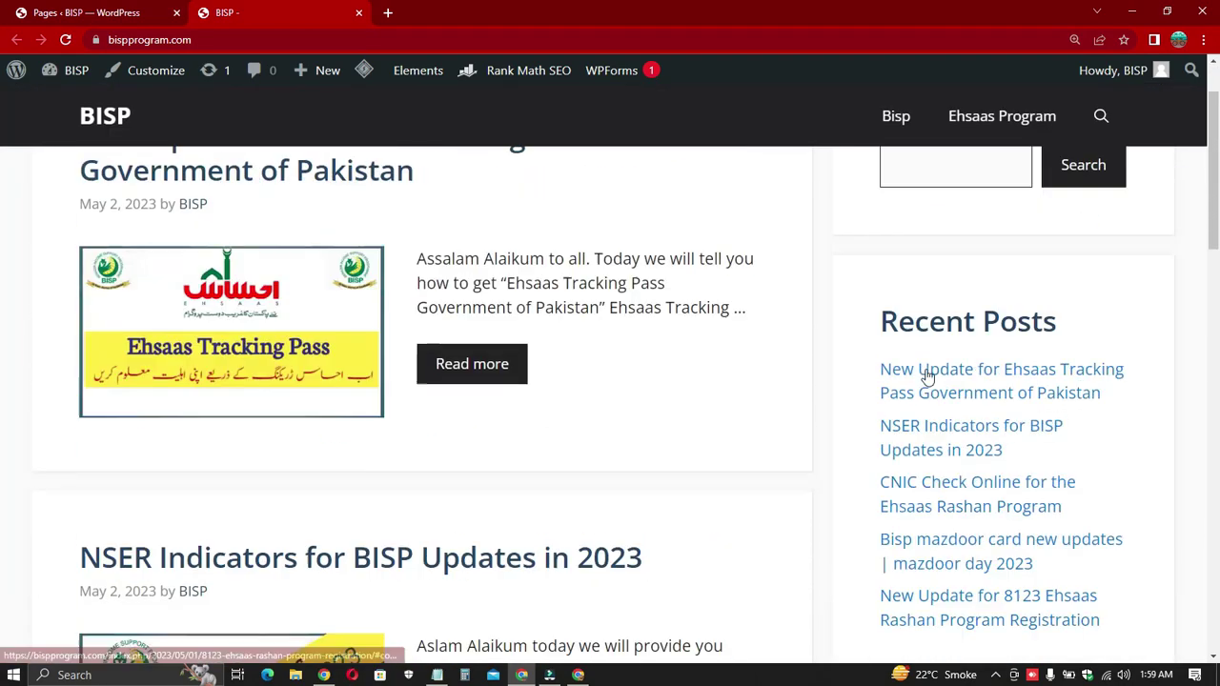
Step: Open the site's widget editor and look over the blocks in the Right Sidebar area
left_click(23, 13)
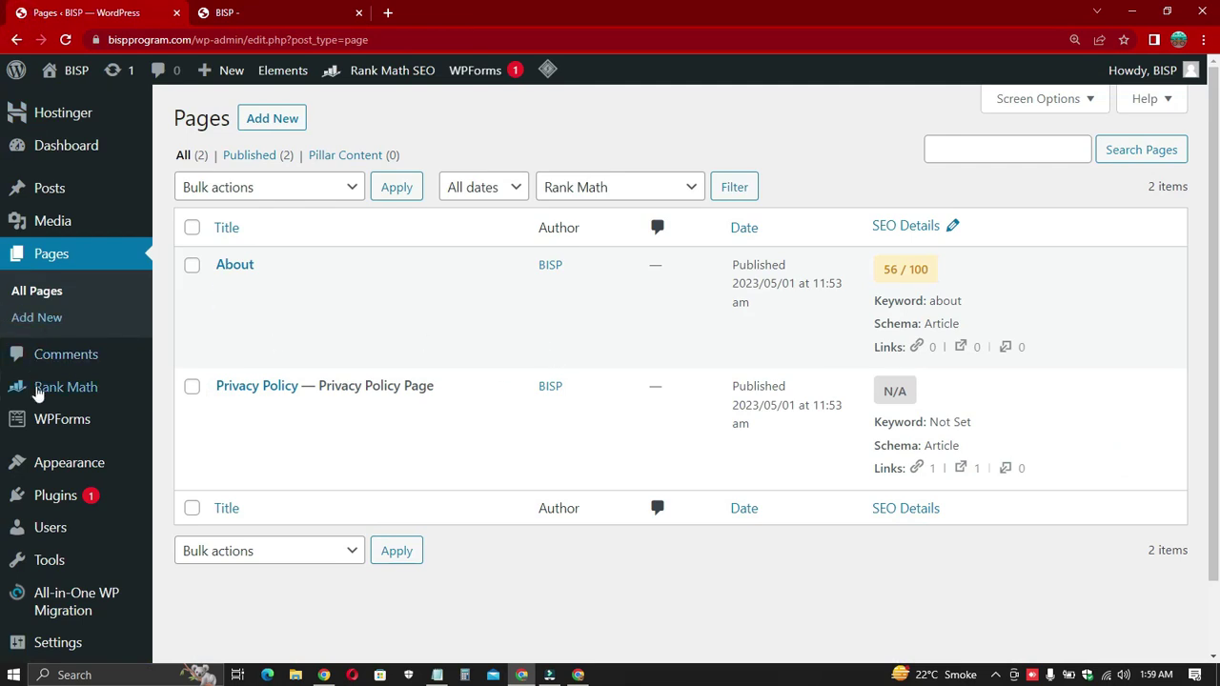
mouse_move(63, 466)
left_click(193, 505)
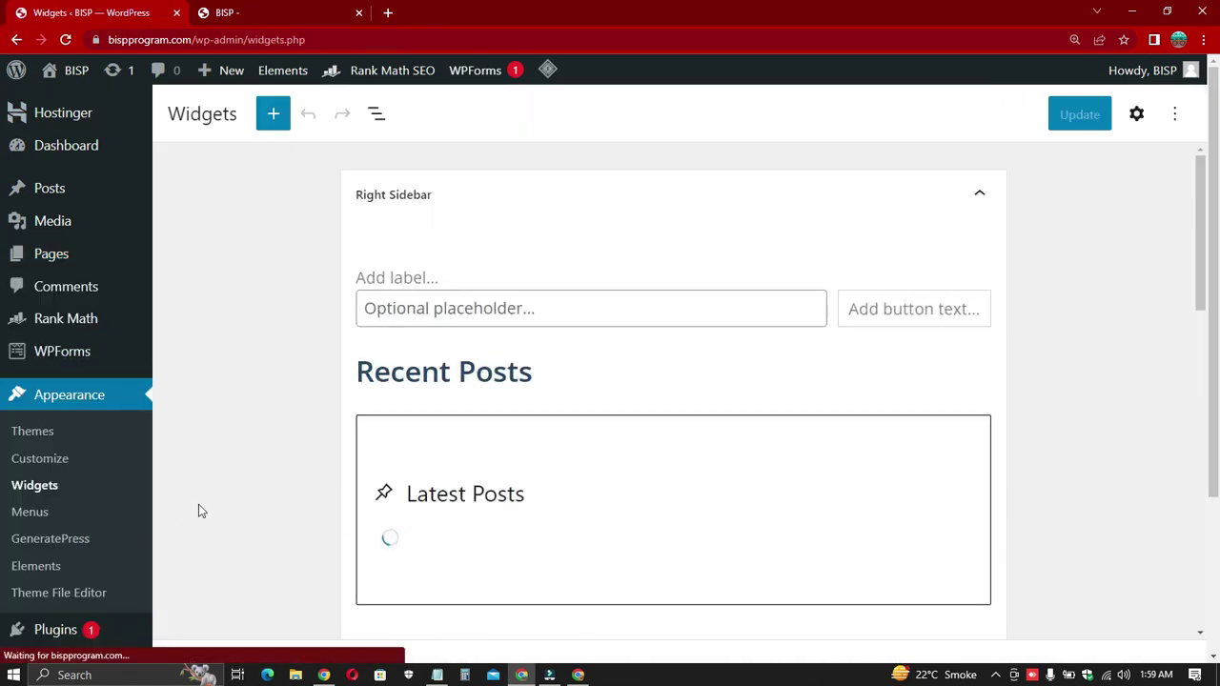
scroll(615, 280, "down", 2)
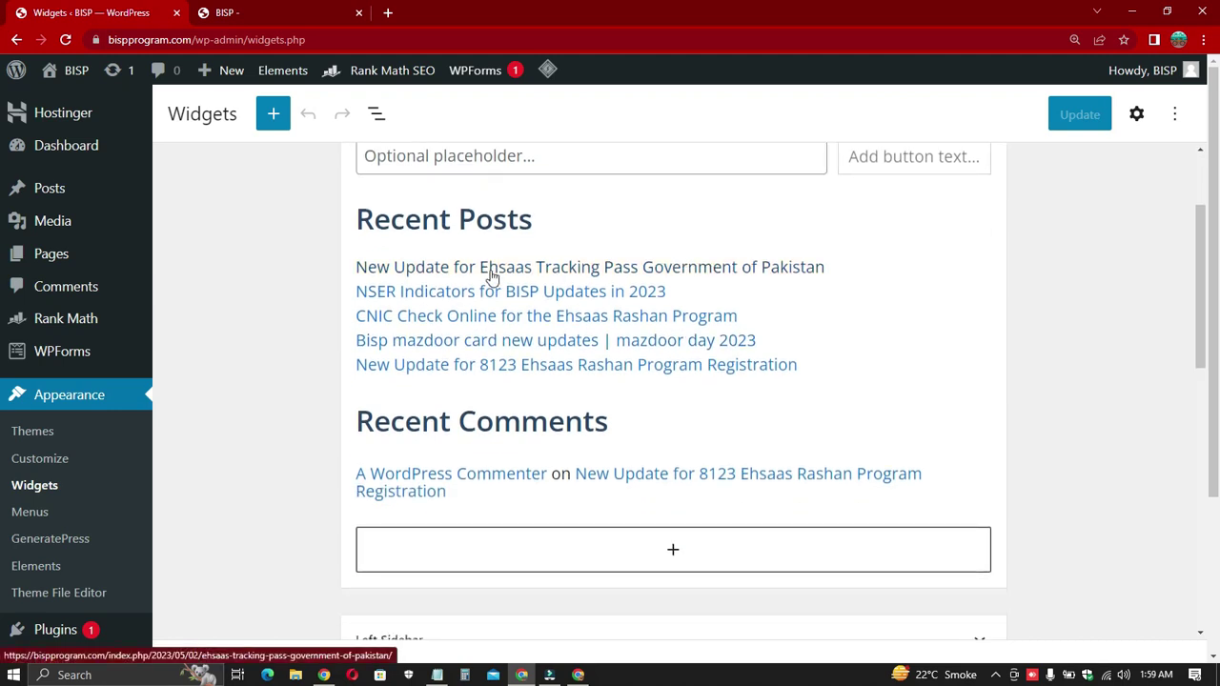
scroll(643, 425, "up", 2)
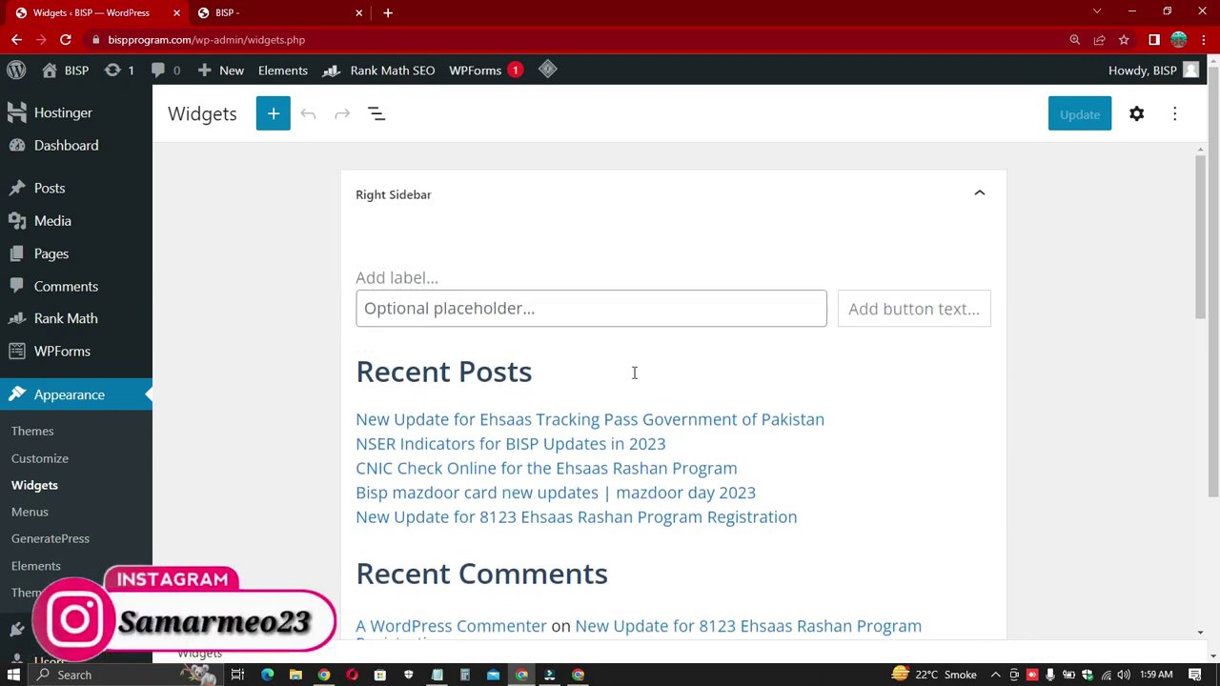
Step: Remove the Recent Posts heading and the latest posts list from the Right Sidebar
left_click(633, 372)
left_click(812, 319)
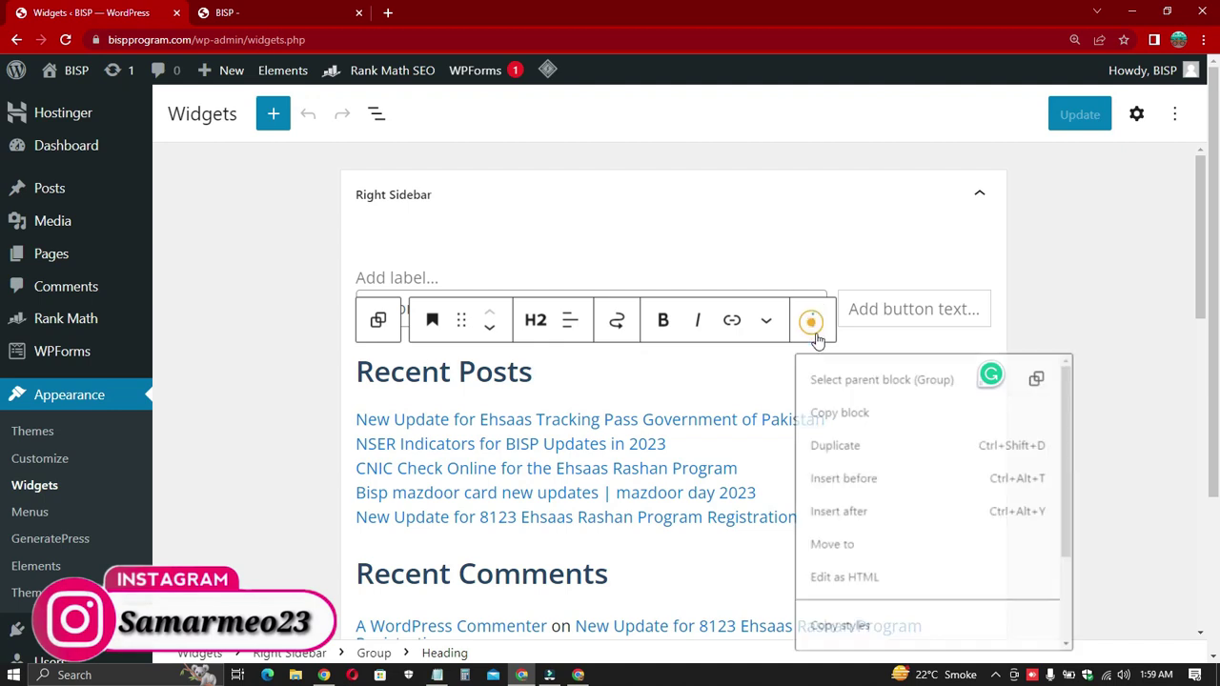
scroll(867, 533, "down", 2)
left_click(884, 652)
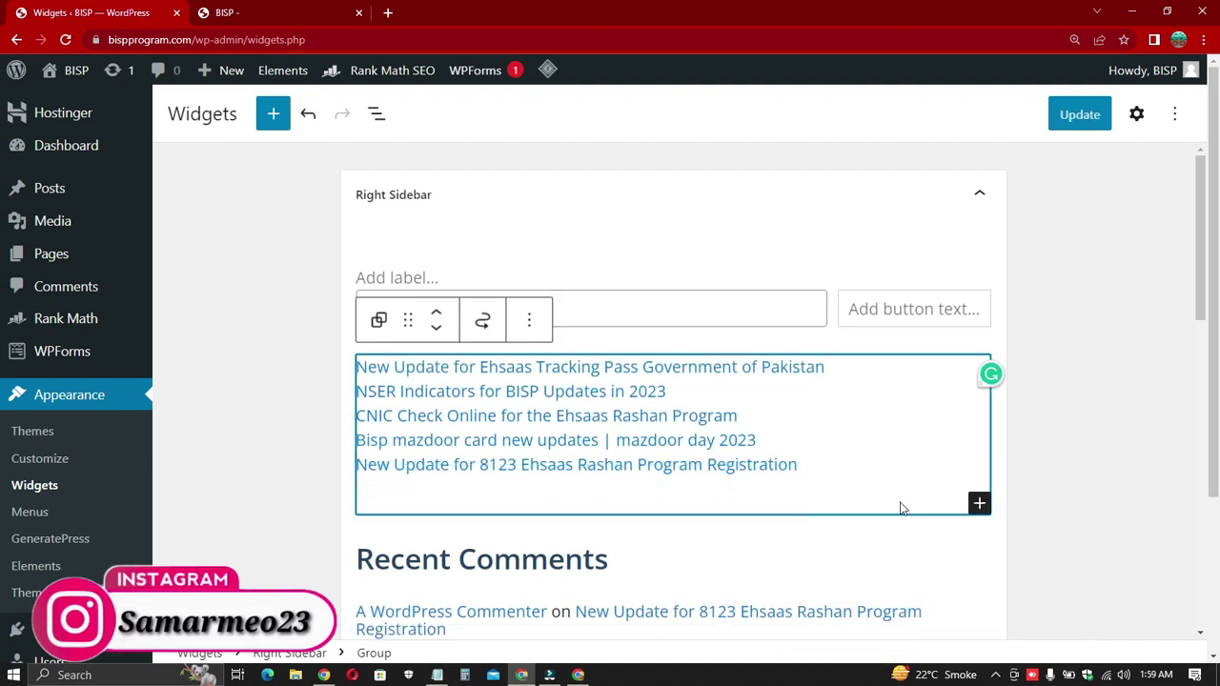
left_click(709, 320)
scroll(763, 648, "down", 2)
left_click(770, 637)
scroll(664, 408, "down", 2)
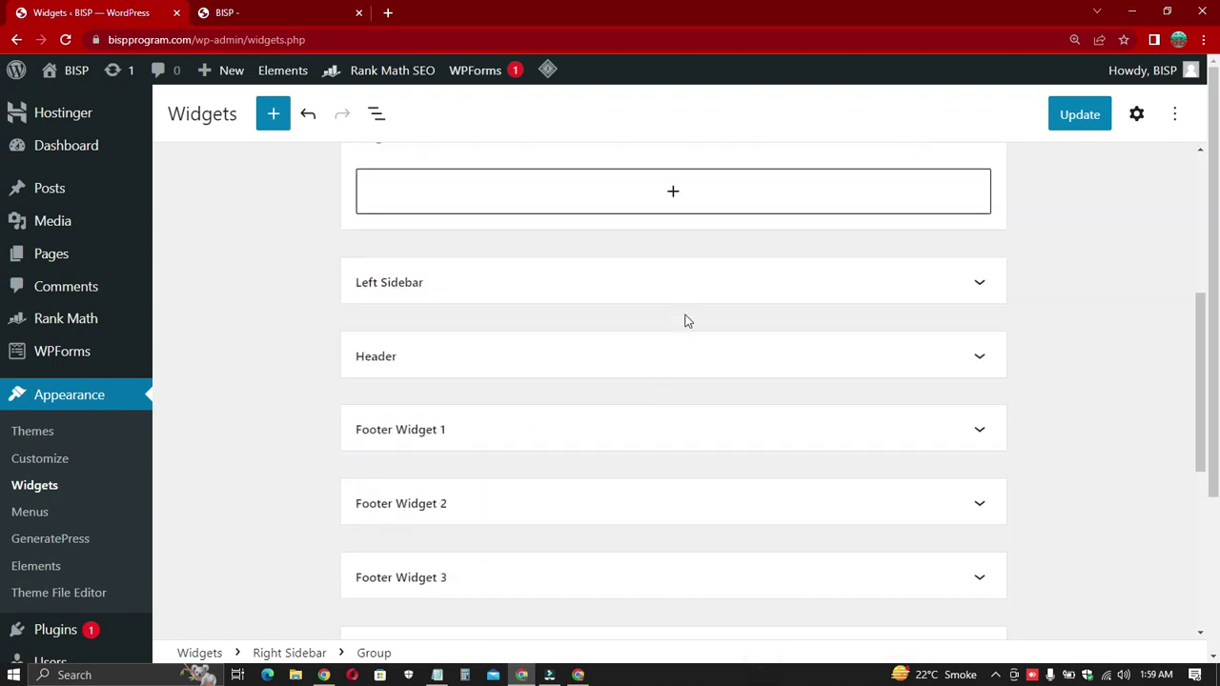
Step: Remove the Recent Comments heading and the group holding the latest comments from the Right Sidebar
left_click(527, 297)
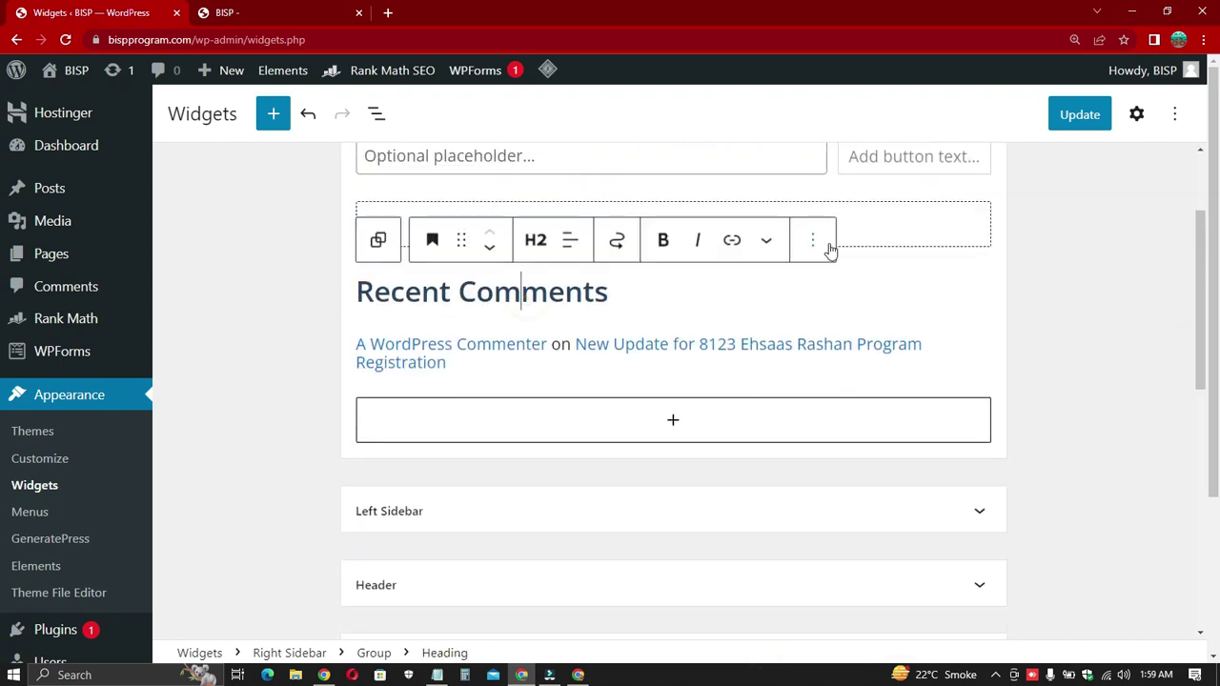
left_click(812, 241)
scroll(852, 610, "down", 1)
left_click(853, 640)
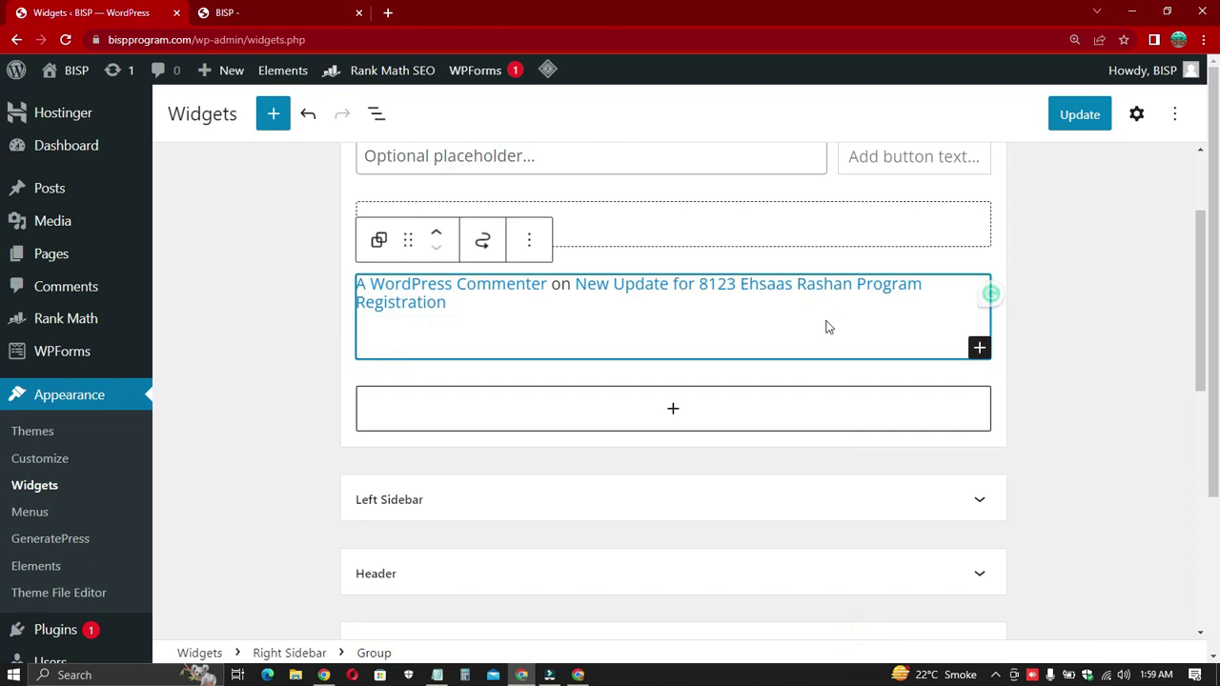
left_click(530, 239)
scroll(726, 583, "down", 1)
scroll(713, 643, "down", 2)
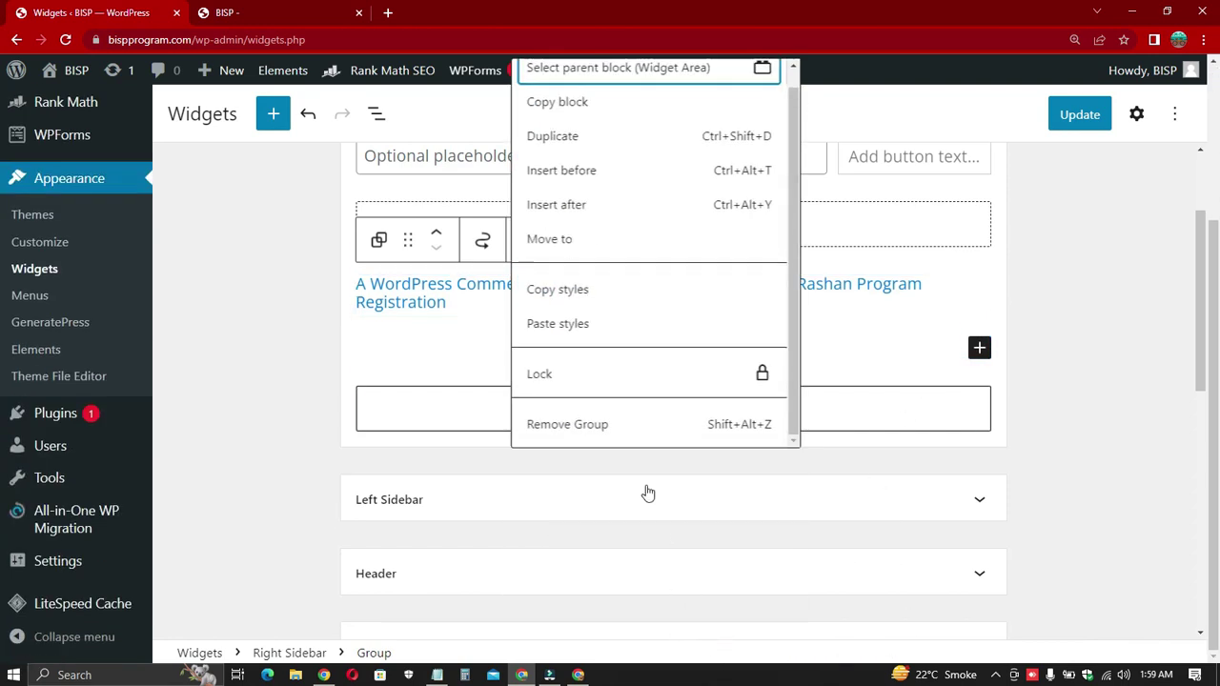
left_click(625, 425)
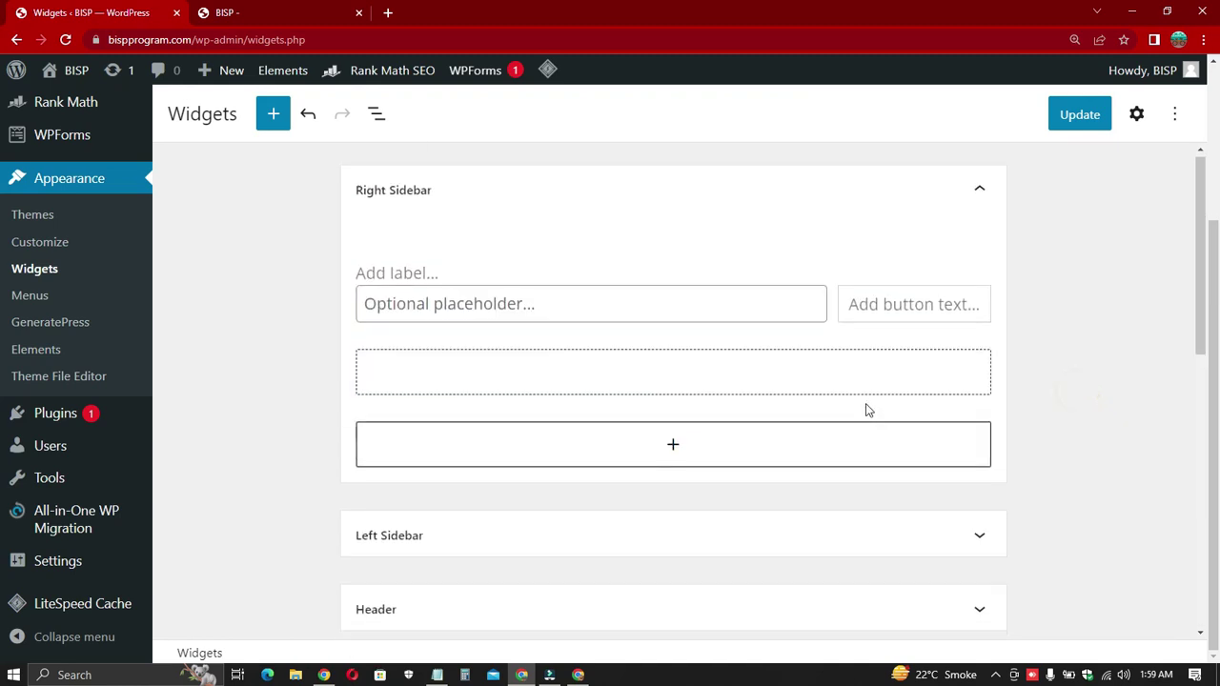
Step: Remove the remaining empty group from the Right Sidebar, collapse that area and save the widgets
left_click(791, 383)
left_click(540, 314)
scroll(586, 572, "down", 2)
left_click(592, 646)
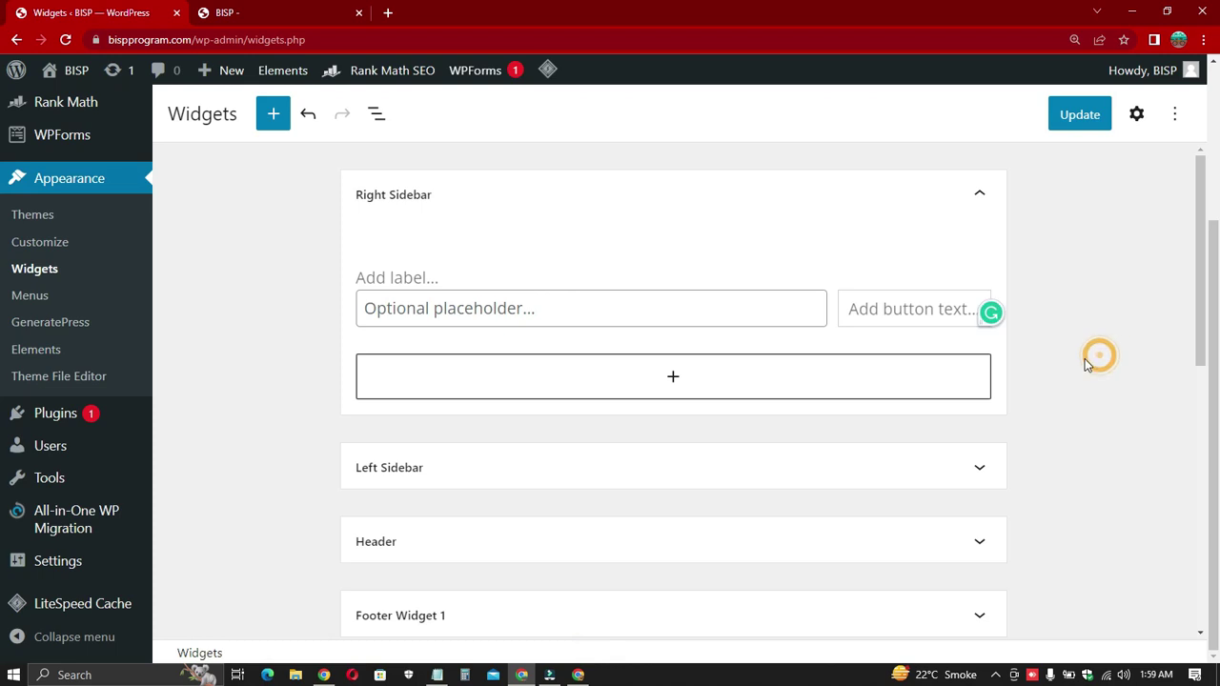
key("Delete")
left_click(978, 194)
left_click(1061, 117)
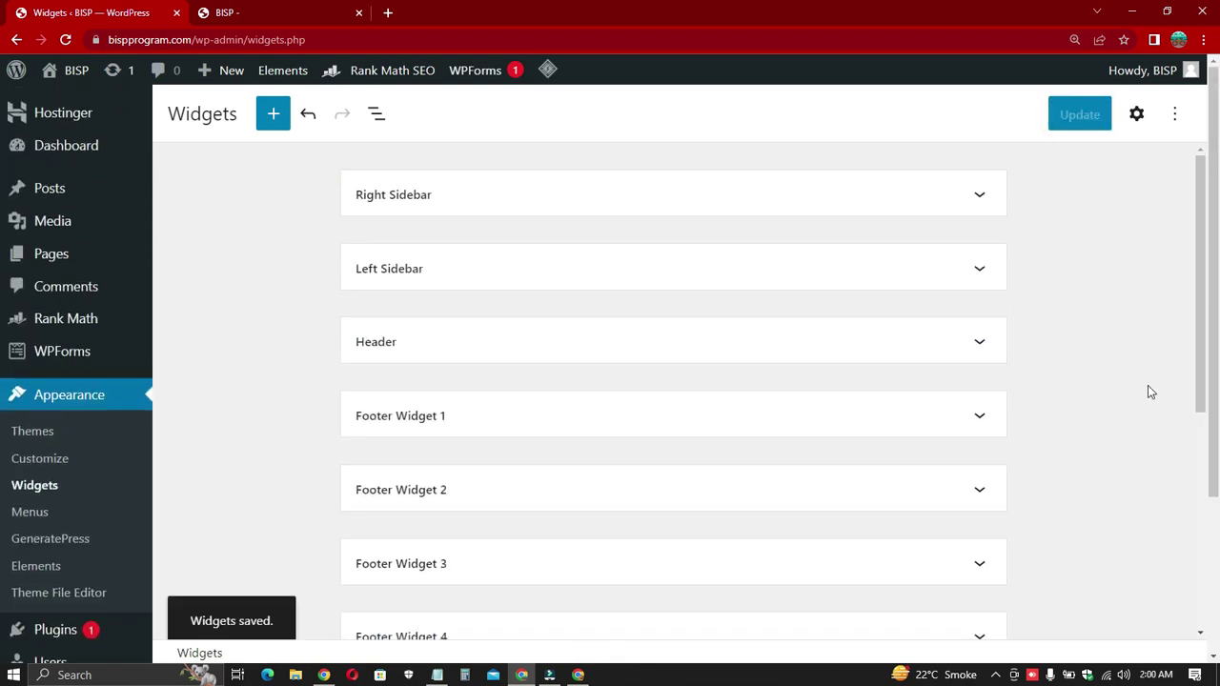
Step: Look through the installed plugins and open the page for adding new plugins
scroll(157, 426, "down", 2)
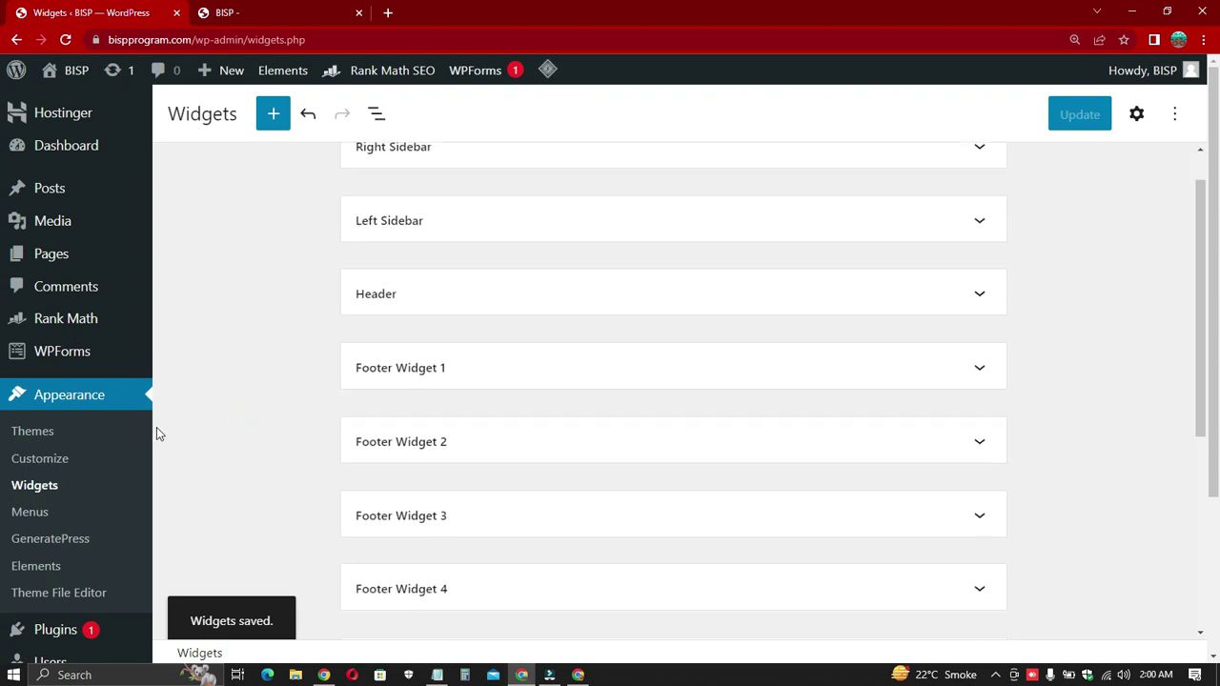
left_click(53, 632)
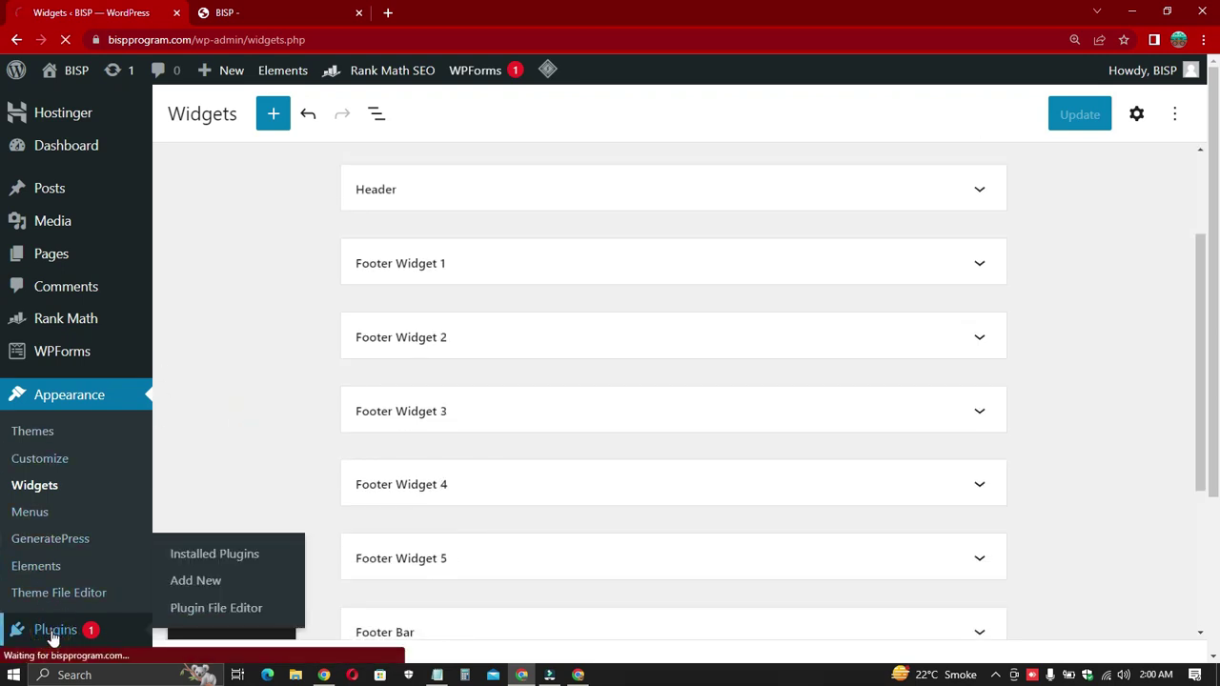
scroll(109, 490, "down", 3)
scroll(416, 470, "up", 3)
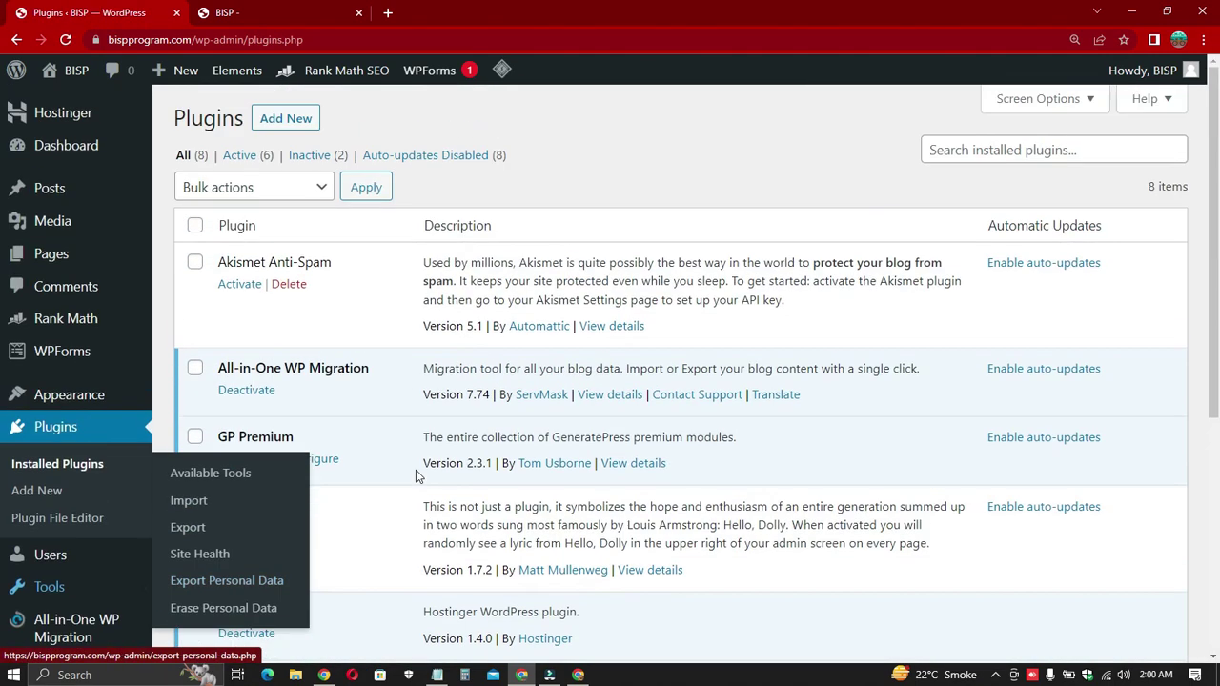
left_click(285, 118)
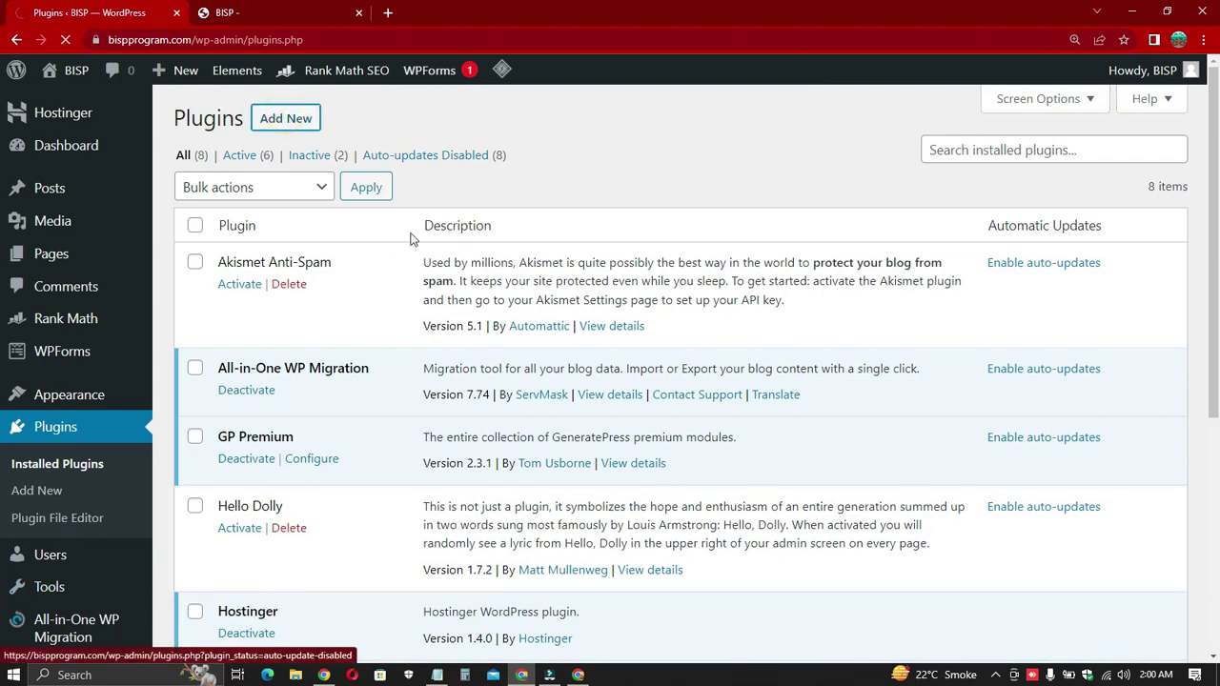
Step: Search the plugin directory for "Recent post"
left_click(950, 171)
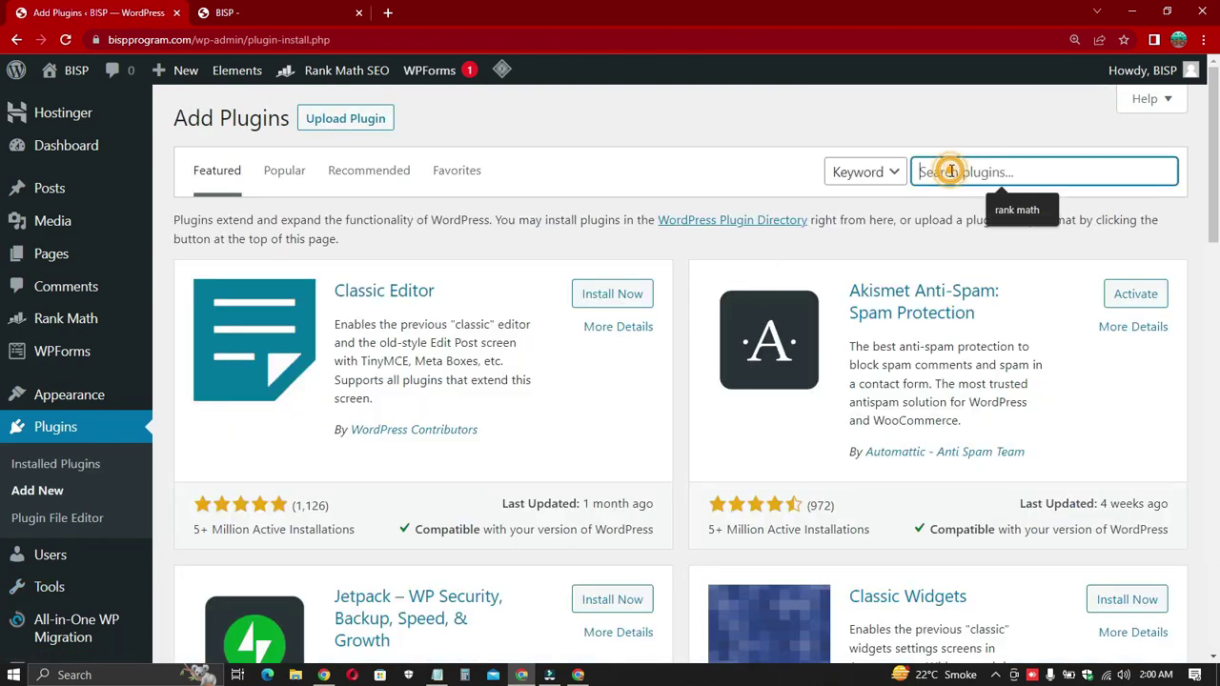
type("Rec")
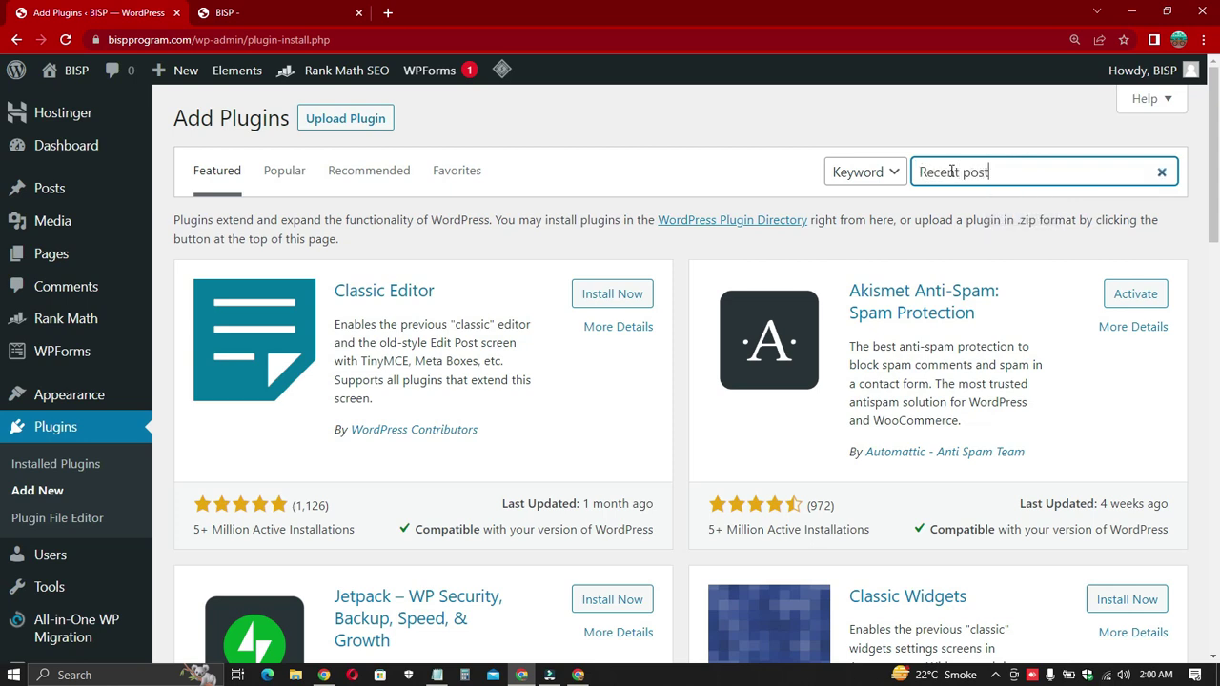
type("ent post")
key("Return")
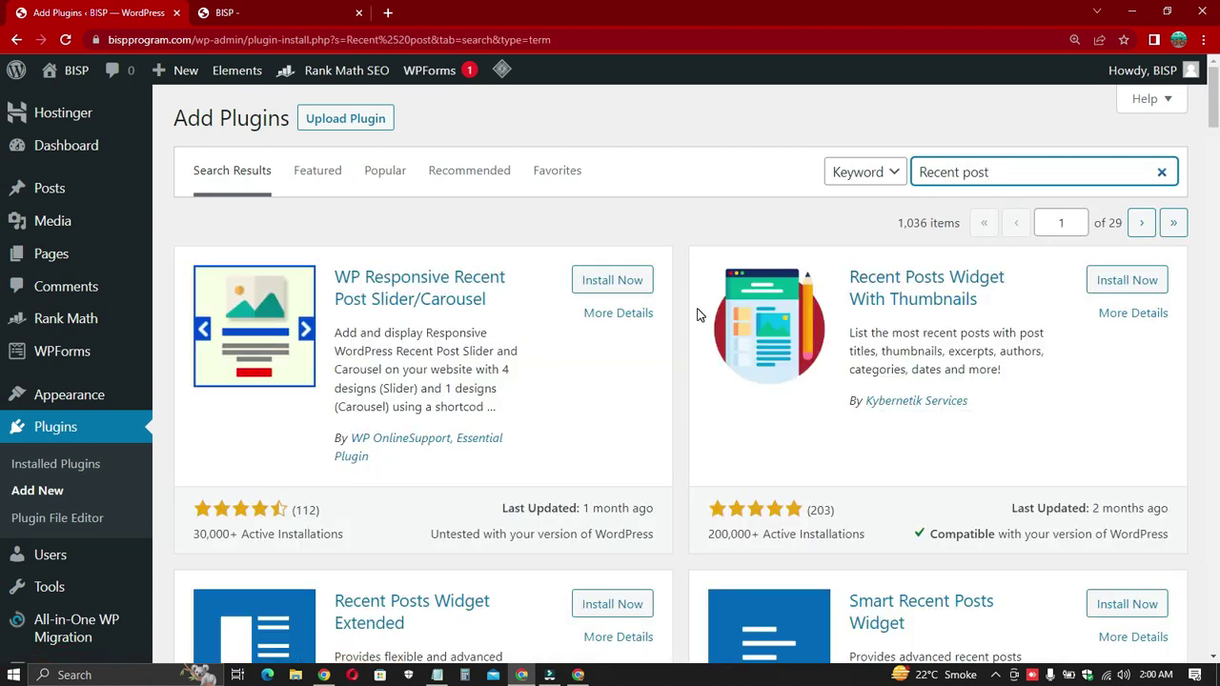
Step: Open the details of the Smart Recent Posts Widget plugin and read its description and ratings
scroll(697, 315, "down", 1)
scroll(696, 315, "down", 2)
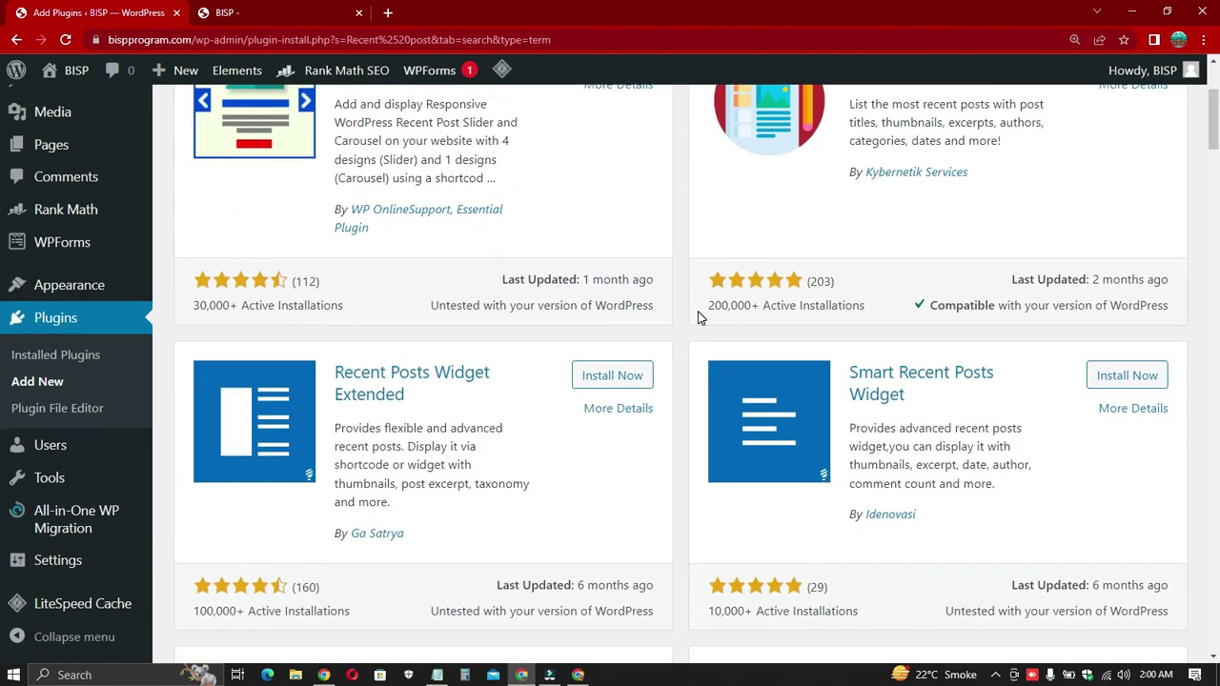
left_click(872, 395)
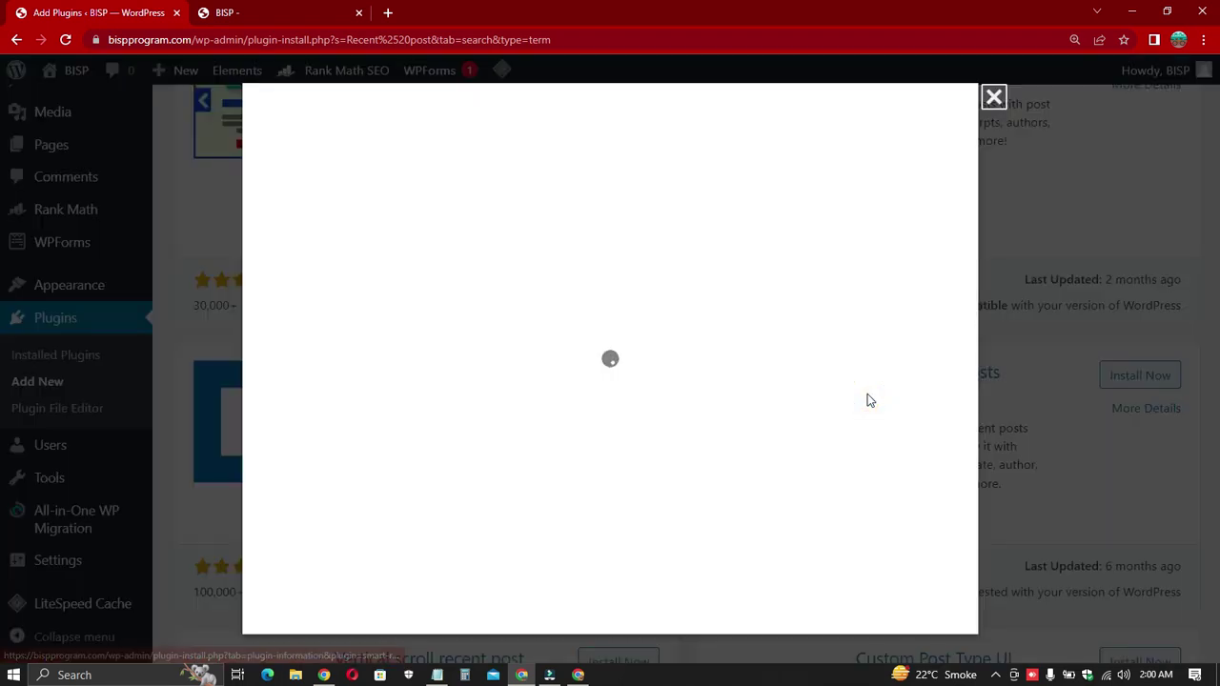
scroll(857, 286, "down", 4)
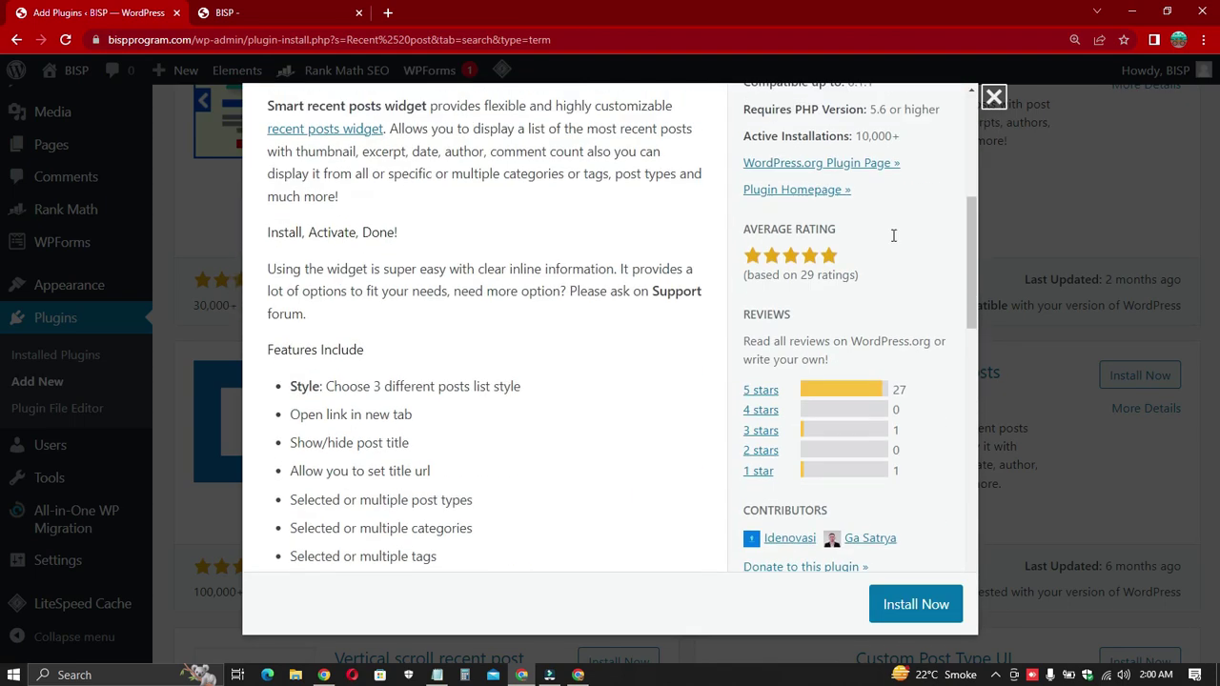
Step: Close the plugin details, then install and activate the Smart Recent Posts Widget plugin
scroll(952, 143, "up", 4)
left_click(993, 96)
left_click(1100, 378)
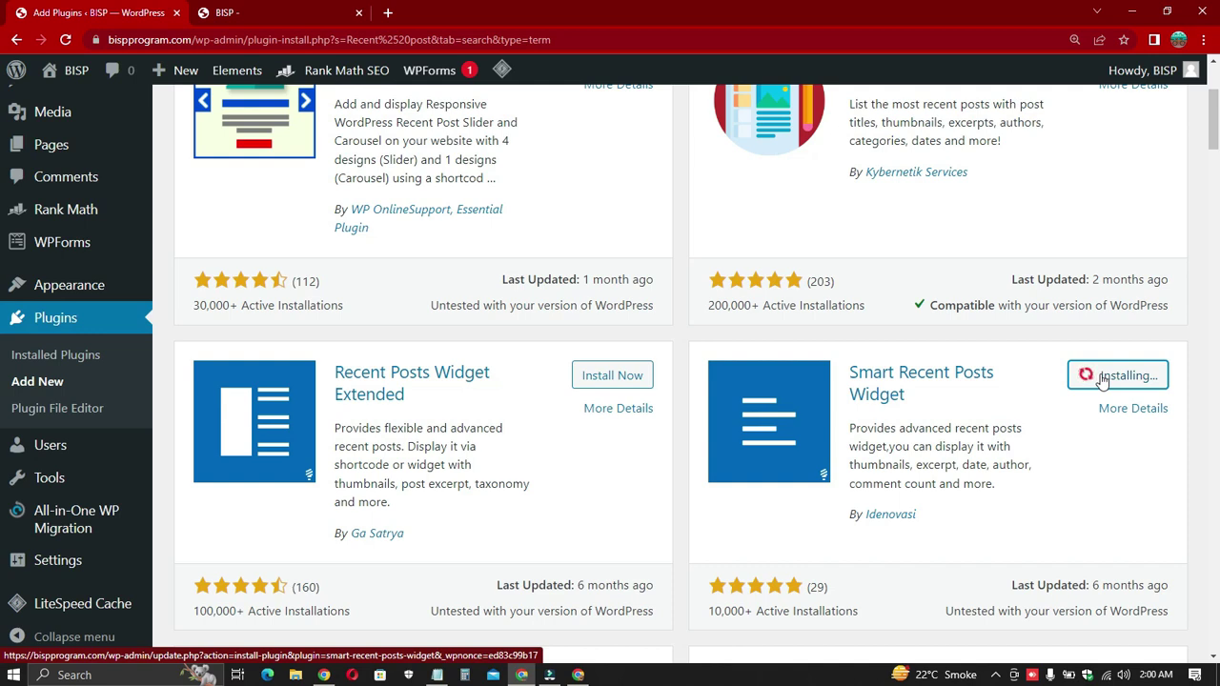
left_click(1117, 385)
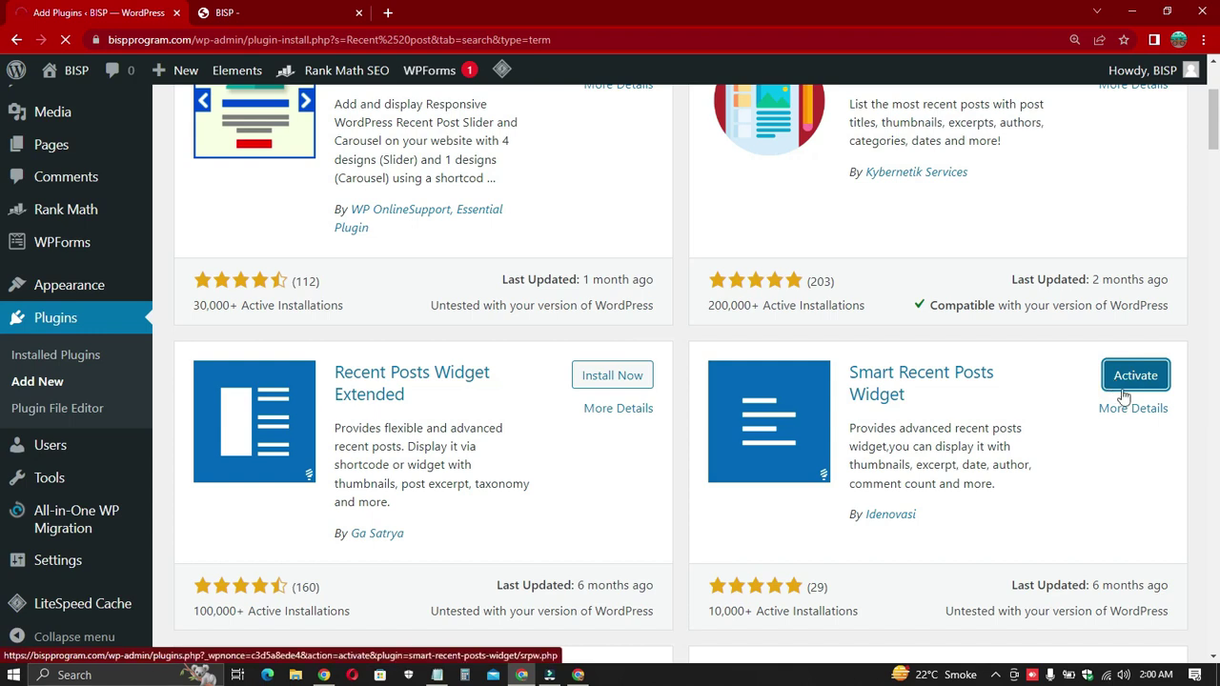
scroll(740, 495, "down", 3)
scroll(911, 484, "up", 4)
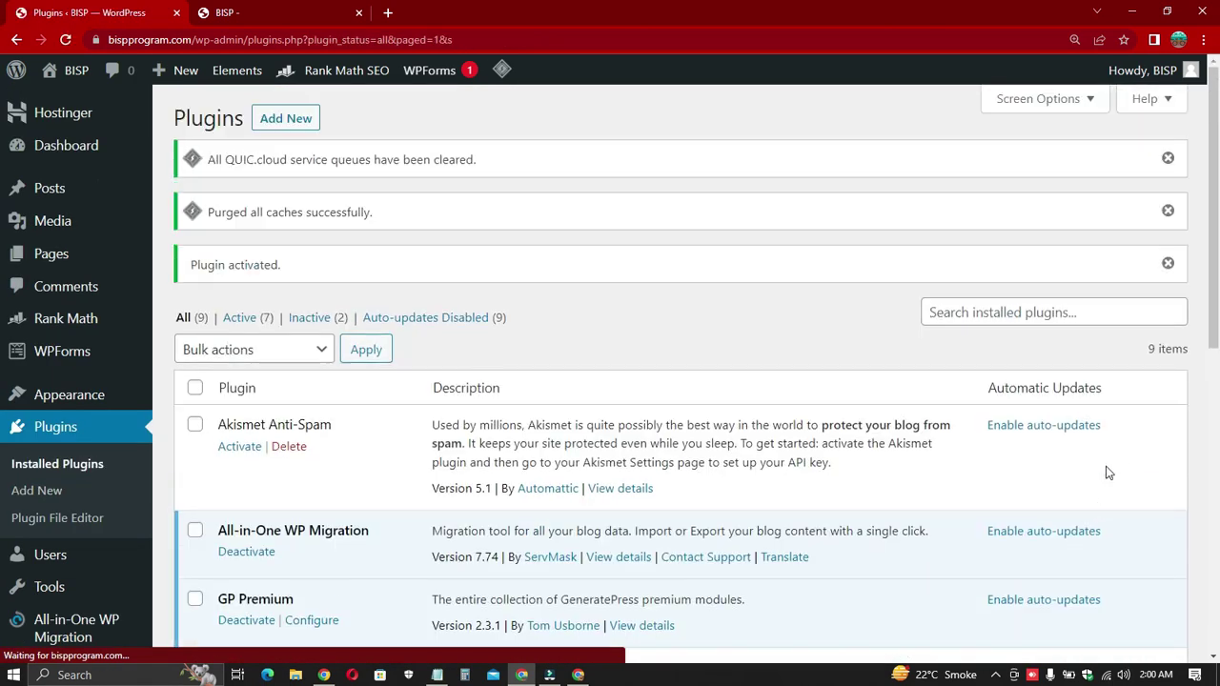
Step: Dismiss the three notices on the Plugins page and look through the installed plugins for Smart Recent Posts Widget
left_click(1165, 264)
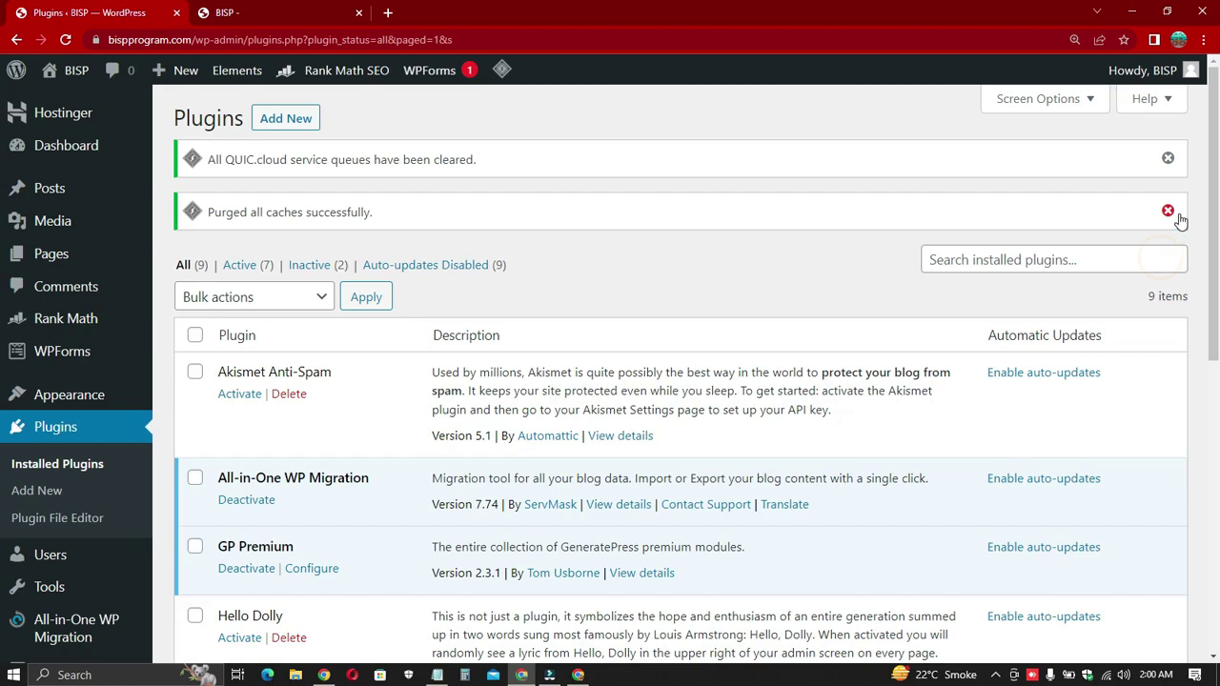
left_click(1167, 211)
left_click(1167, 158)
scroll(451, 241, "down", 5)
scroll(429, 315, "up", 5)
scroll(406, 386, "down", 3)
scroll(409, 381, "down", 2)
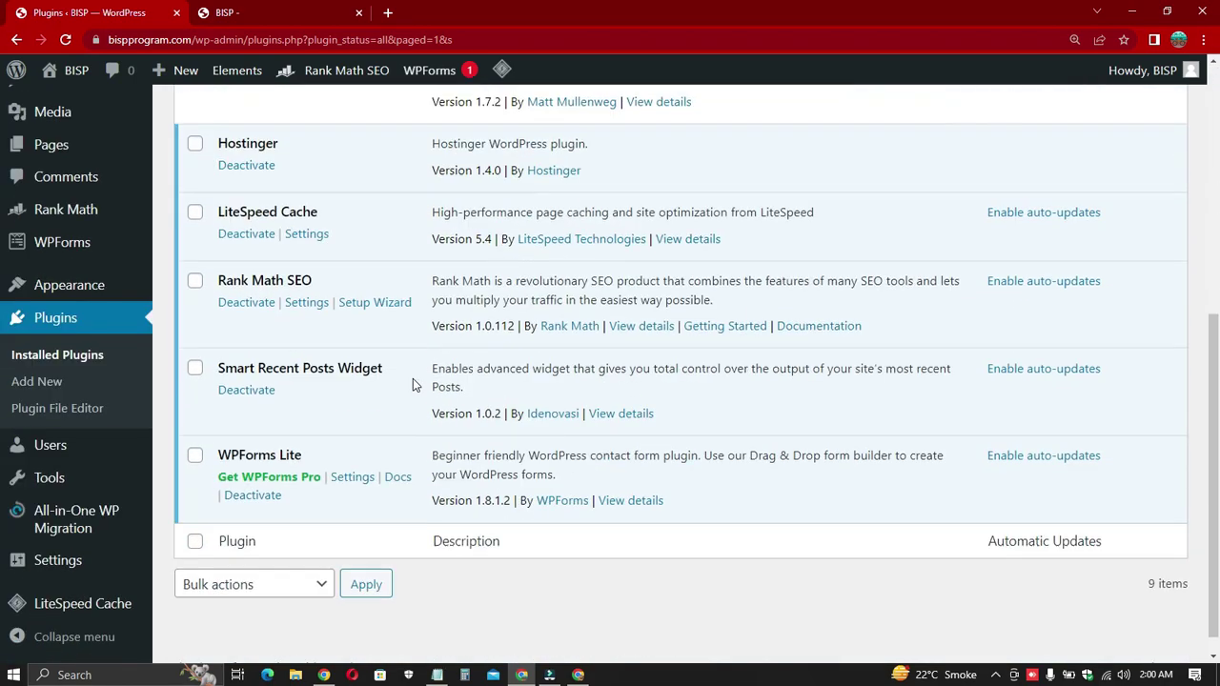
scroll(413, 378, "up", 5)
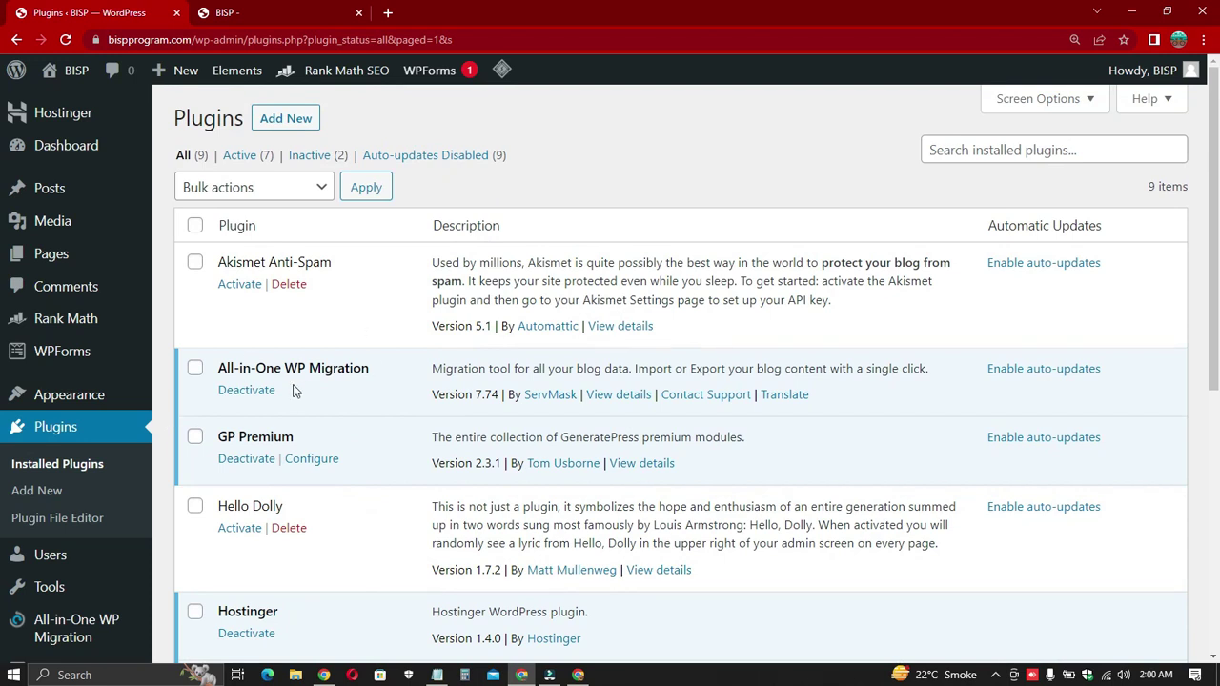
Step: Open the widgets page, search the blocks for "rece" and add the Smart Recent Posts widget to the Right Sidebar
mouse_move(57, 395)
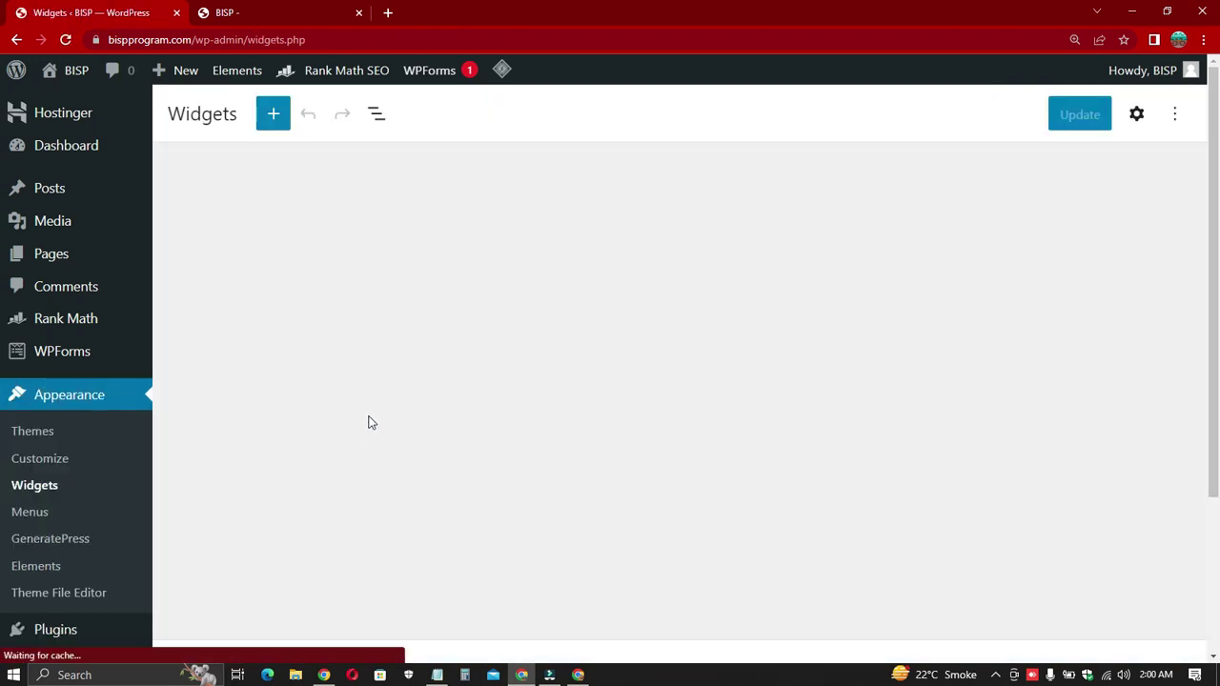
left_click(447, 250)
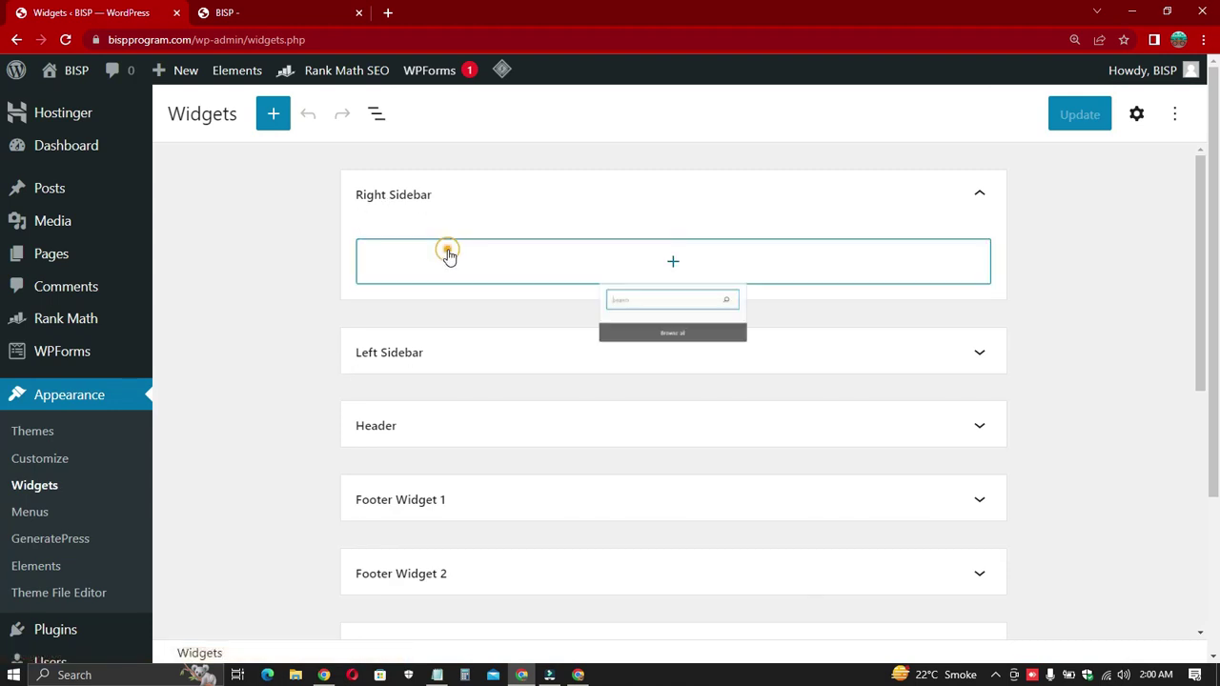
left_click(657, 589)
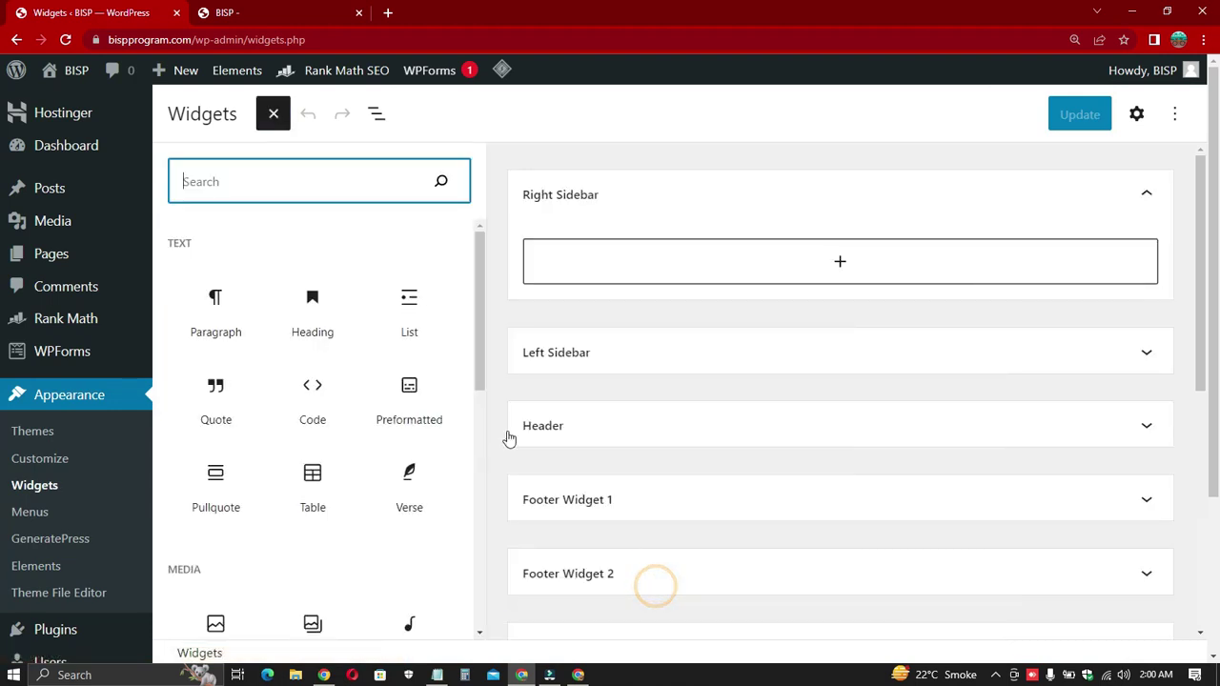
type("rece")
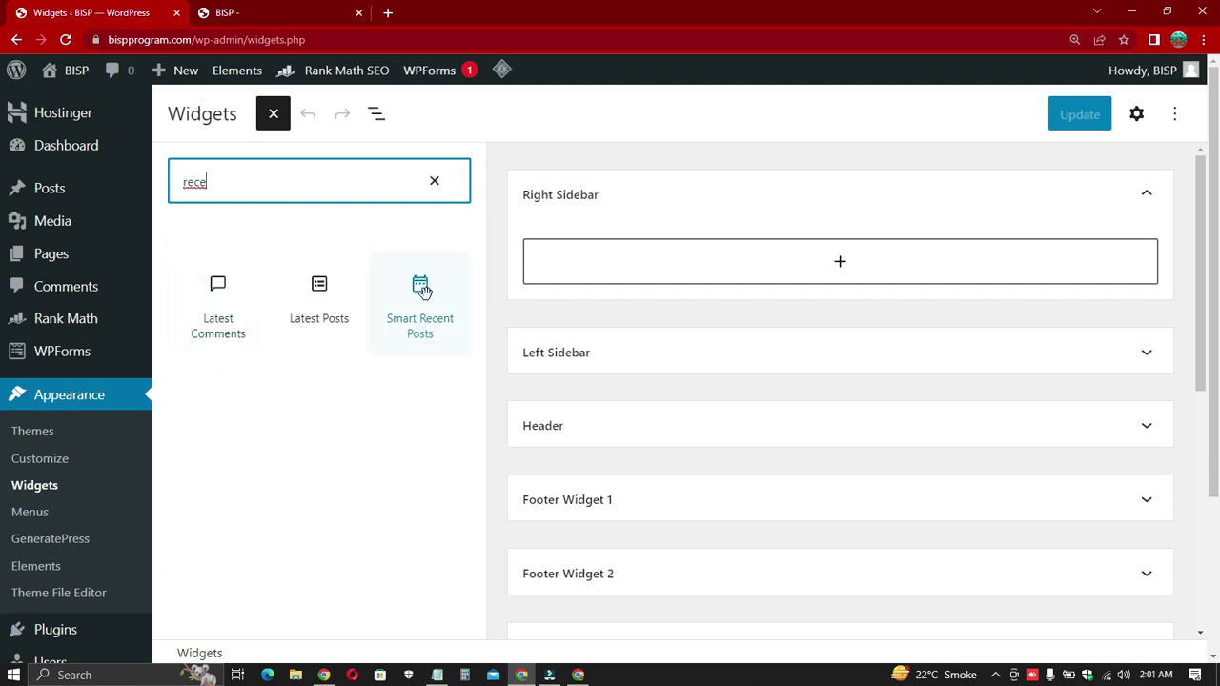
left_click(432, 330)
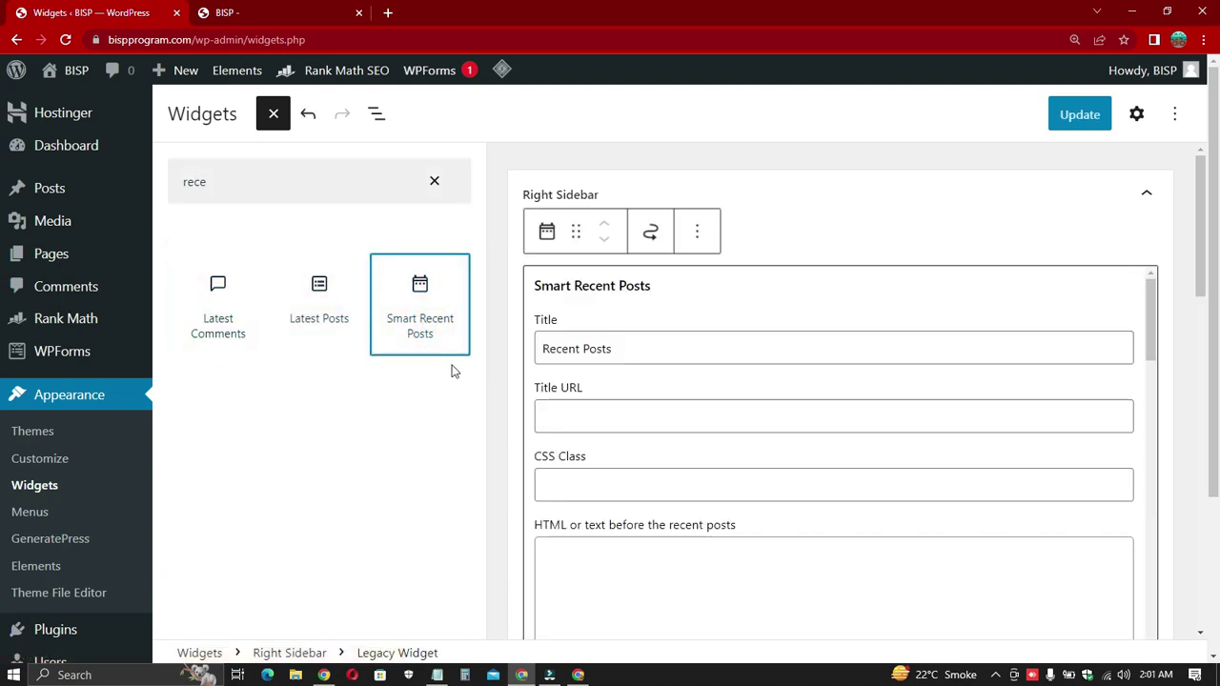
scroll(808, 289, "down", 1)
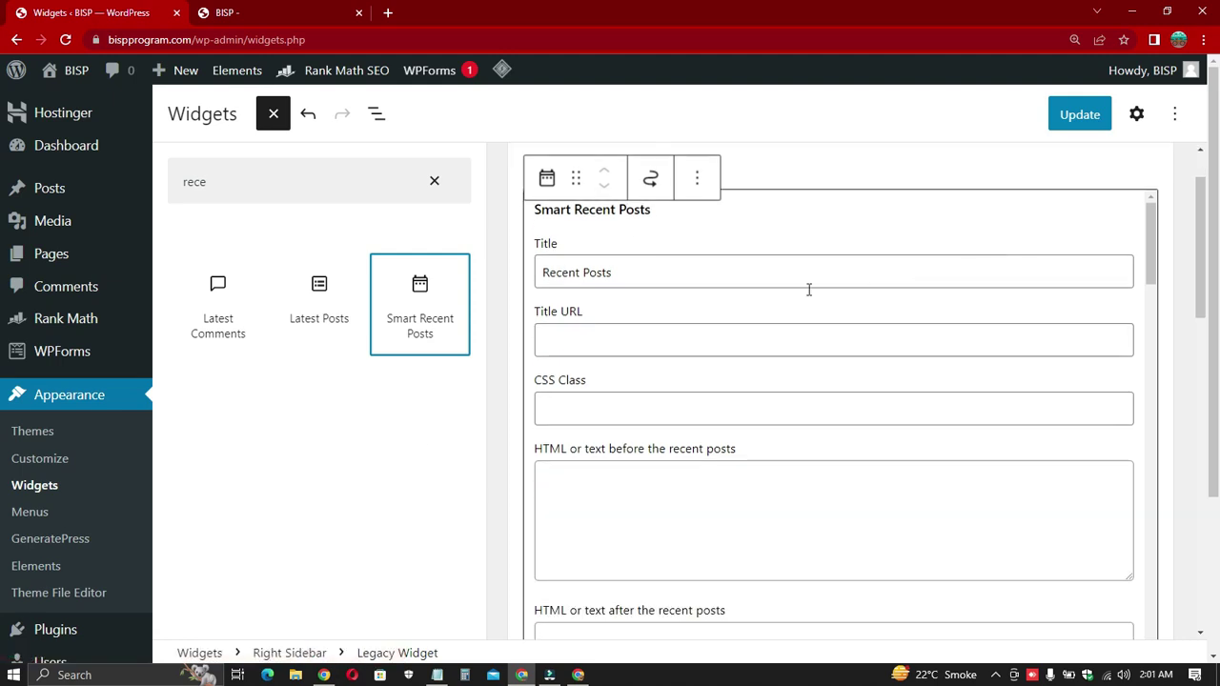
Step: Set the Smart Recent Posts widget's number of posts to show to 15
left_click(679, 278)
scroll(569, 302, "down", 5)
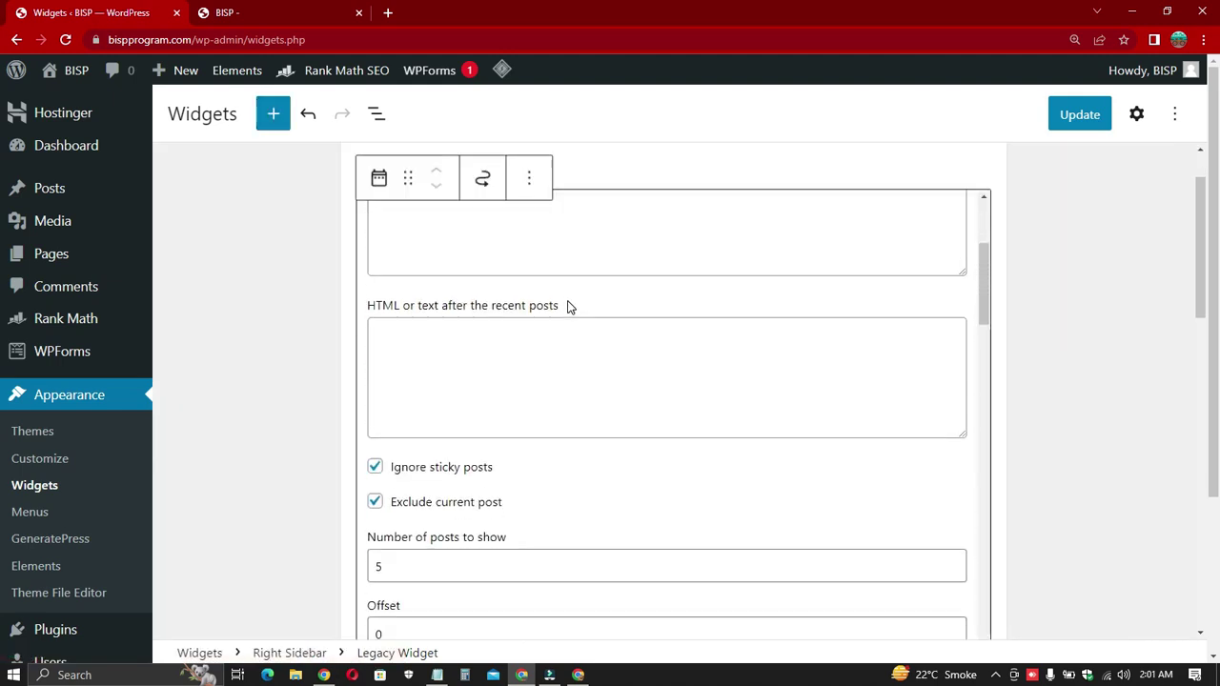
scroll(567, 336, "down", 1)
double_click(419, 336)
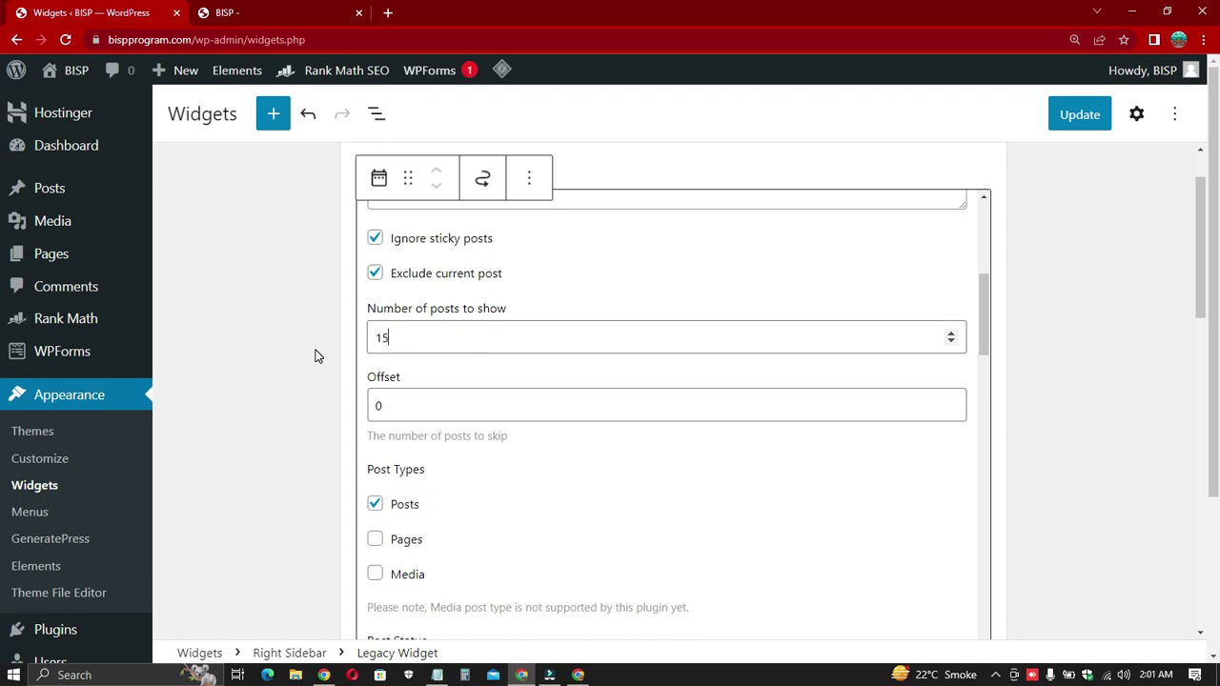
Step: Look through the widget's remaining options, collapse the Right Sidebar area and save the widgets
scroll(550, 394, "down", 3)
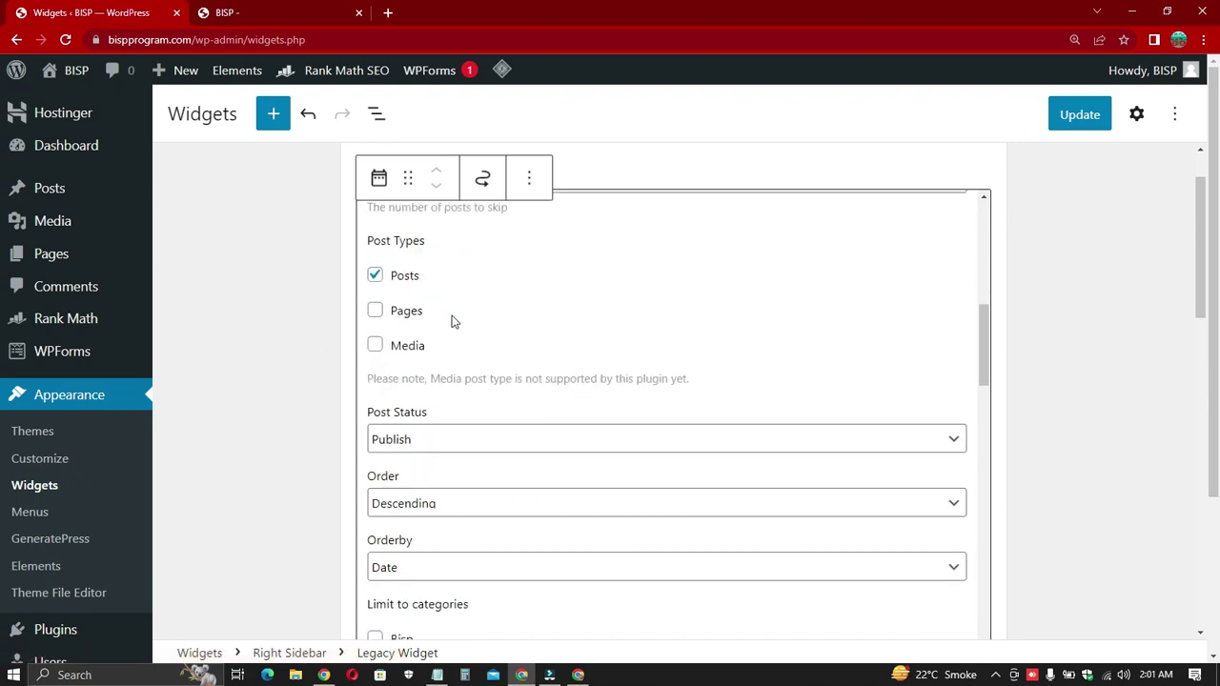
scroll(454, 322, "down", 4)
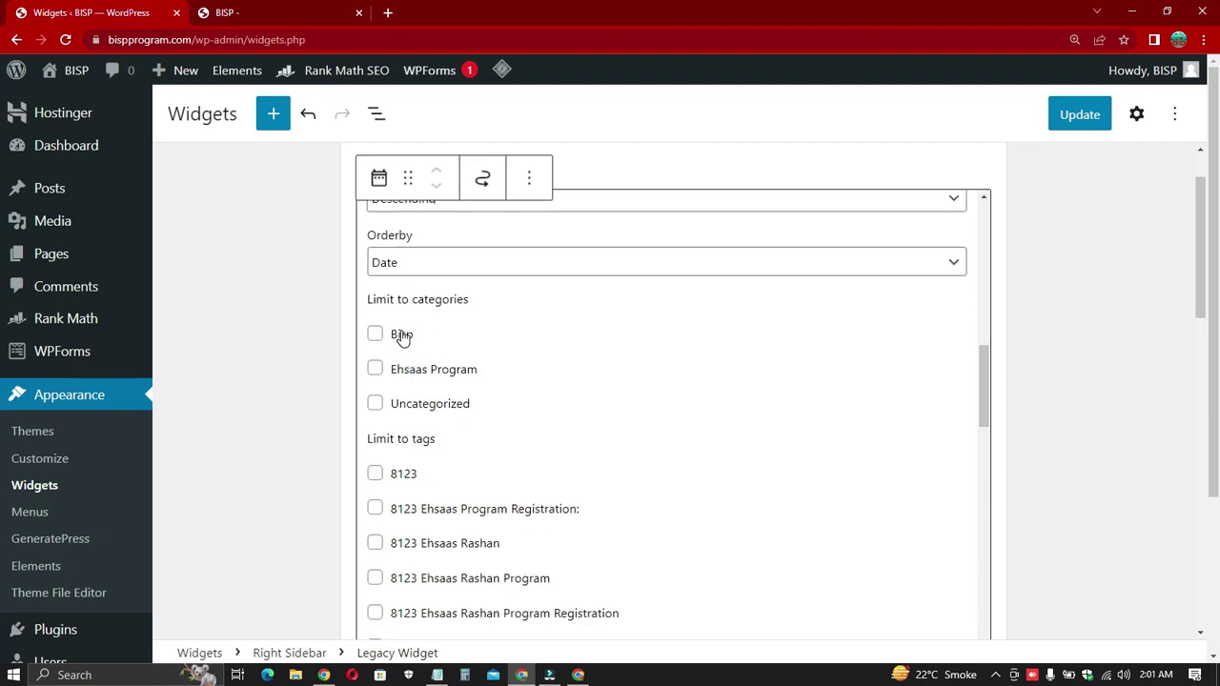
scroll(406, 307, "down", 12)
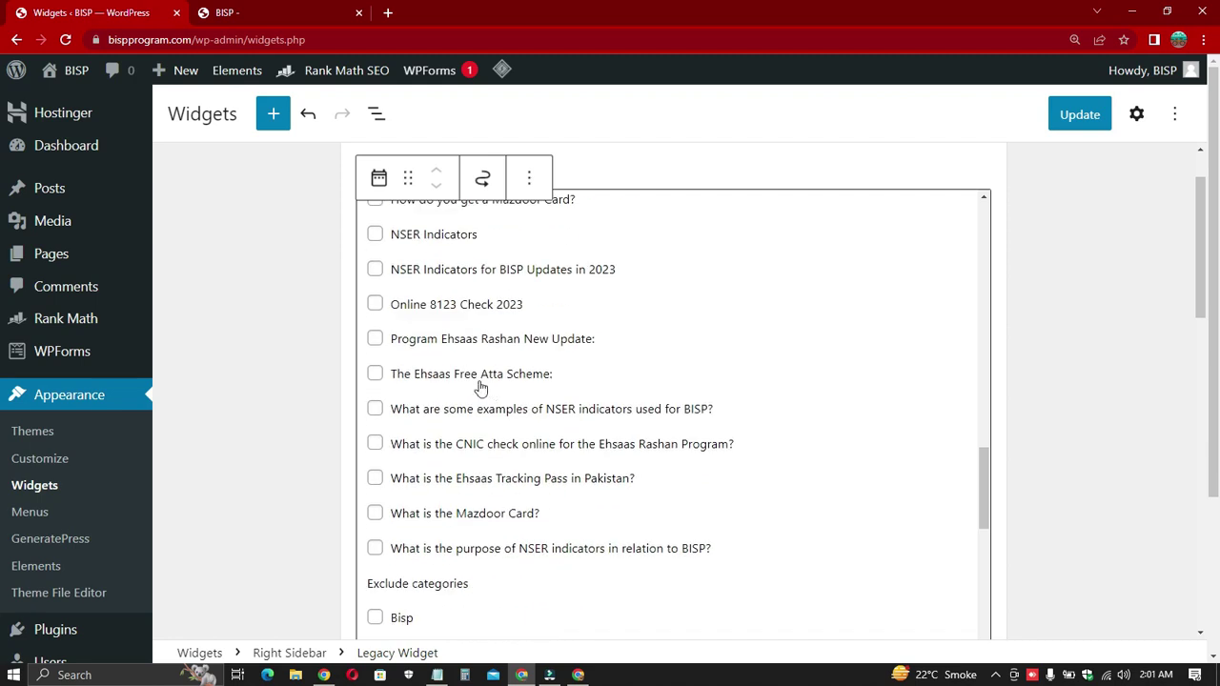
scroll(441, 400, "down", 15)
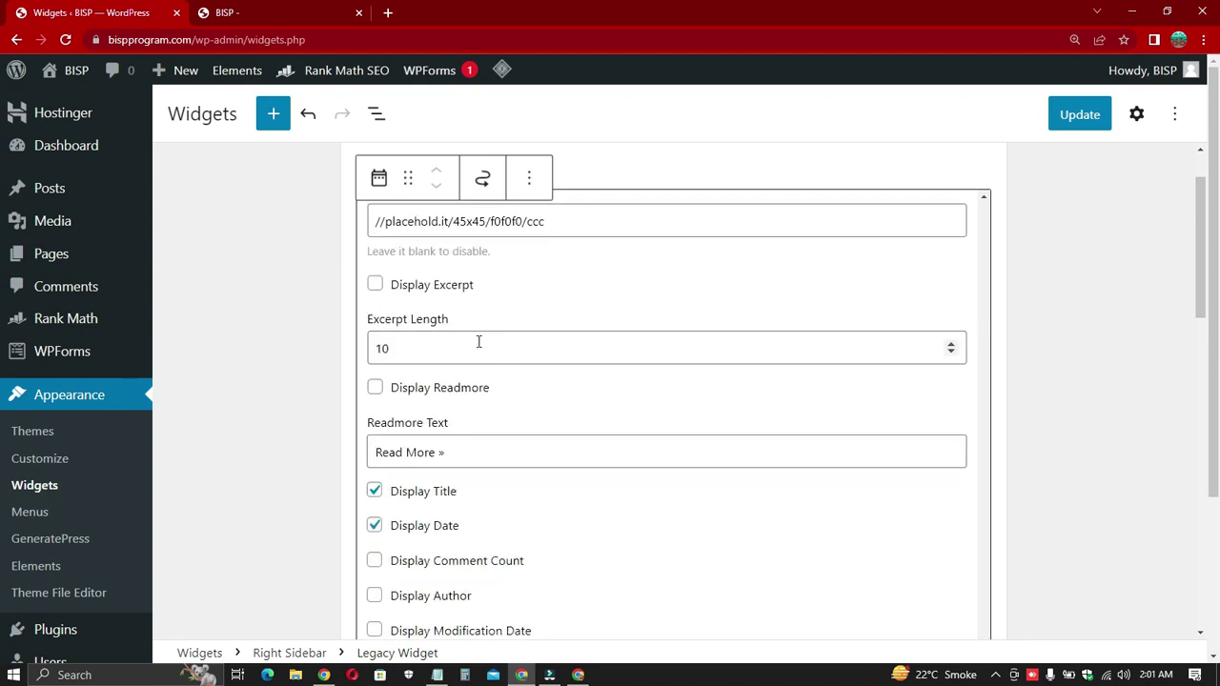
scroll(485, 348, "down", 3)
scroll(506, 435, "down", 7)
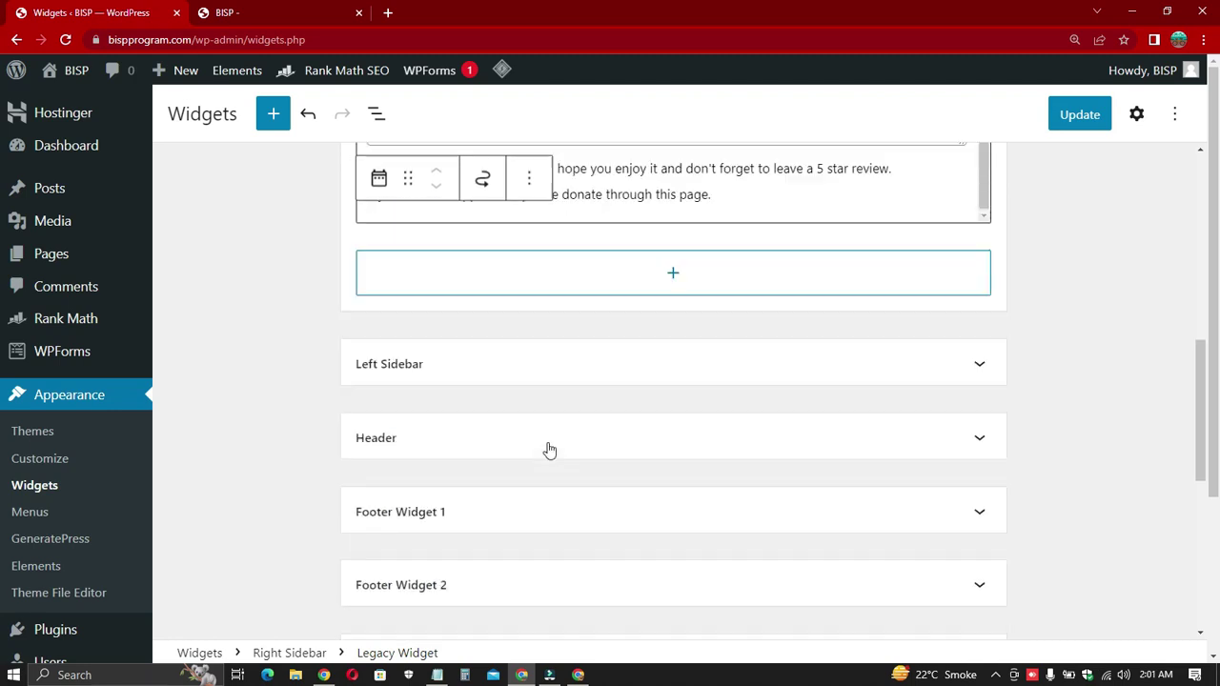
scroll(816, 428, "up", 7)
scroll(958, 417, "up", 10)
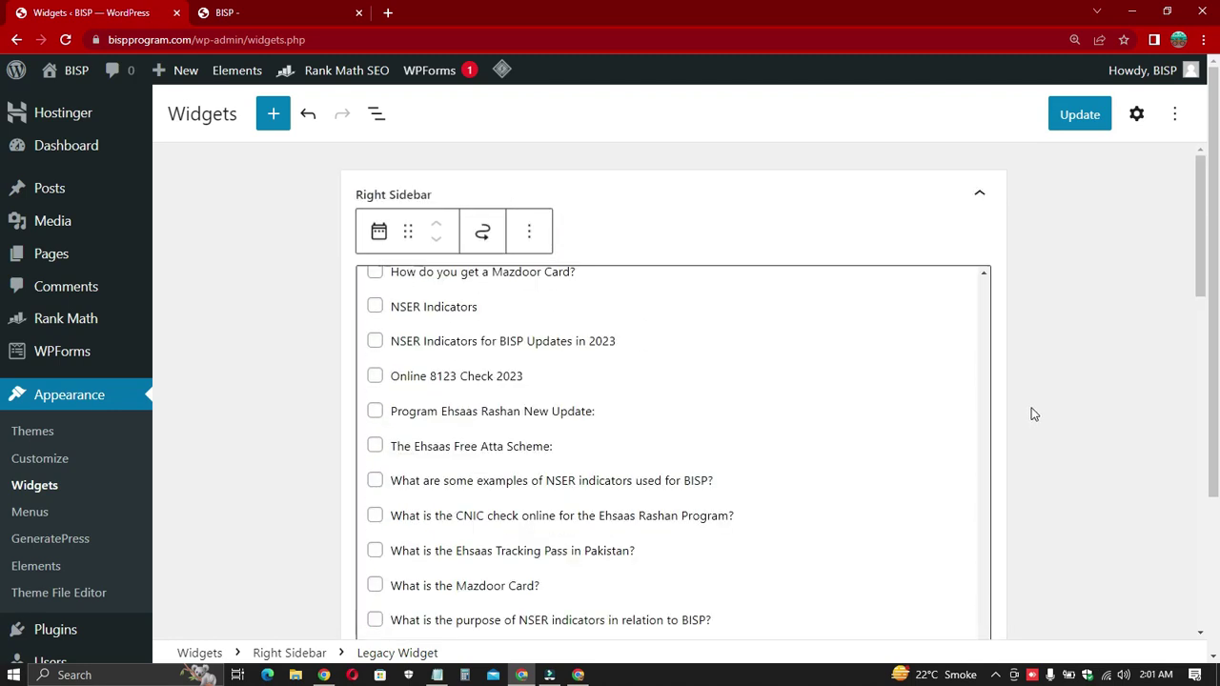
left_click(976, 195)
left_click(1072, 116)
Step: Reload the blog's front page in the other browser tab and examine the Recent Posts list in its sidebar
left_click(255, 19)
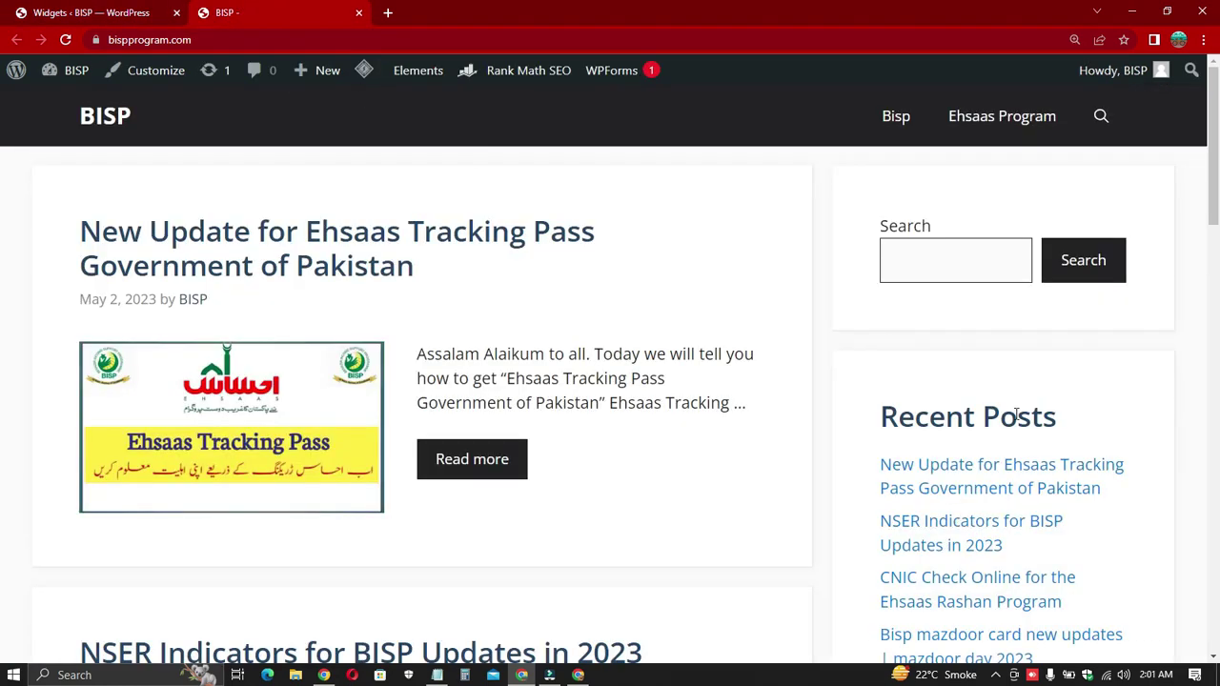
scroll(938, 390, "down", 6)
scroll(937, 390, "up", 6)
left_click(65, 40)
scroll(1178, 461, "down", 2)
scroll(1168, 454, "up", 2)
left_click_drag(878, 226, 1010, 239)
left_click(996, 234)
scroll(931, 314, "down", 8)
scroll(910, 377, "down", 8)
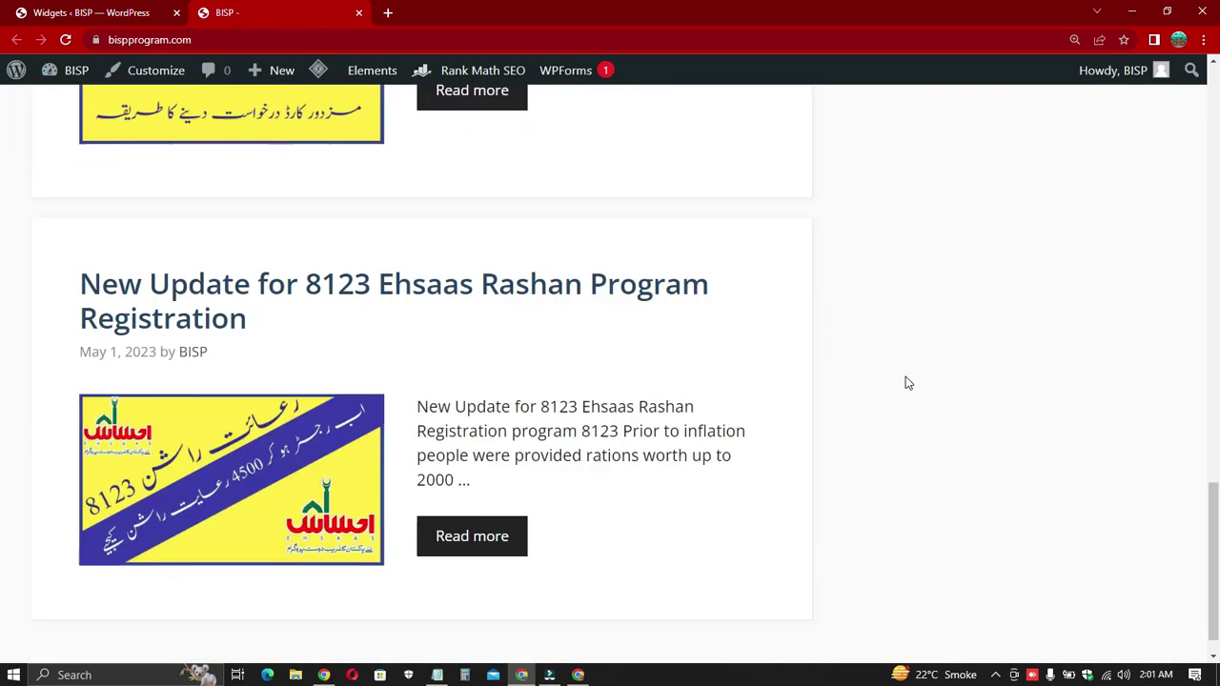
scroll(905, 381, "up", 16)
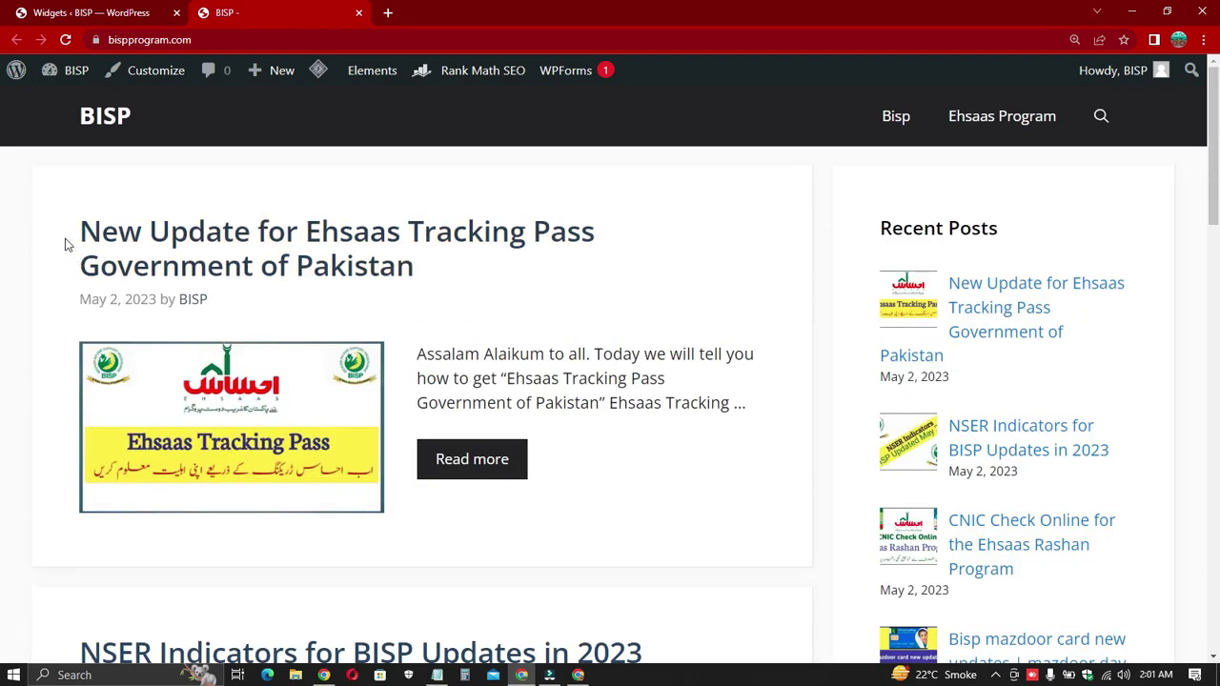
scroll(445, 243, "down", 5)
scroll(324, 409, "up", 5)
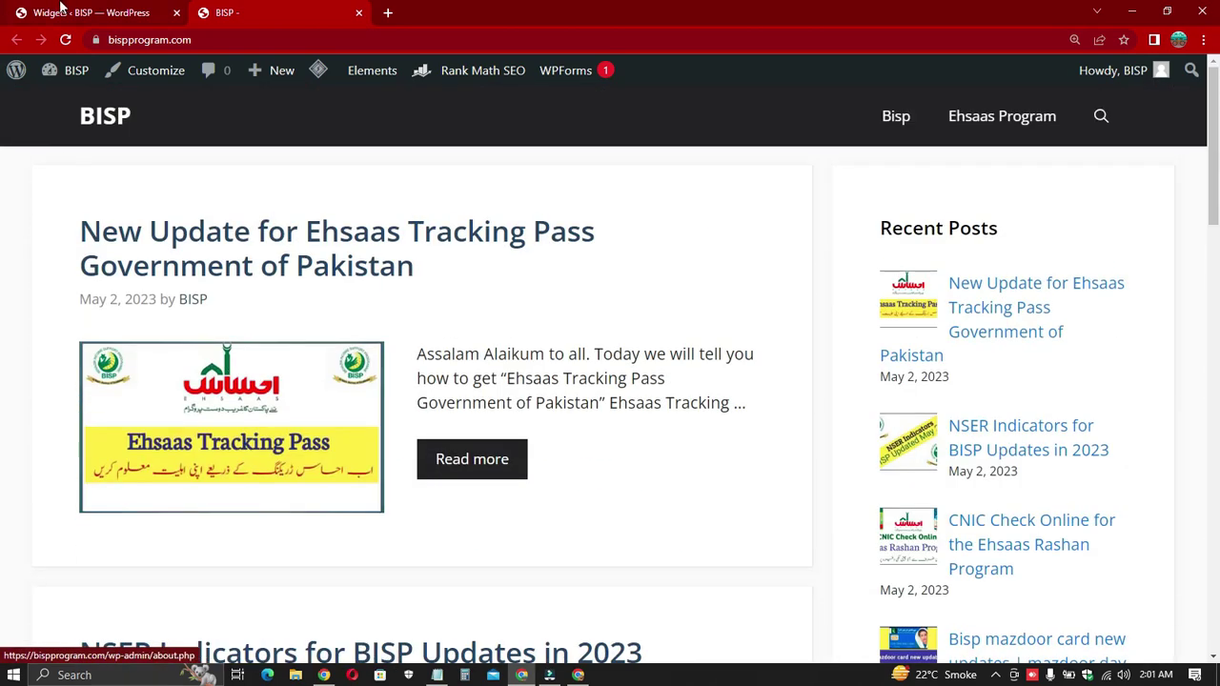
Step: Return to the WordPress admin tab and open the theme customizer
left_click(63, 16)
scroll(87, 316, "down", 2)
mouse_move(41, 422)
scroll(58, 438, "up", 2)
scroll(67, 438, "down", 2)
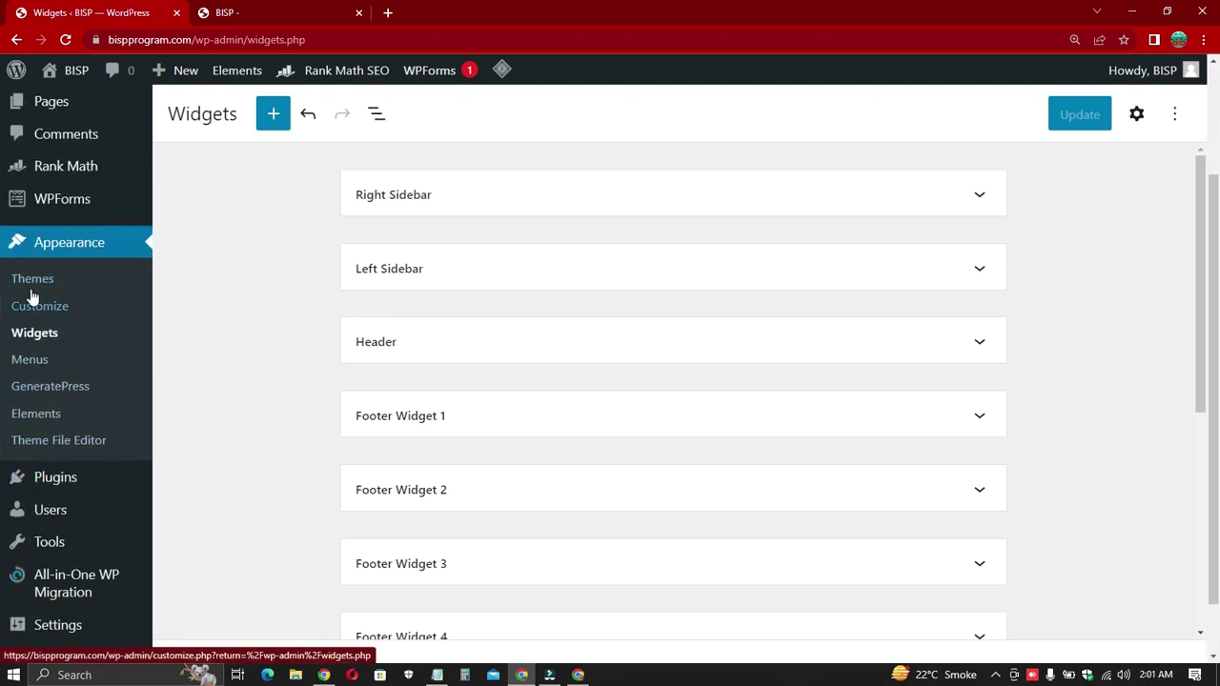
left_click(35, 307)
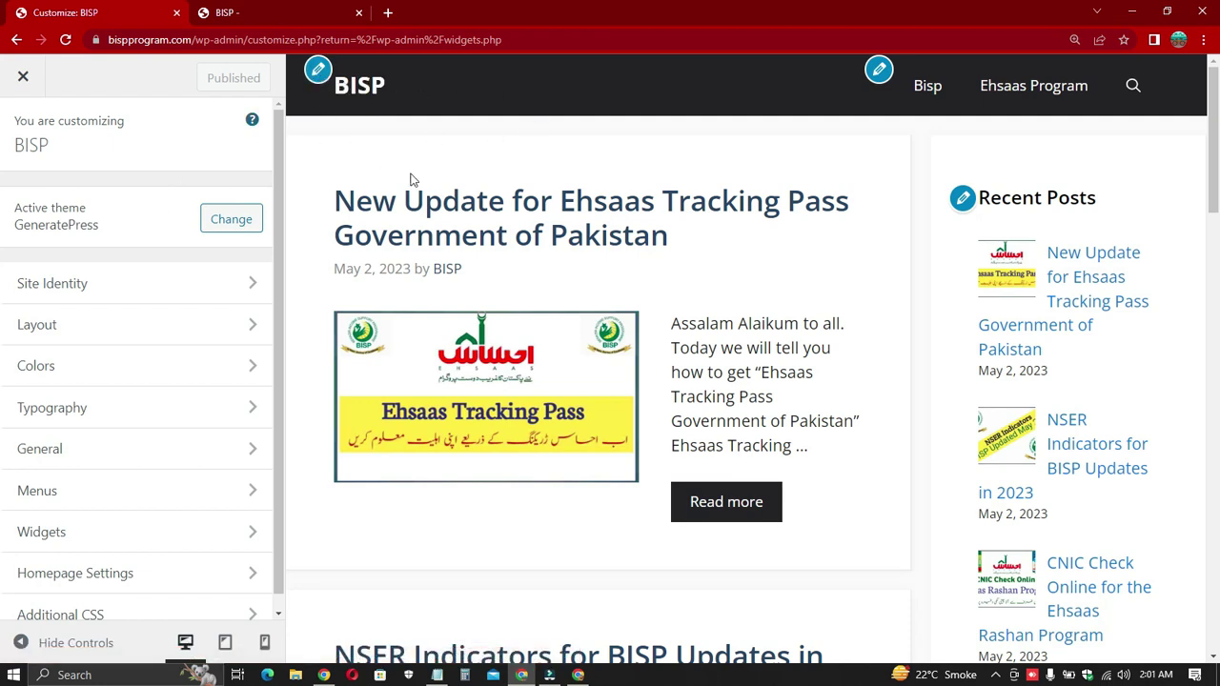
Step: Check the menus assigned to the theme's menu locations and return to the main customizer options
left_click(878, 70)
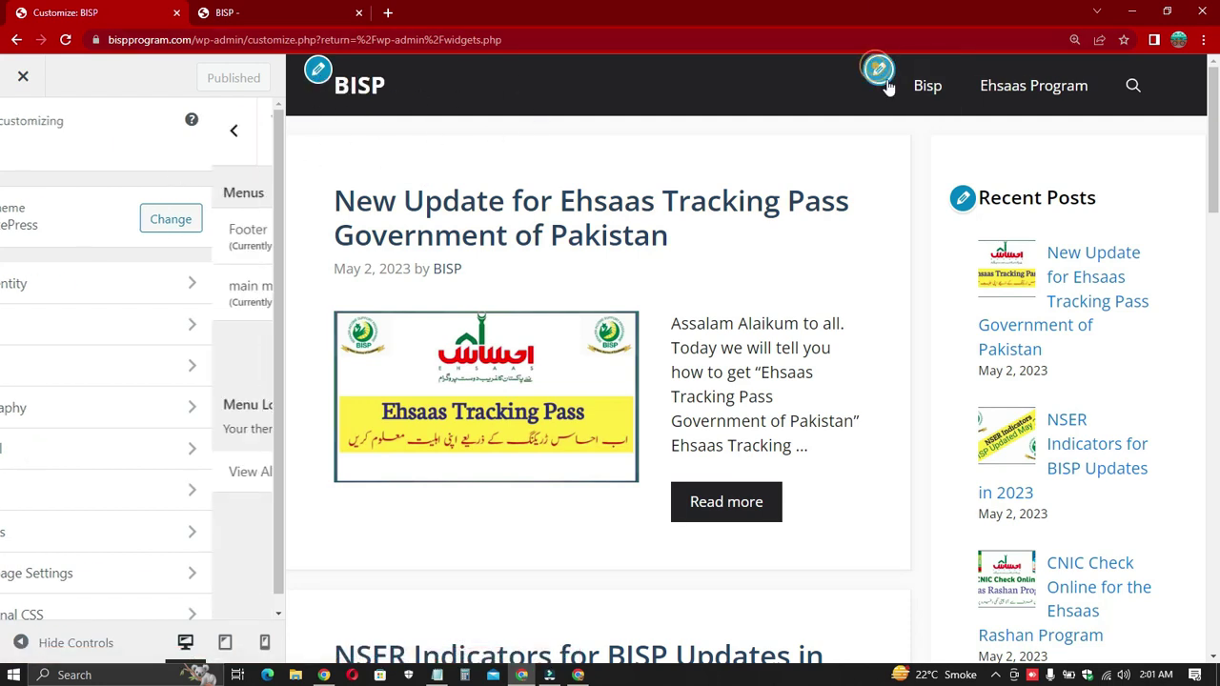
left_click(33, 145)
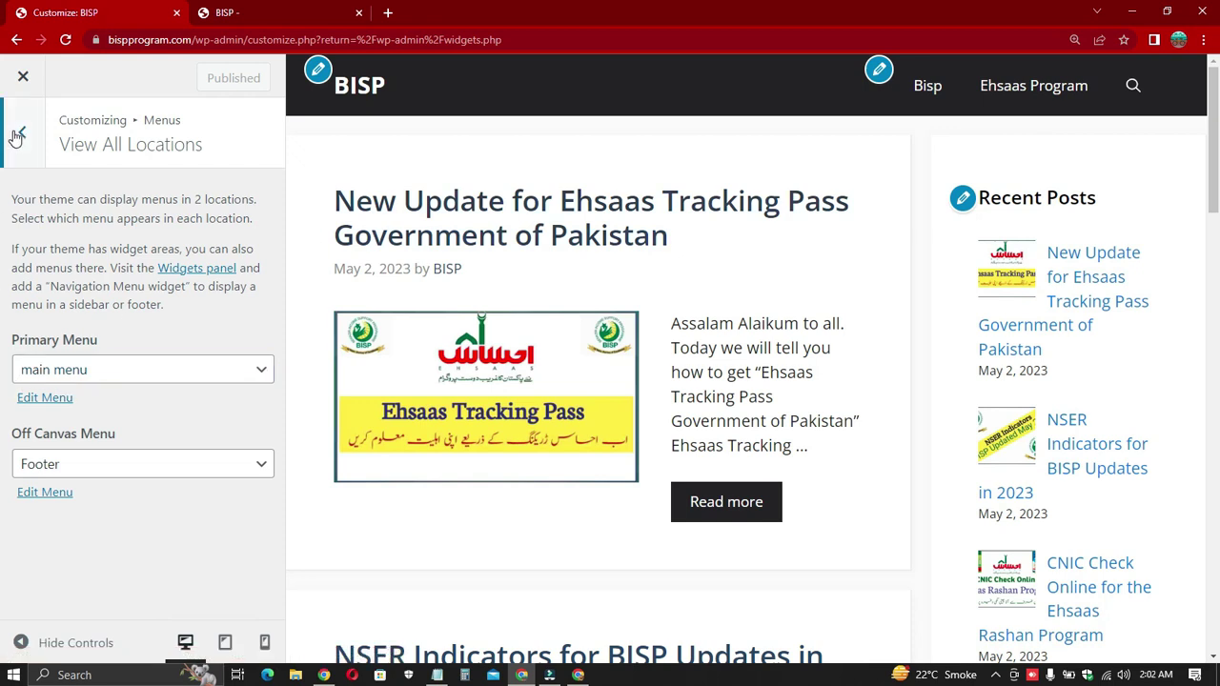
left_click(22, 133)
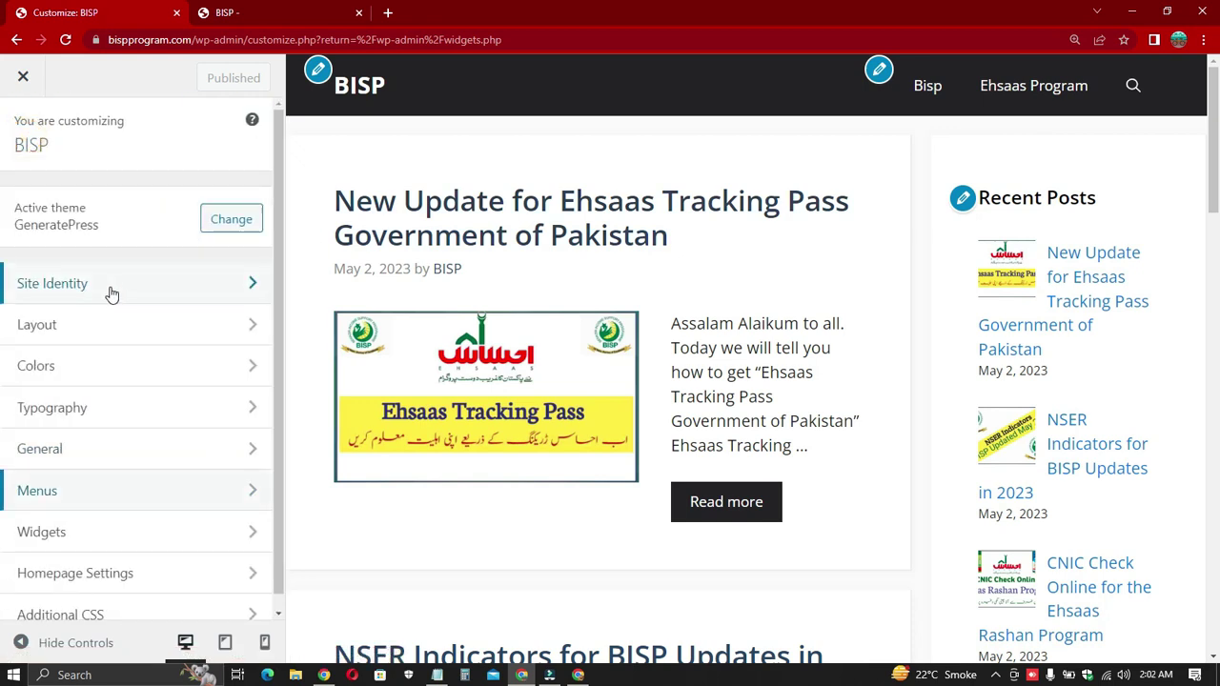
Step: Open the Site Identity settings and hide the site title
left_click(111, 290)
left_click(60, 233)
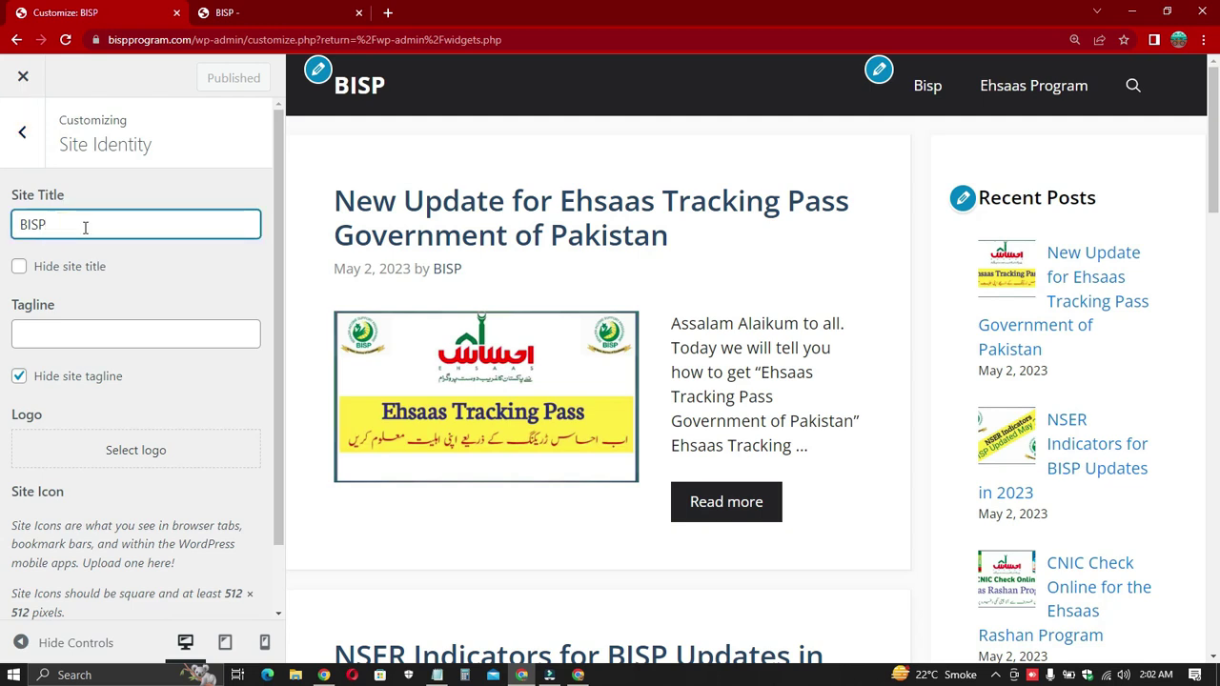
left_click(69, 266)
Step: Browse the logo selection's media library and upload option, close it without choosing a logo, and unhide the site title
scroll(90, 281, "down", 1)
left_click(95, 379)
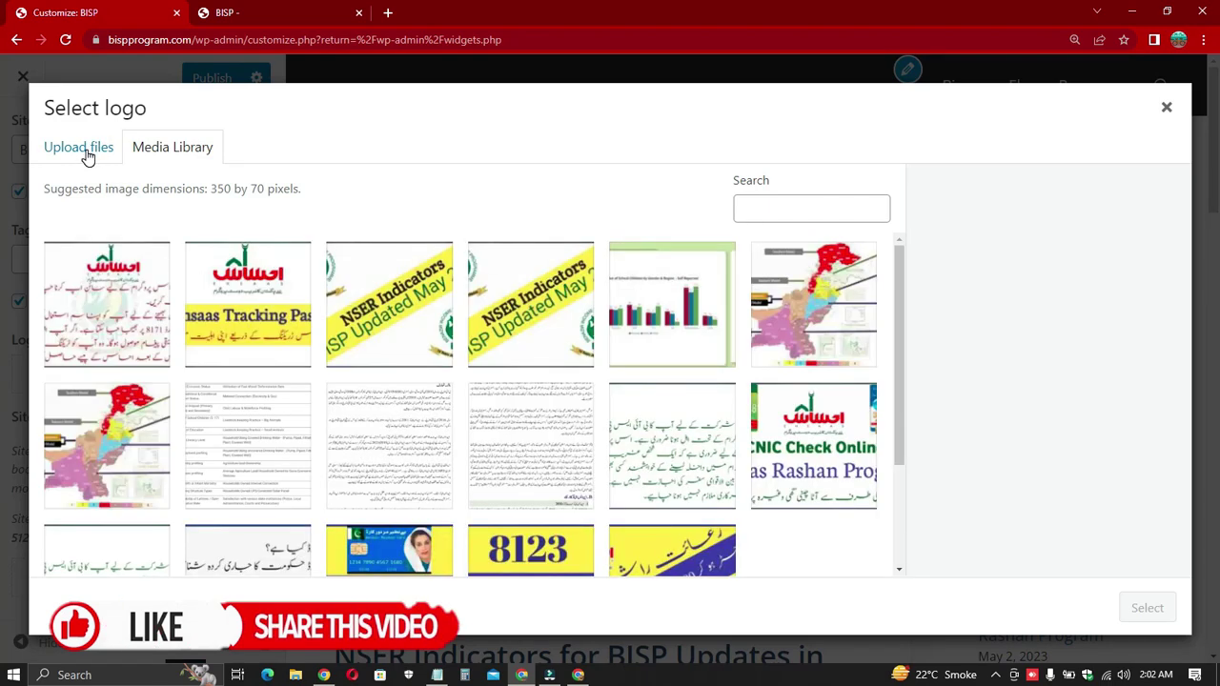
scroll(490, 362, "down", 3)
scroll(468, 369, "up", 3)
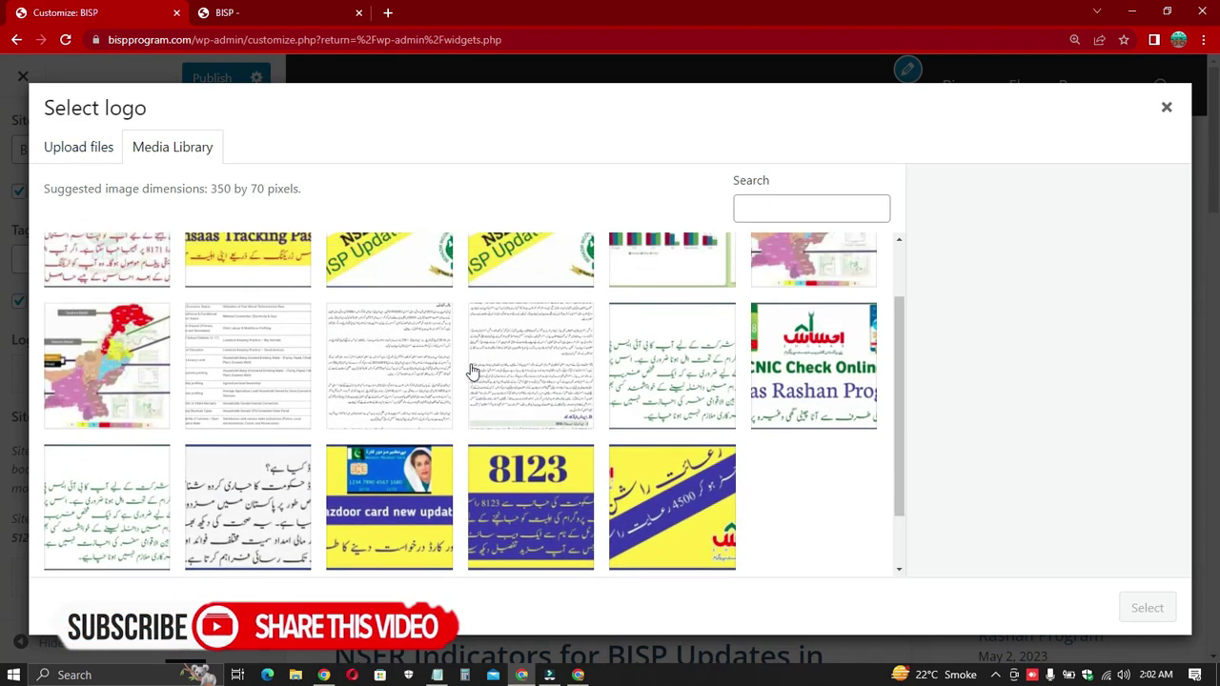
left_click(79, 147)
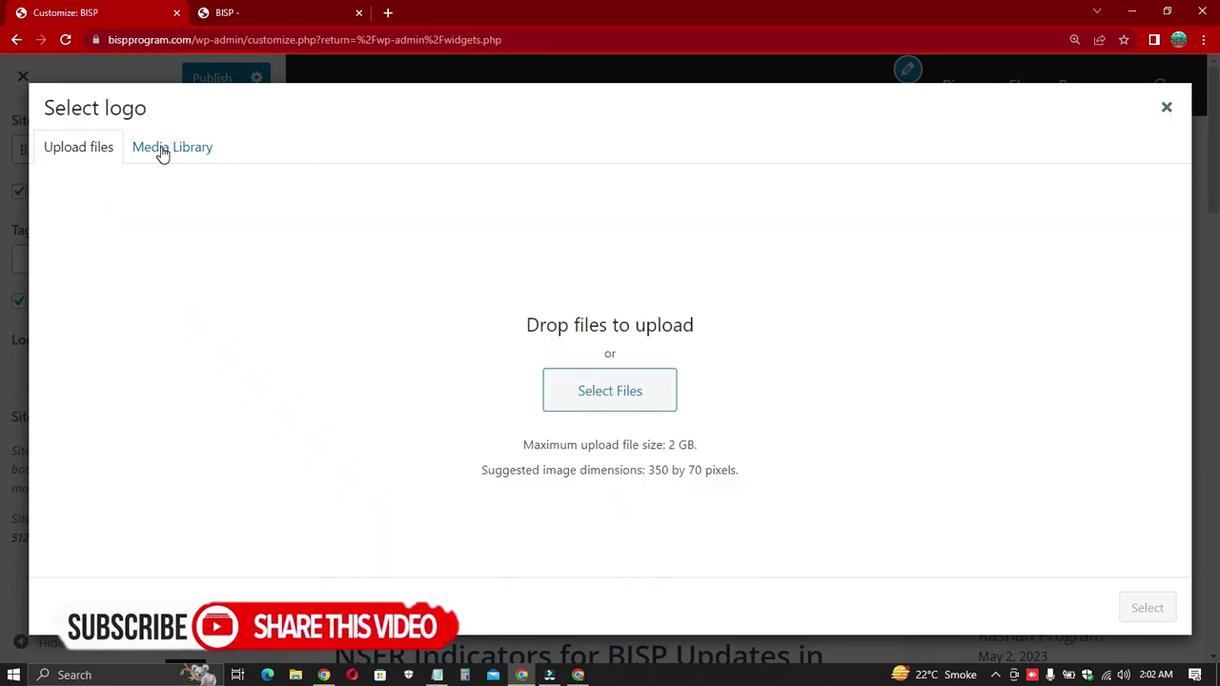
left_click(1165, 107)
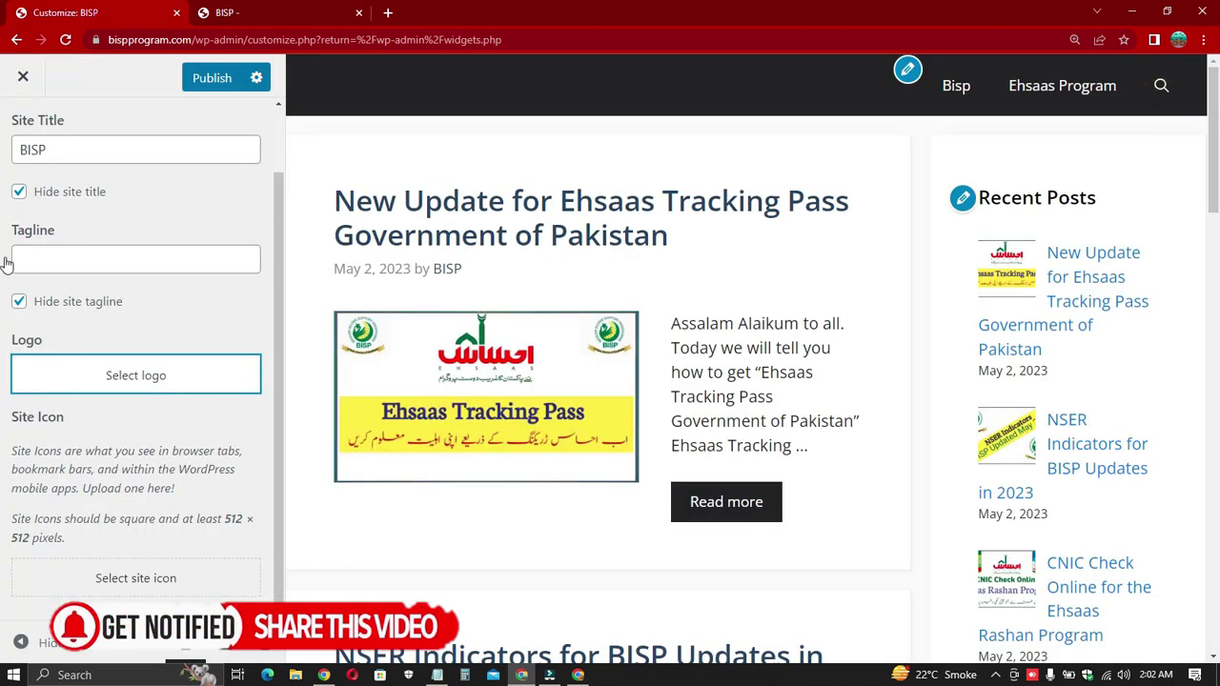
left_click(19, 194)
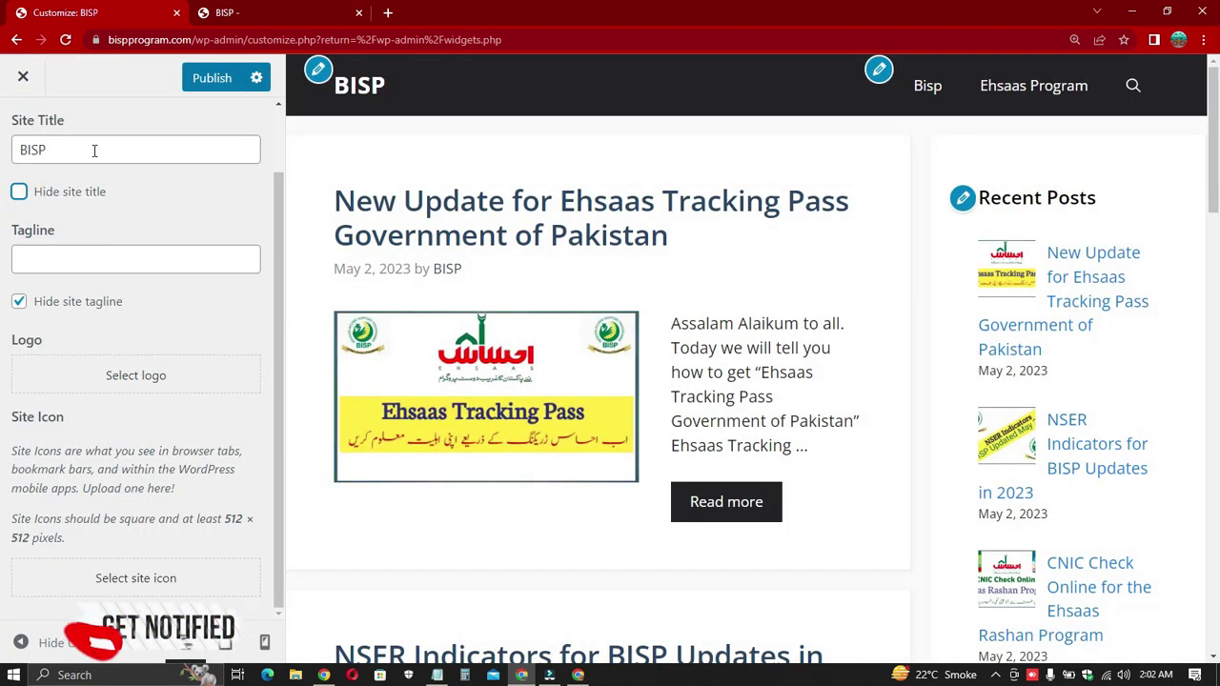
Step: Copy the site title text BISP and search Google for it in a new tab
left_click(69, 149)
right_click(19, 149)
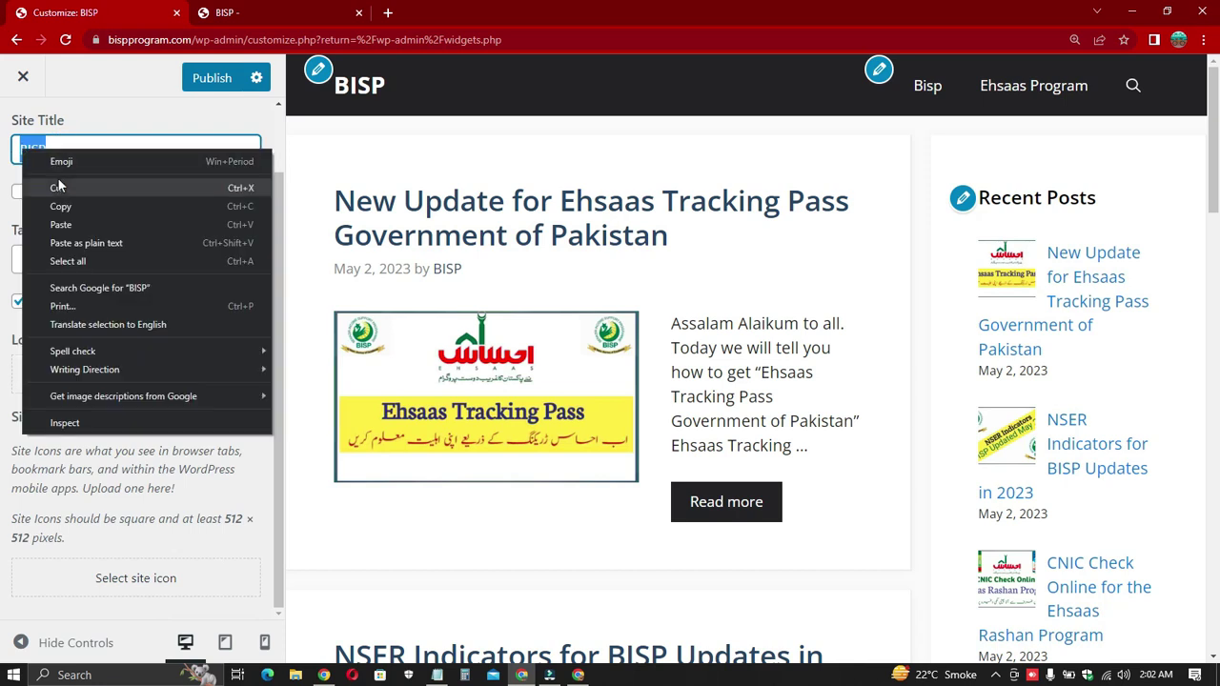
left_click(73, 204)
left_click(240, 17)
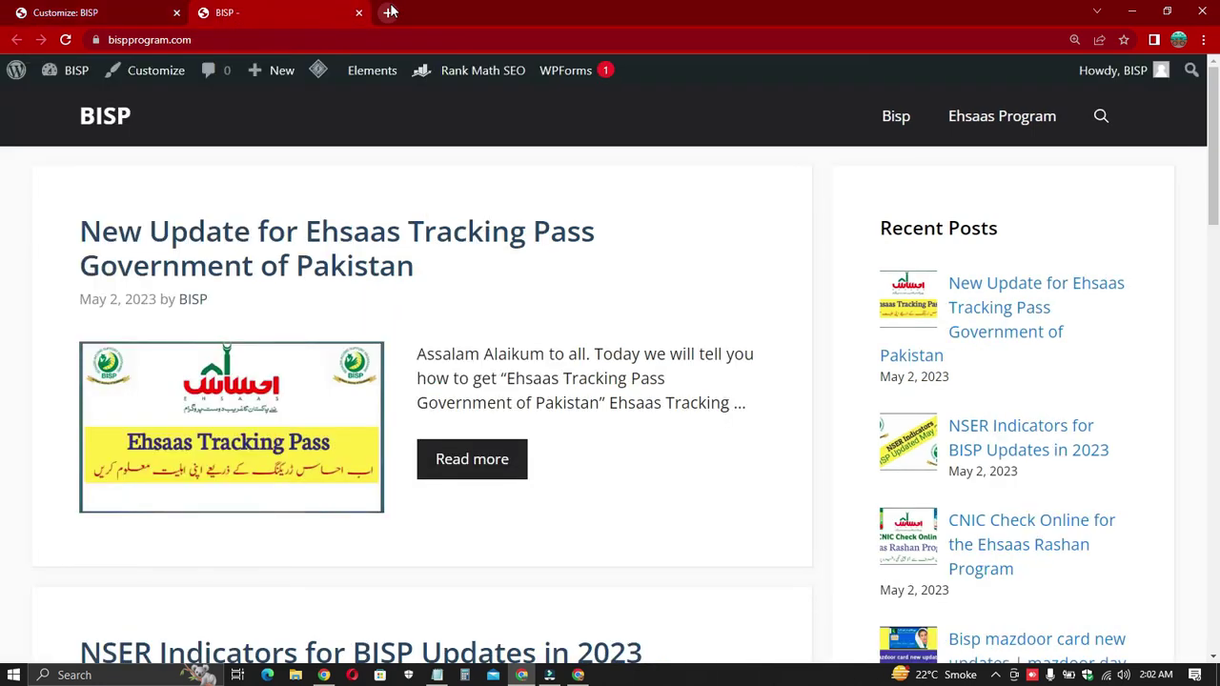
left_click(389, 12)
key("ctrl+v")
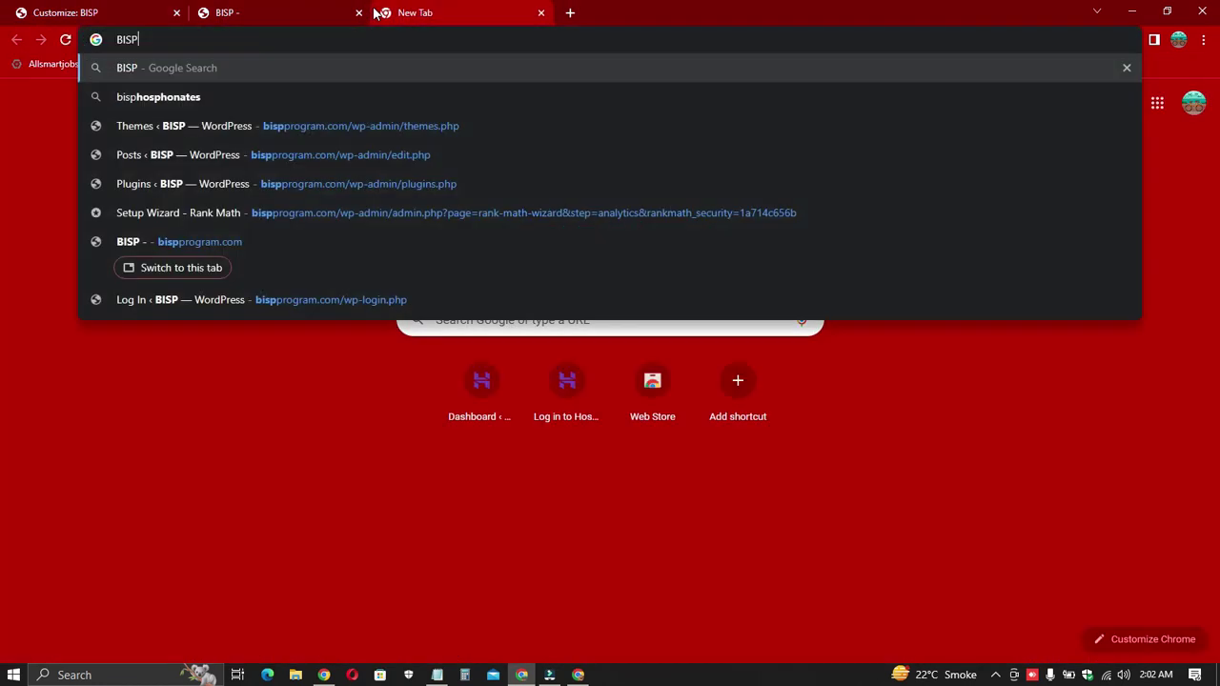
key("Return")
Step: Replace the site title with "Benazir Income Support Programme", copied from the first search result's heading
left_click_drag(305, 283, 437, 282)
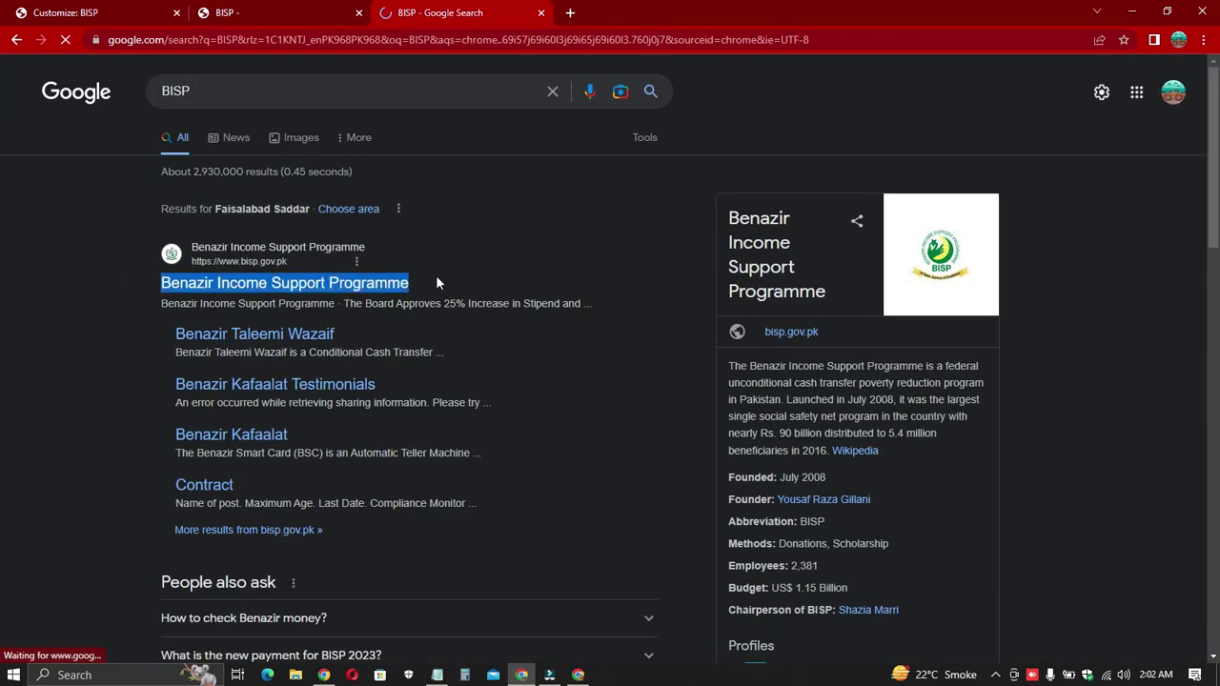
left_click(96, 12)
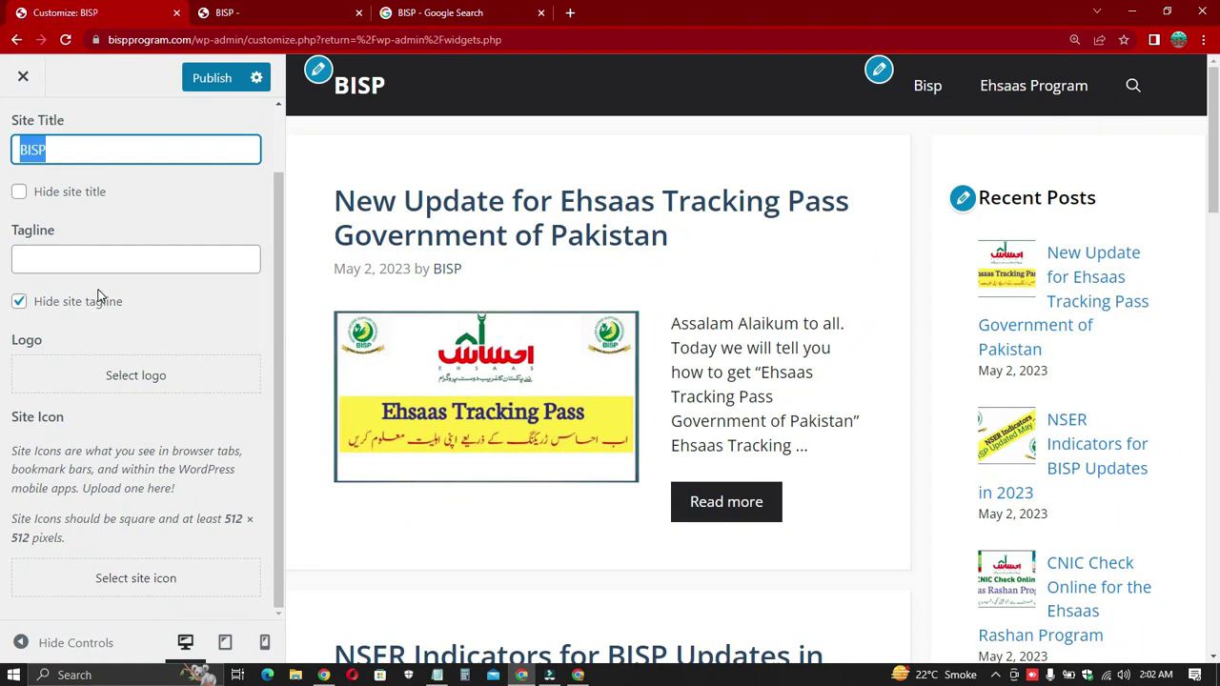
key("ctrl+v")
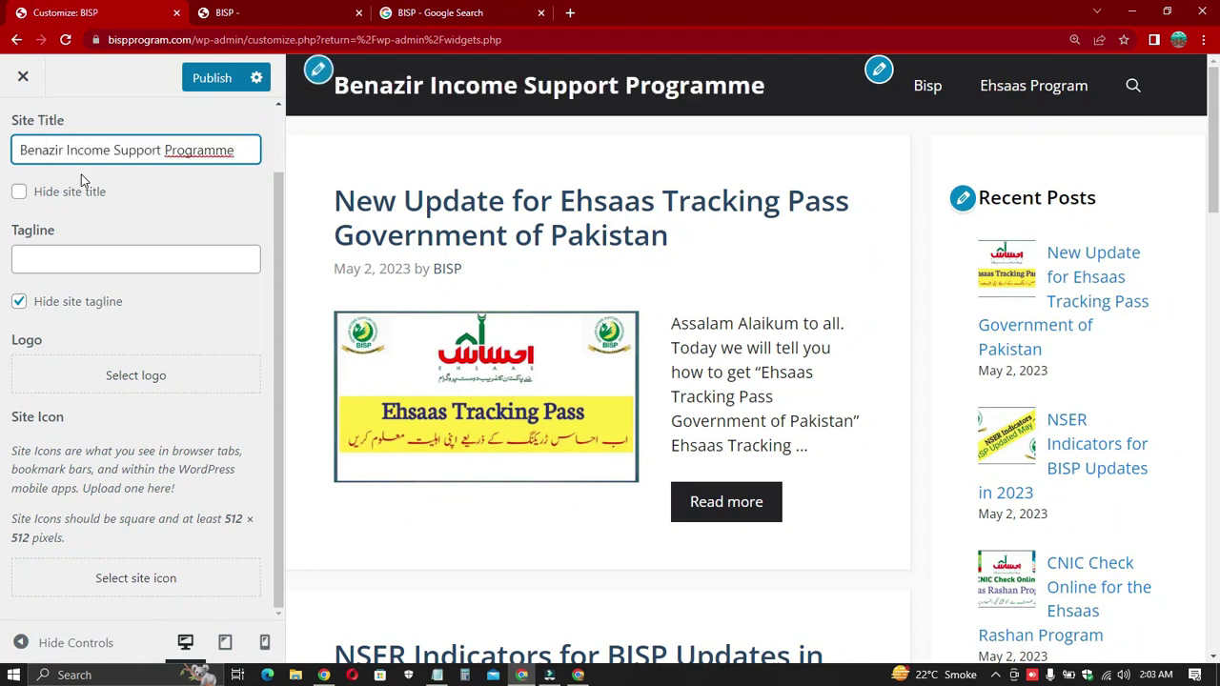
left_click(198, 194)
scroll(152, 250, "up", 1)
left_click(83, 335)
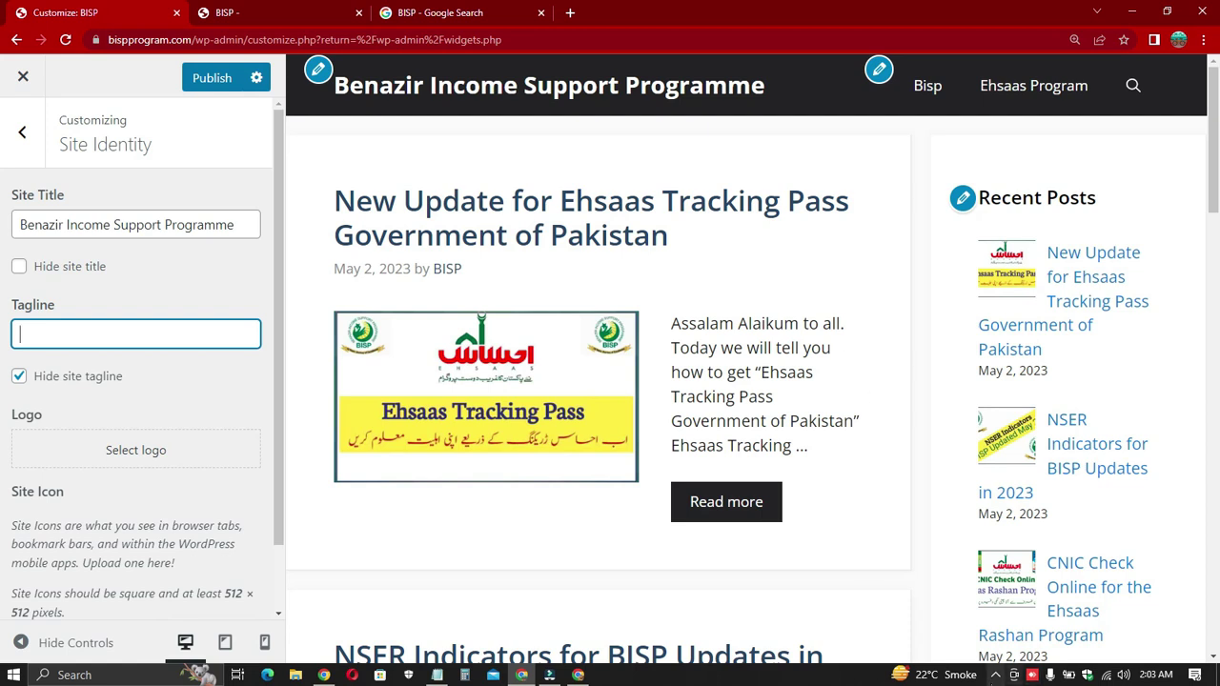
left_click(995, 675)
right_click(995, 621)
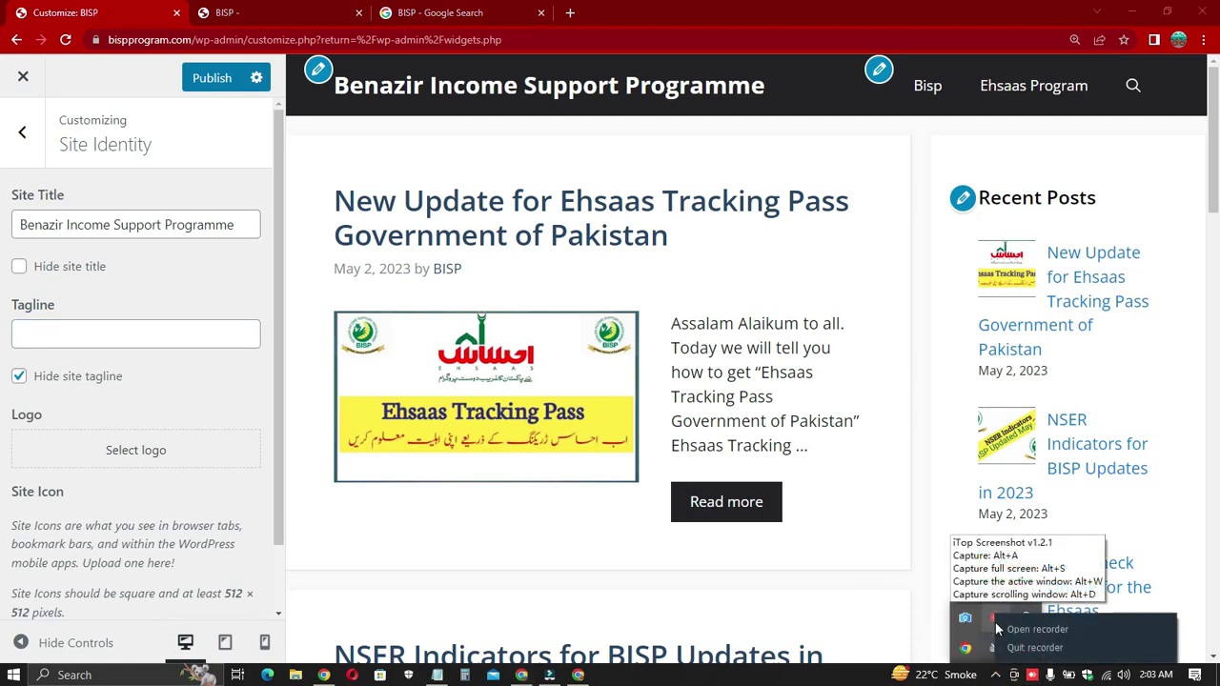
left_click(1019, 628)
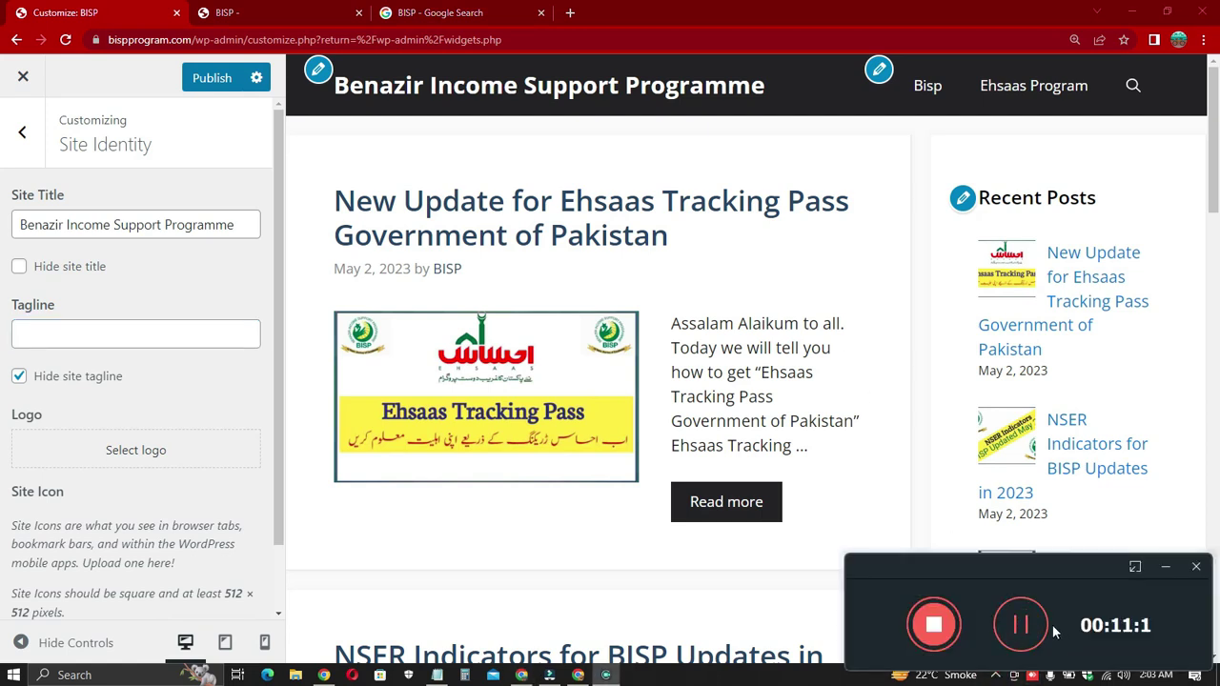
left_click(1165, 567)
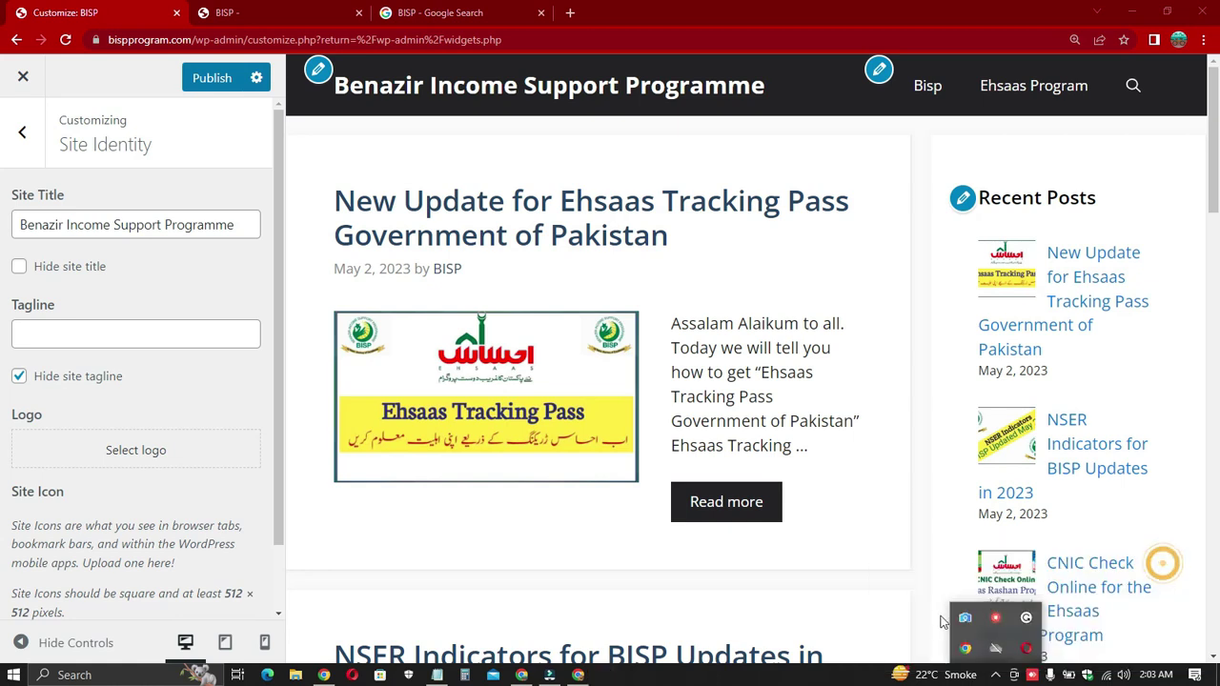
Step: Upload BISP_Logo.png from the Downloads folder as the site icon and crop it with the default square selection
scroll(124, 410, "down", 1)
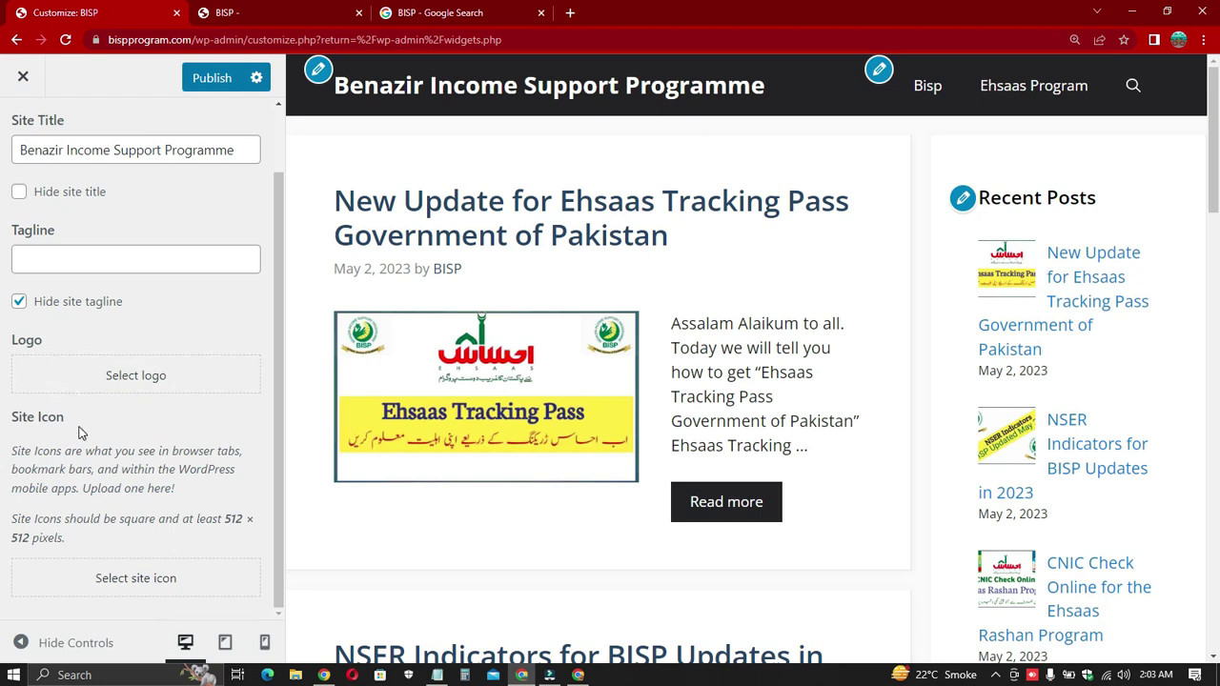
scroll(126, 427, "up", 1)
scroll(36, 485, "down", 1)
left_click(134, 578)
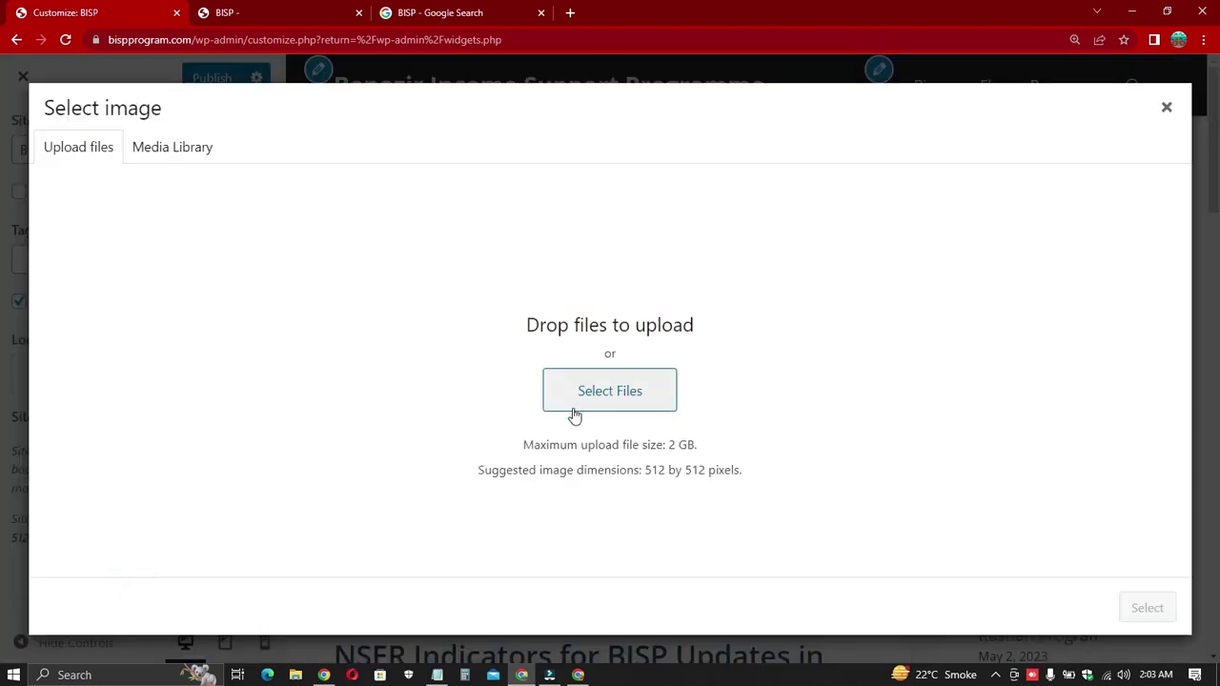
left_click(608, 400)
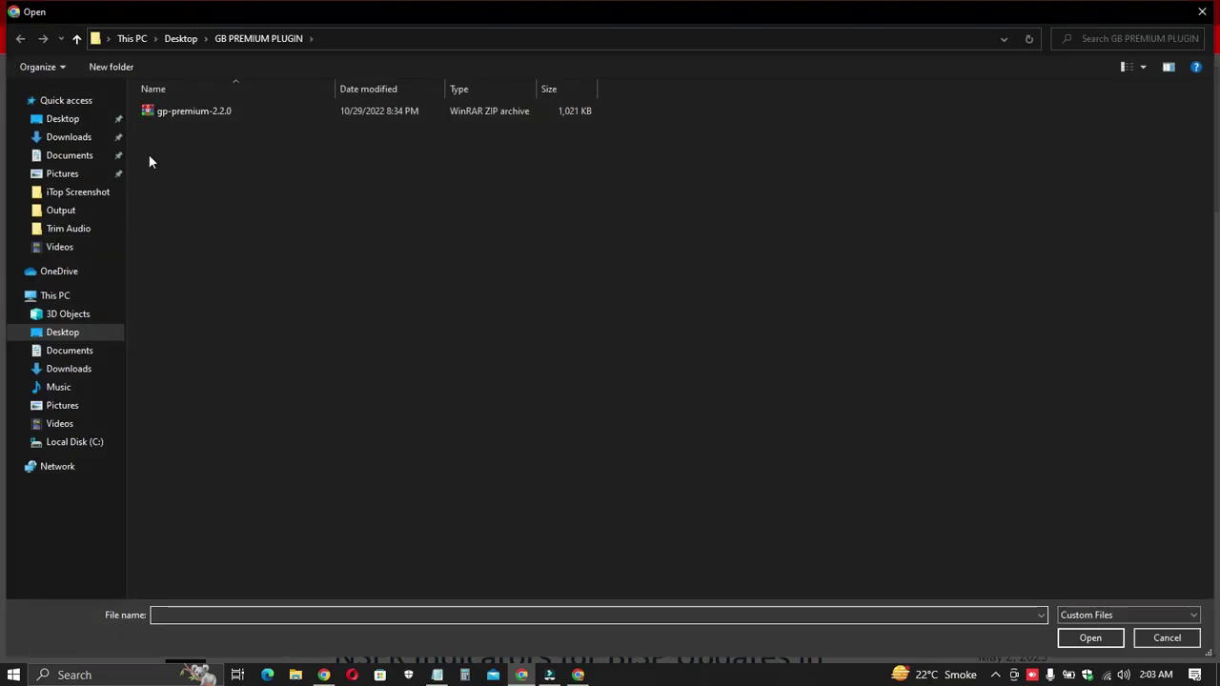
left_click(68, 137)
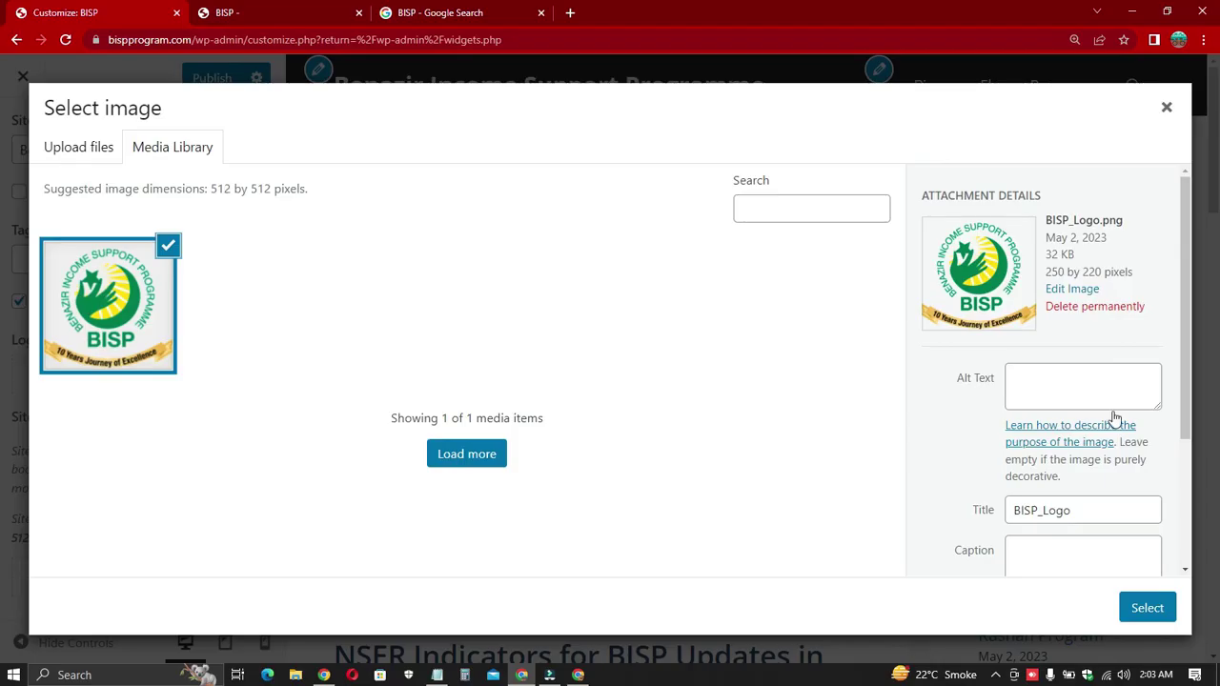
left_click(1139, 606)
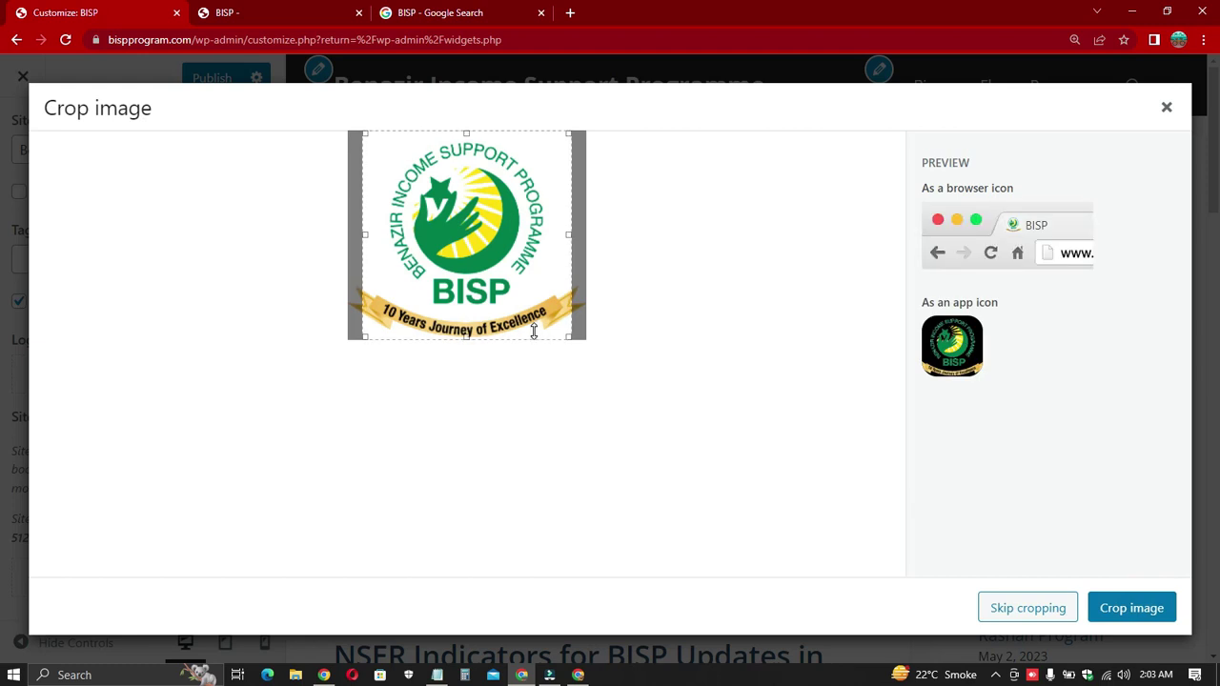
left_click(1110, 616)
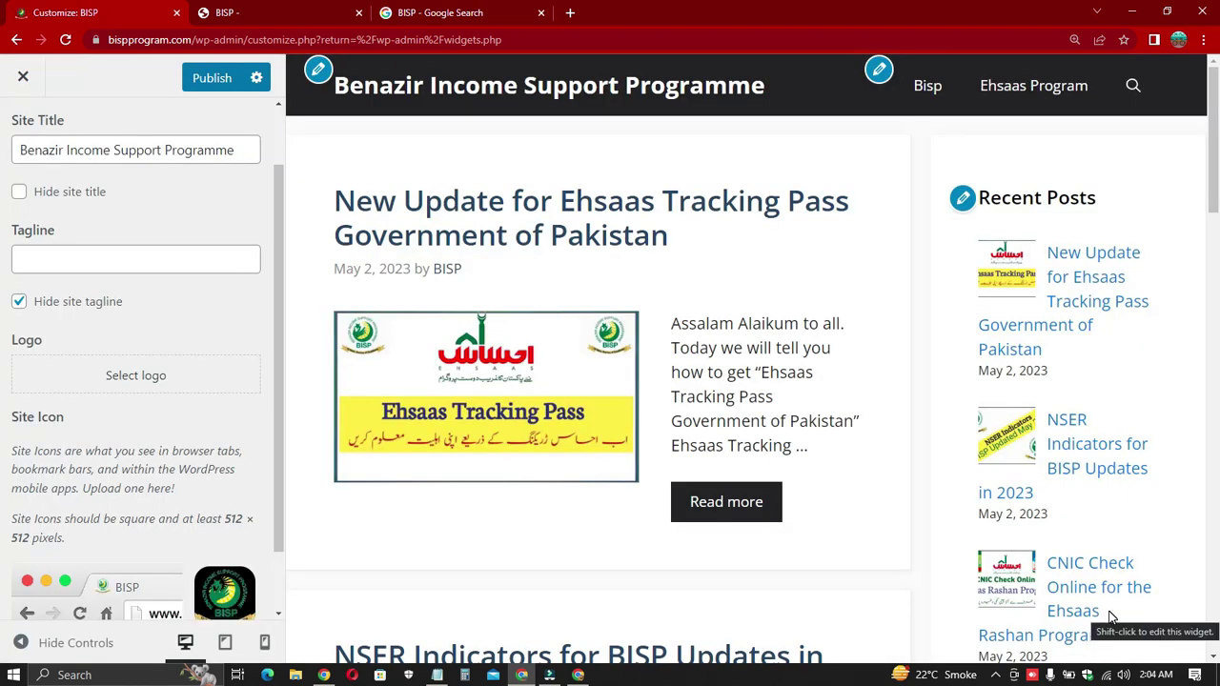
Step: Reload the live homepage to check the site title and icon, and open the Ehsaas Tracking Pass post
left_click(207, 11)
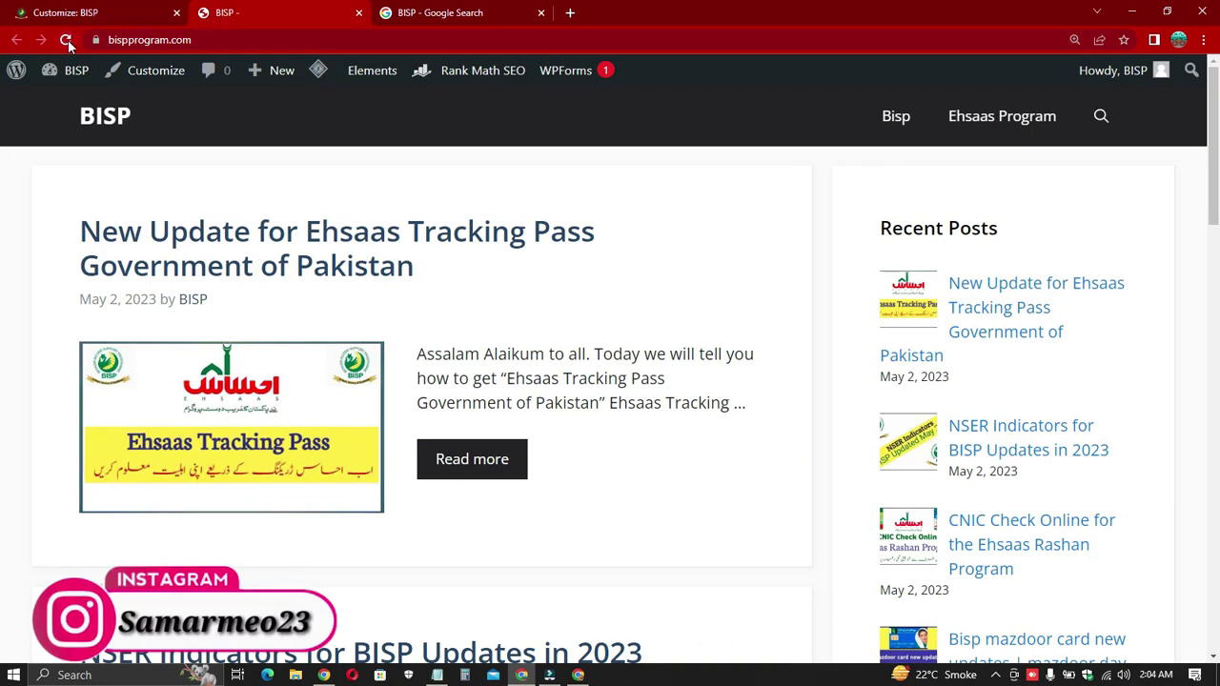
left_click(66, 41)
left_click(38, 12)
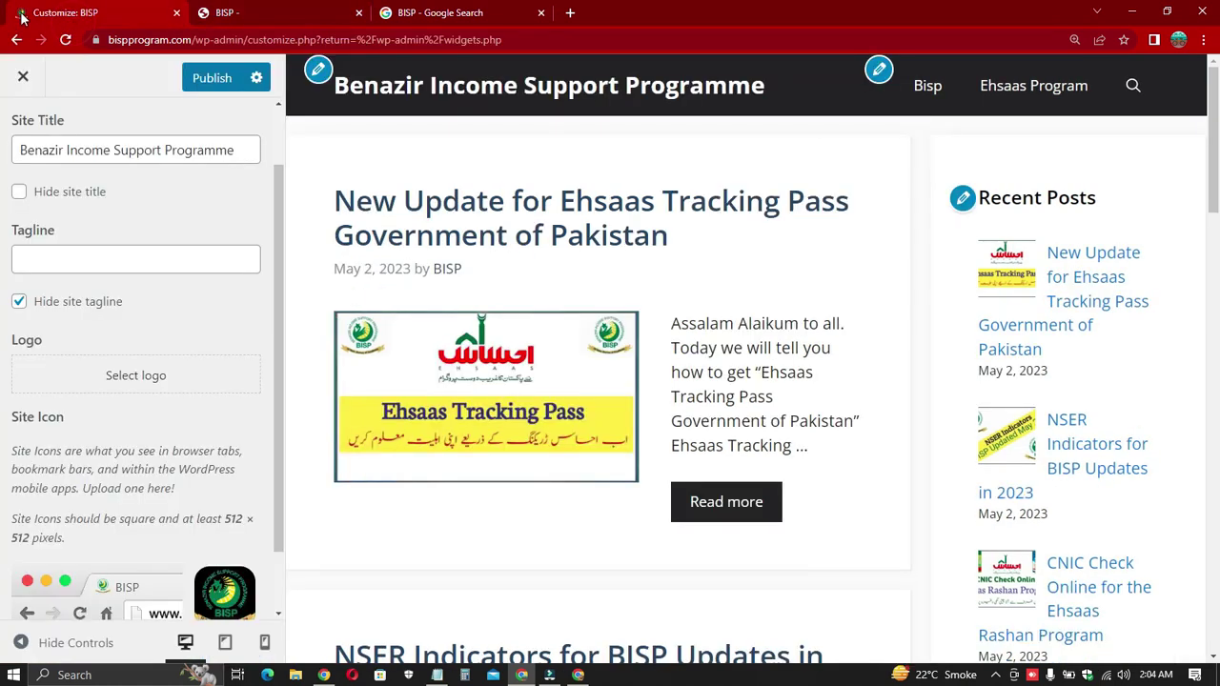
left_click(240, 14)
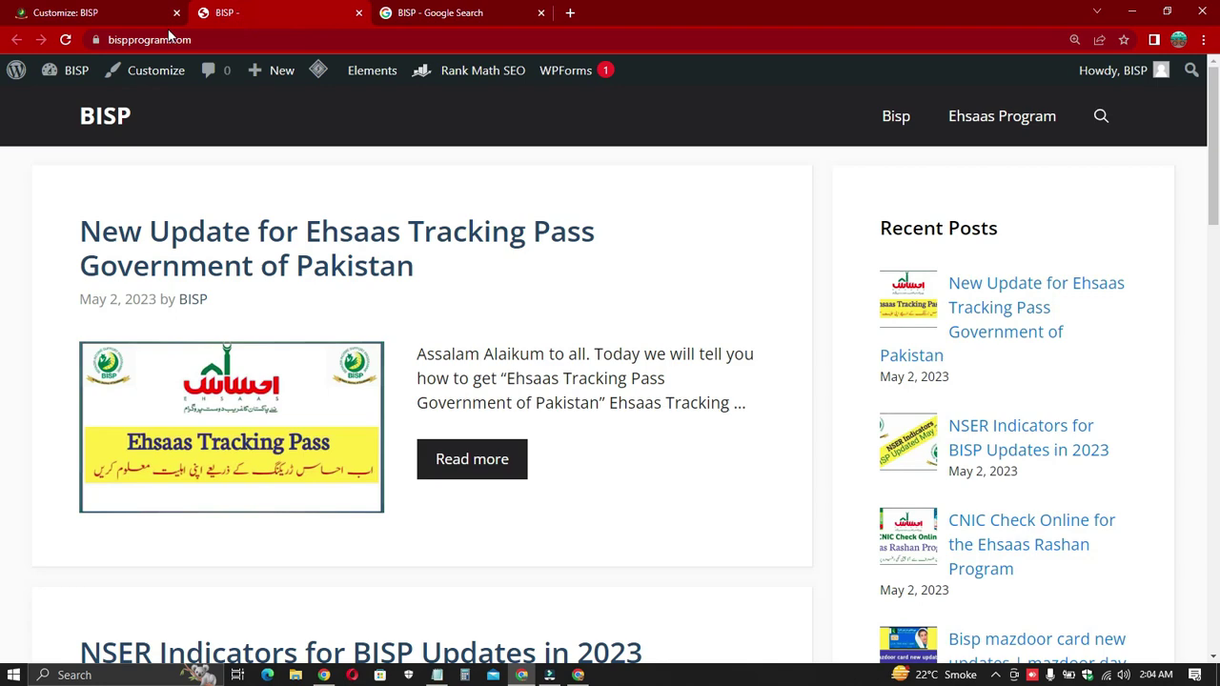
left_click(69, 43)
scroll(307, 251, "down", 4)
scroll(300, 251, "up", 1)
scroll(300, 251, "up", 3)
left_click(327, 245)
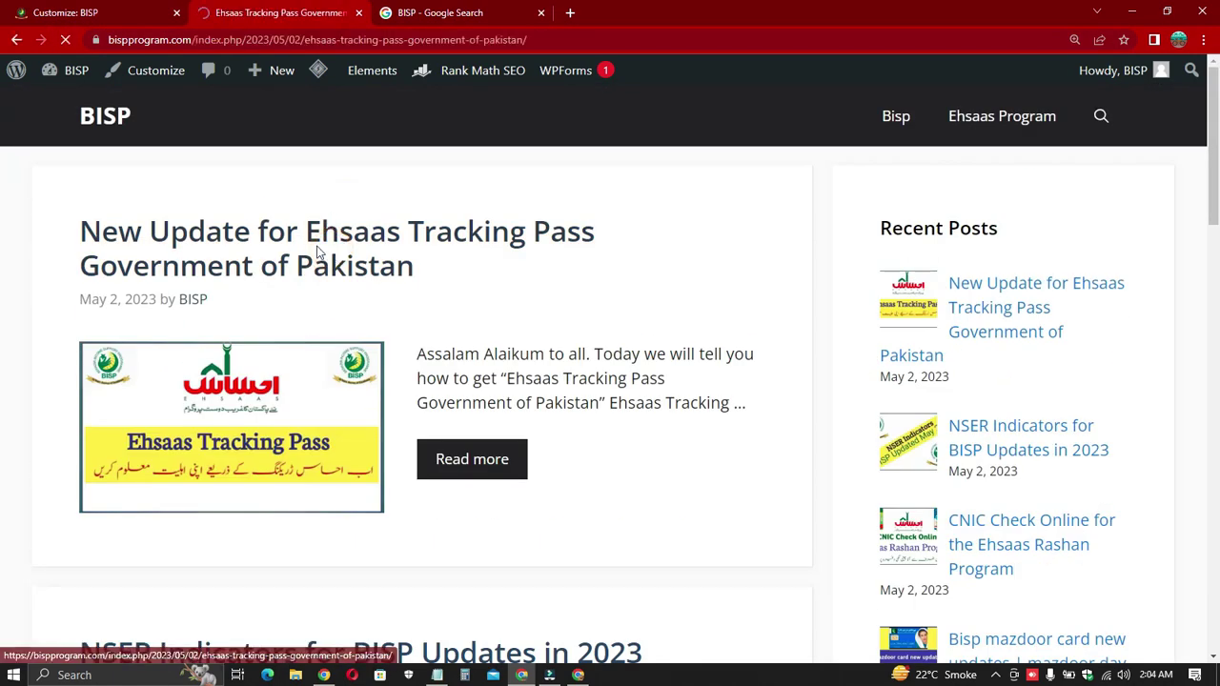
Step: Return to the customizer, open the theme's Colors settings and inspect the white base-3 global color
left_click(91, 12)
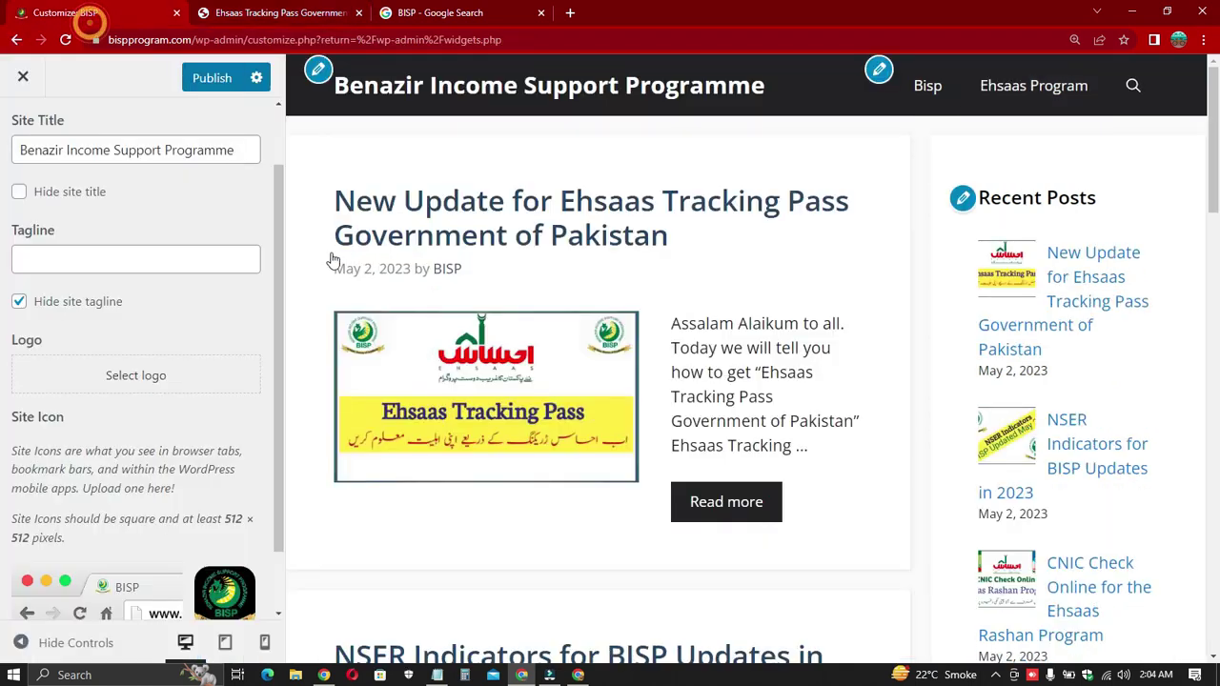
scroll(42, 212, "up", 1)
left_click(21, 123)
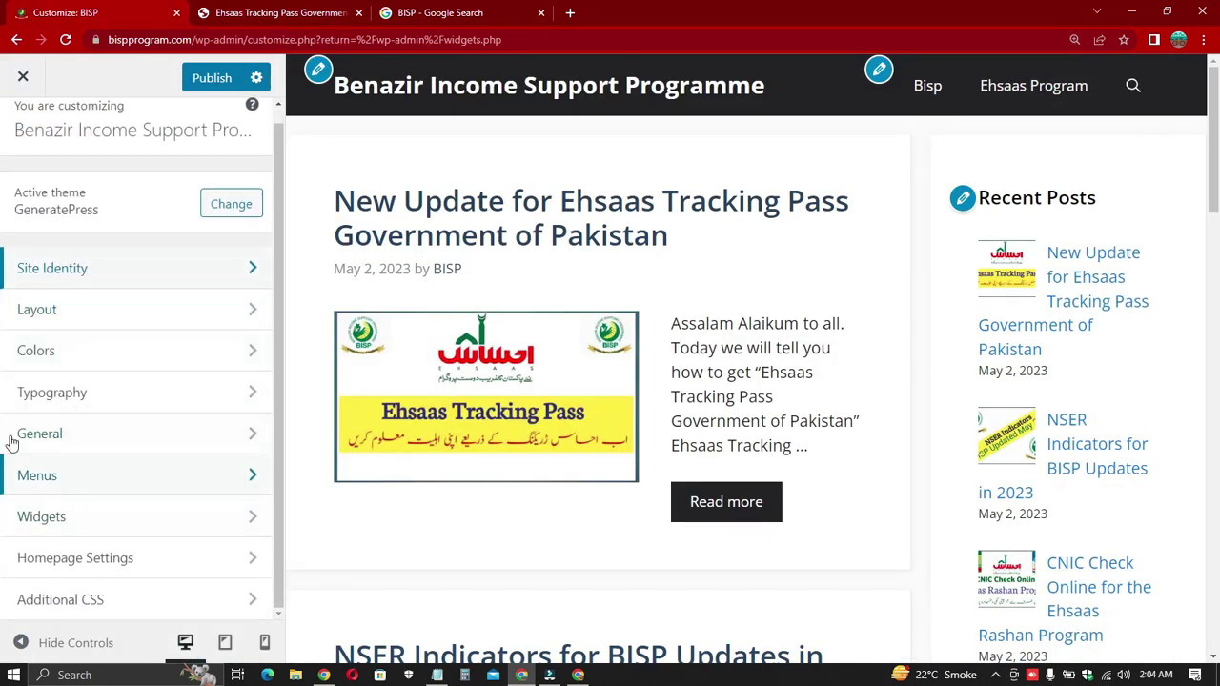
left_click(37, 360)
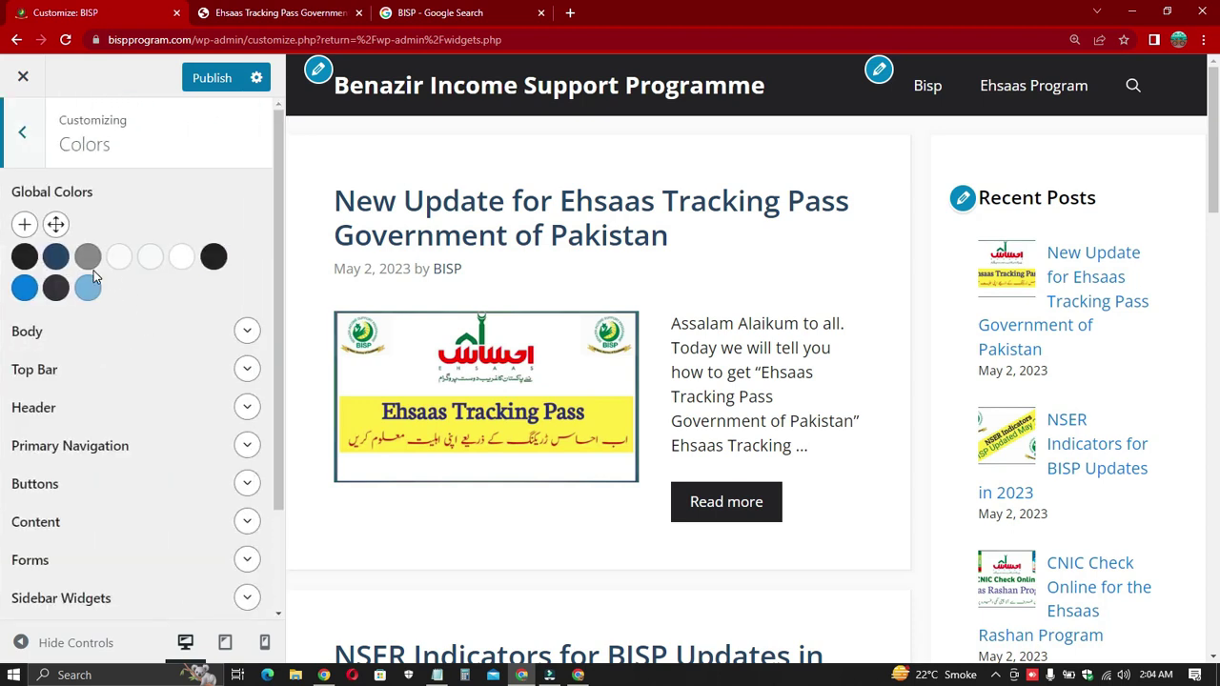
left_click(189, 266)
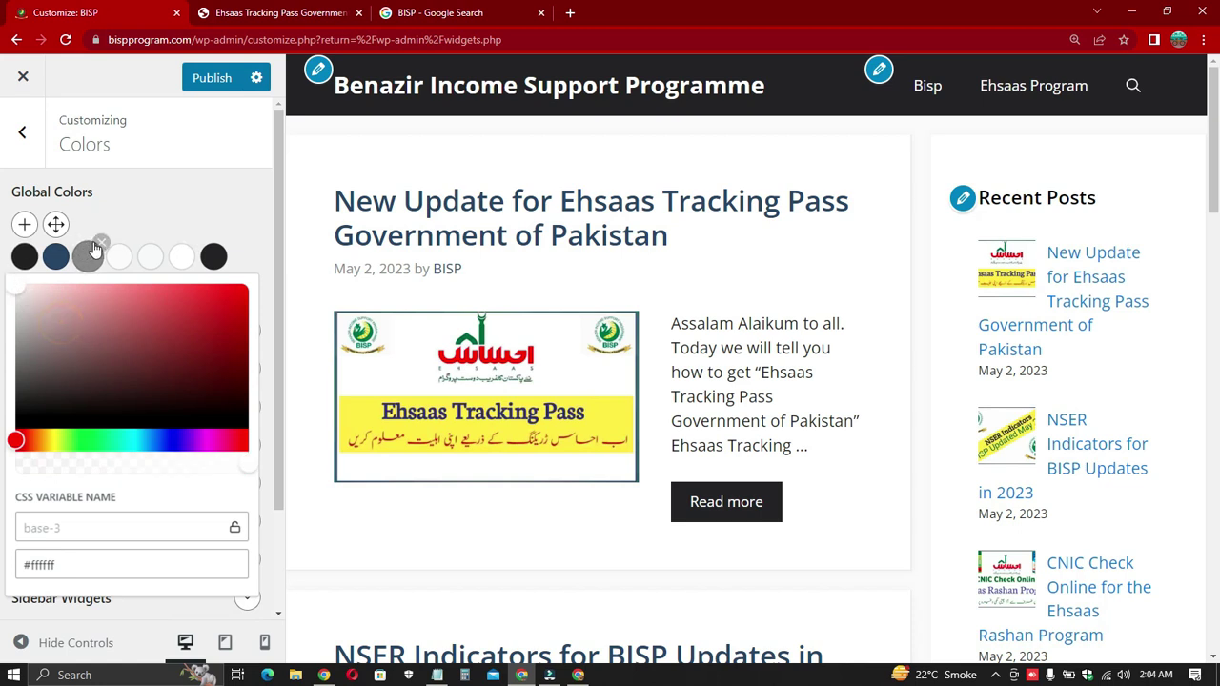
left_click(117, 207)
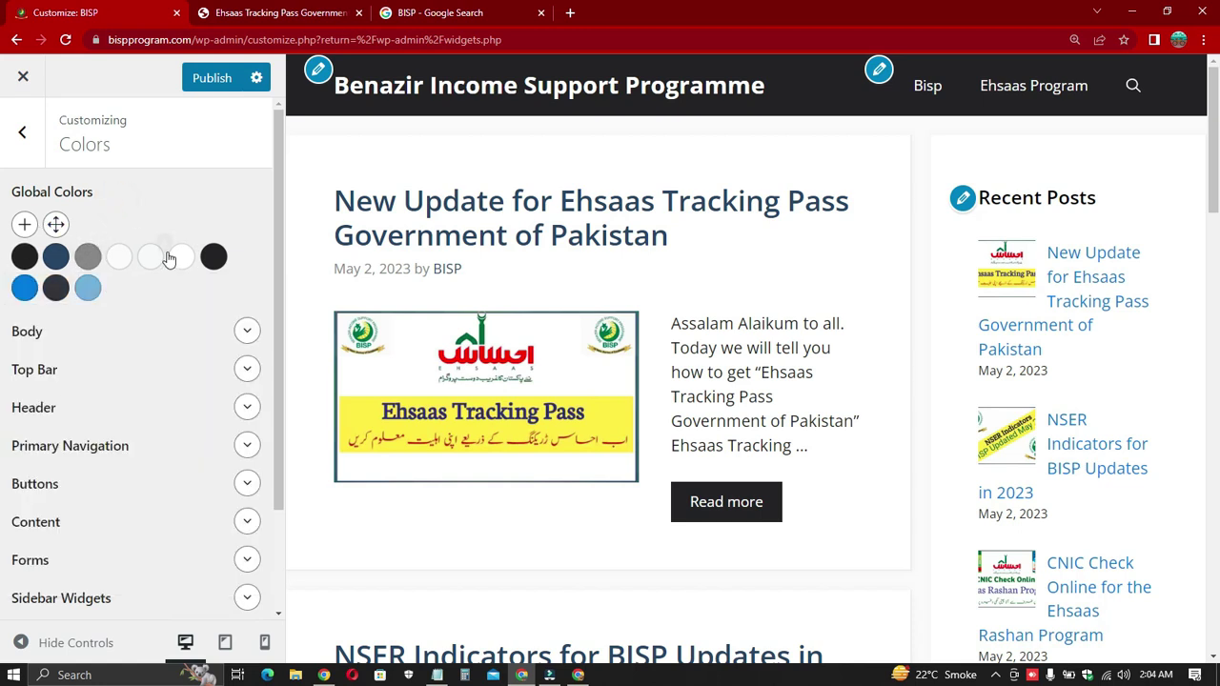
Step: Set the Top Bar background color to dark red
scroll(166, 318, "down", 2)
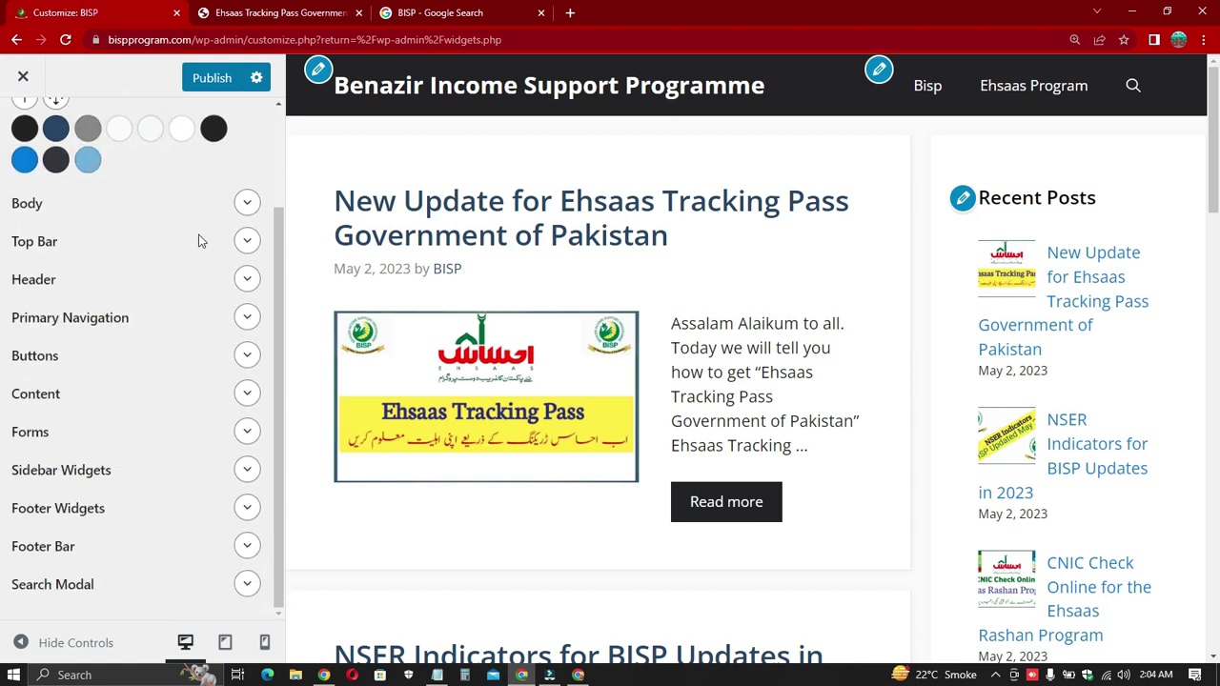
left_click(245, 243)
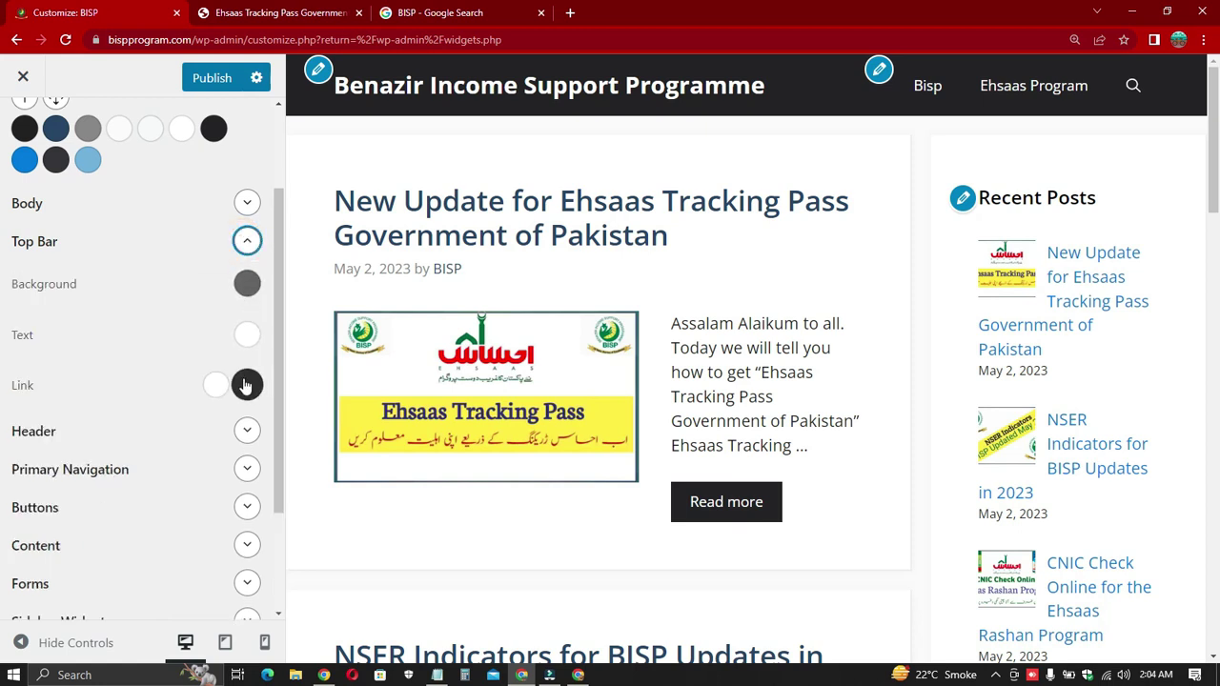
left_click(247, 286)
mouse_move(195, 365)
left_mouse_down()
mouse_move(202, 385)
mouse_move(207, 356)
left_mouse_up()
left_click(198, 273)
scroll(104, 173, "up", 3)
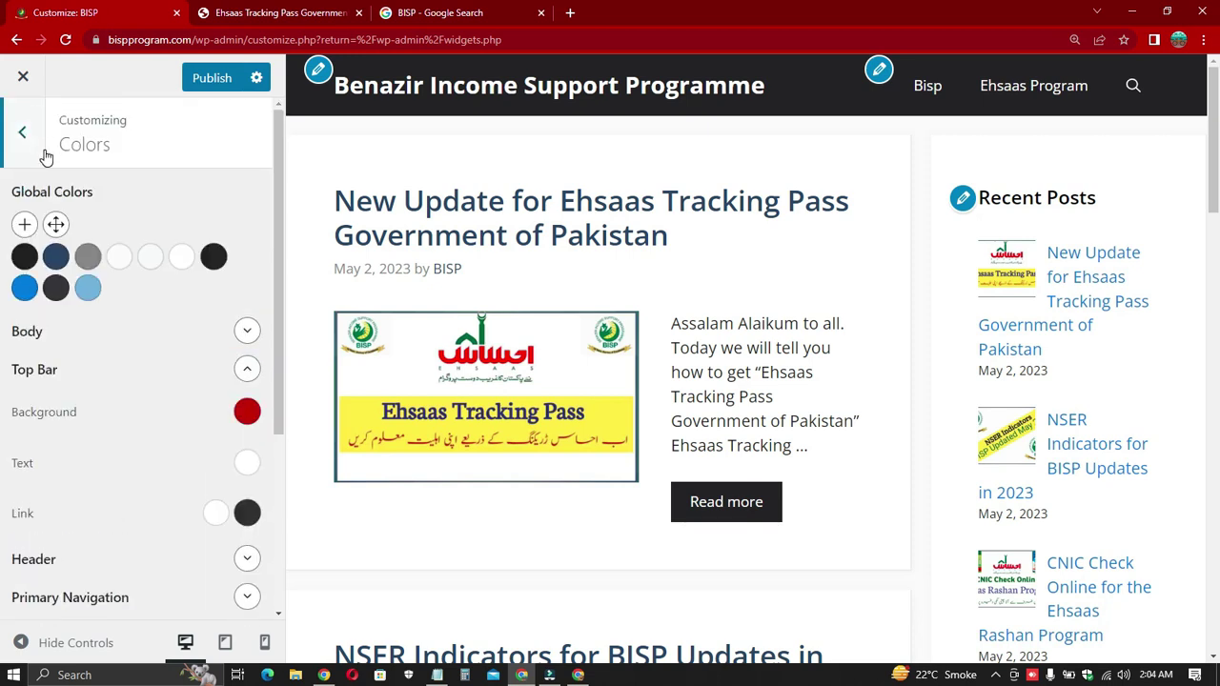
Step: Return to the main customizer options and publish the changes
left_click(20, 138)
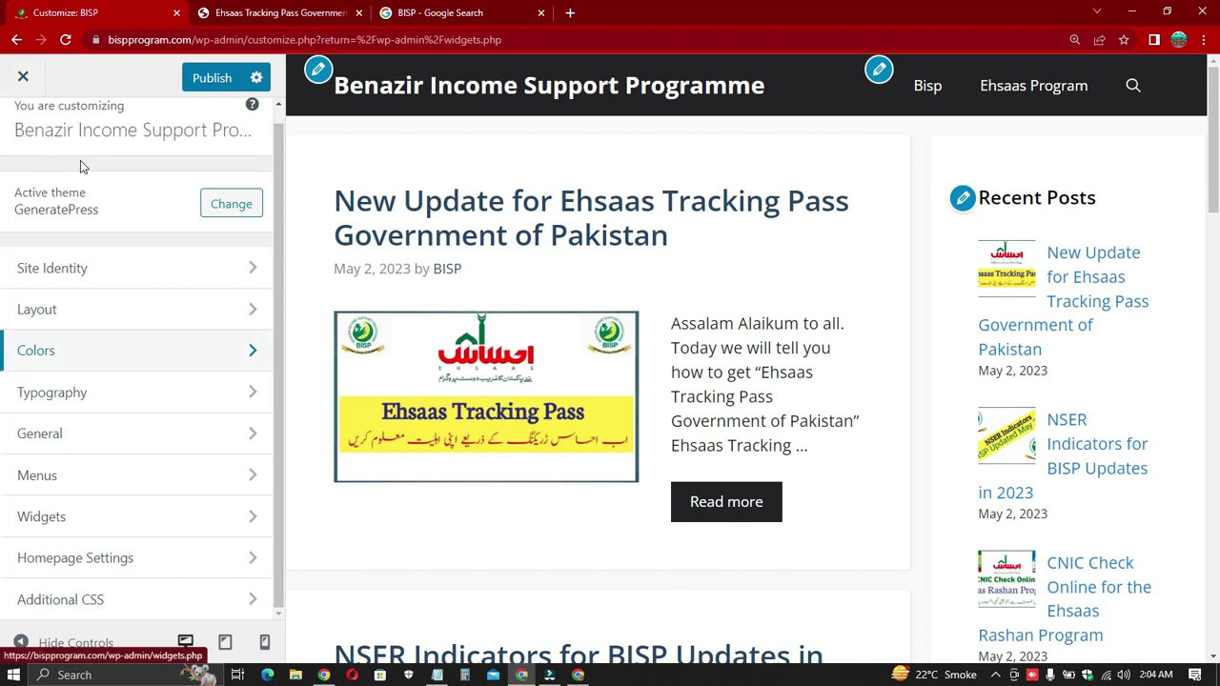
scroll(80, 160, "up", 1)
left_click(213, 81)
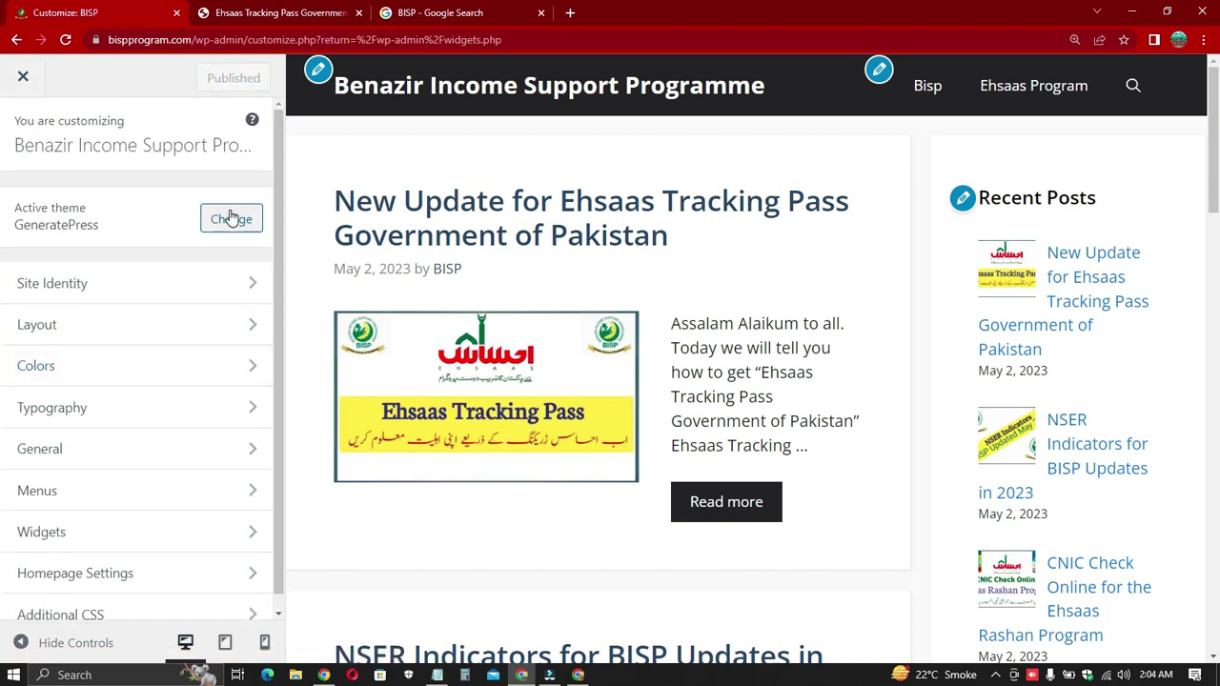
scroll(637, 297, "down", 5)
scroll(636, 298, "up", 5)
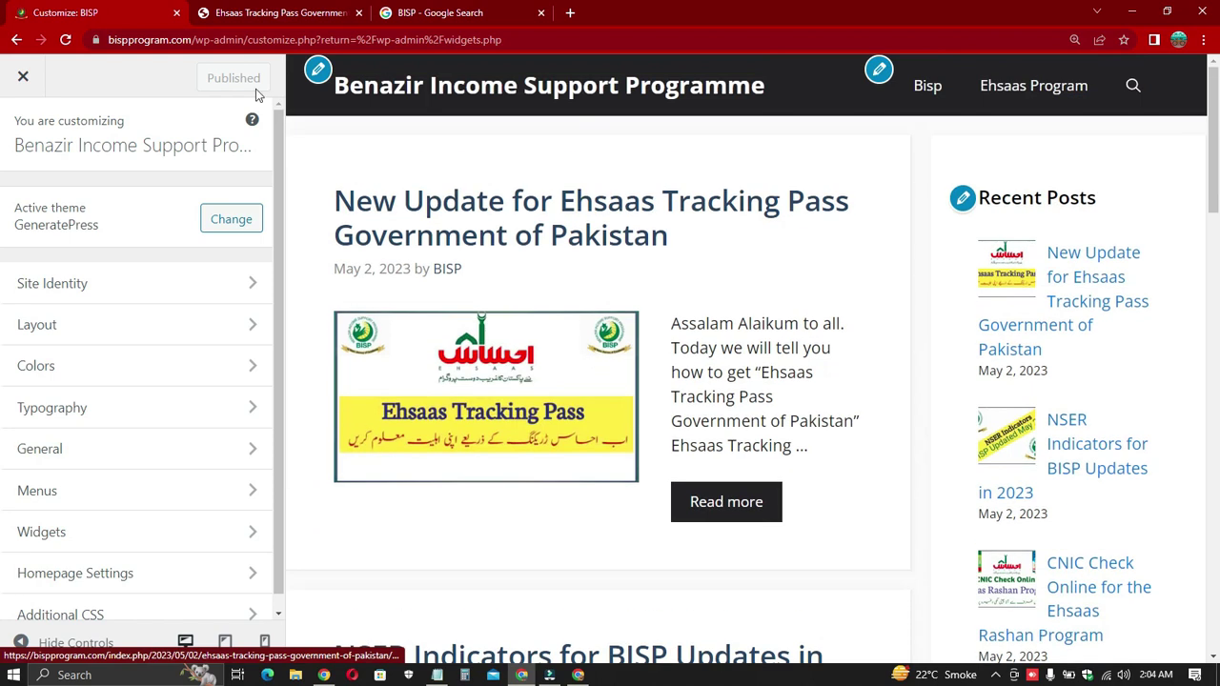
Step: Reload the open Ehsaas Tracking Pass post on the live site to check the published changes
left_click(271, 12)
left_click(66, 41)
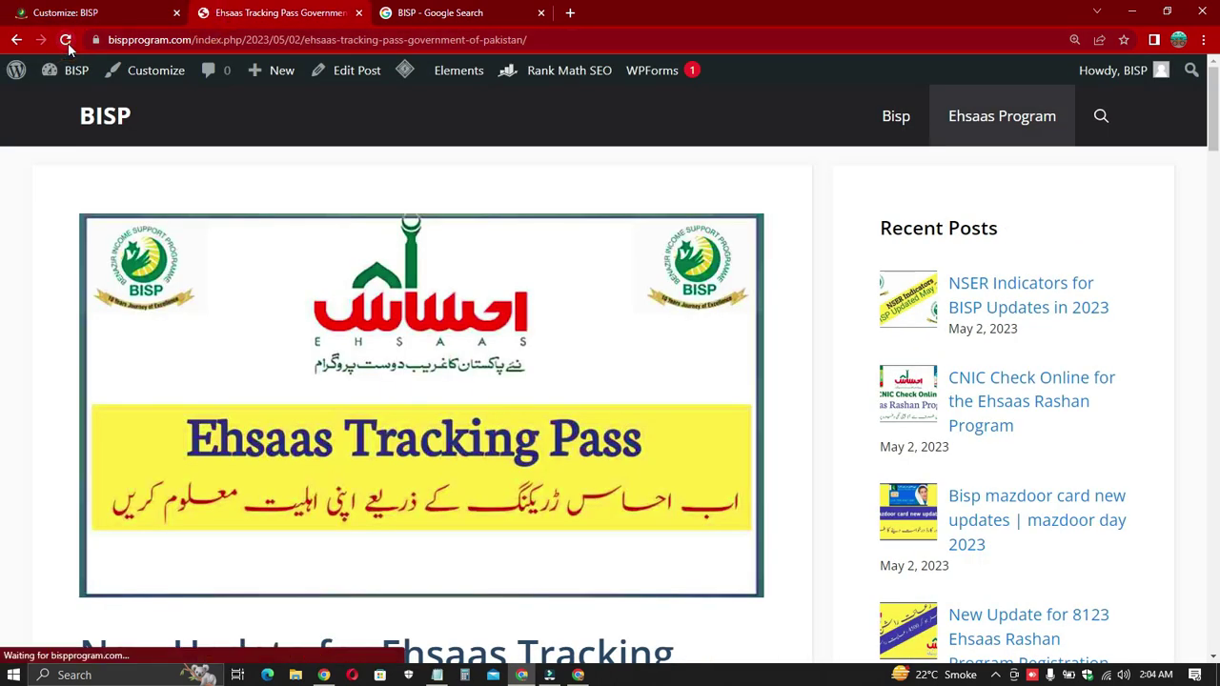
scroll(229, 183, "down", 4)
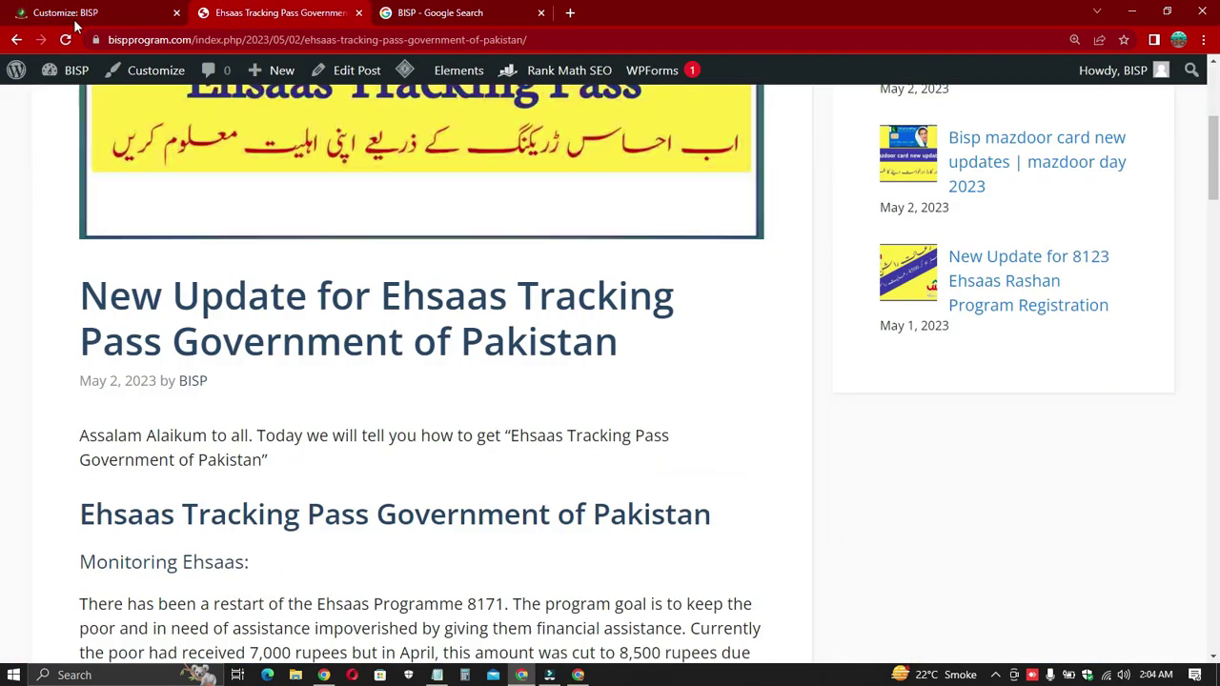
Step: Close the customizer and review the Ehsaas Tracking Pass post down to its comment form
left_click(58, 13)
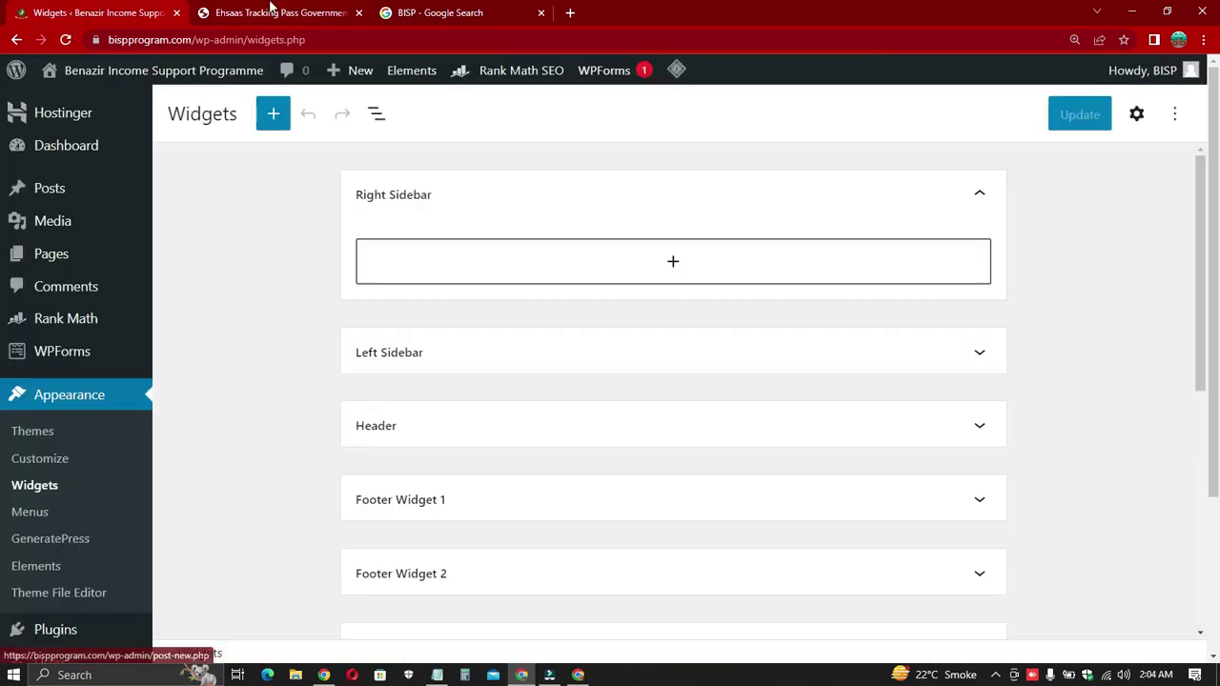
left_click(272, 12)
scroll(408, 303, "up", 4)
scroll(408, 303, "down", 5)
scroll(408, 303, "down", 20)
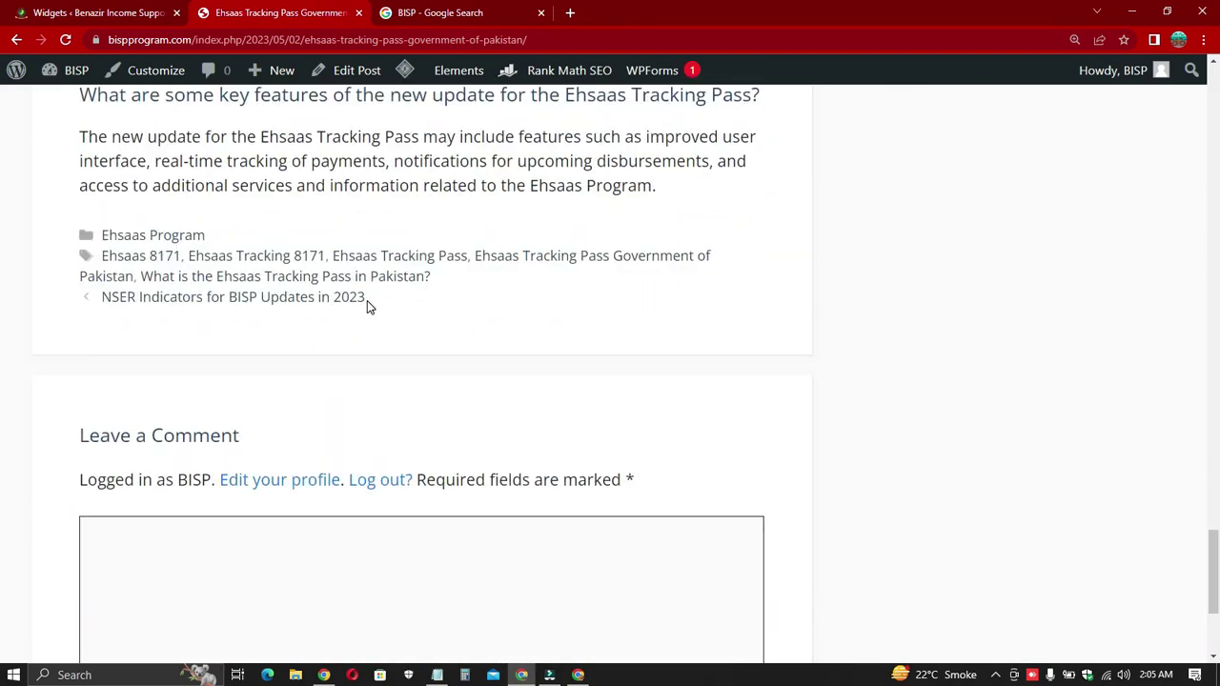
Step: Check the remainder of the Ehsaas Tracking Pass post down to the page footer
scroll(367, 299, "down", 3)
scroll(324, 419, "up", 12)
scroll(324, 420, "up", 5)
scroll(865, 506, "down", 15)
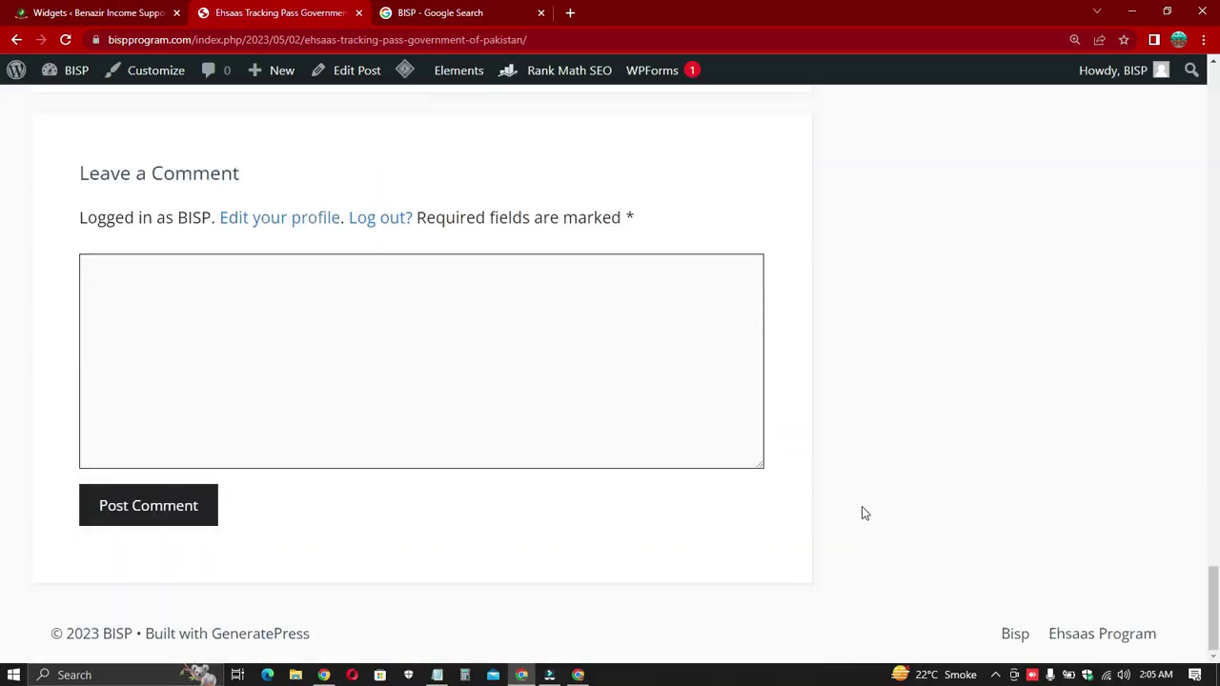
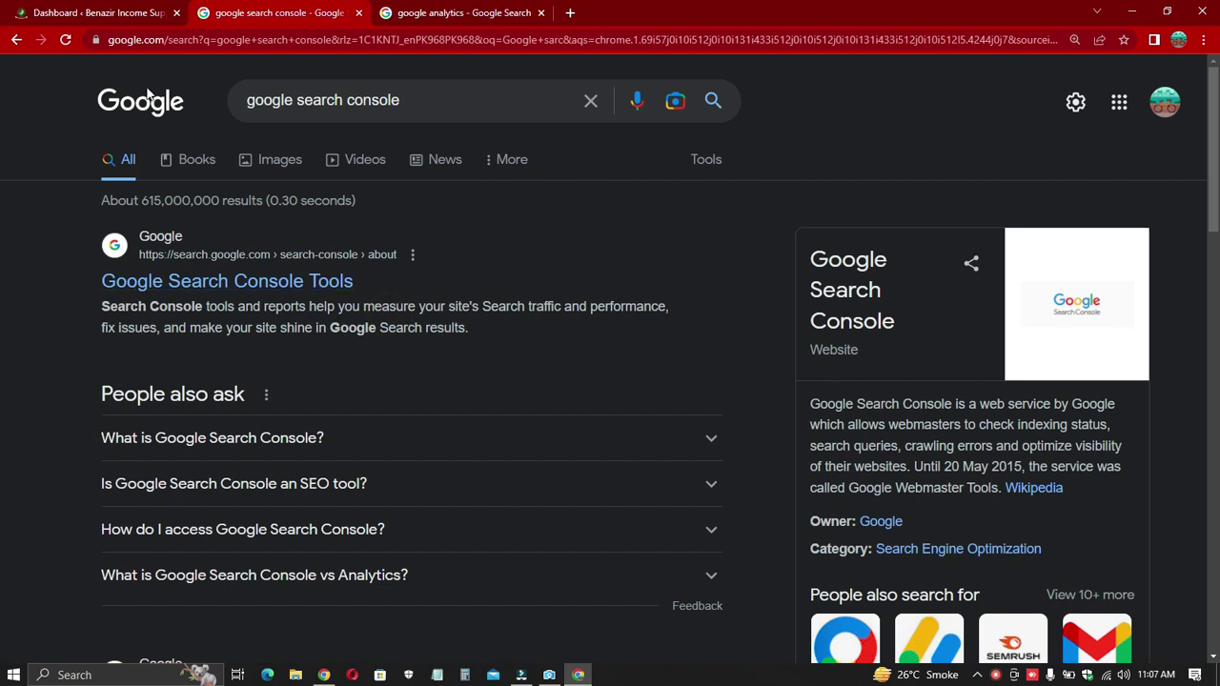
Step: Open the Rank Math modules in the WordPress dashboard and enable the 404 Monitor module
left_click(482, 20)
left_click(285, 18)
left_click(129, 15)
scroll(53, 318, "down", 3)
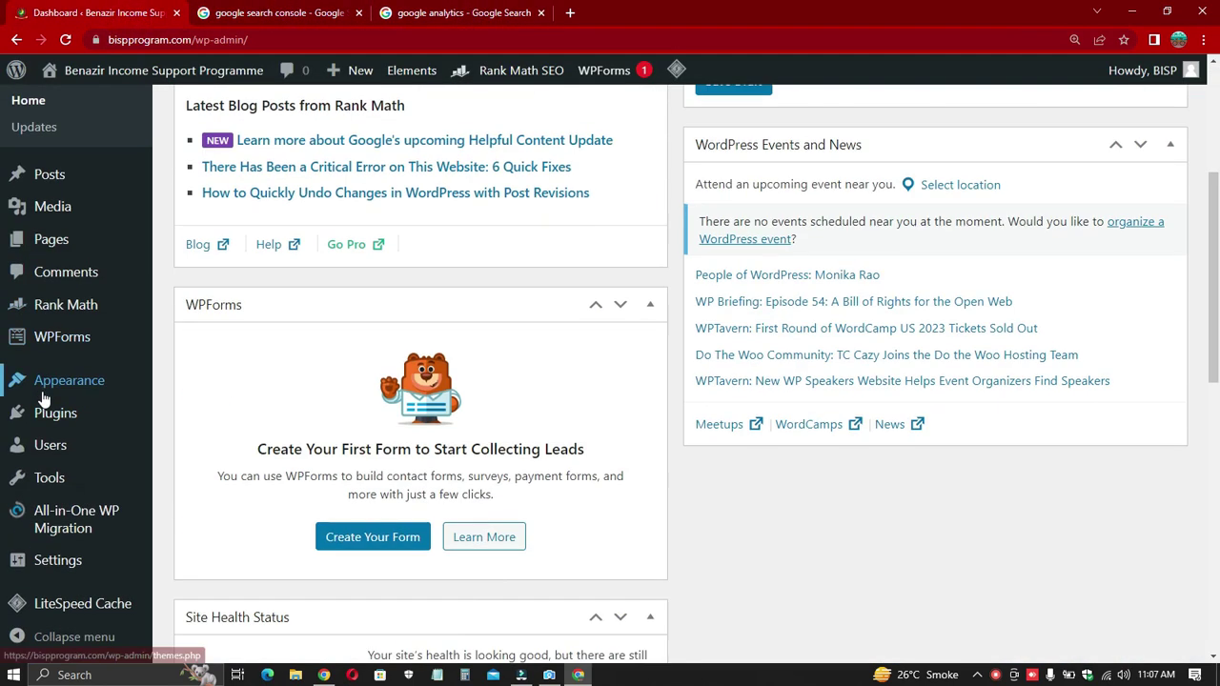
left_click(81, 312)
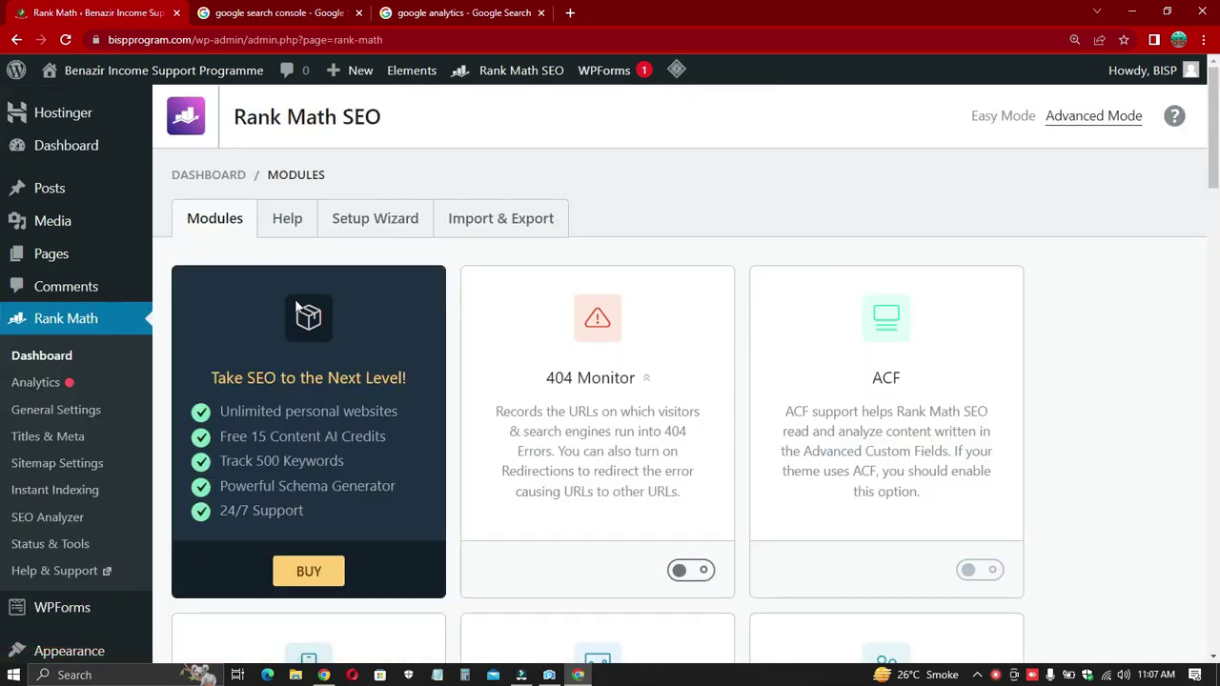
scroll(604, 333, "down", 3)
scroll(631, 348, "up", 2)
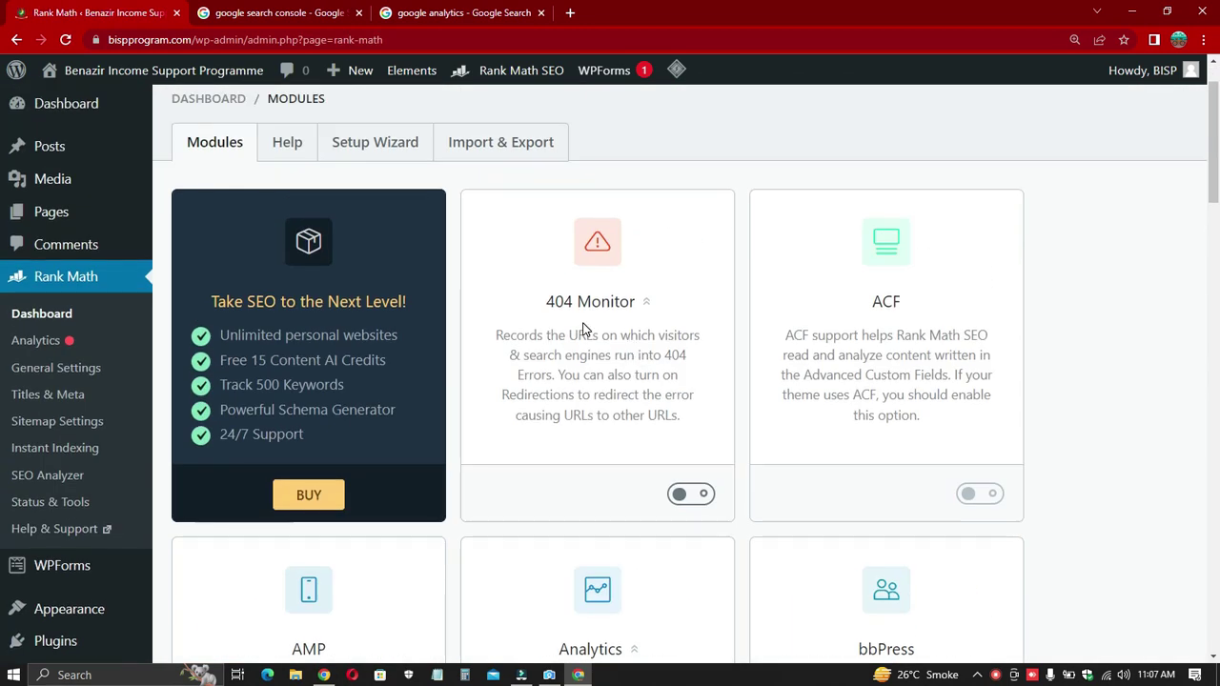
left_click(698, 494)
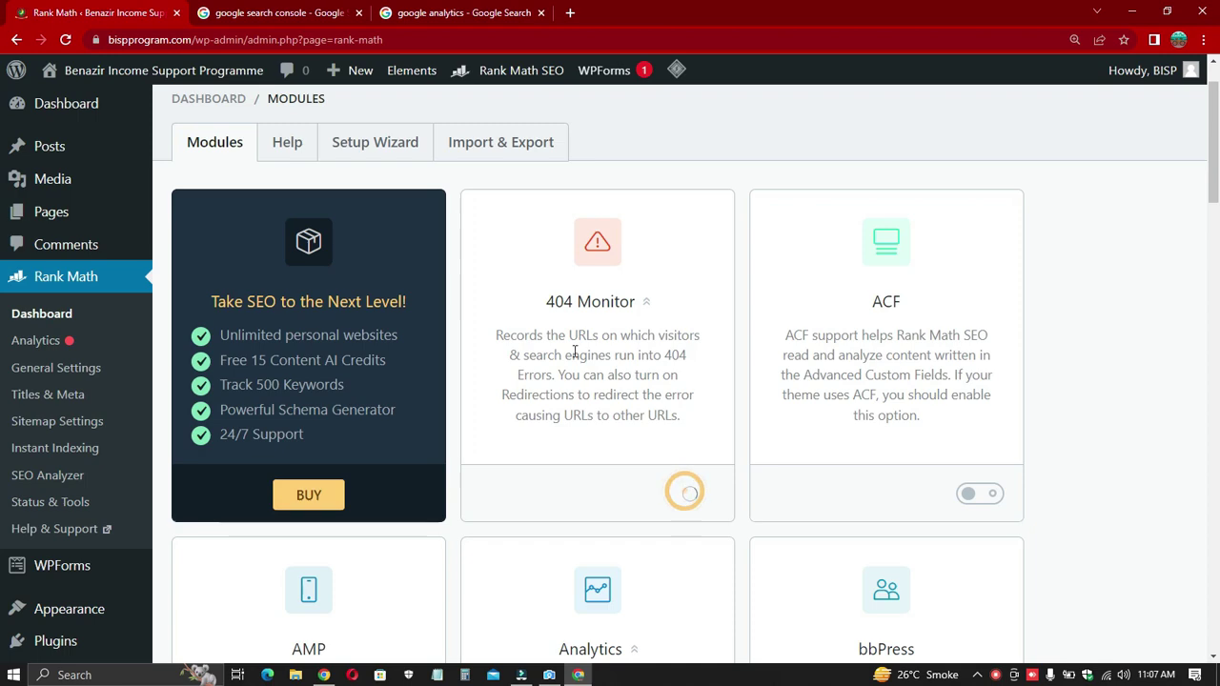
Step: Look over the remaining Rank Math modules and review the general options in Sitemap Settings
scroll(715, 389, "down", 3)
scroll(614, 370, "down", 10)
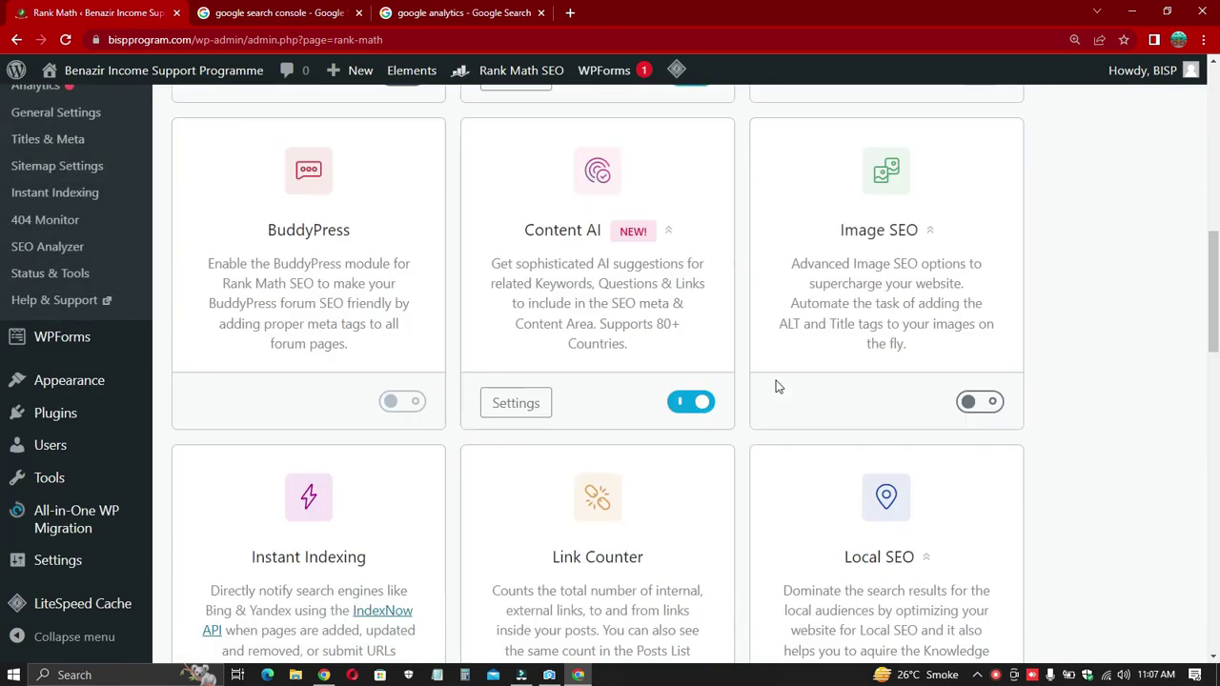
scroll(55, 217, "up", 2)
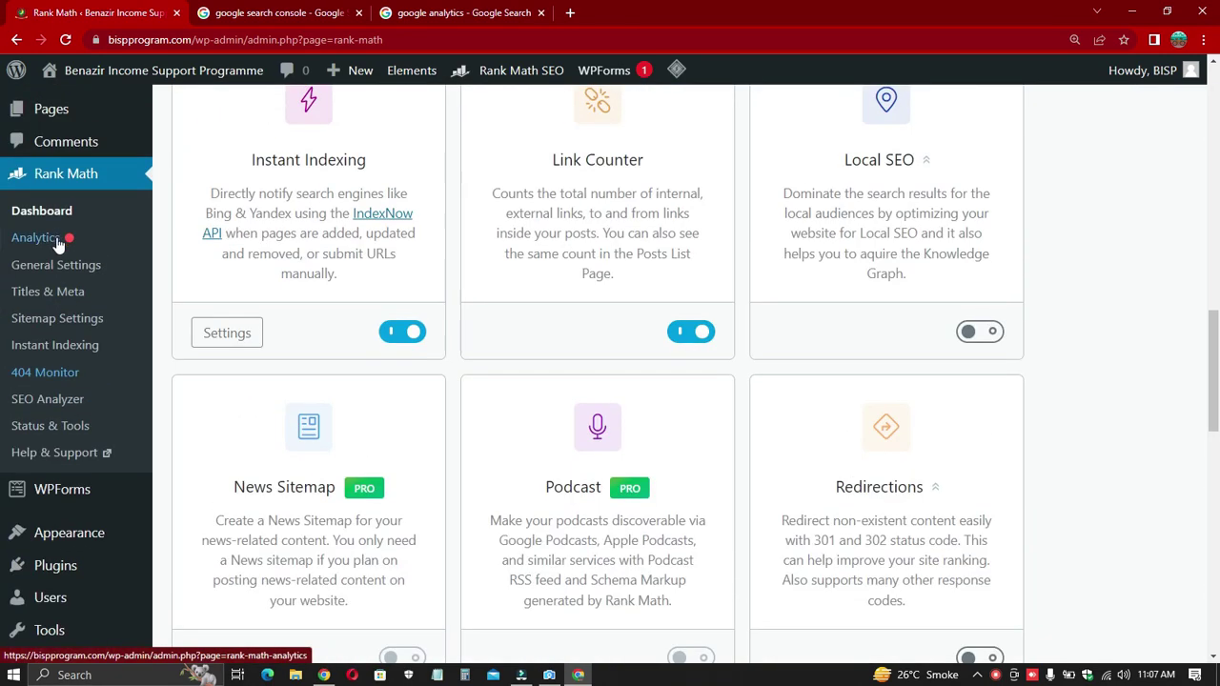
left_click(54, 323)
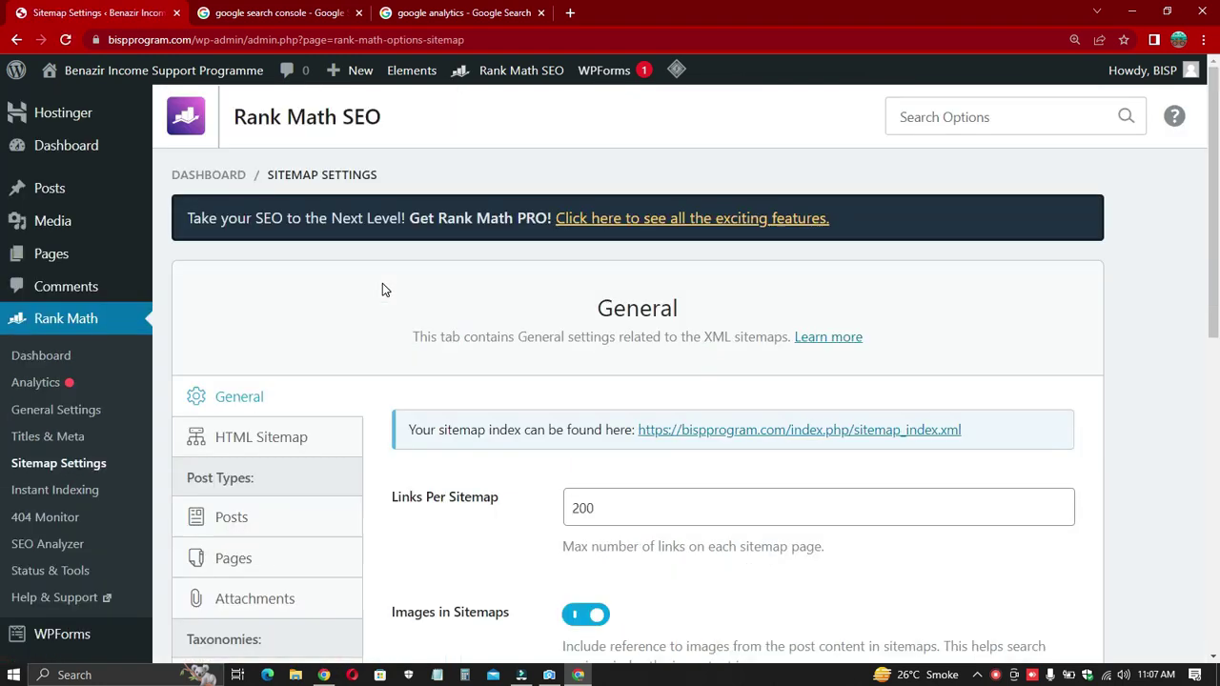
scroll(615, 369, "down", 2)
scroll(600, 367, "down", 3)
scroll(348, 373, "up", 2)
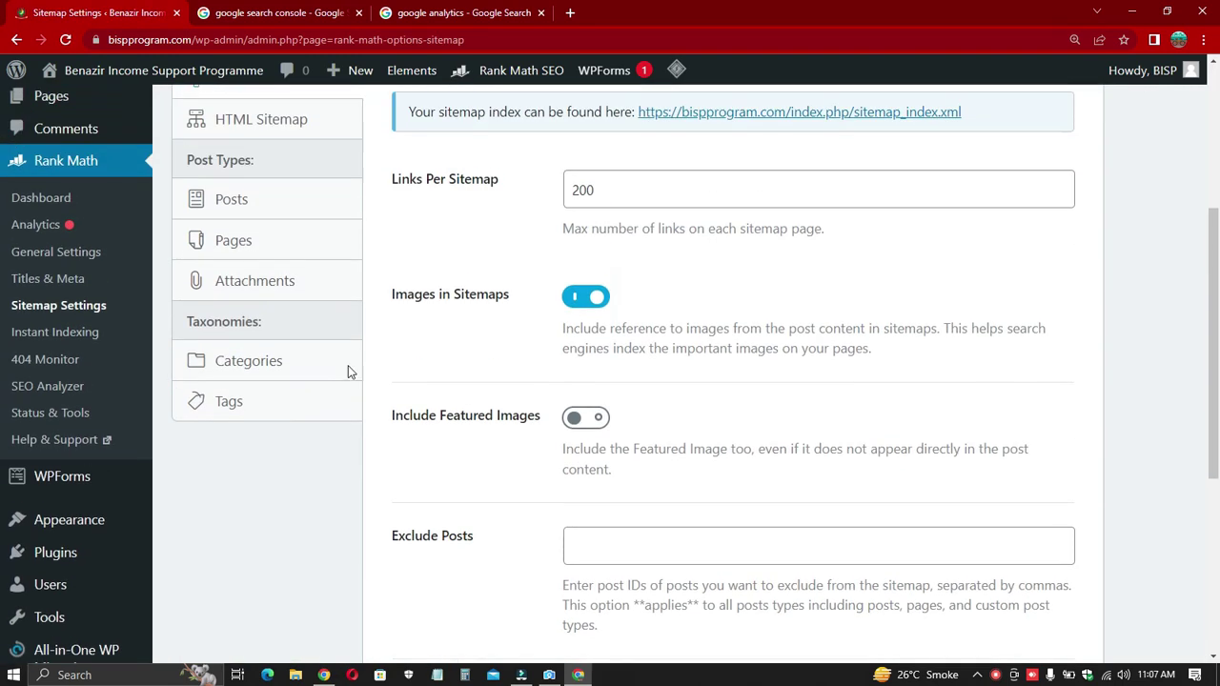
scroll(496, 315, "up", 2)
scroll(506, 289, "up", 1)
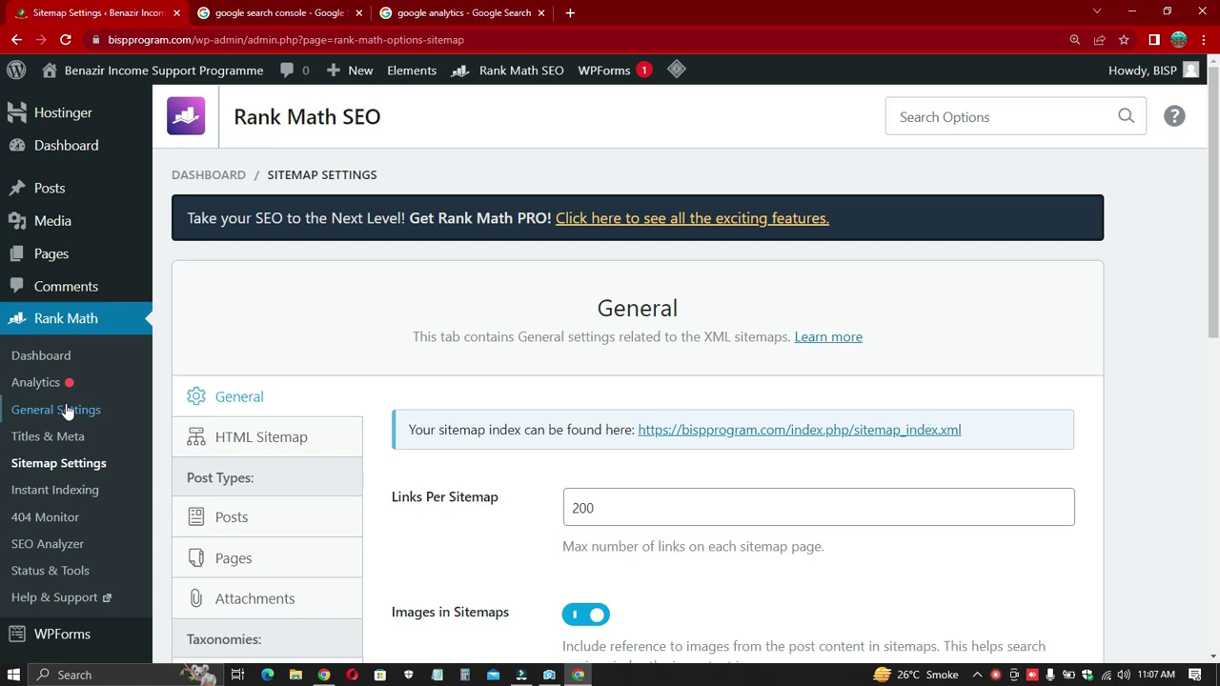
Step: Open Google Search Console from the Google search results and start it to reach the property type choice
left_click(272, 11)
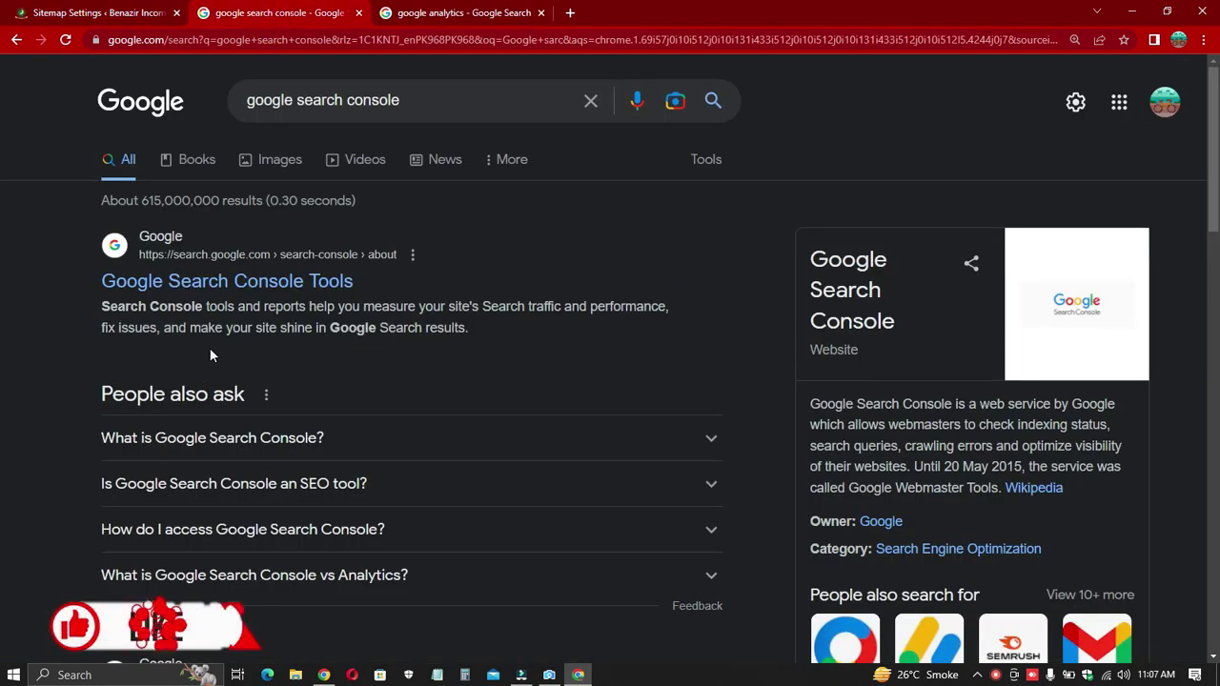
left_click_drag(248, 100, 400, 100)
left_click(325, 103)
left_click(41, 295)
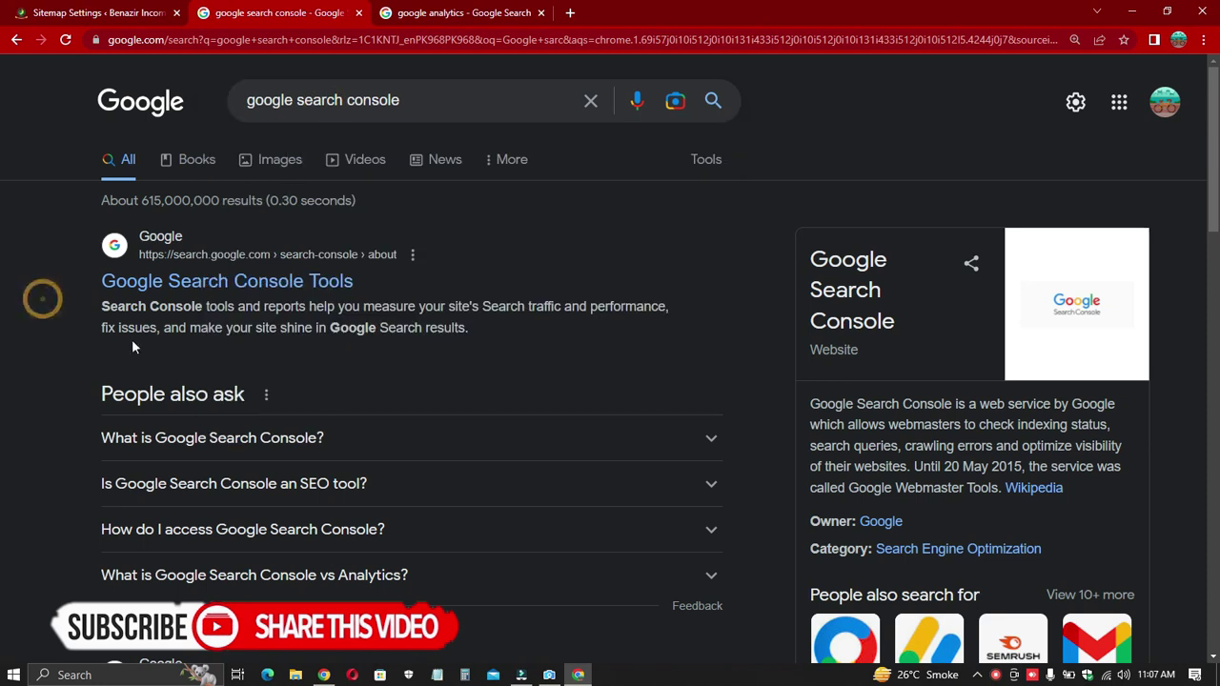
left_click(170, 280)
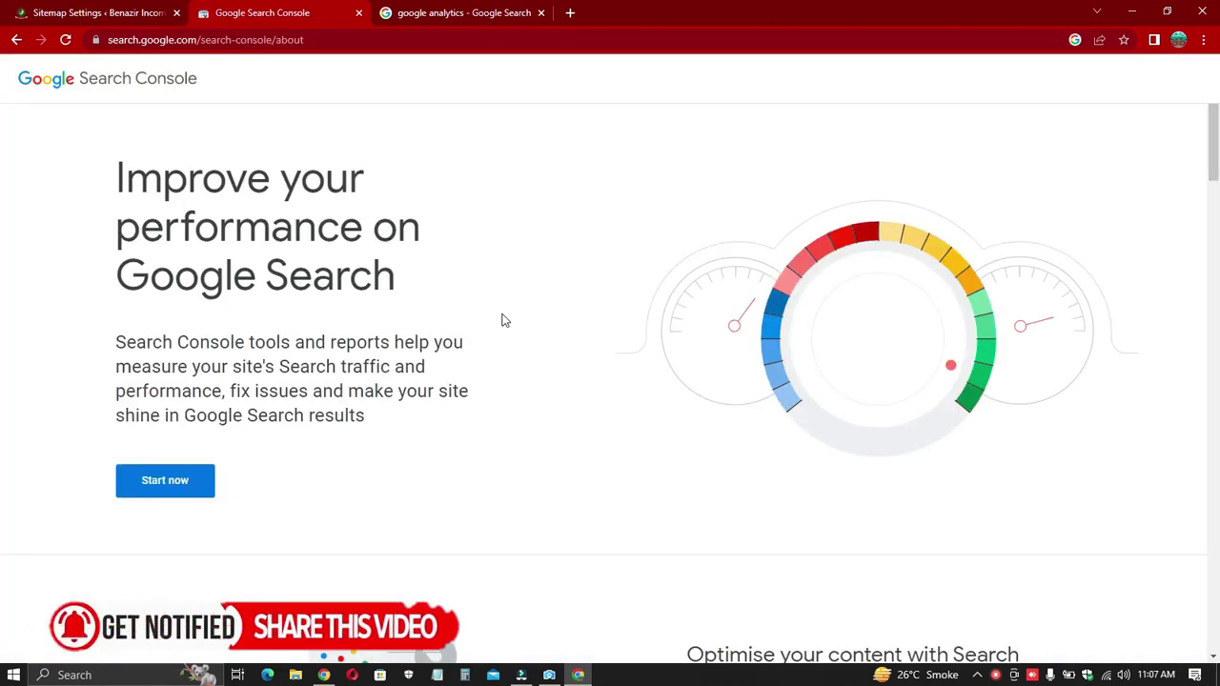
left_click(165, 491)
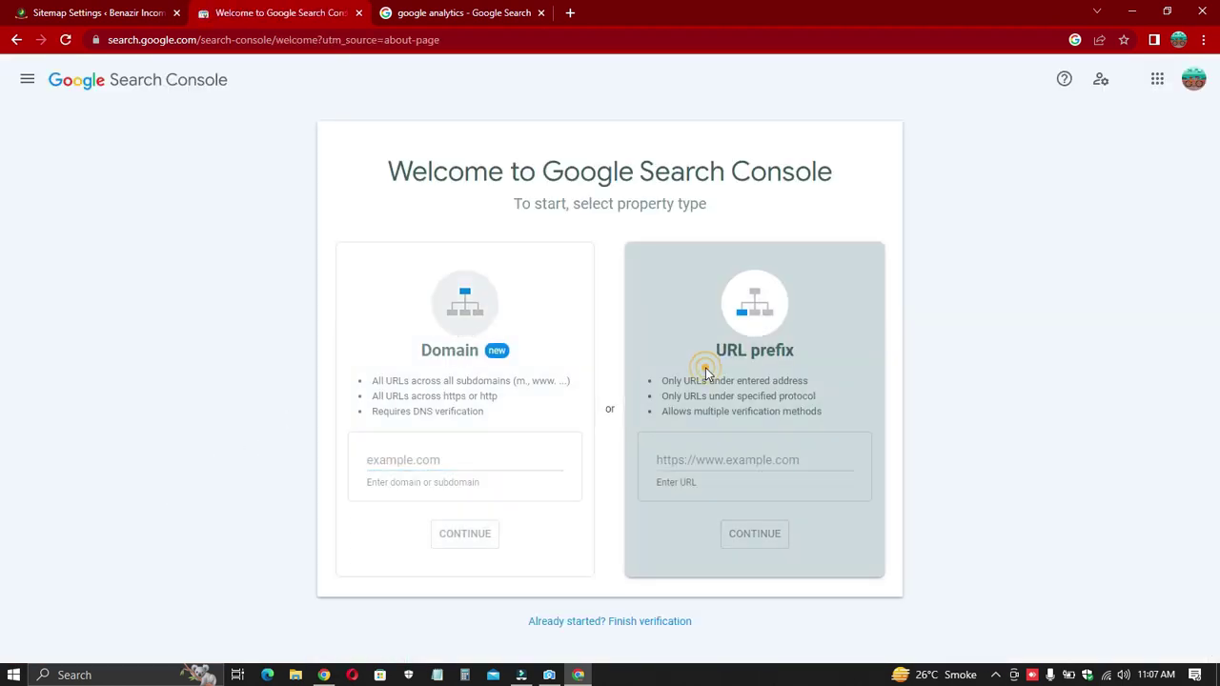
Step: Open the live site's homepage in a new tab from the WordPress dashboard and copy its web address
left_click(56, 19)
right_click(107, 71)
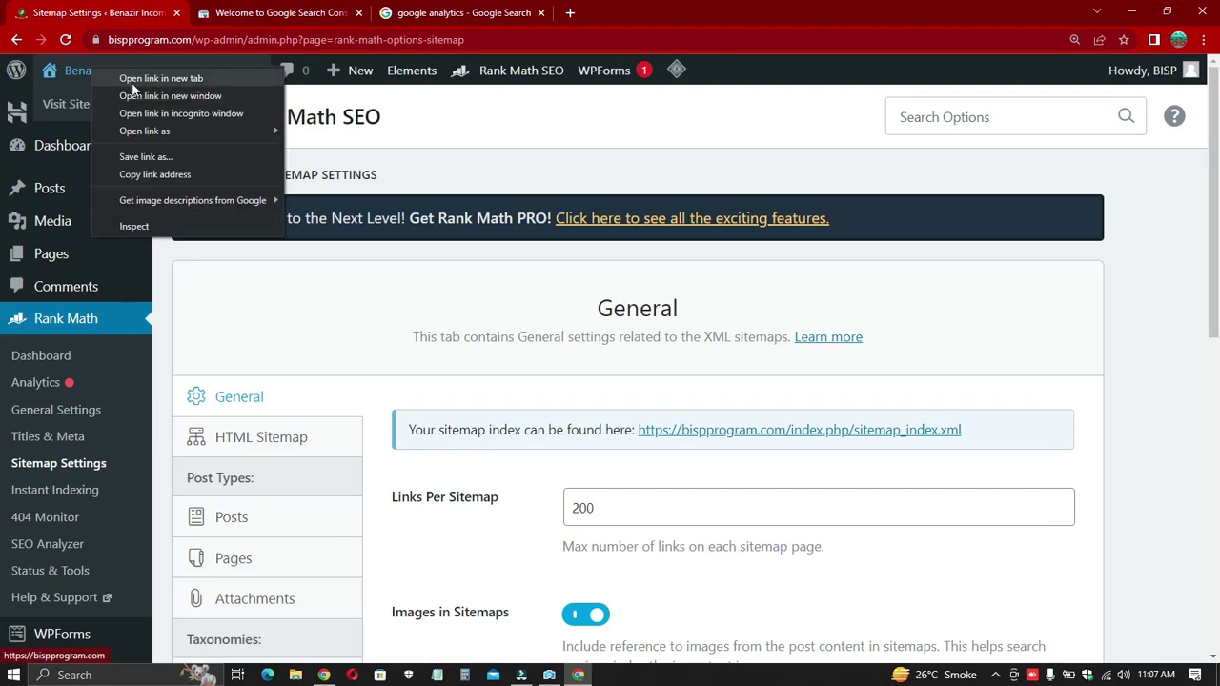
left_click(127, 80)
left_click(231, 19)
right_click(194, 41)
key("ctrl+c")
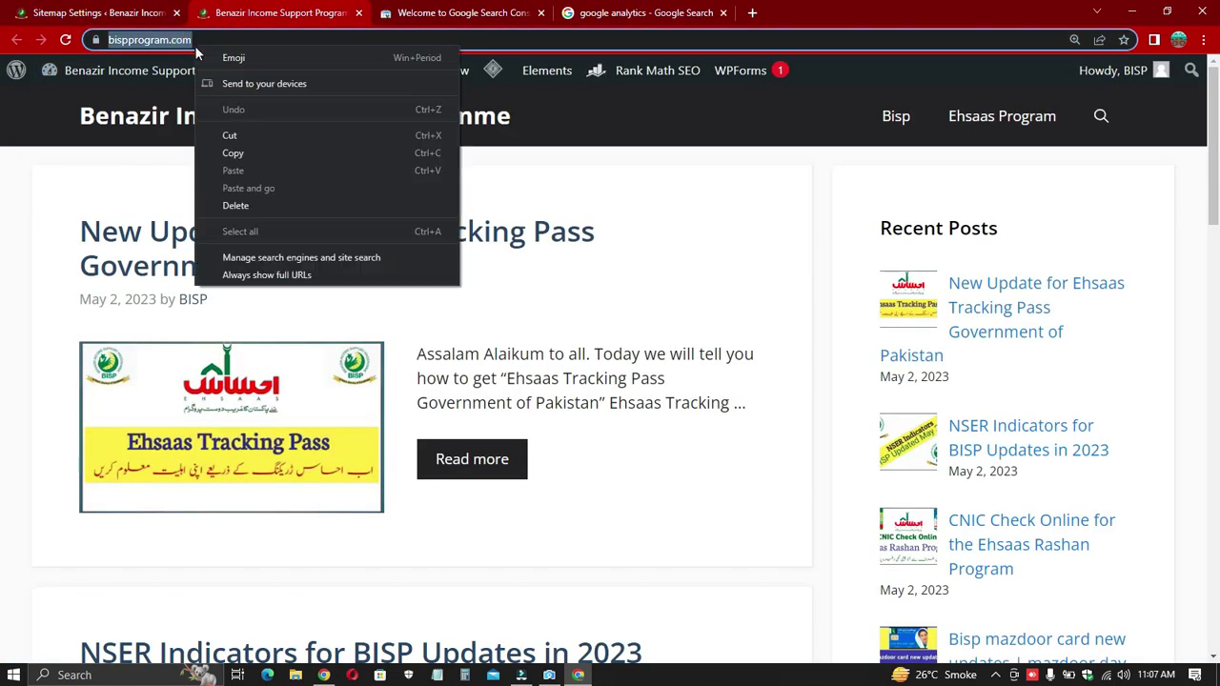
left_click(247, 158)
left_click(459, 15)
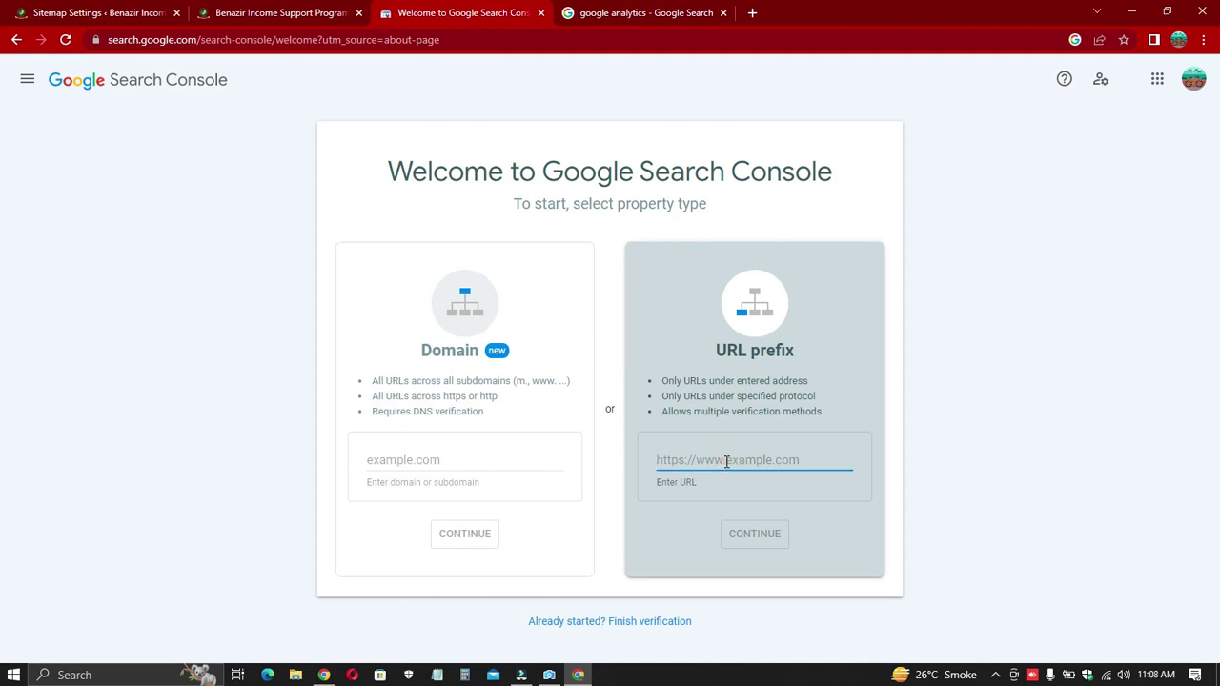
key("ctrl+v")
left_click(743, 539)
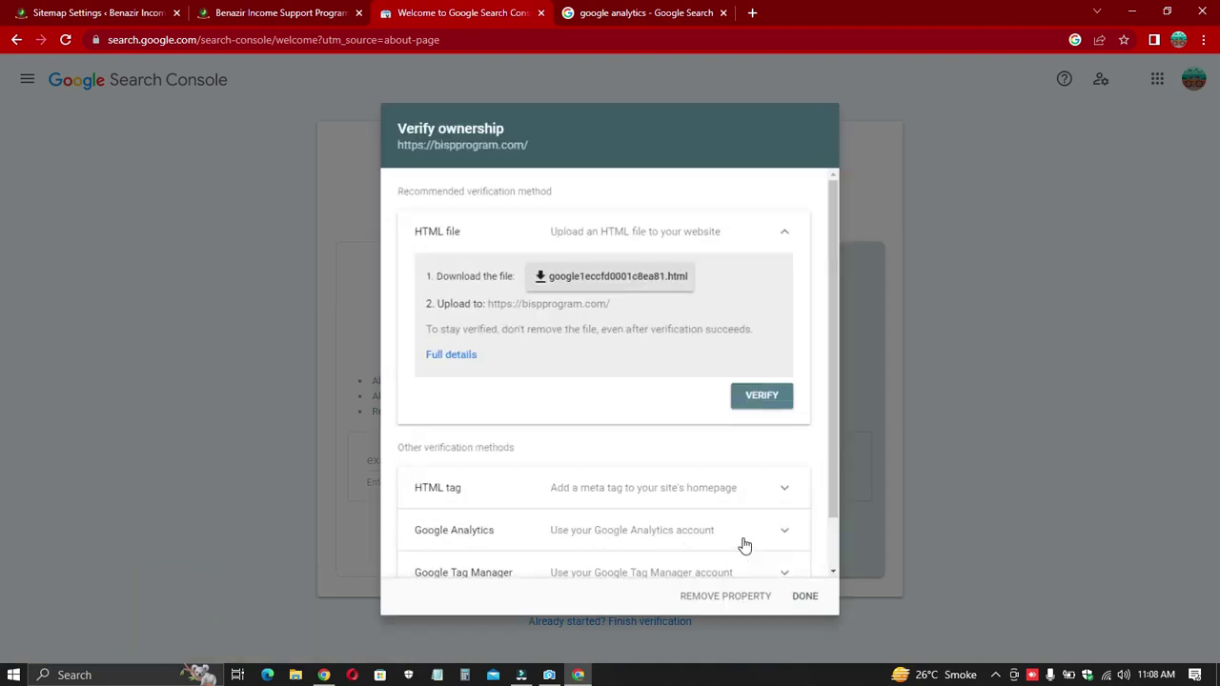
Step: Collapse the HTML file verification method, expand the HTML tag method and copy its meta tag
scroll(596, 335, "down", 1)
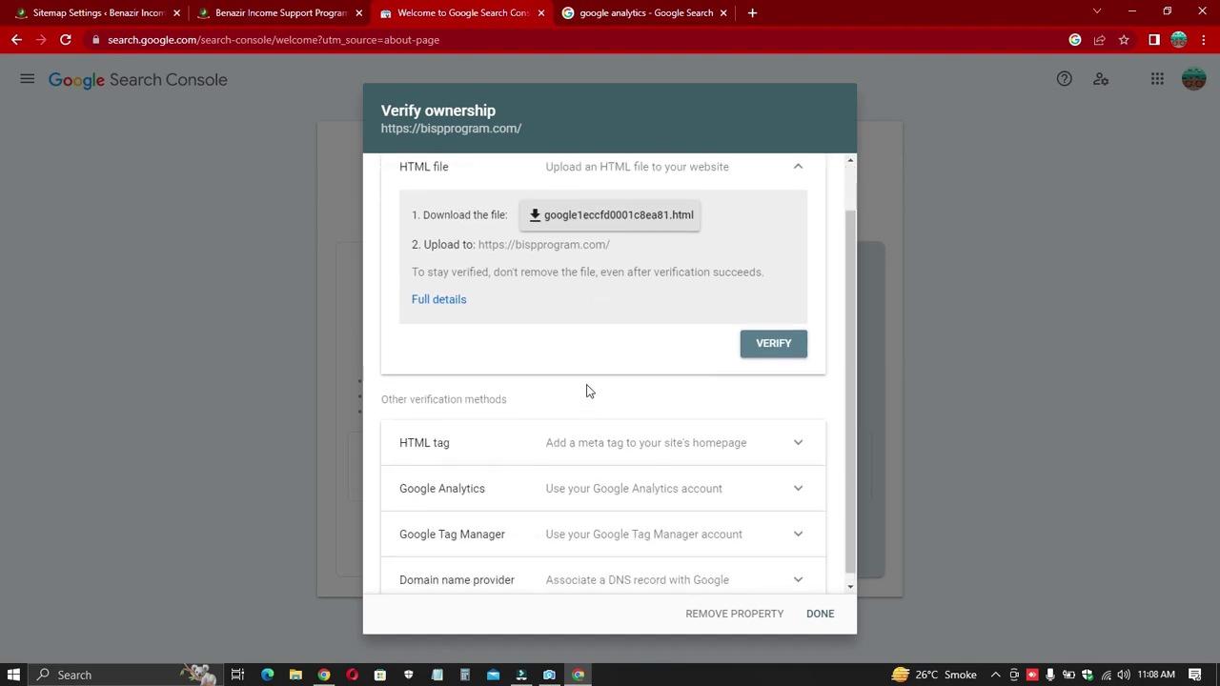
scroll(585, 389, "up", 1)
left_click(569, 220)
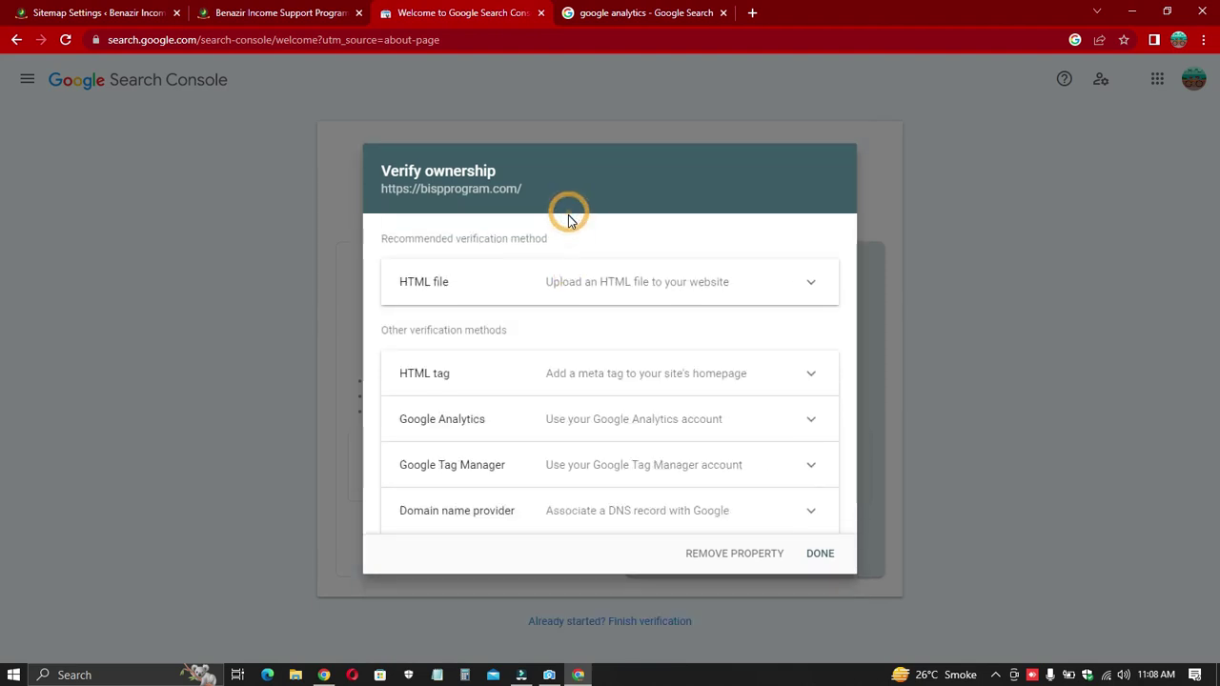
left_click(425, 379)
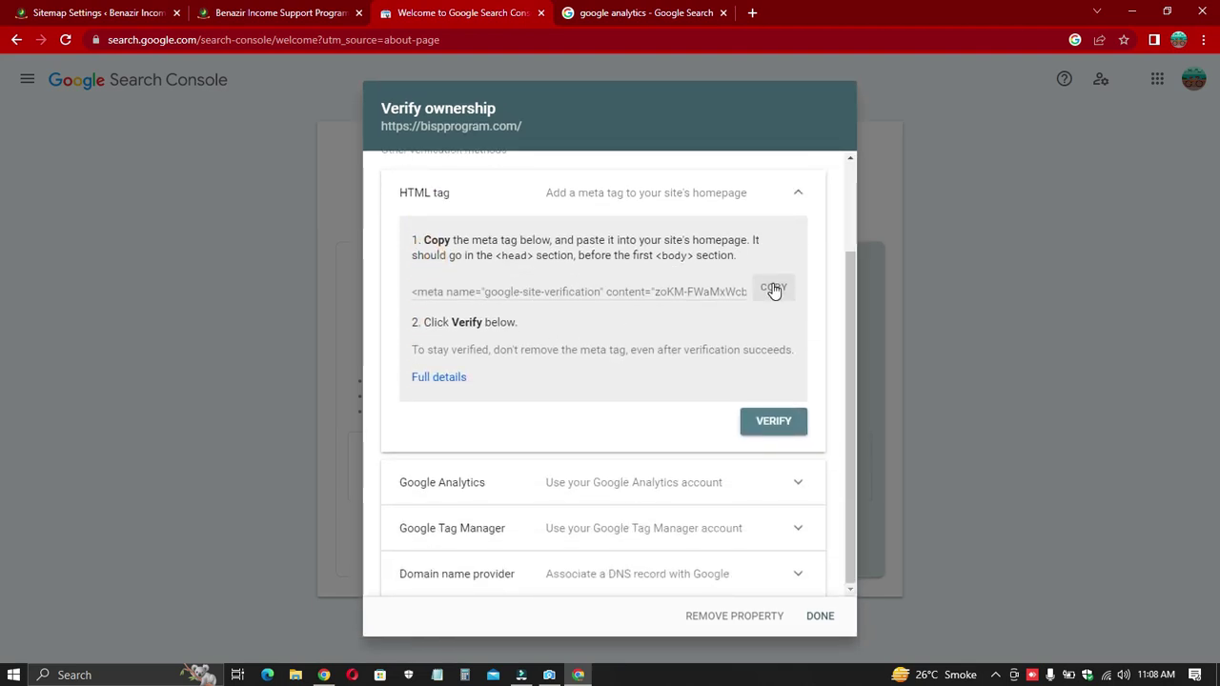
left_click(774, 289)
Step: Open GeneratePress's header.php in the WordPress Theme File Editor, accepting the direct-editing warning
left_click(95, 13)
scroll(93, 139, "down", 2)
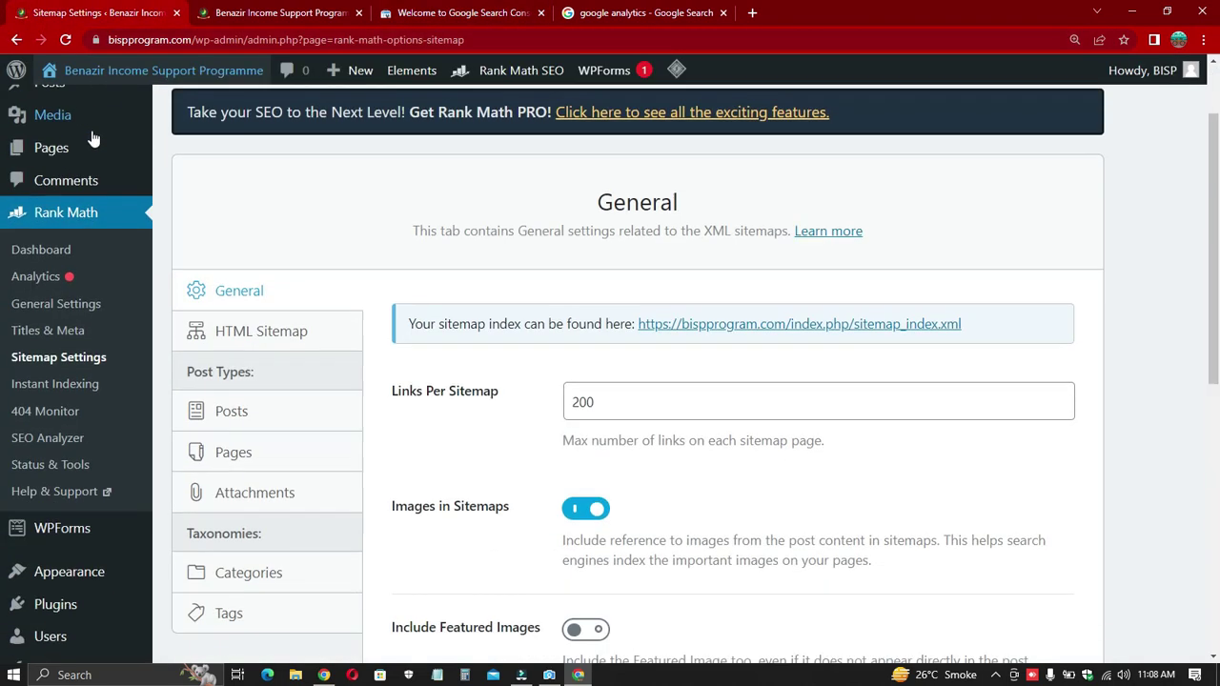
scroll(77, 191, "down", 2)
scroll(28, 227, "up", 3)
scroll(47, 248, "down", 4)
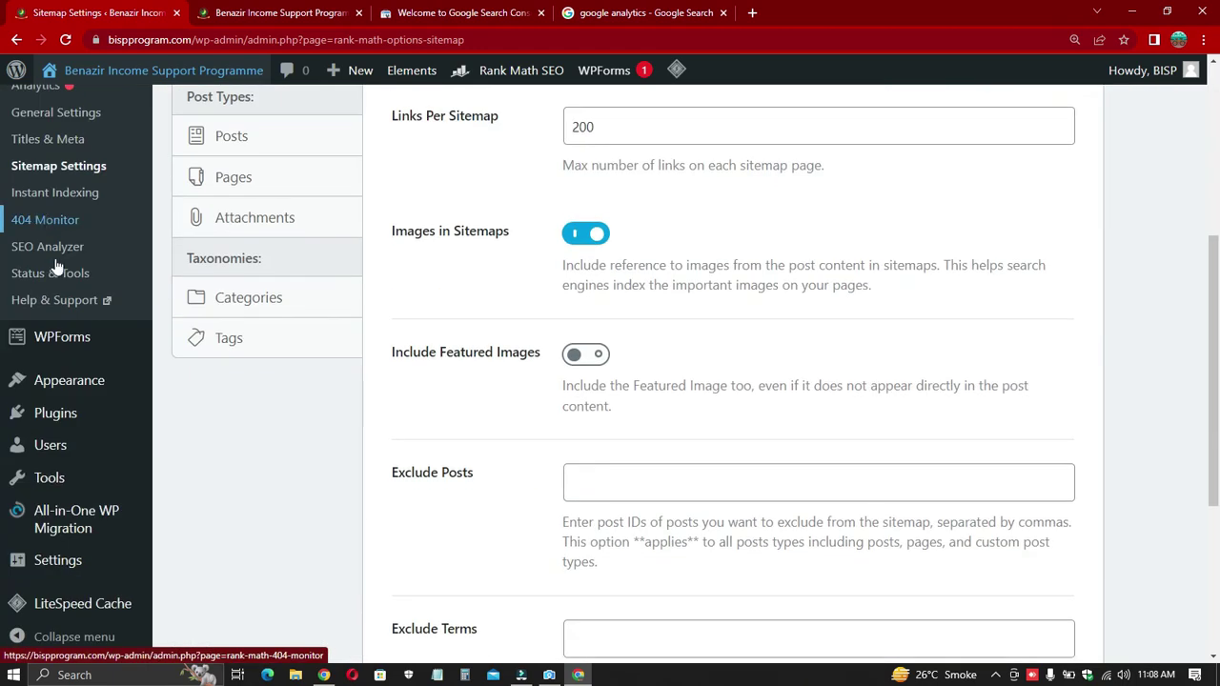
mouse_move(36, 386)
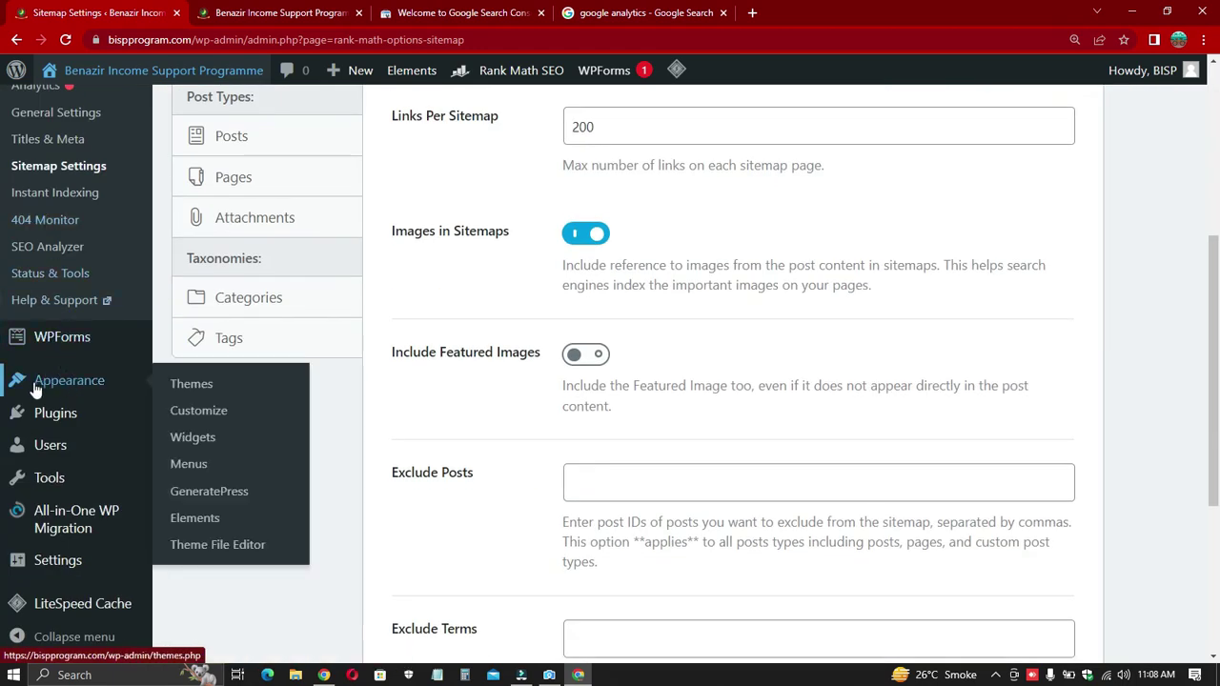
left_click(236, 549)
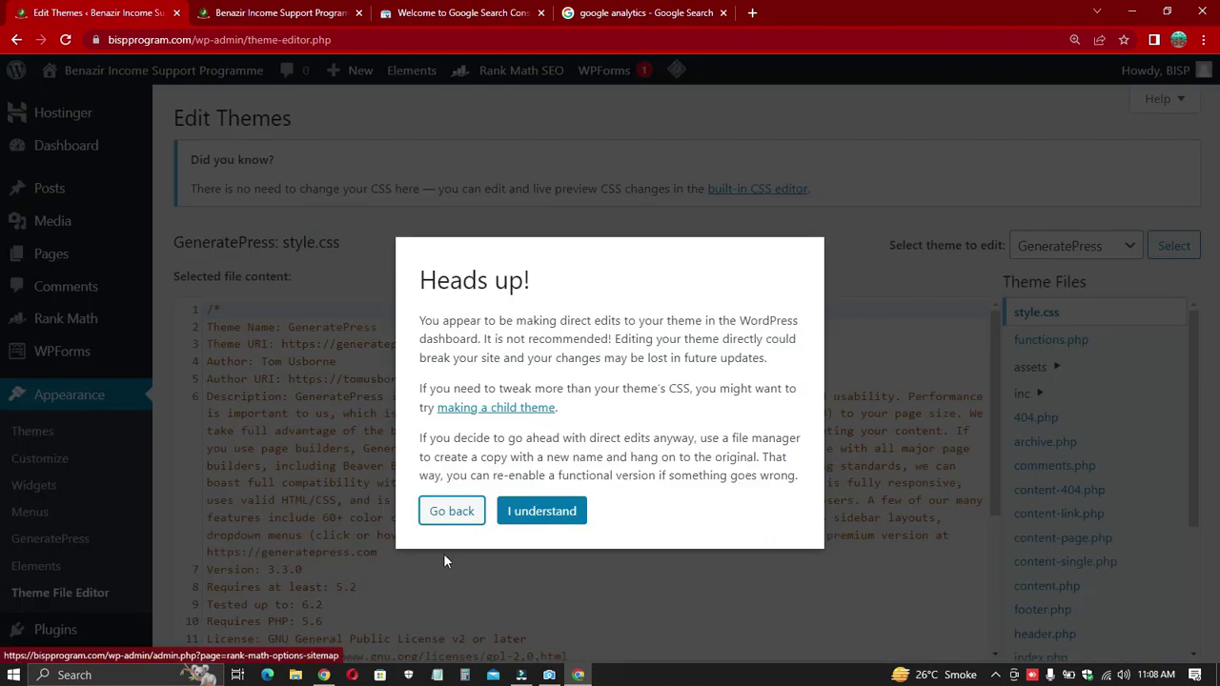
left_click(541, 511)
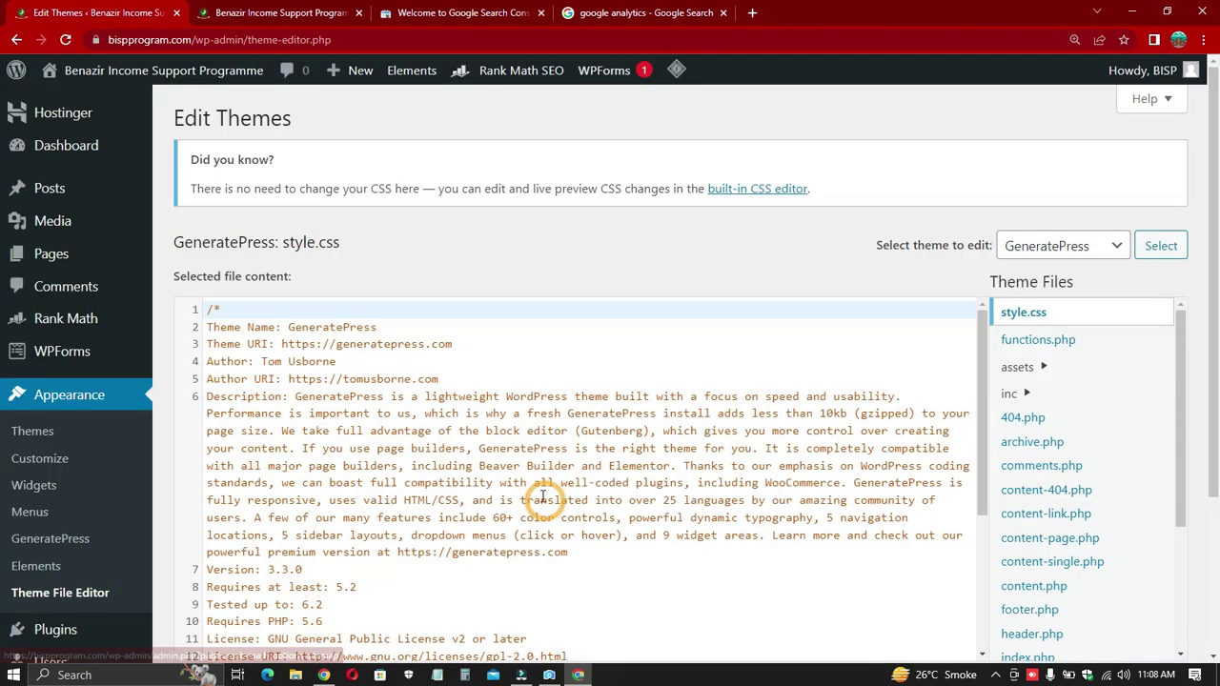
scroll(1119, 353, "down", 2)
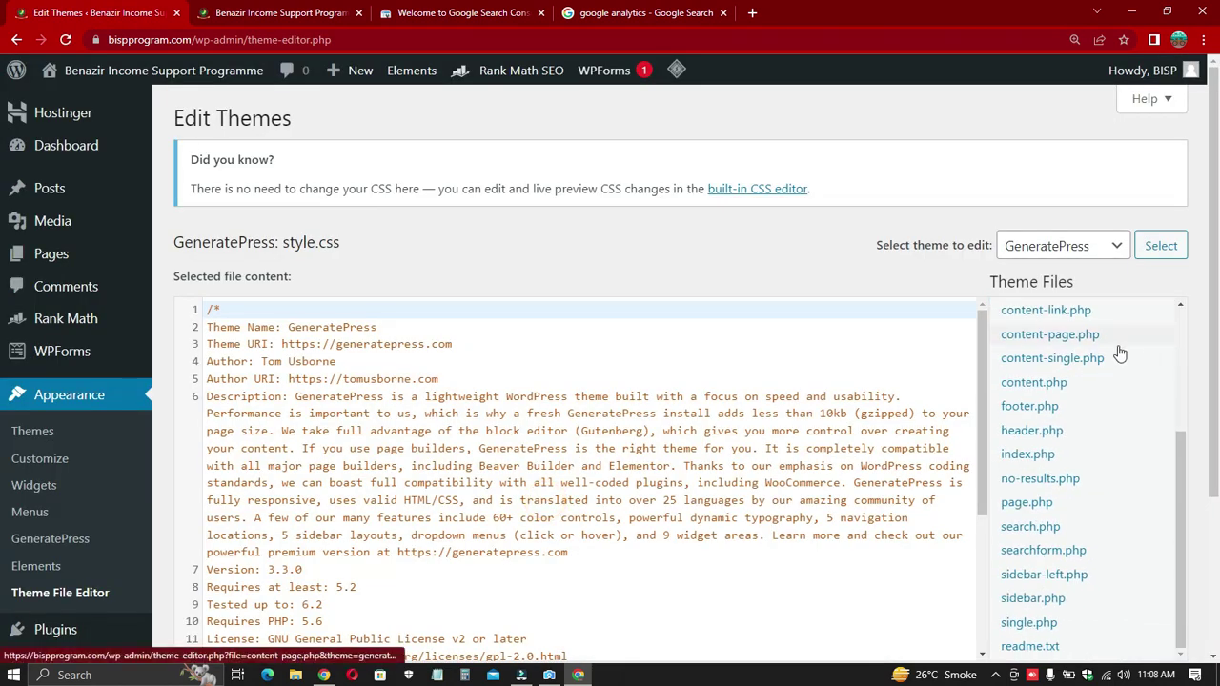
left_click(1034, 434)
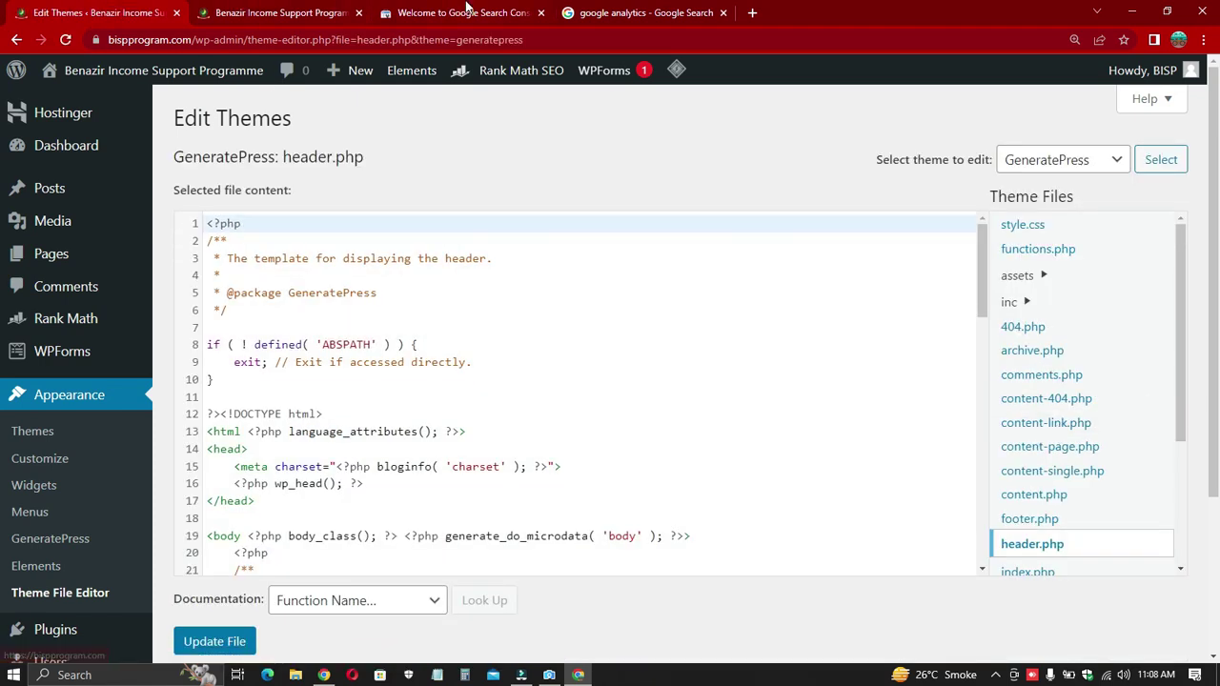
Step: Read the HTML tag instructions in Search Console for the meta tag's placement, then return to the theme editor
left_click(464, 13)
left_click_drag(423, 240, 522, 255)
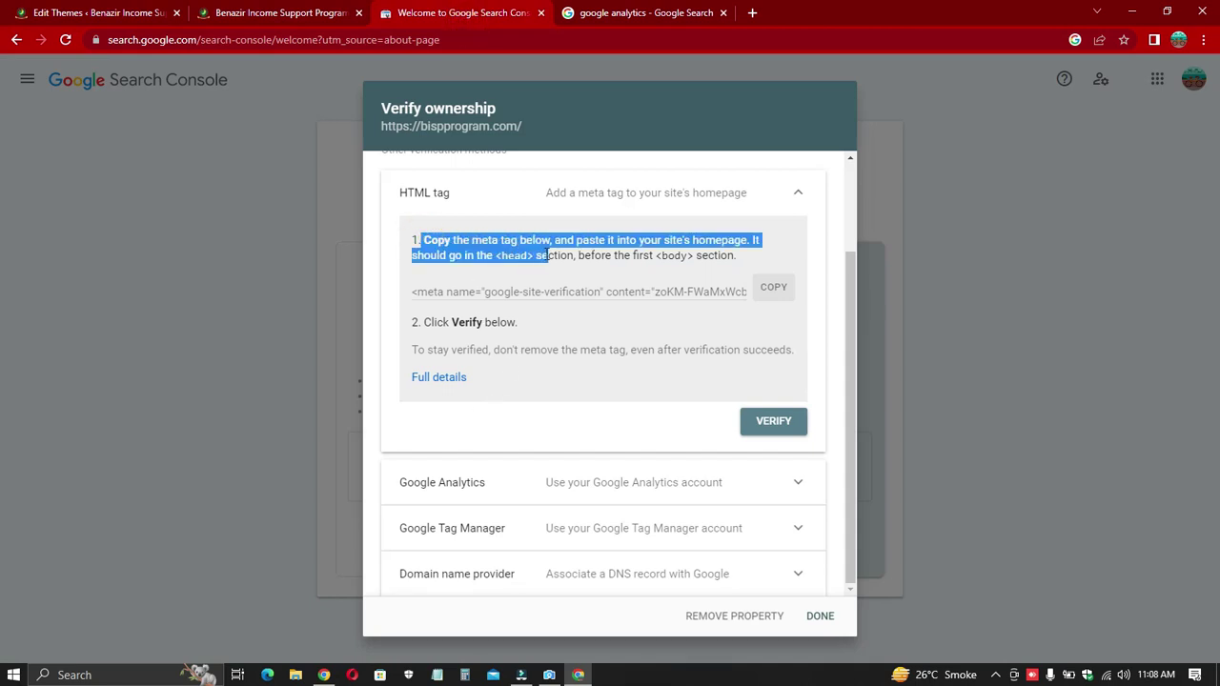
left_click(536, 256)
left_click(104, 13)
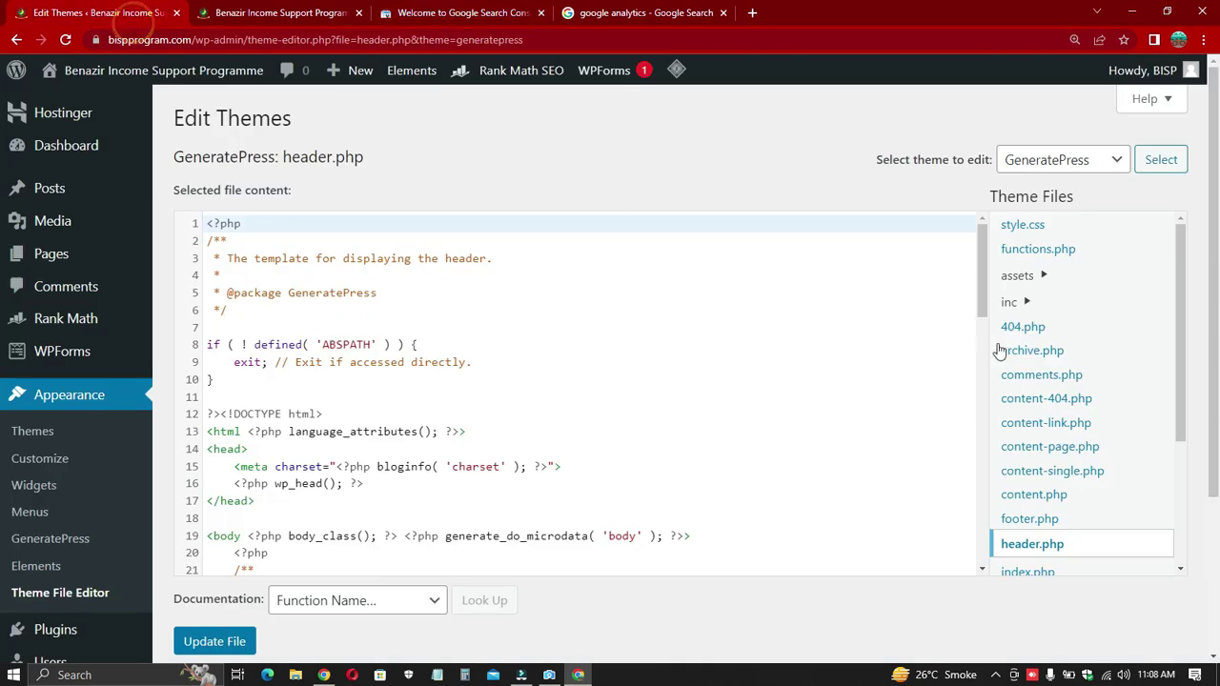
Step: Paste the google-site-verification meta tag on a new line directly below the opening head tag in header.php and update the file
scroll(286, 413, "down", 1)
left_click(264, 372)
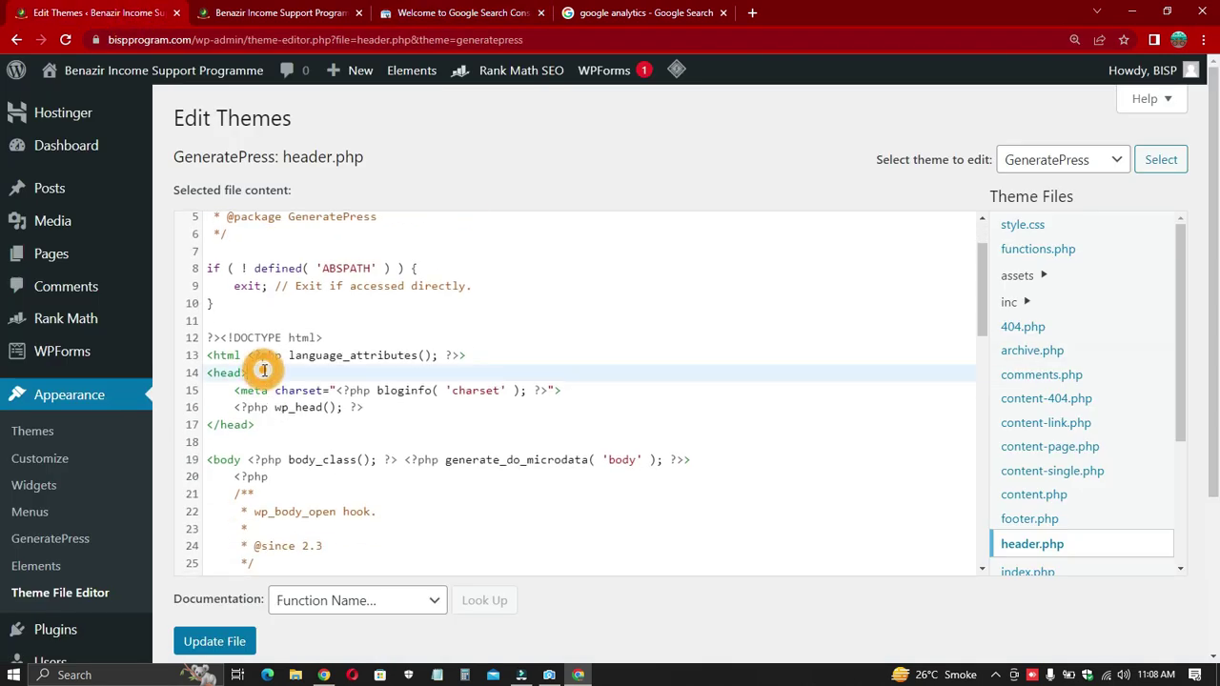
key("Return")
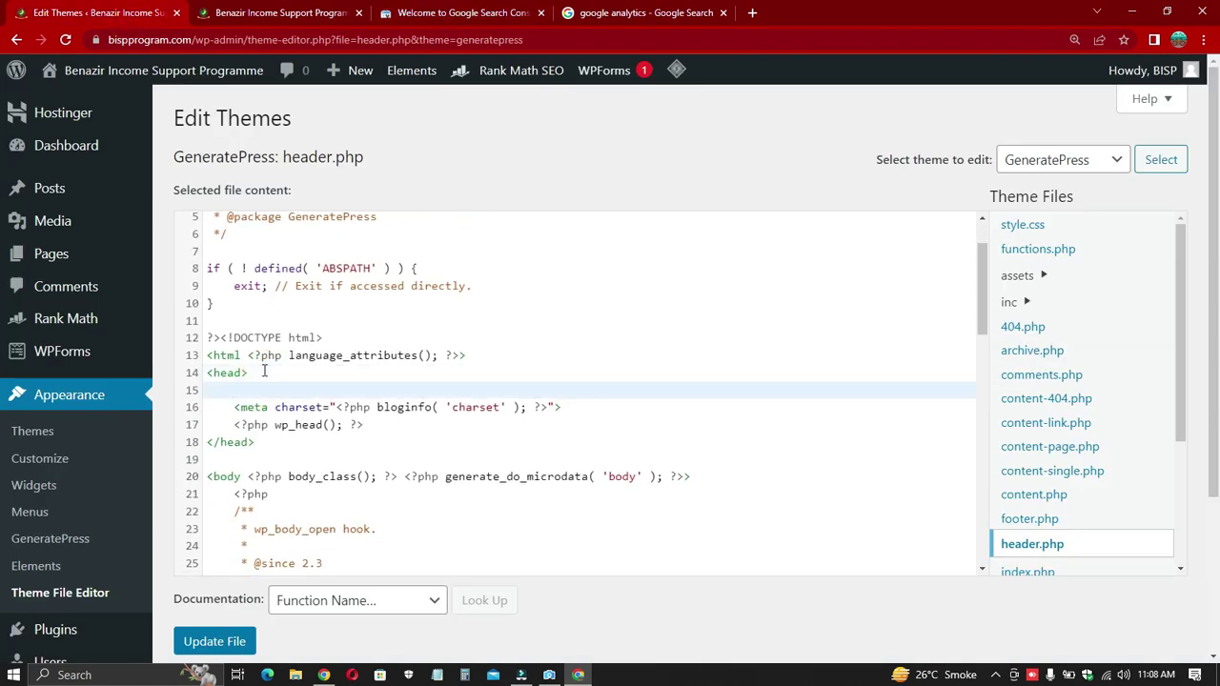
key("ctrl+v")
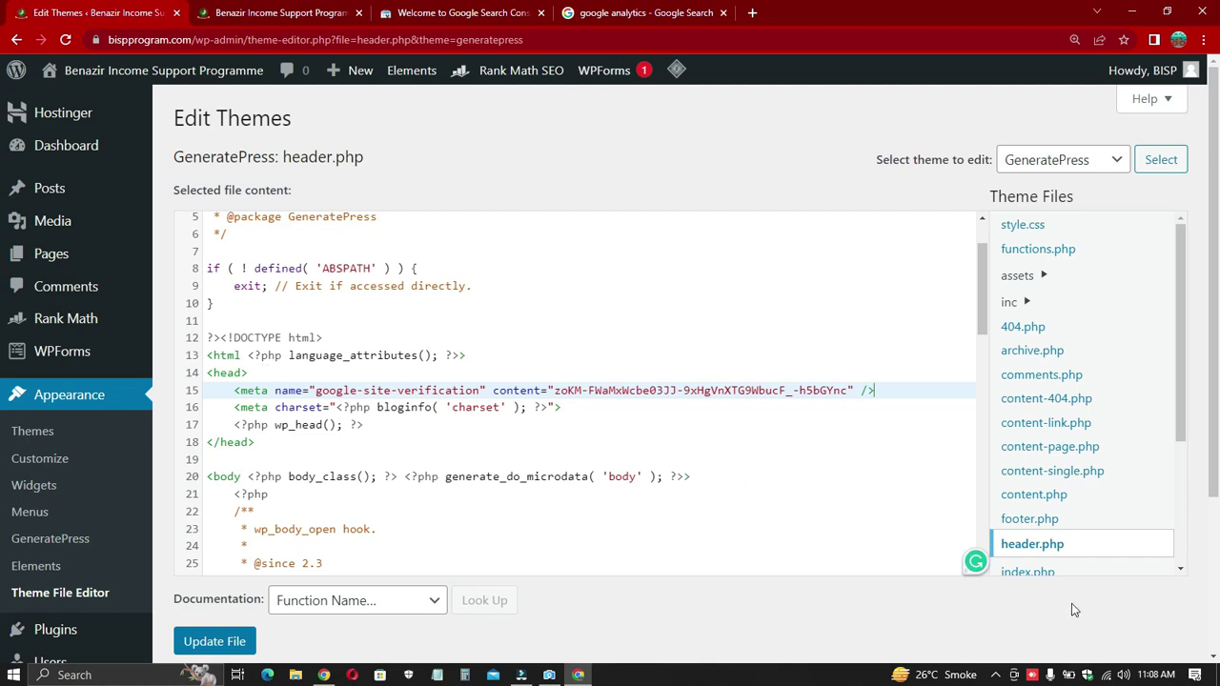
left_click(203, 646)
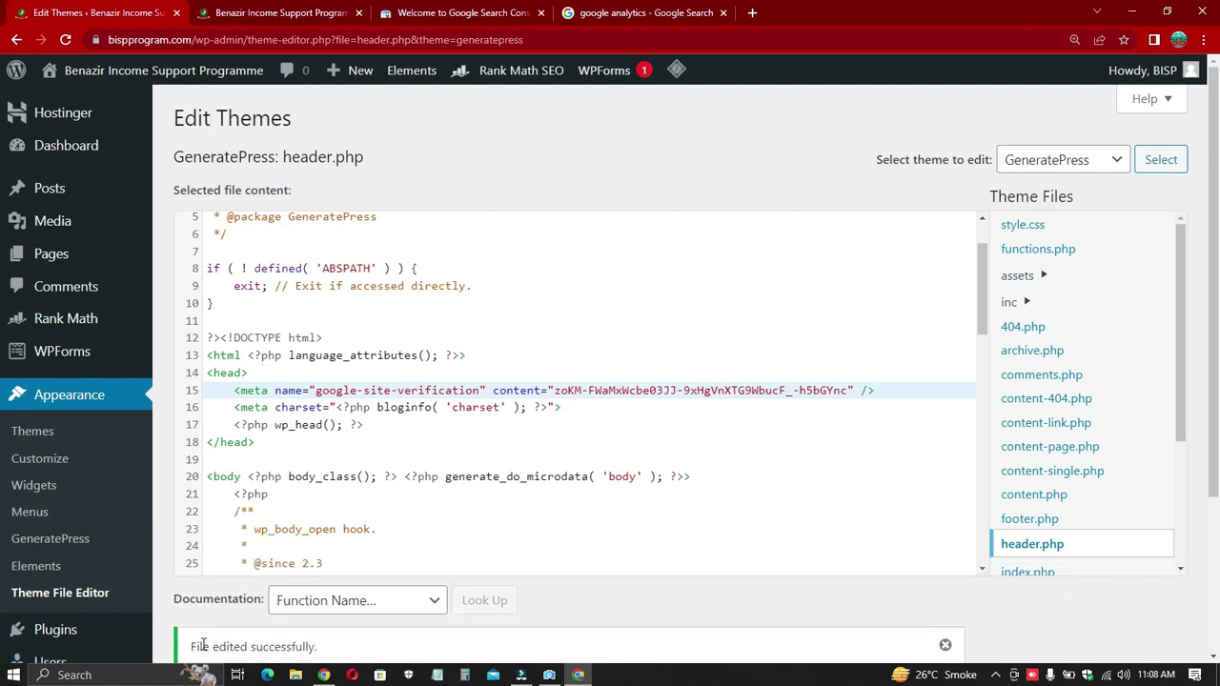
scroll(221, 510, "down", 2)
left_click_drag(191, 426, 348, 440)
left_click(523, 581)
left_click(441, 9)
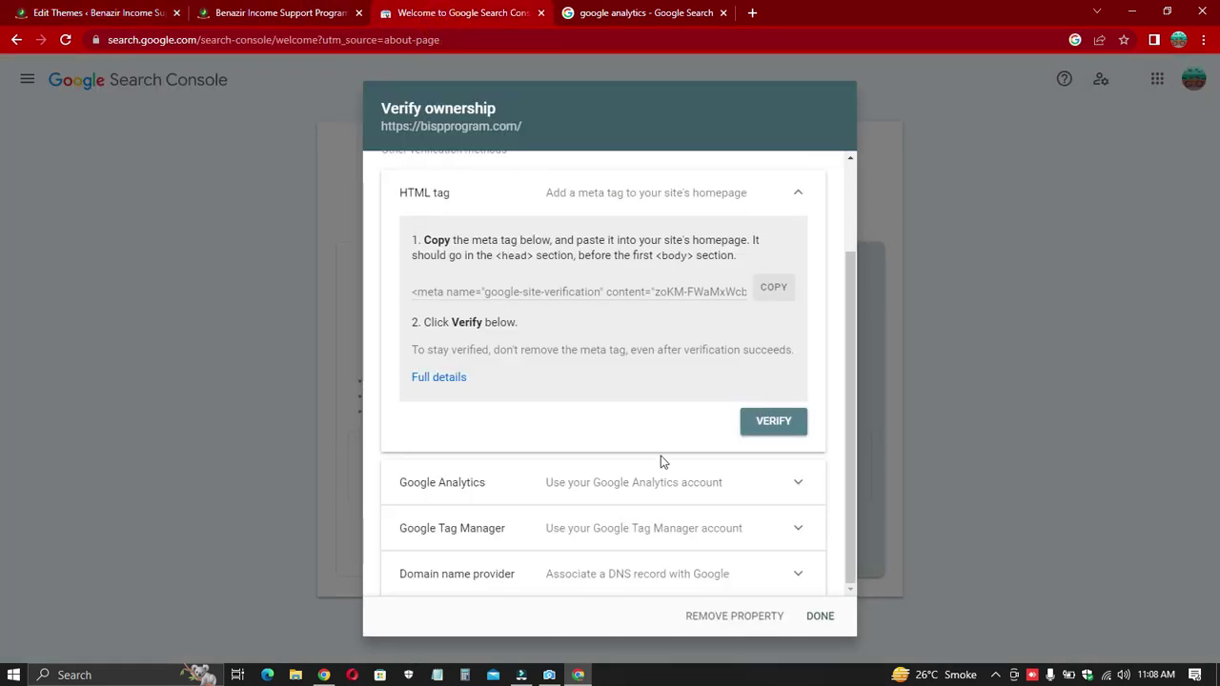
left_click(768, 433)
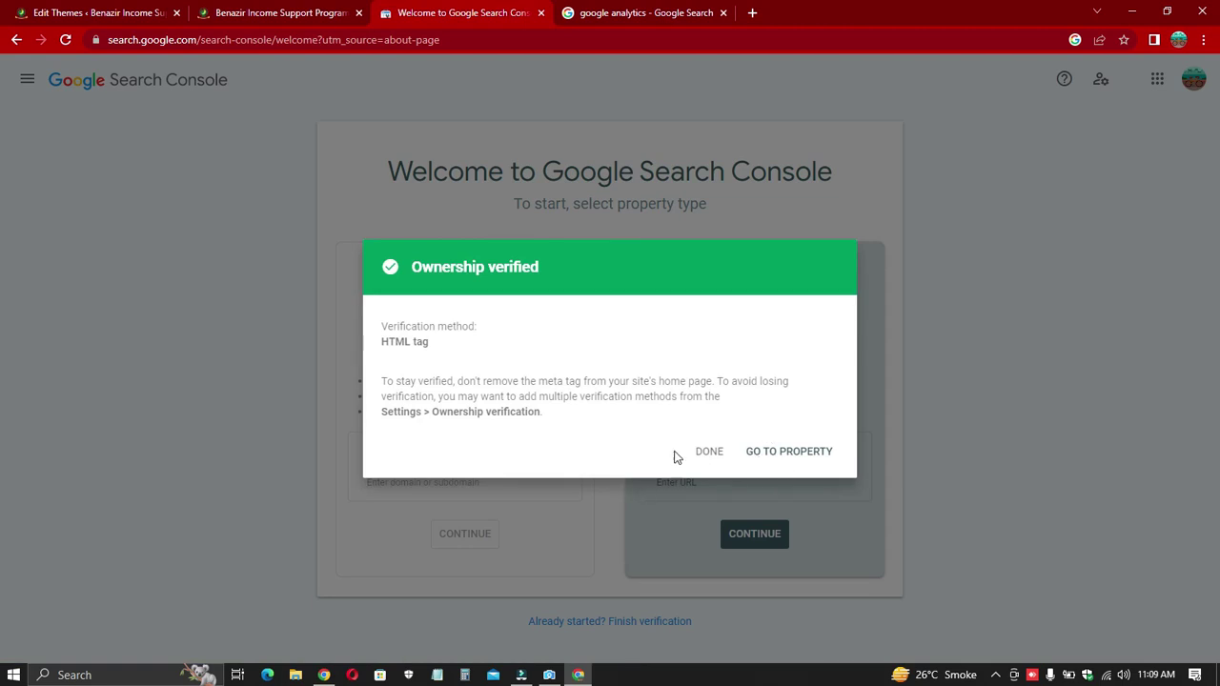
Step: Go to the verified property and dismiss the welcome message and the Overview tip
left_click(789, 457)
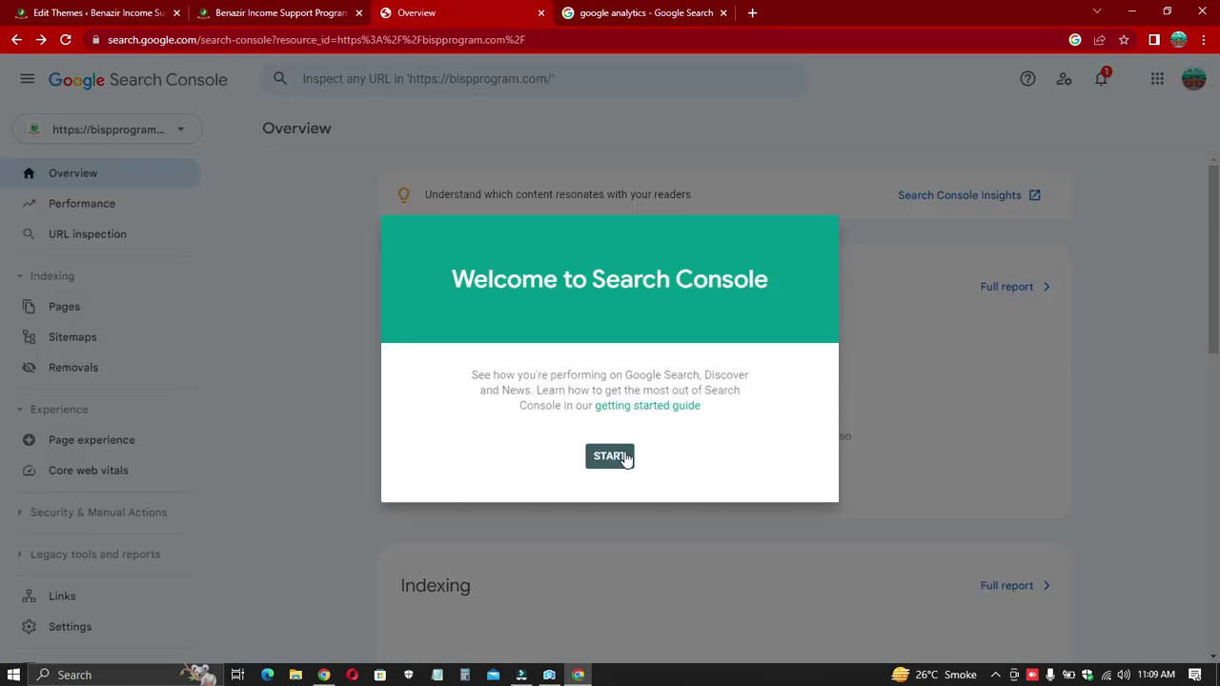
left_click(610, 456)
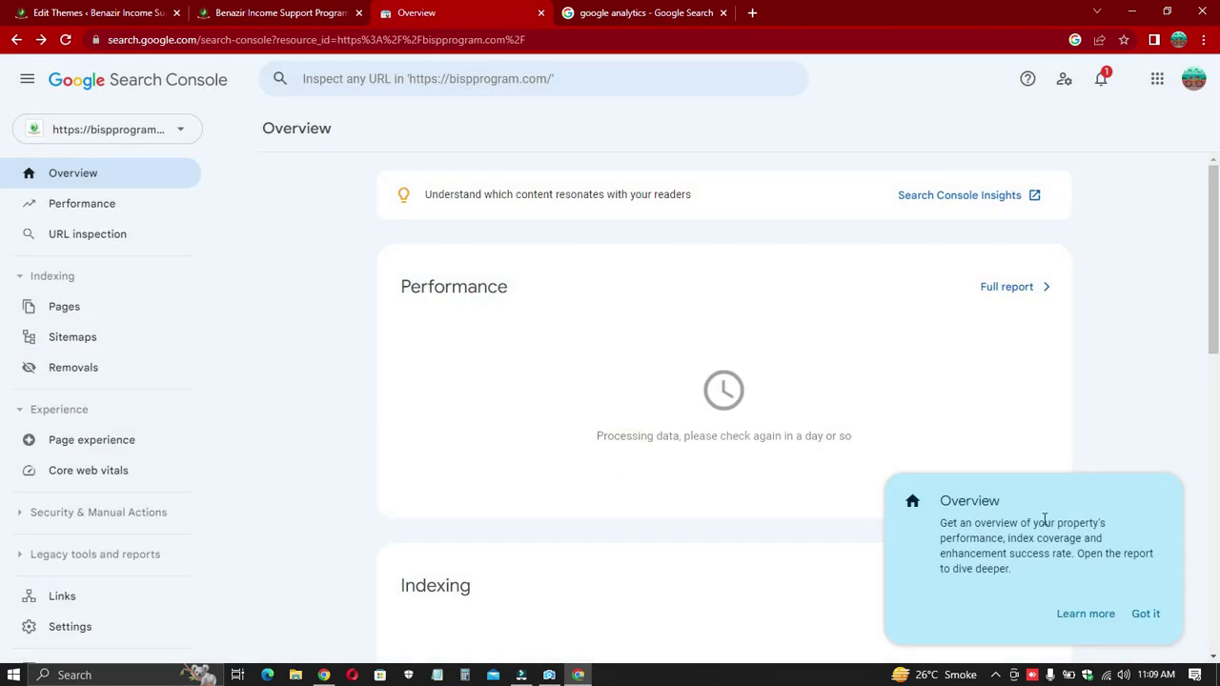
left_click(1147, 615)
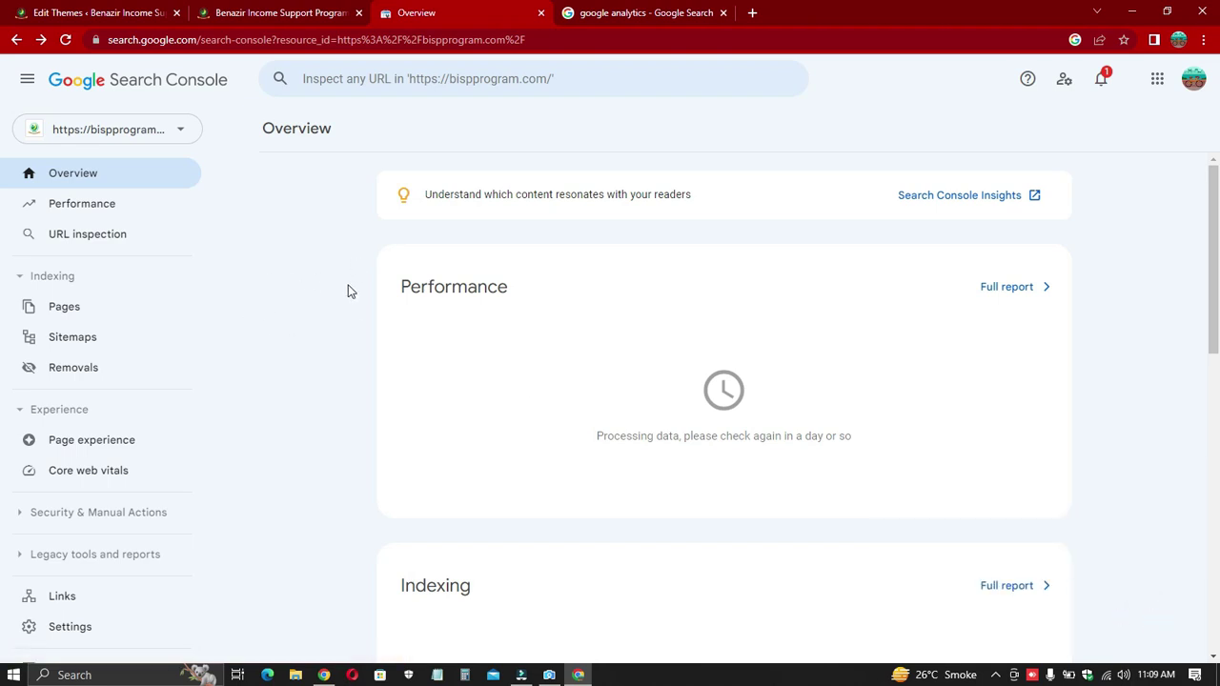
Step: Look over the property's overview, then open its Sitemaps report and dismiss the tip
scroll(661, 348, "down", 8)
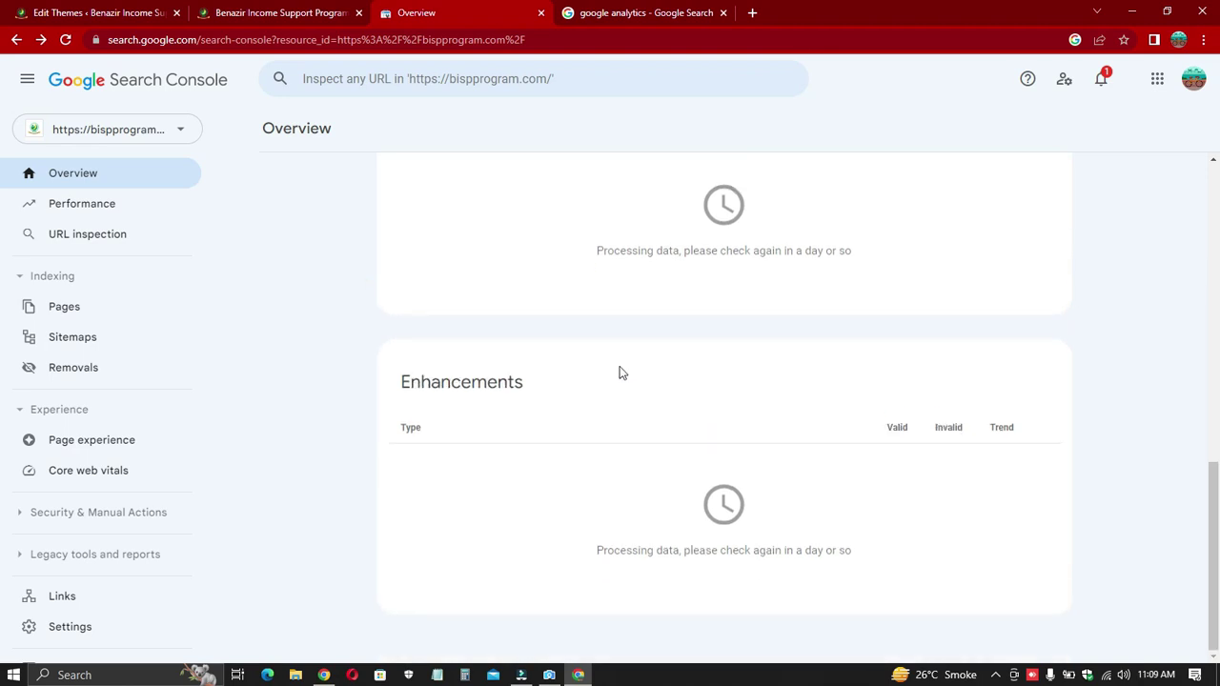
scroll(591, 360, "up", 8)
left_click(72, 339)
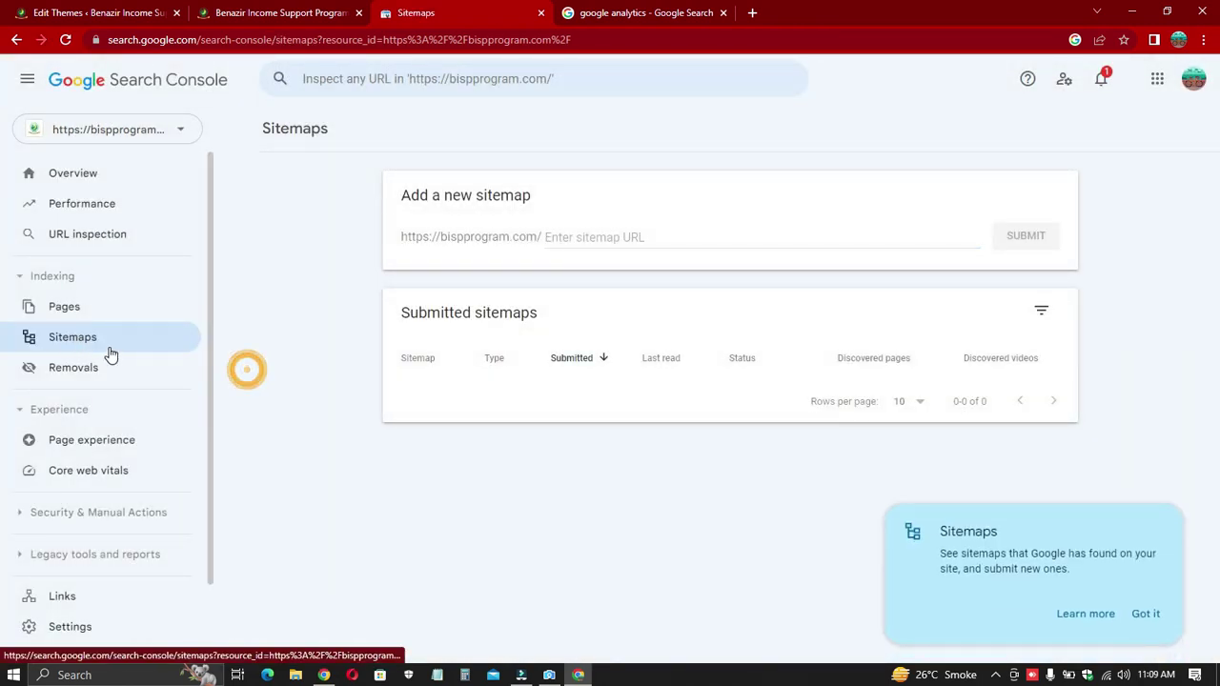
left_click(1145, 614)
Step: Switch back to the WordPress dashboard and open Rank Math's Sitemap Settings
left_click(45, 12)
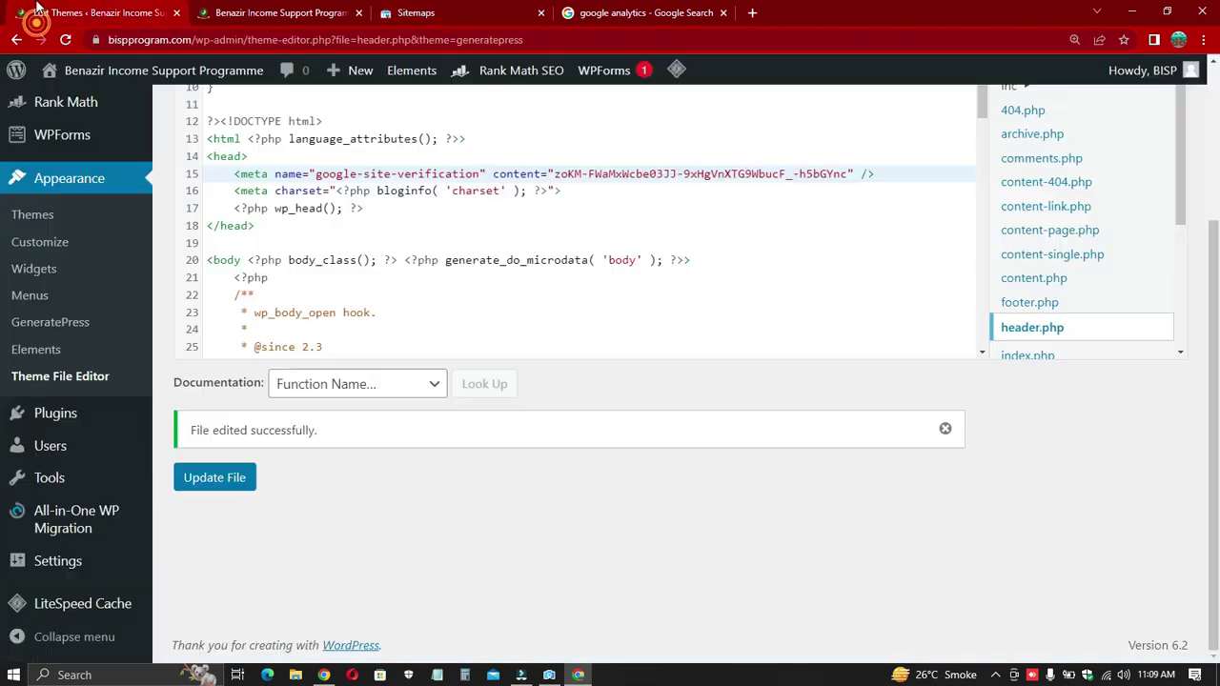
scroll(43, 324, "up", 3)
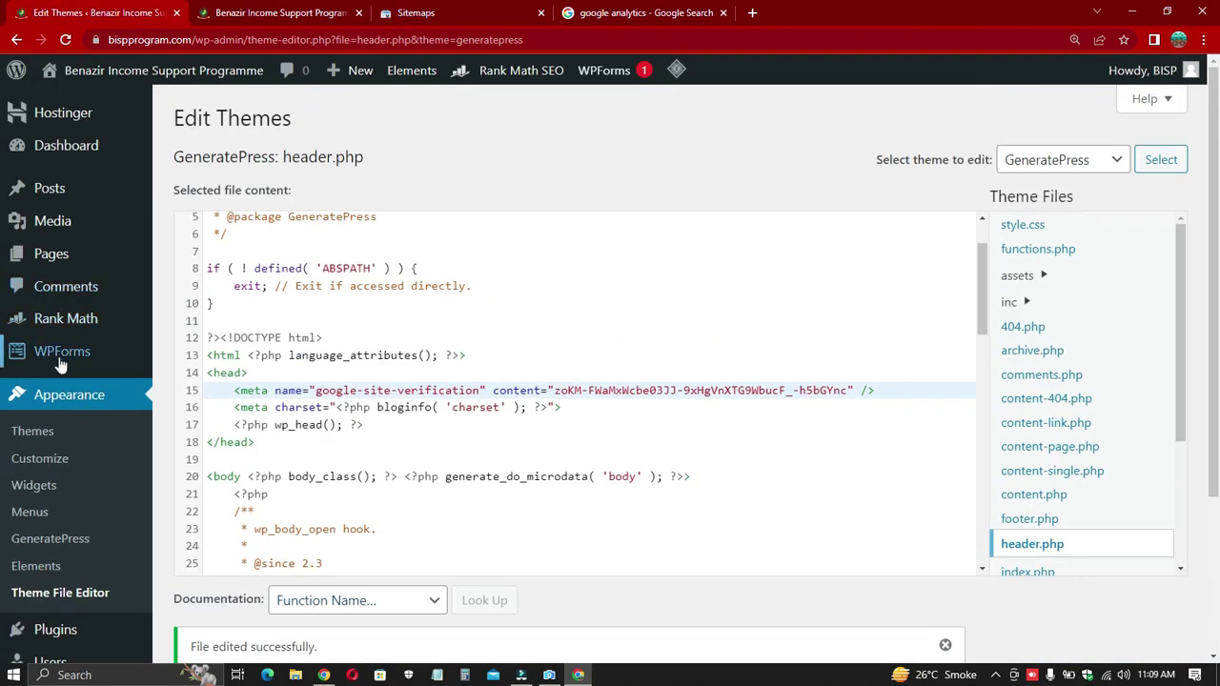
left_click(49, 327)
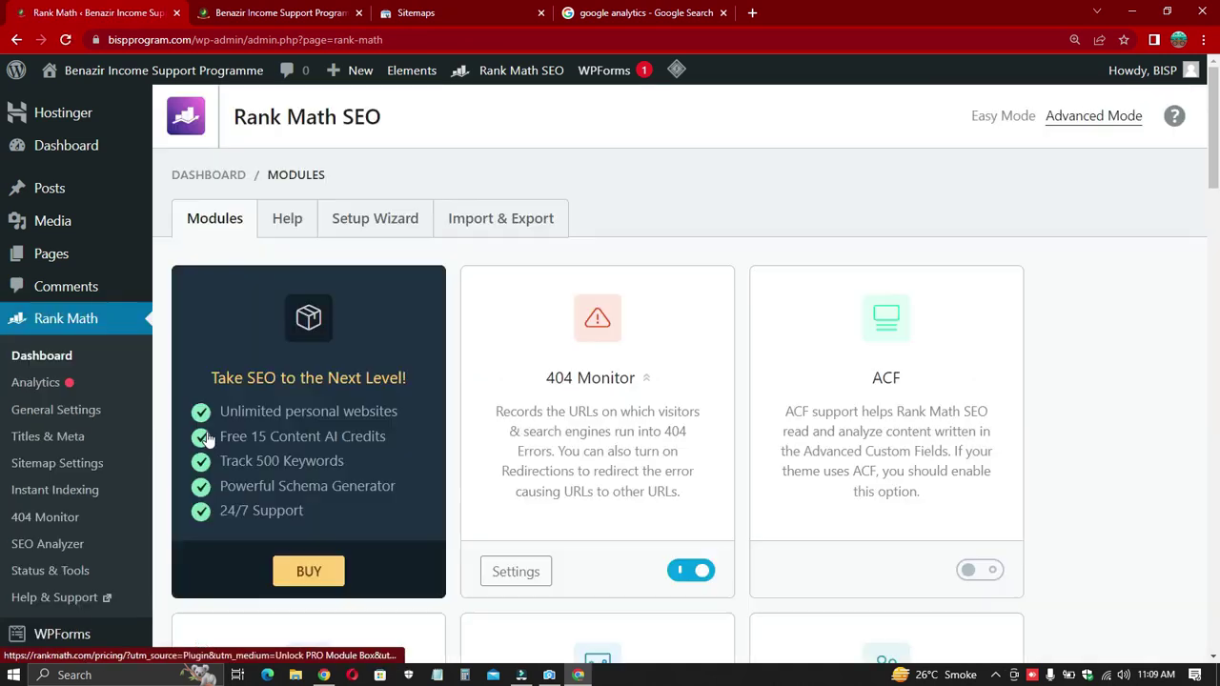
scroll(133, 294, "down", 2)
left_click(59, 312)
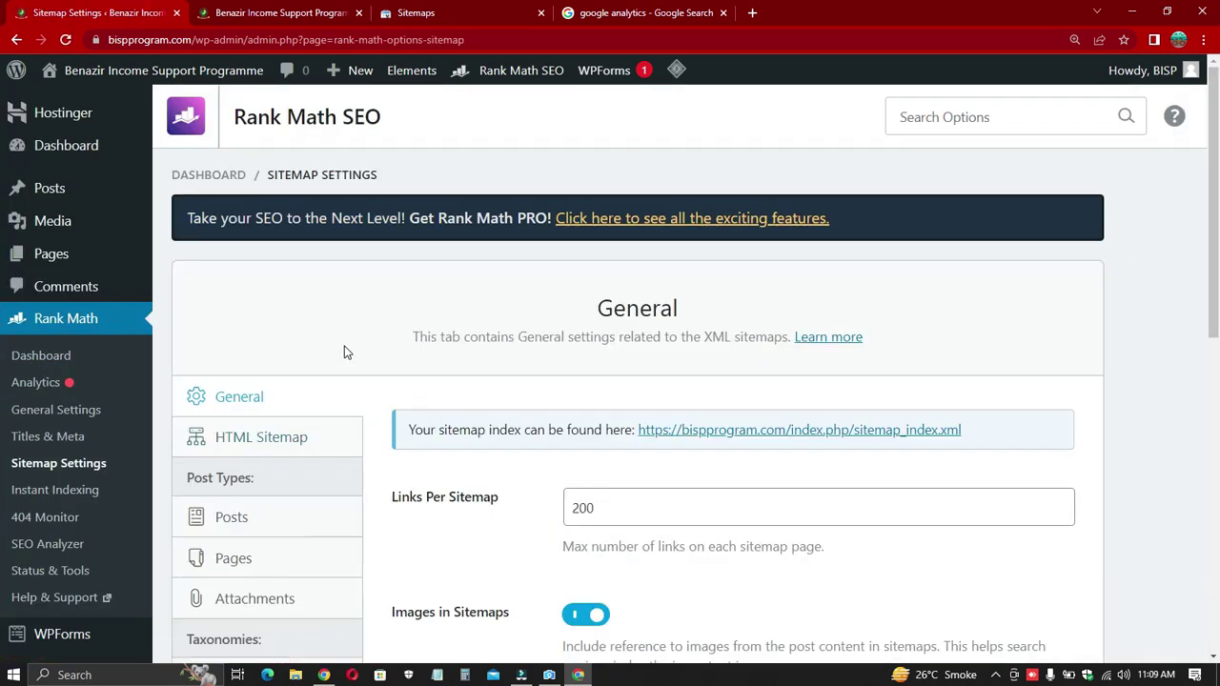
Step: Copy the sitemap_index.xml part of the sitemap index URL in Rank Math's general sitemap settings
triple_click(482, 431)
left_click(552, 429)
left_click_drag(409, 430, 629, 431)
left_click(559, 430)
left_click_drag(1015, 430, 859, 444)
key("ctrl+c")
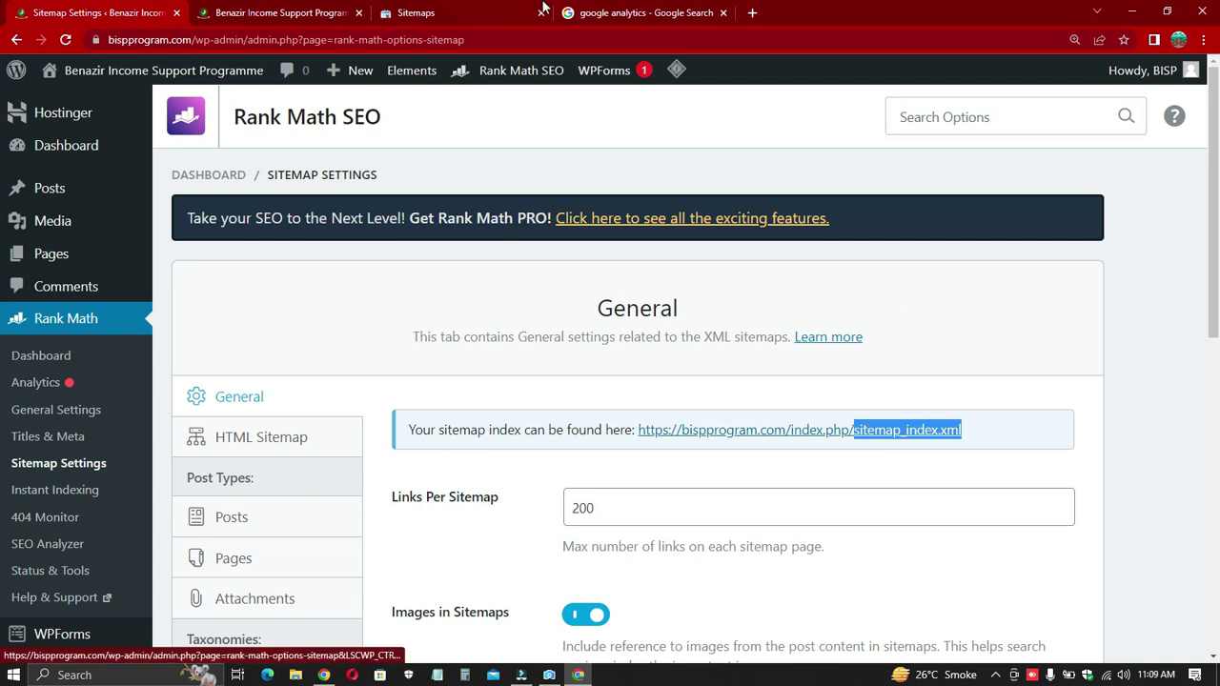
Step: Submit sitemap_index.xml as a new sitemap in Search Console and dismiss the submission message
left_click(440, 12)
left_click(579, 237)
key("ctrl+v")
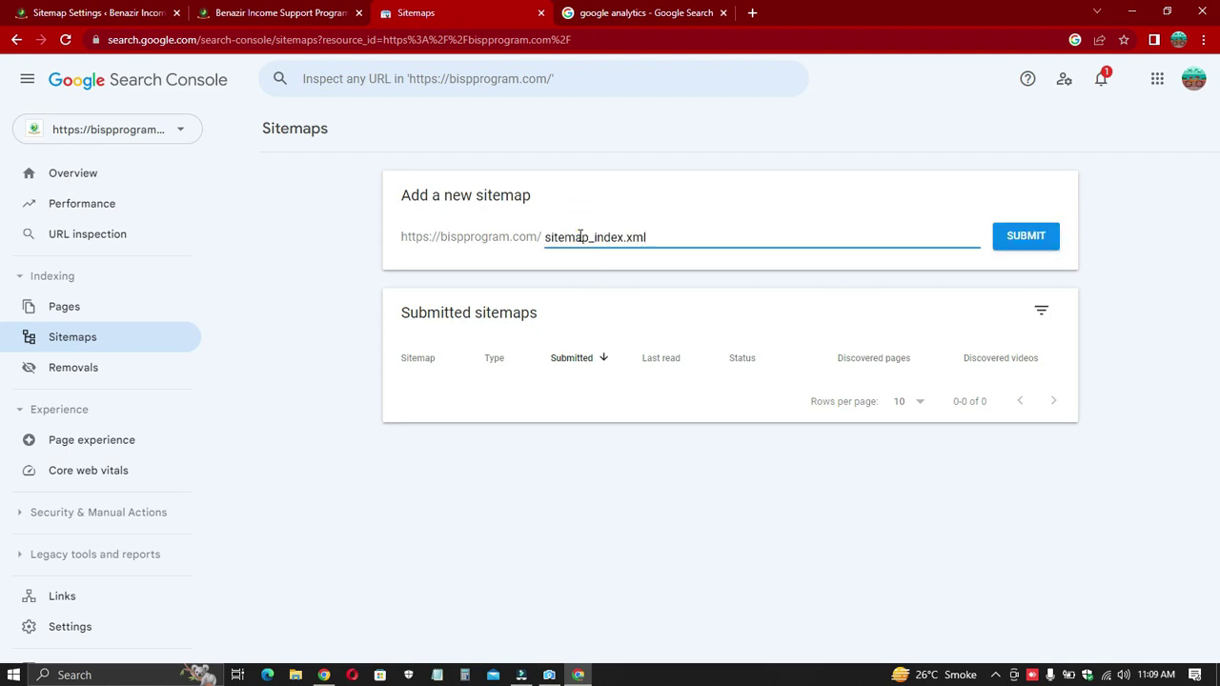
left_click(604, 266)
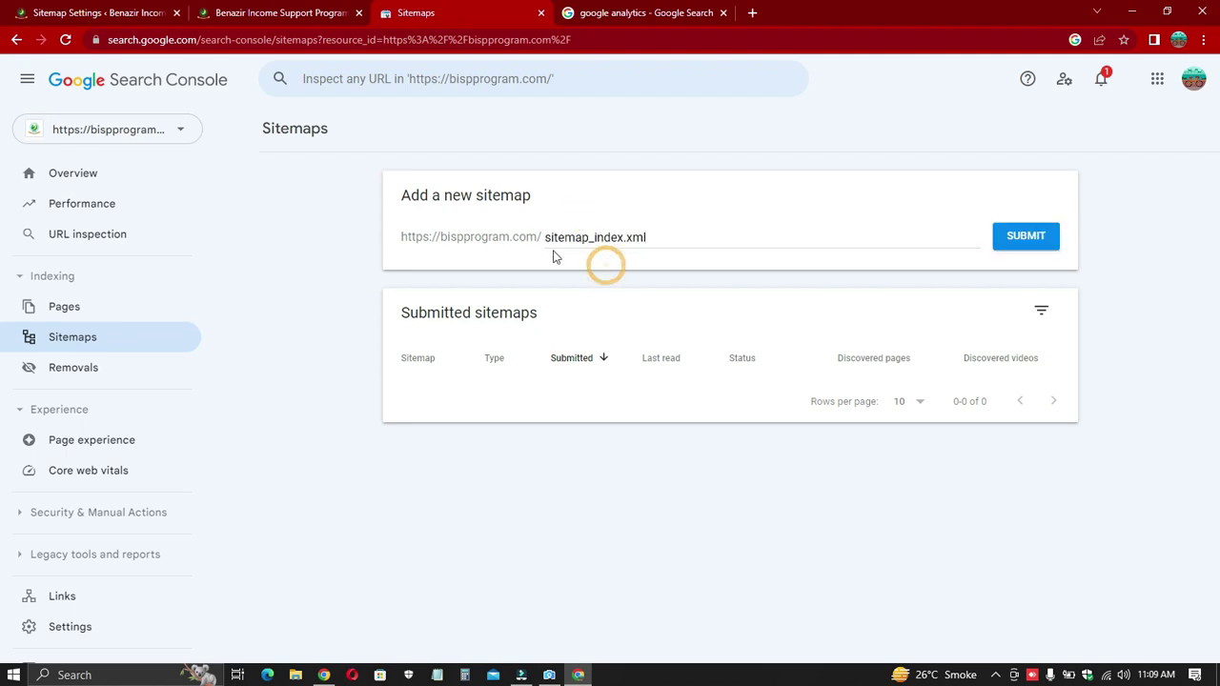
left_click(1039, 244)
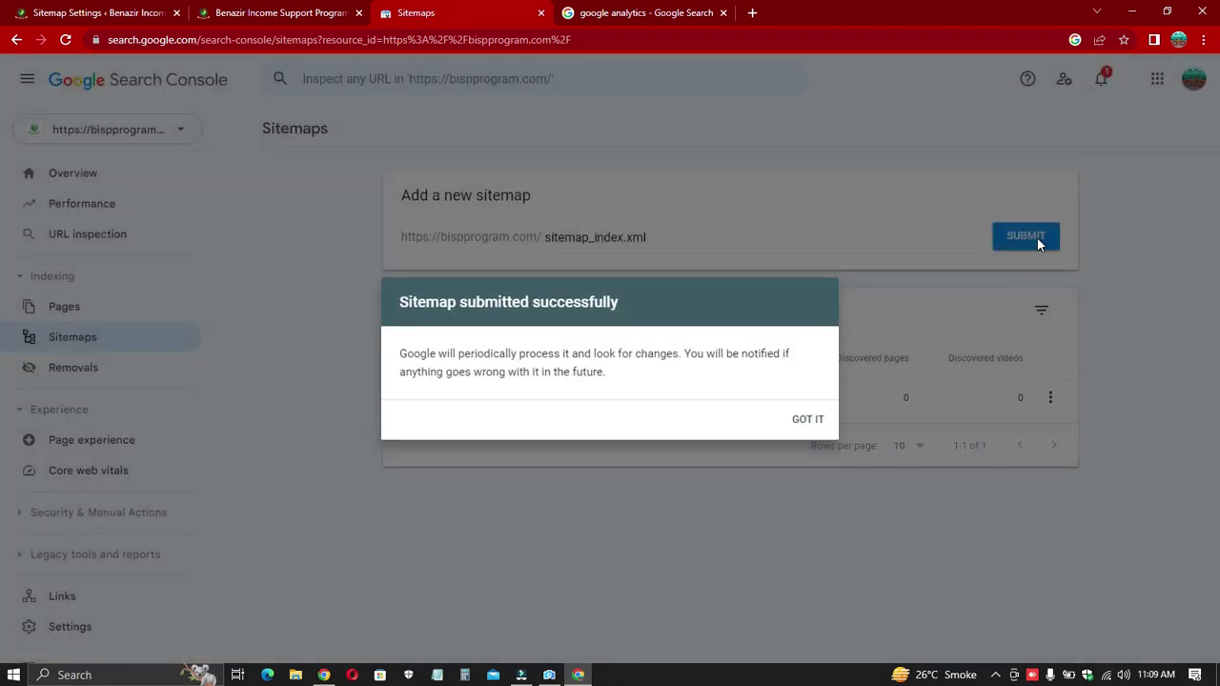
left_click(805, 422)
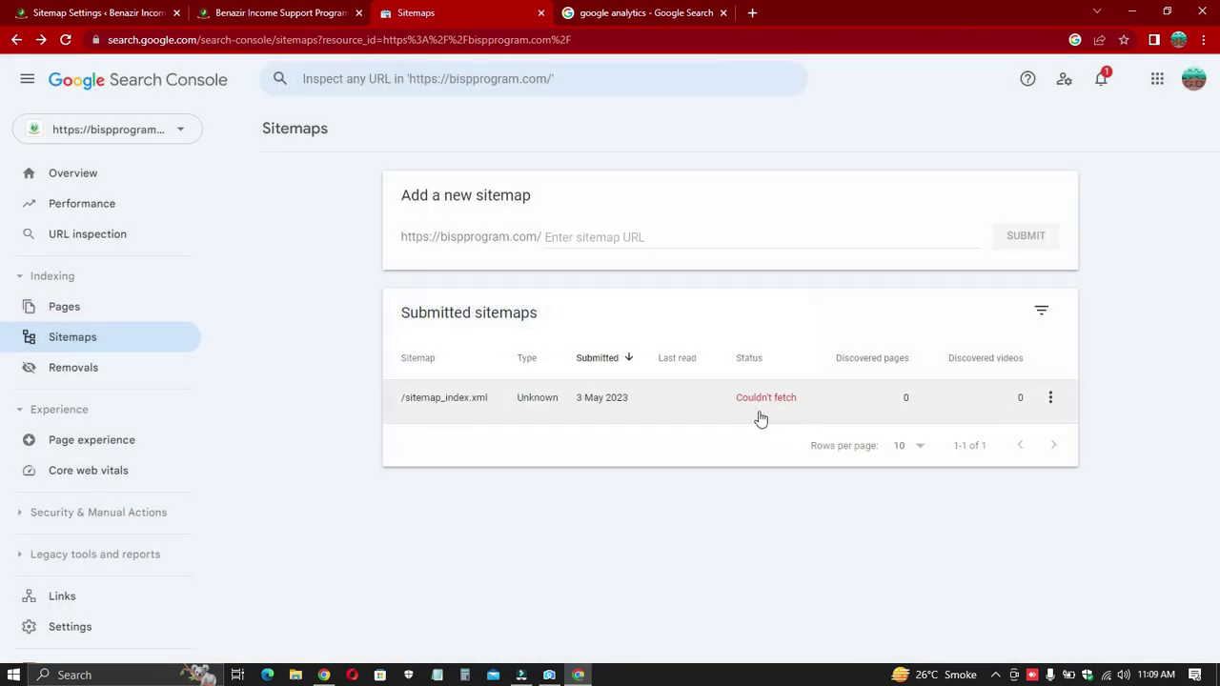
Step: Submit a second sitemap named sitemap.xml and dismiss the submission message
left_click(718, 509)
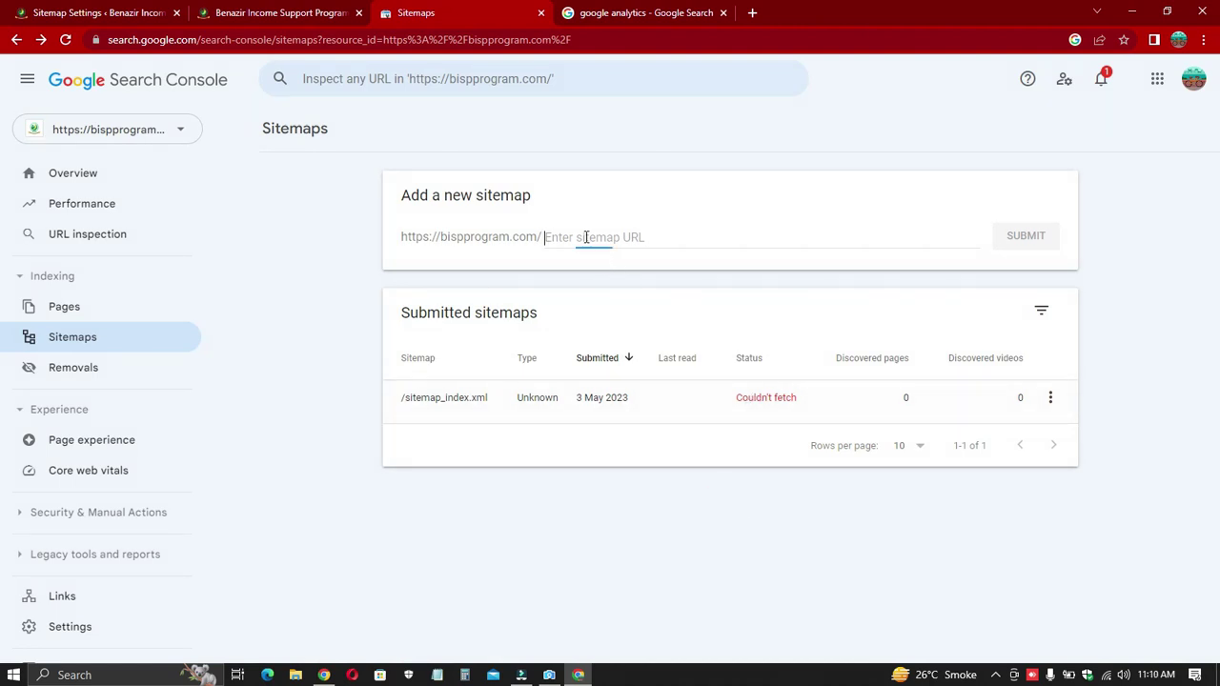
key("ctrl+v")
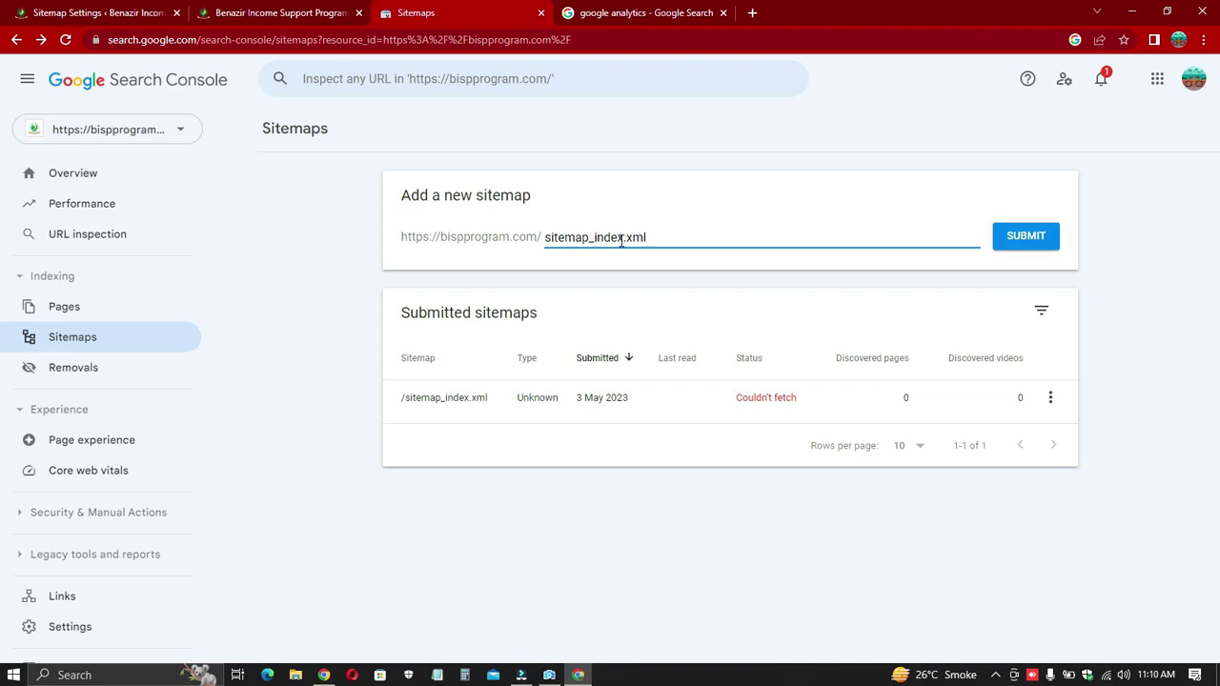
left_click(624, 237)
key("BackSpace")
key("BackSpace")
key("BackSpace")
key("BackSpace")
key("BackSpace")
key("BackSpace")
left_click(1044, 239)
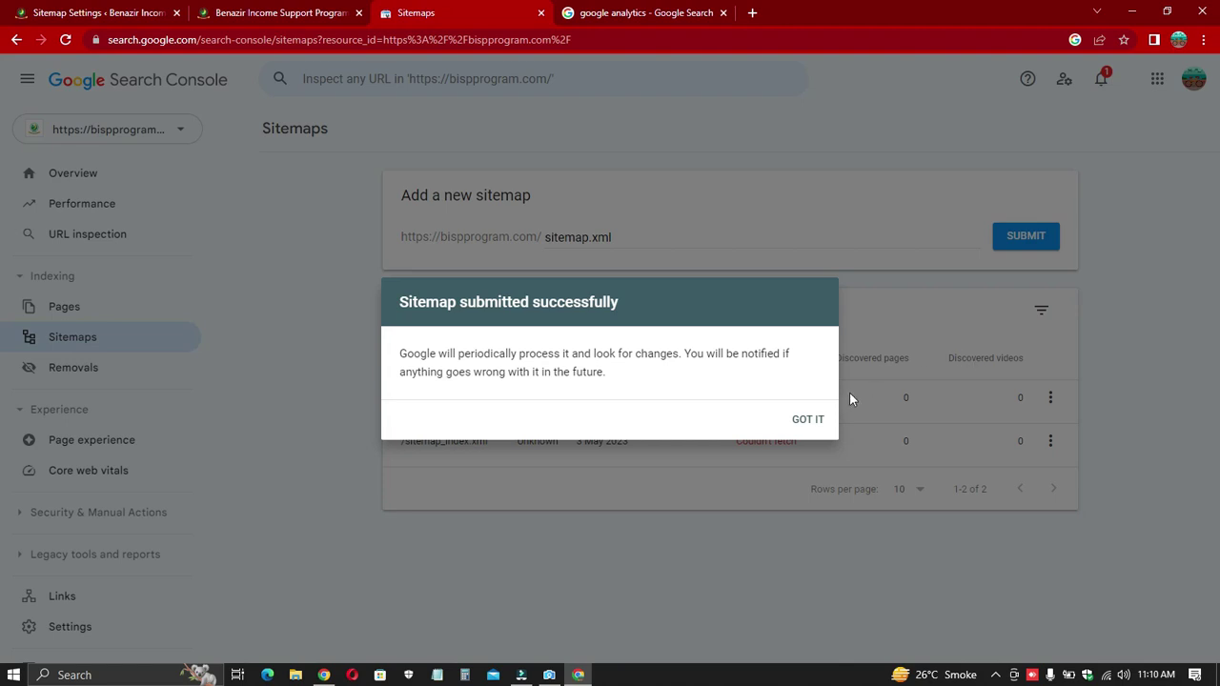
left_click(810, 427)
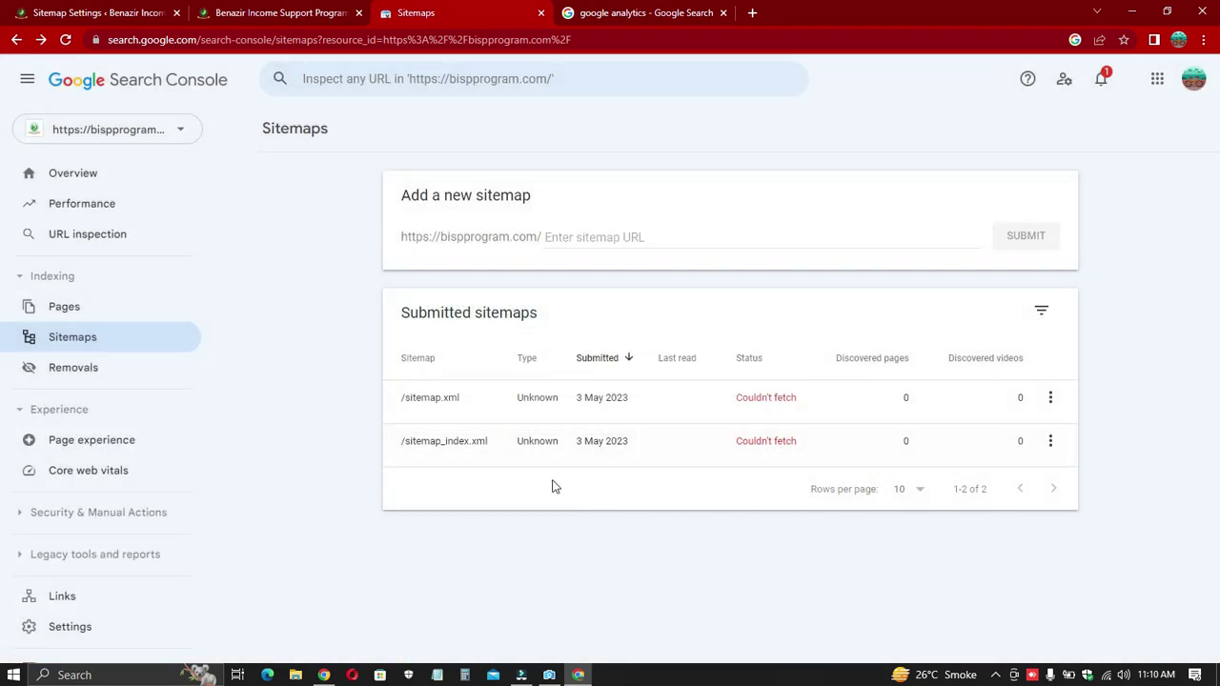
left_click(320, 445)
left_click(13, 10)
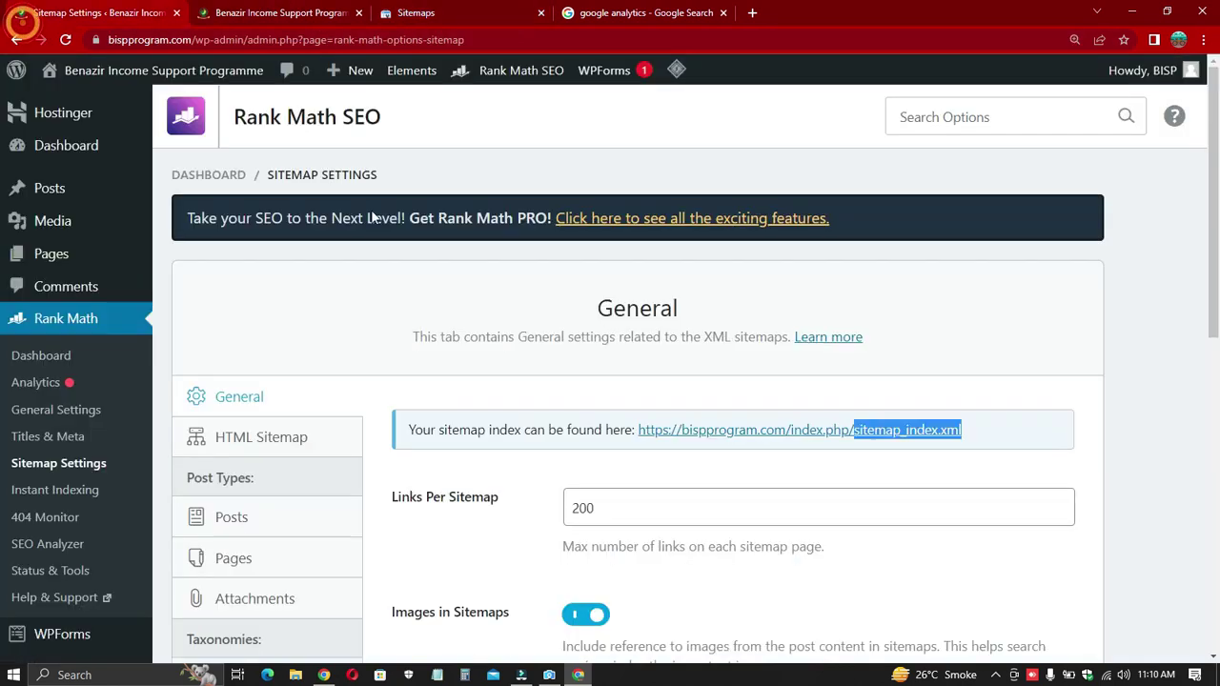
left_click(532, 386)
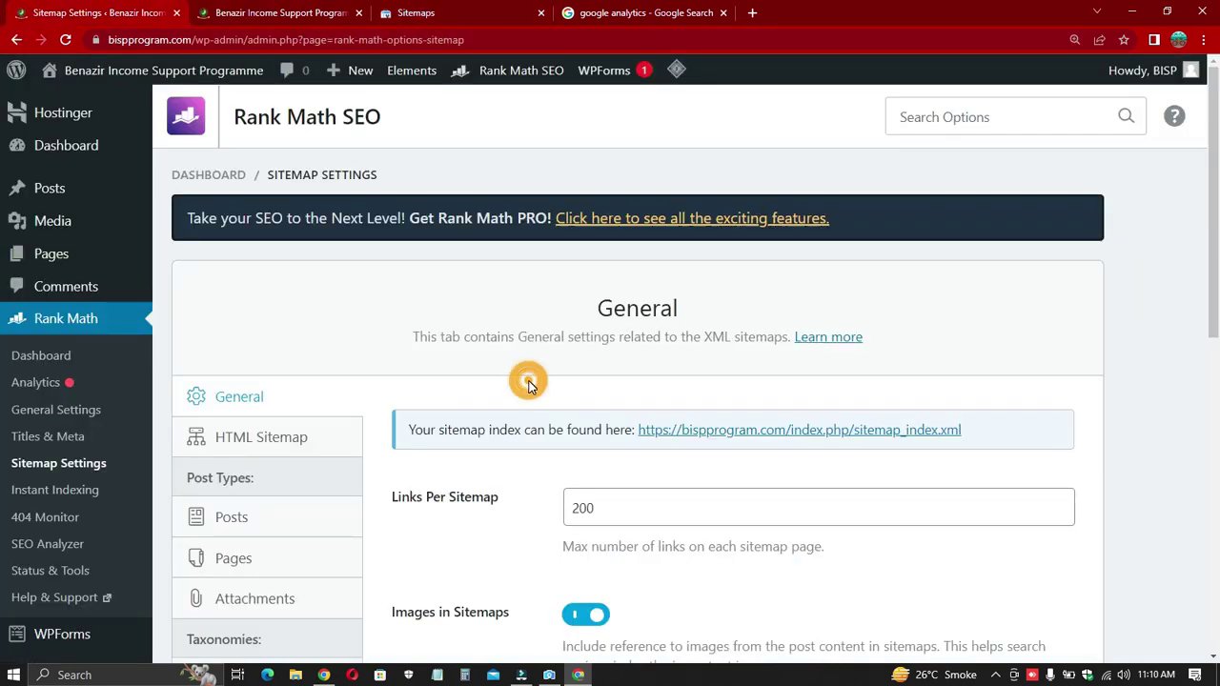
Step: Open Google Analytics from the Google search results and start measuring to begin creating an account
left_click(611, 12)
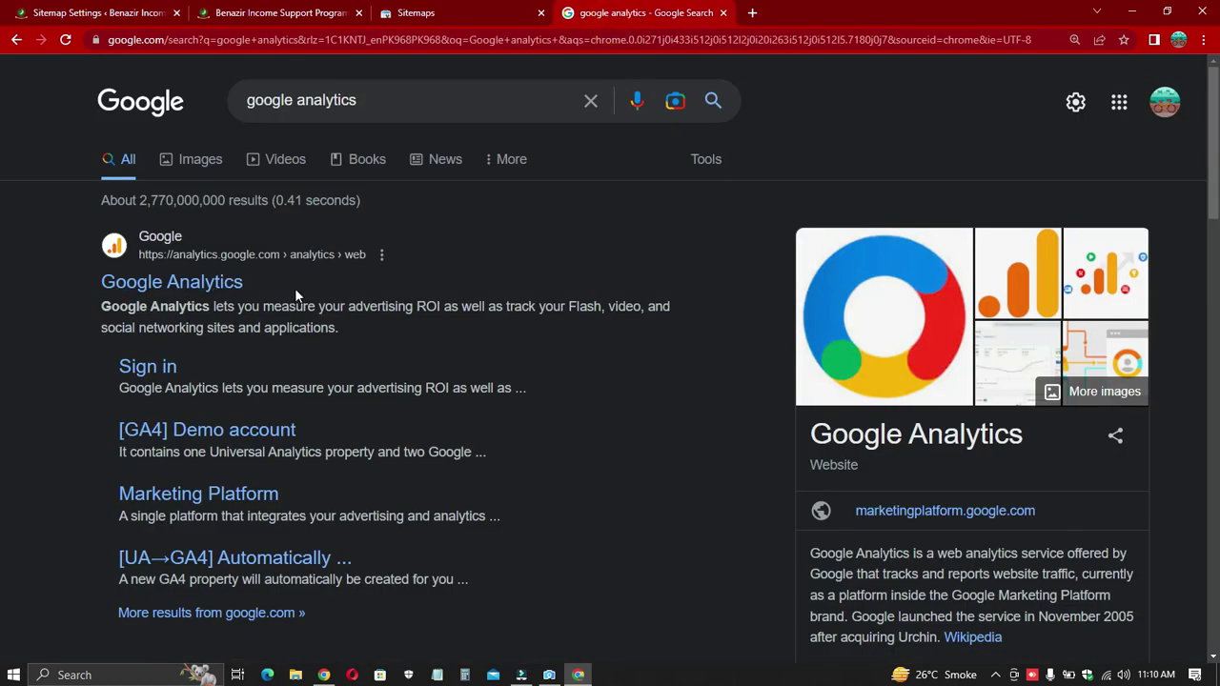
left_click(230, 324)
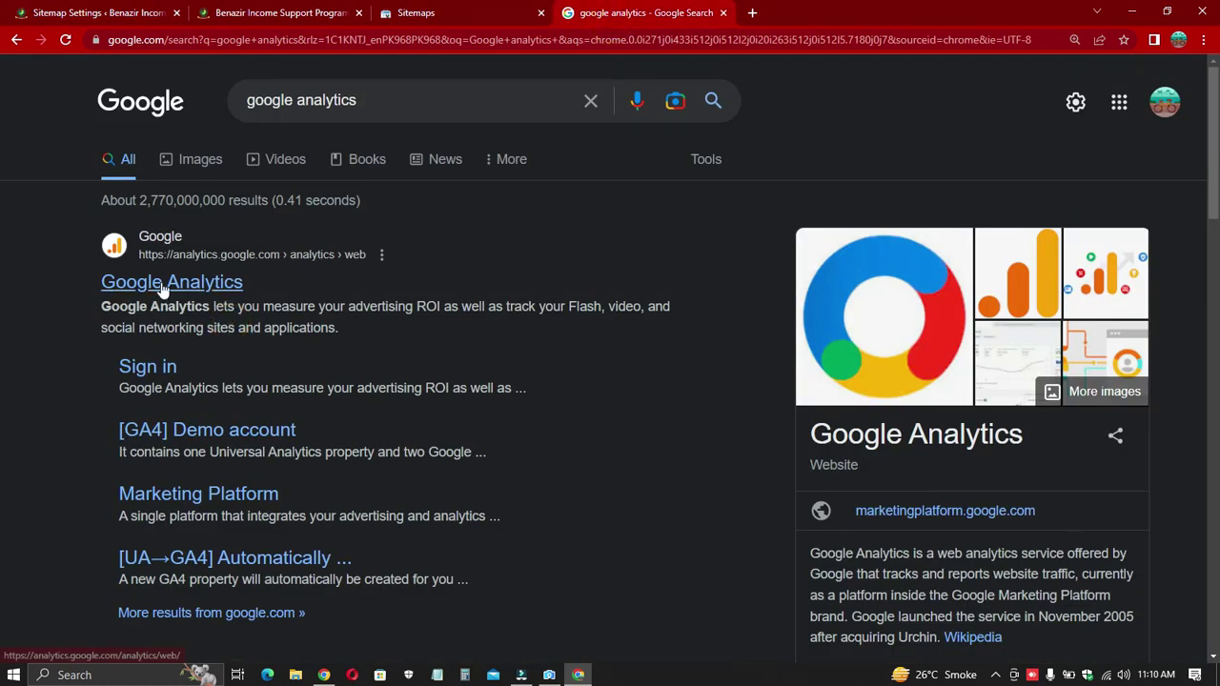
triple_click(247, 100)
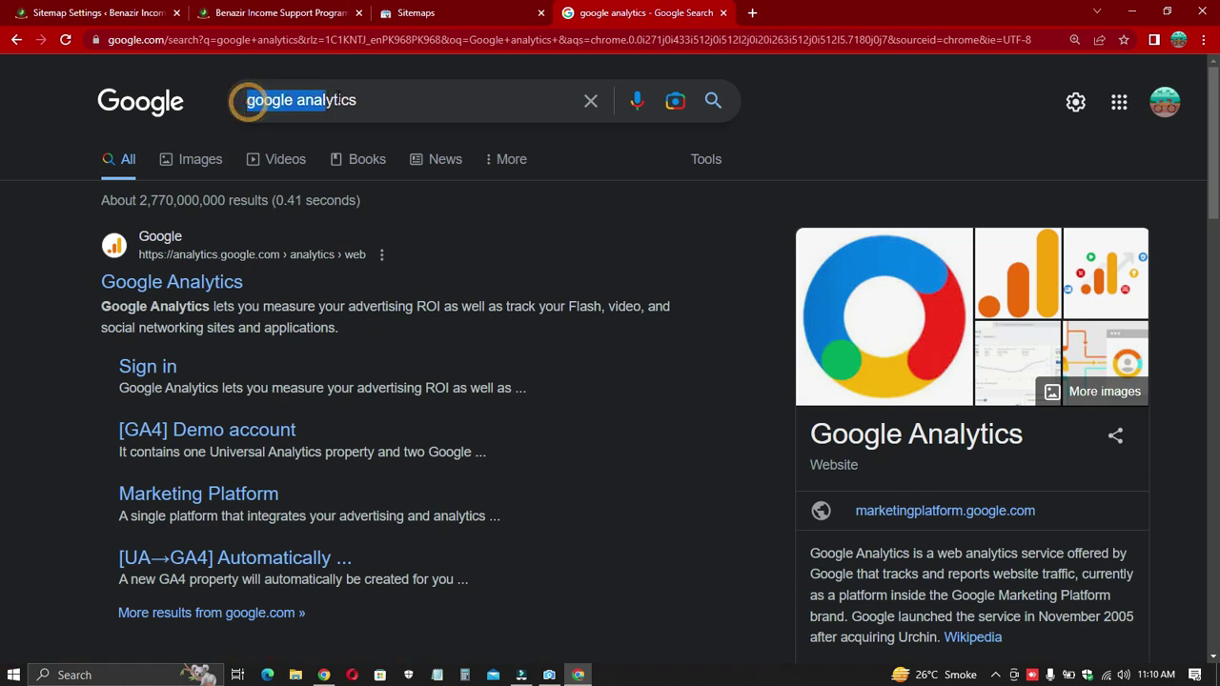
left_click(64, 296)
left_click(133, 286)
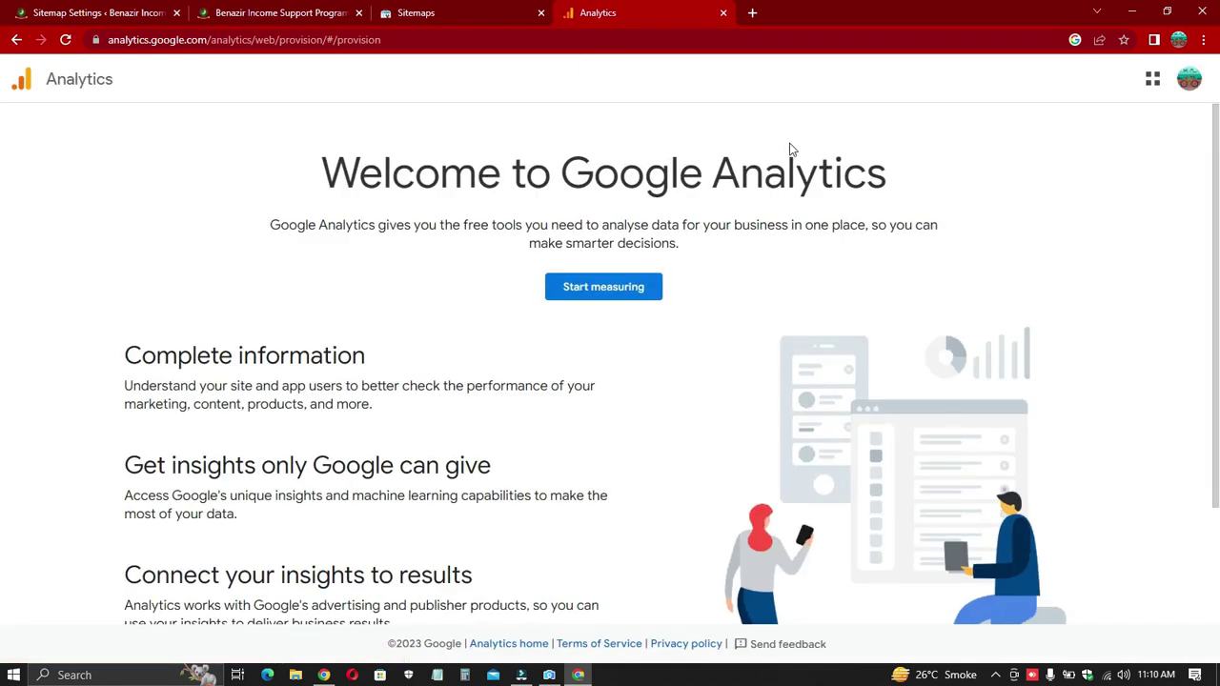
left_click(626, 293)
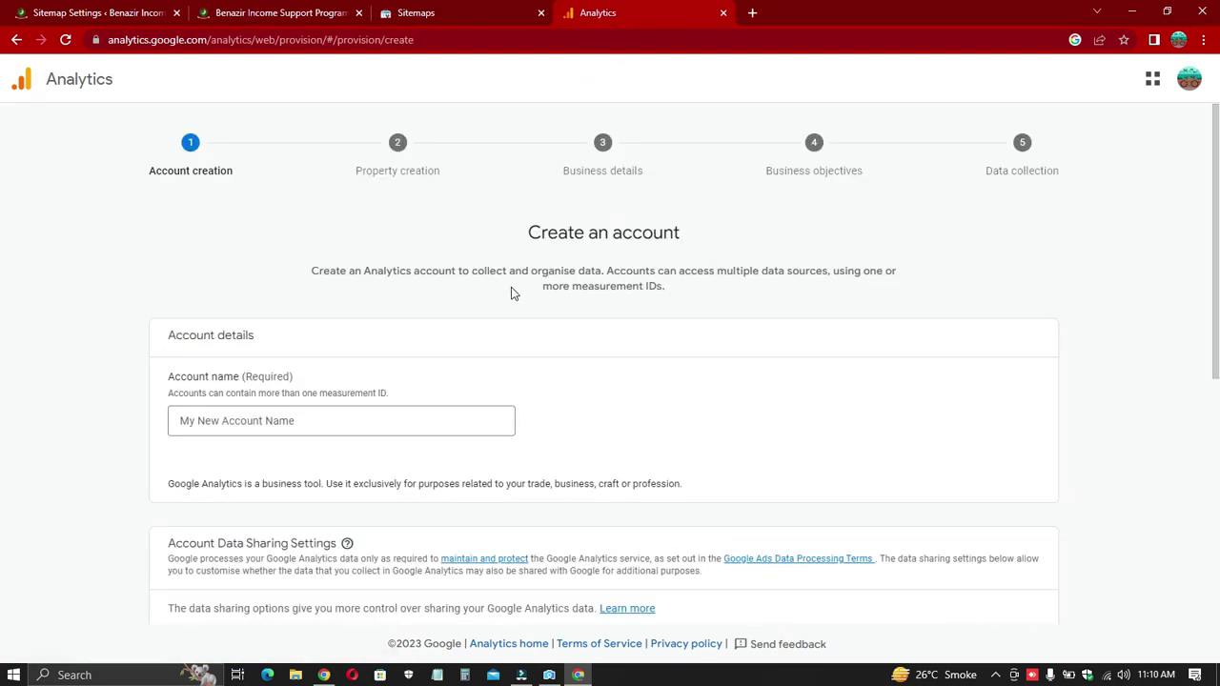
Step: Copy the site title "Benazir Income Support Programme" from the blog's homepage for use as the Analytics account name
scroll(205, 266, "down", 2)
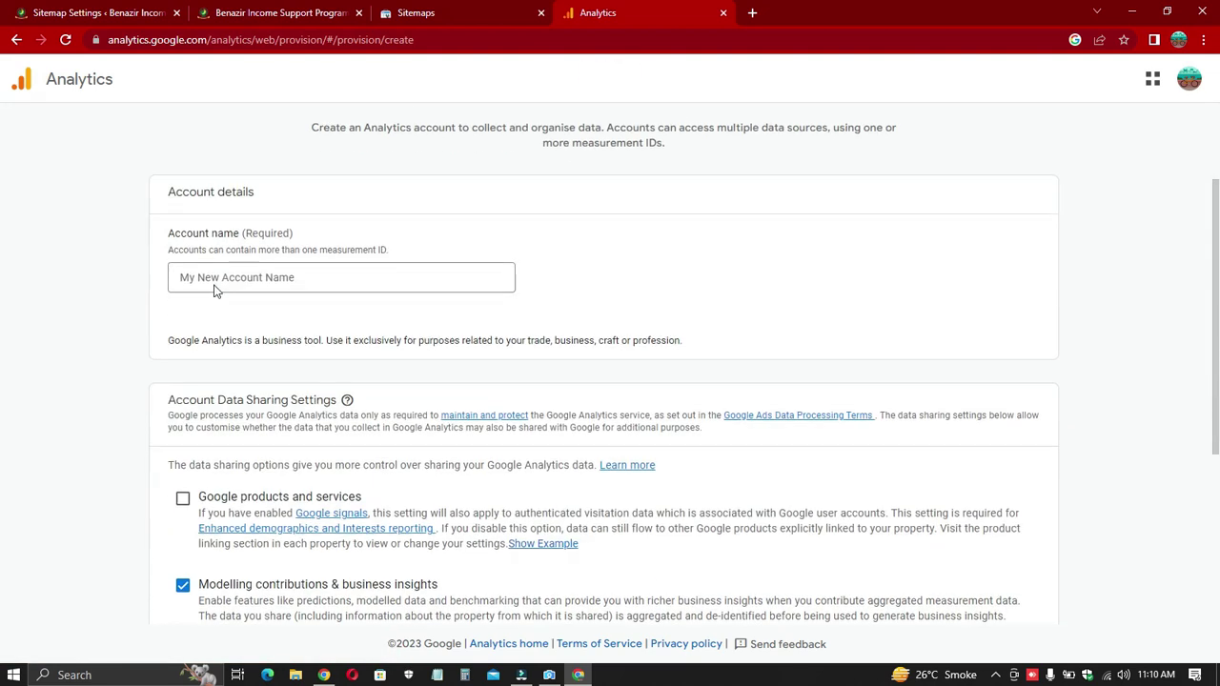
left_click(215, 267)
left_click(293, 11)
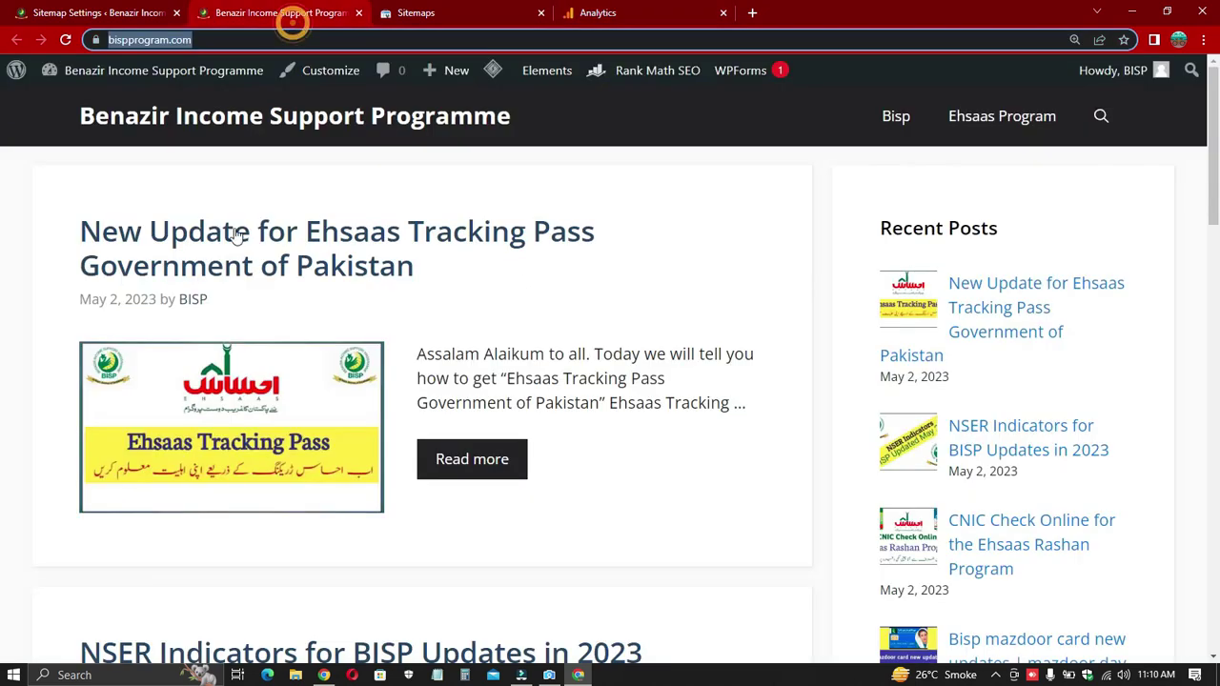
left_click_drag(54, 122, 453, 127)
key("ctrl+c")
right_click(452, 127)
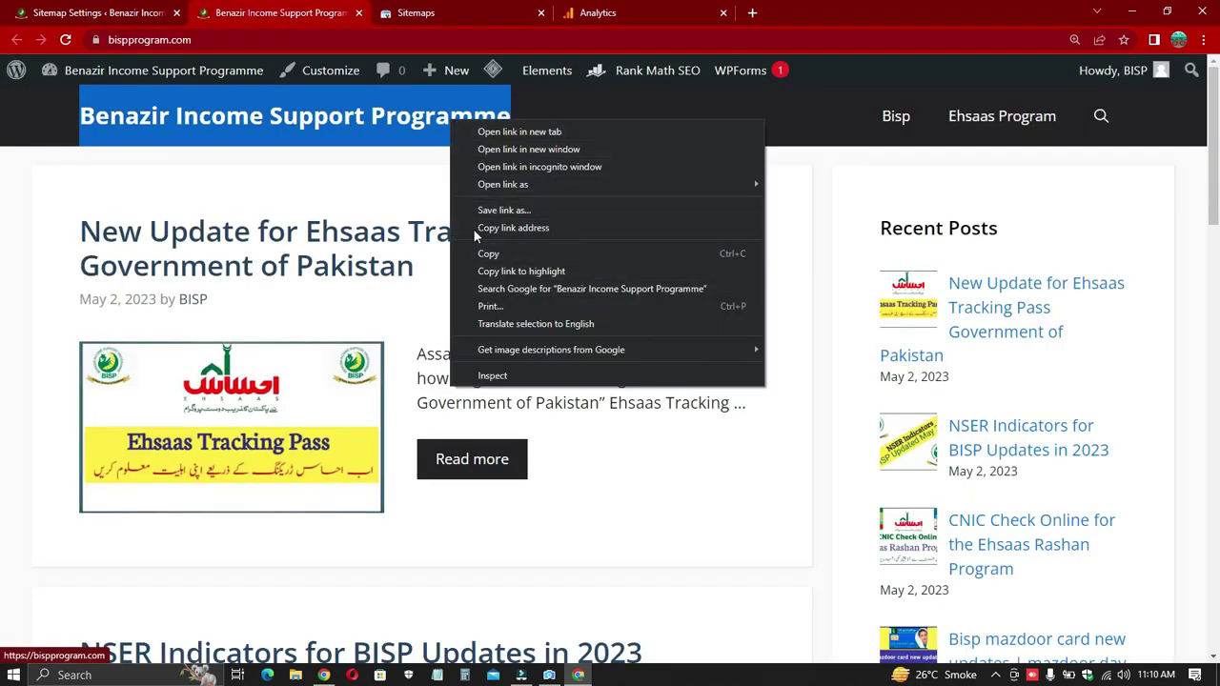
left_click(39, 140)
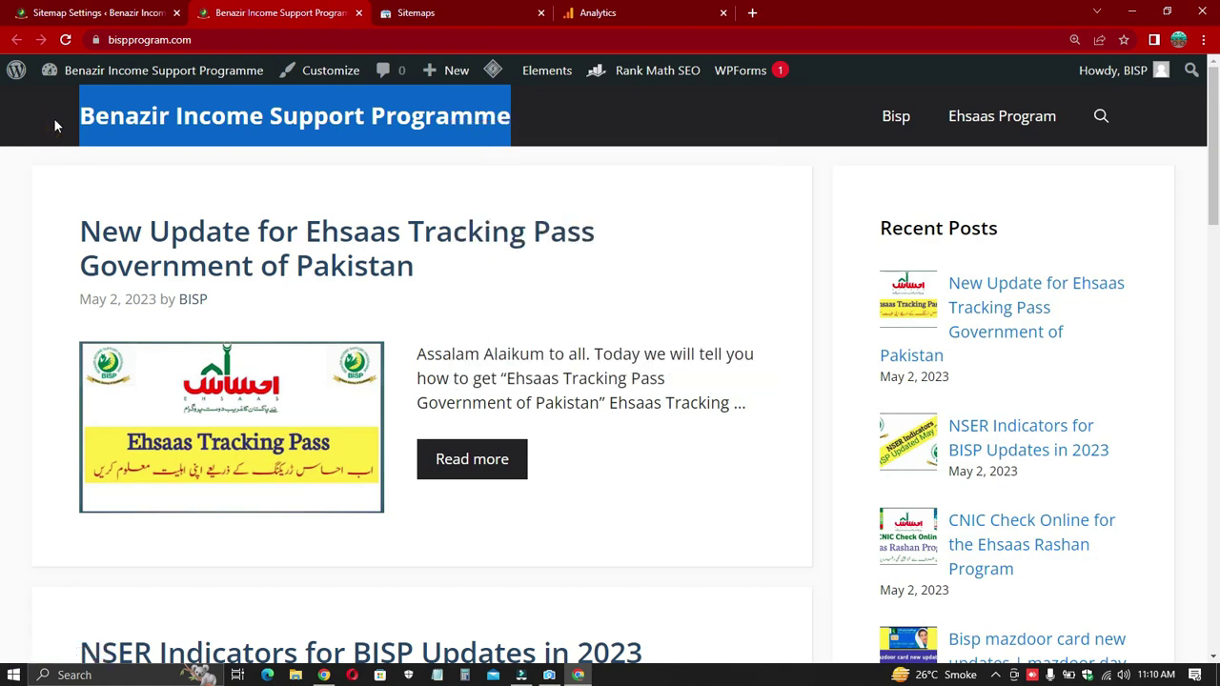
Step: Set the Analytics account name to "Benazir Income Support Programme", keep the default data sharing settings and continue to property creation
left_click(591, 13)
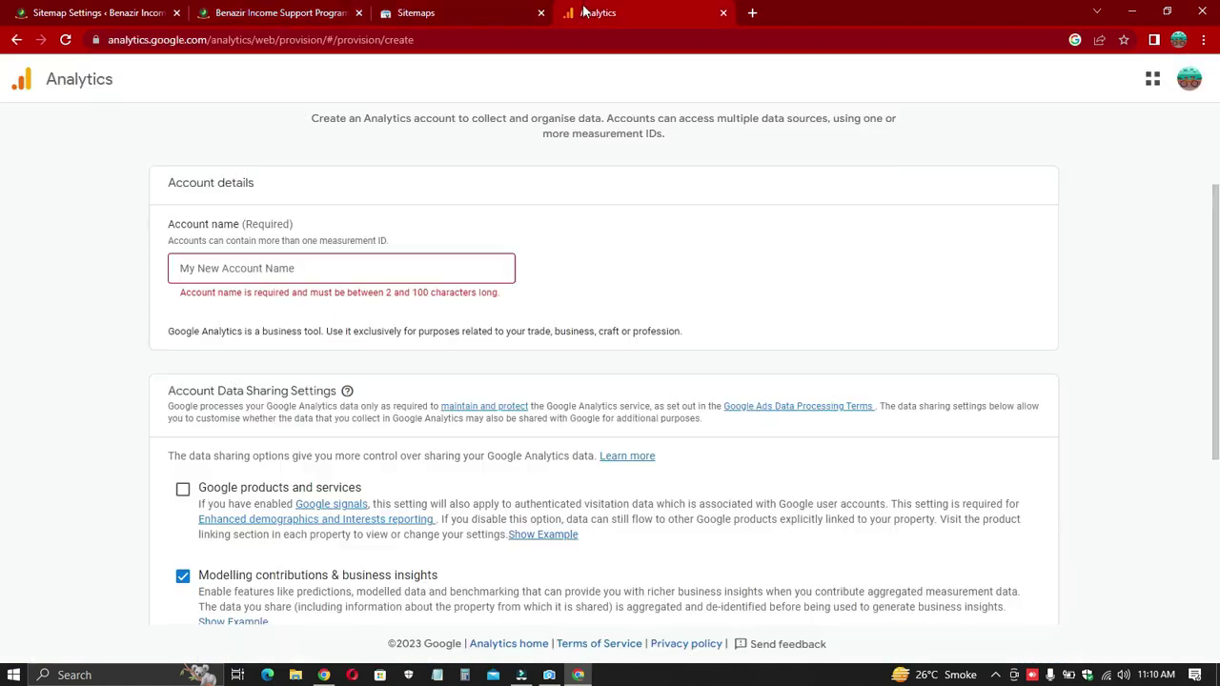
key("ctrl+v")
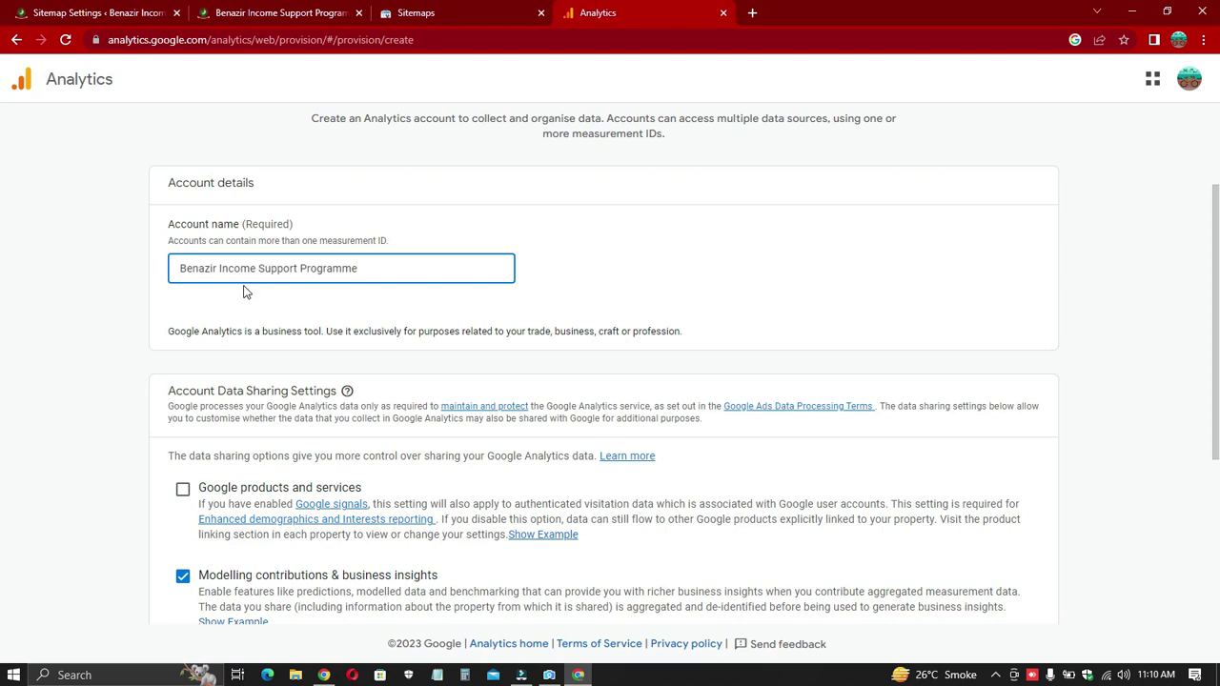
scroll(243, 291, "down", 3)
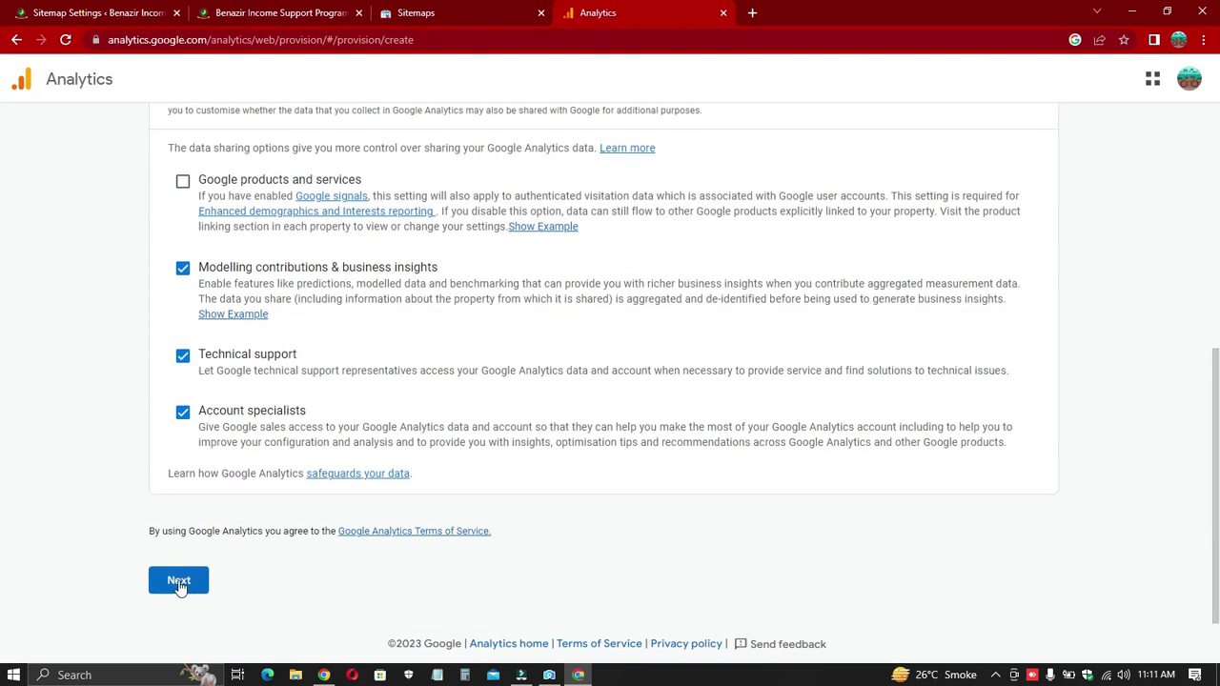
left_click(178, 583)
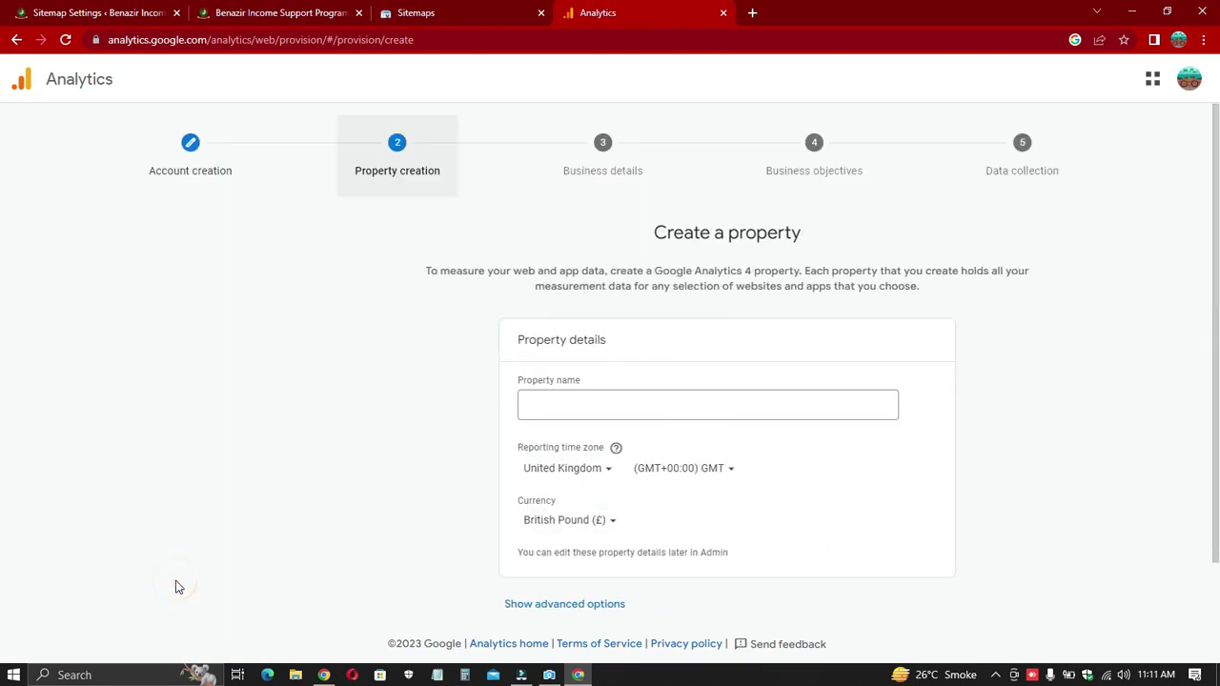
Step: Name the property "Benazir Income Support Programme" and set its reporting time zone to Pakistan
left_click(426, 333)
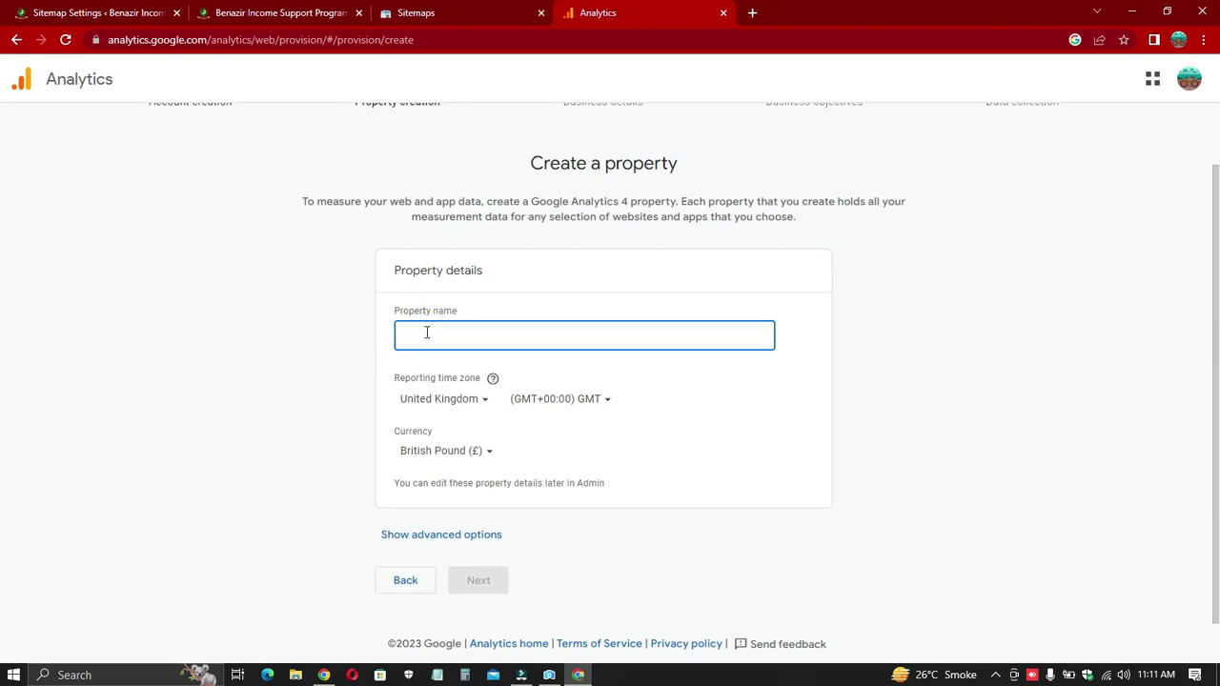
key("ctrl+v")
left_click(444, 399)
left_click(331, 414)
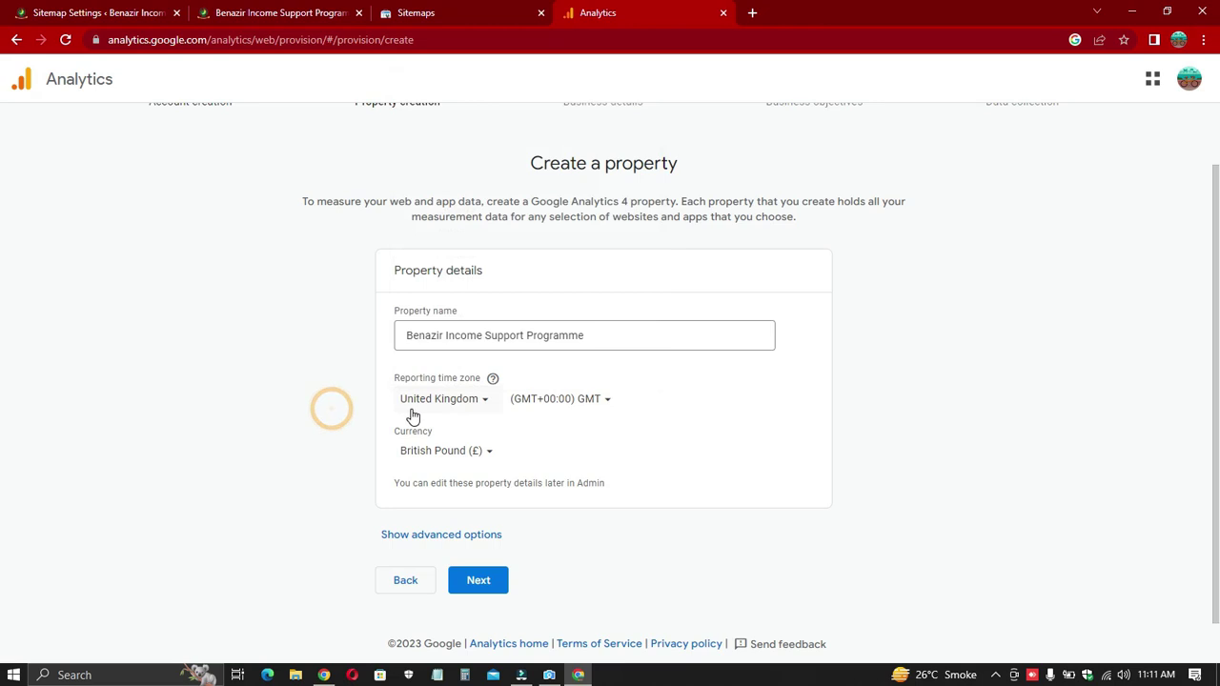
left_click(473, 403)
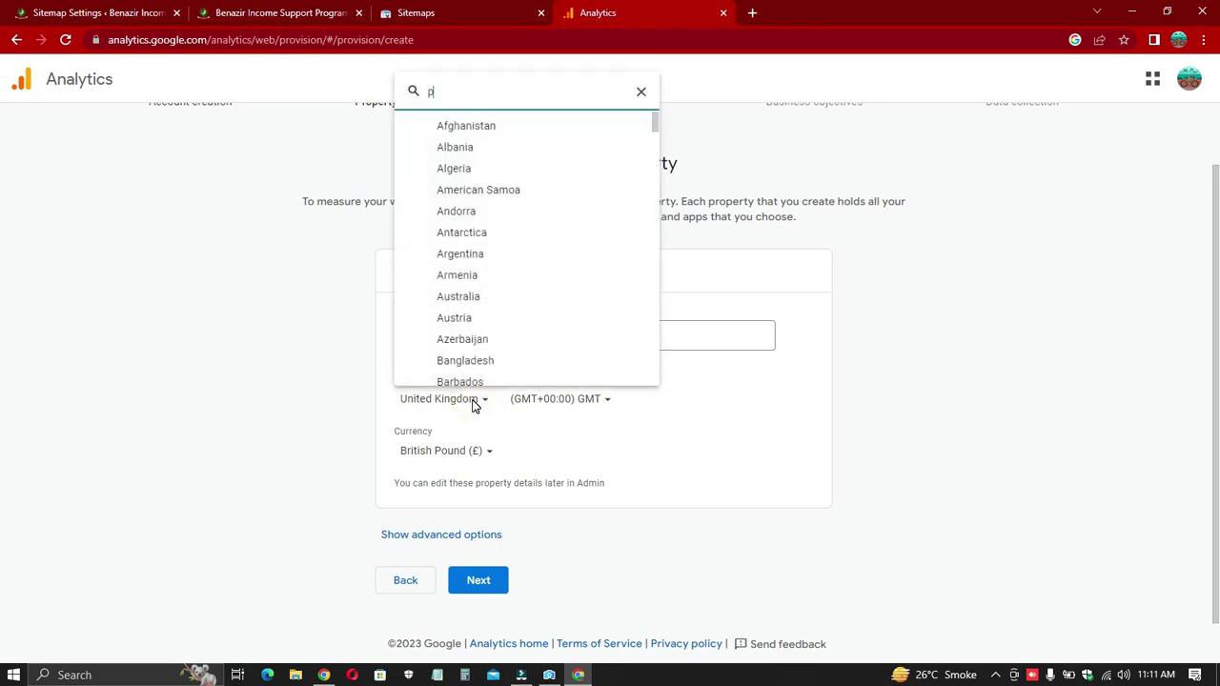
type("paki")
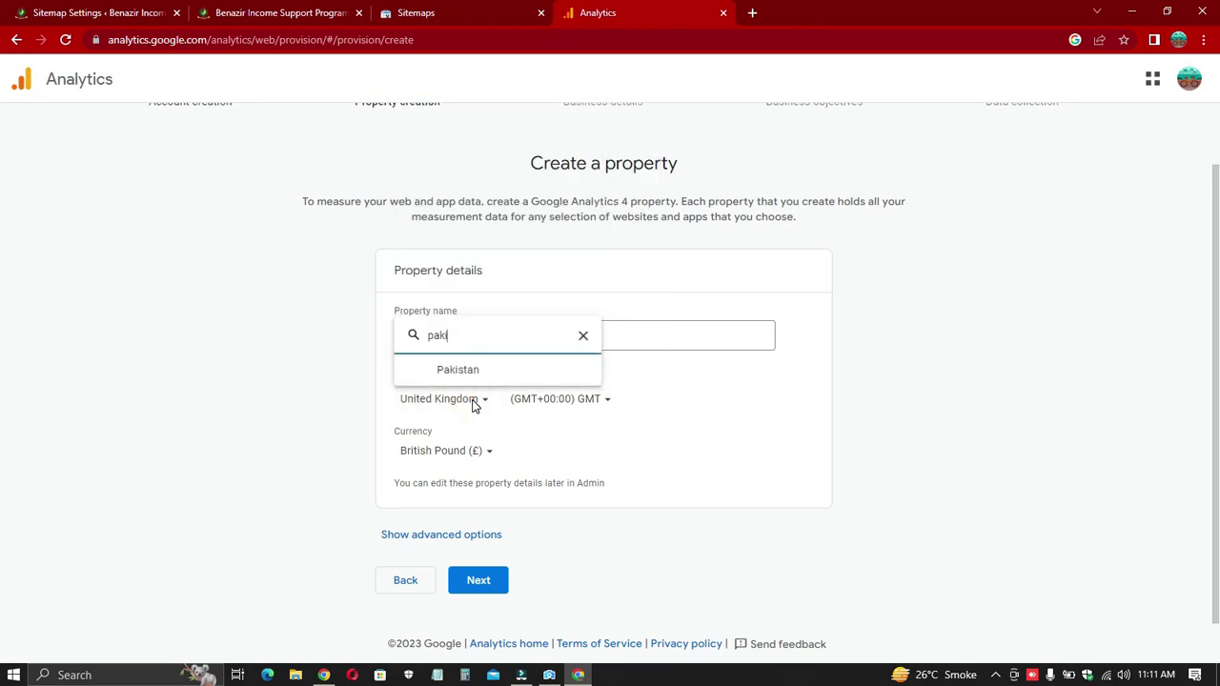
left_click(471, 374)
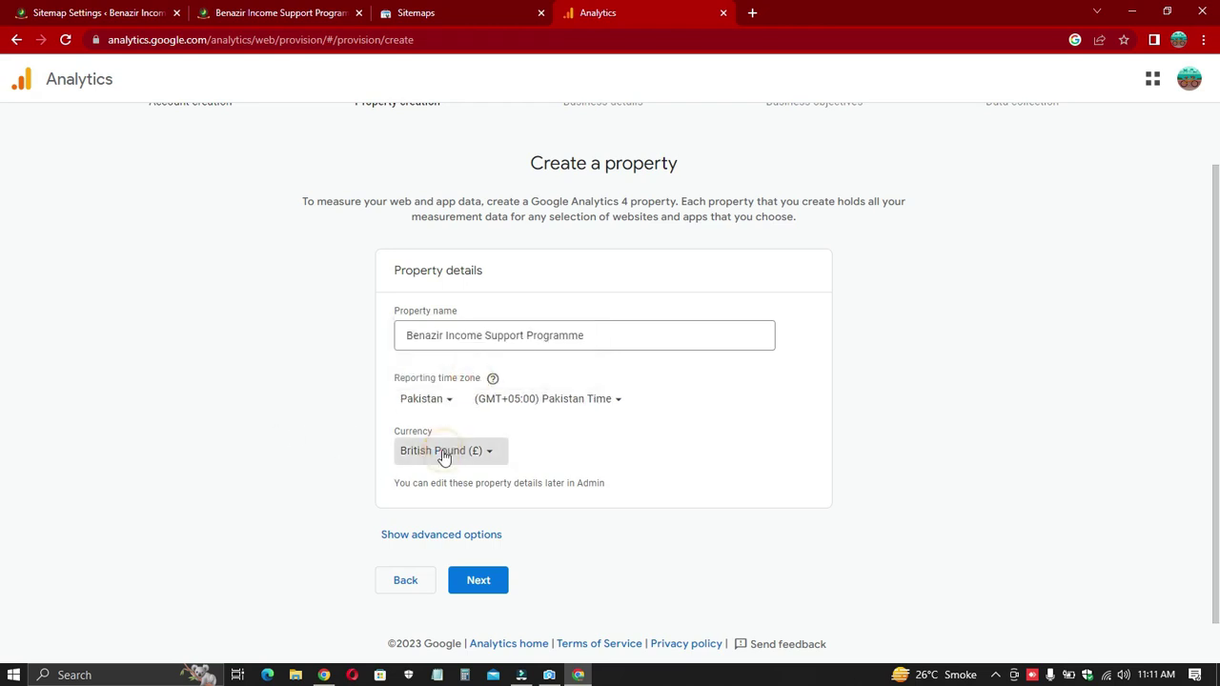
Step: Review the currency choices, keep British Pound (£) and continue to the business details
left_click(482, 455)
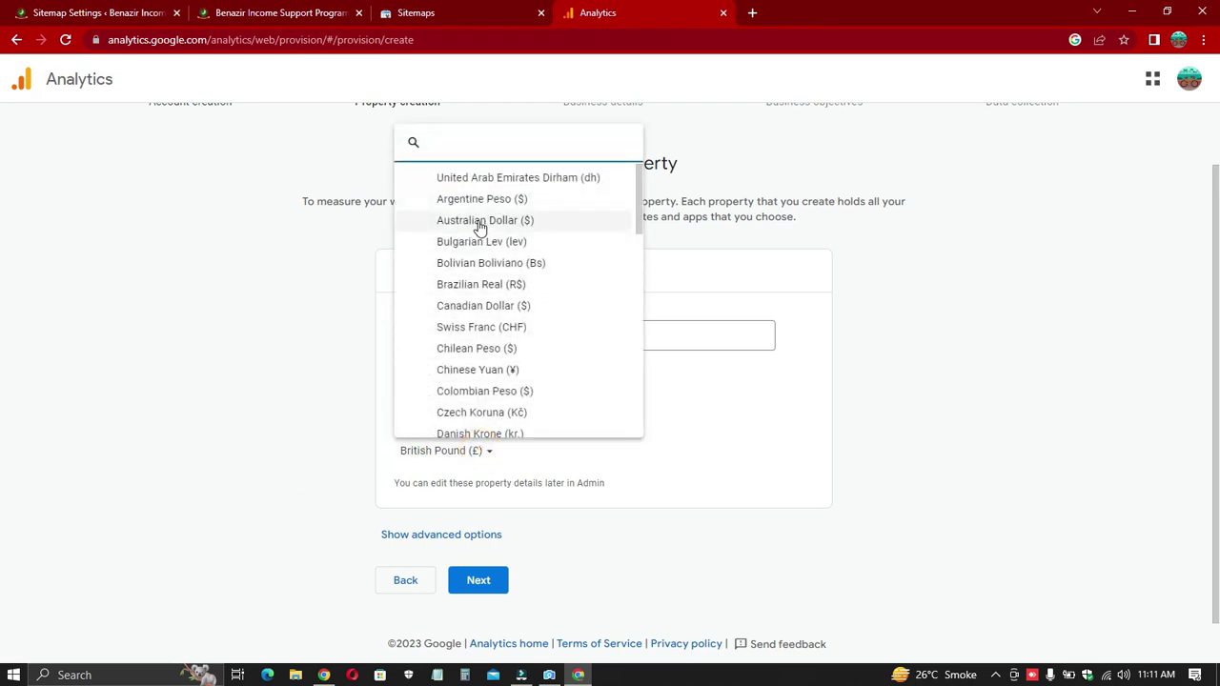
left_click(160, 360)
left_click(476, 589)
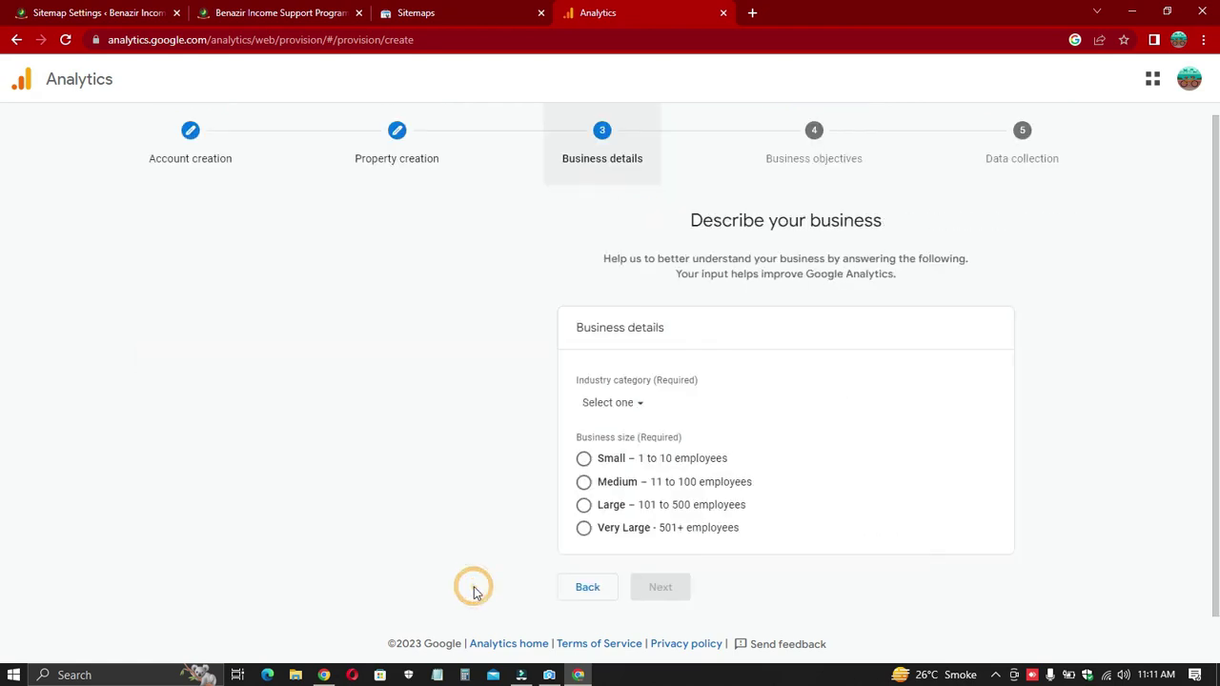
Step: Set the business size to Small and the industry category to Jobs & Education, and continue to the business objectives
left_click(418, 451)
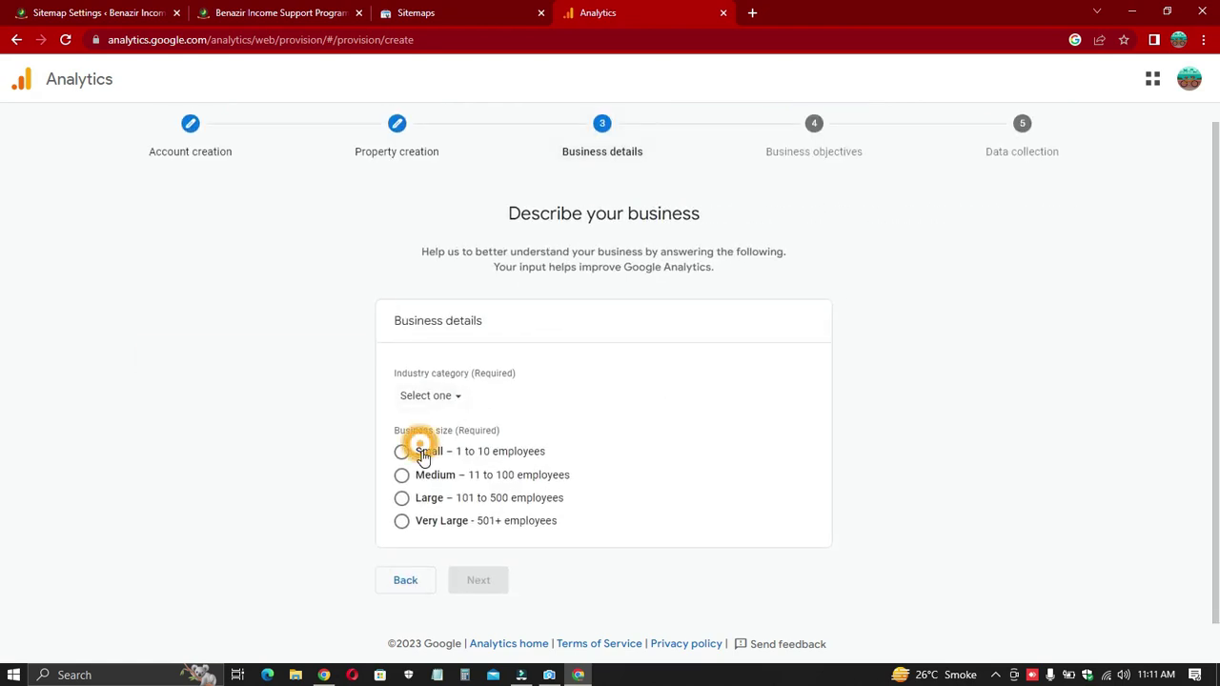
left_click(412, 397)
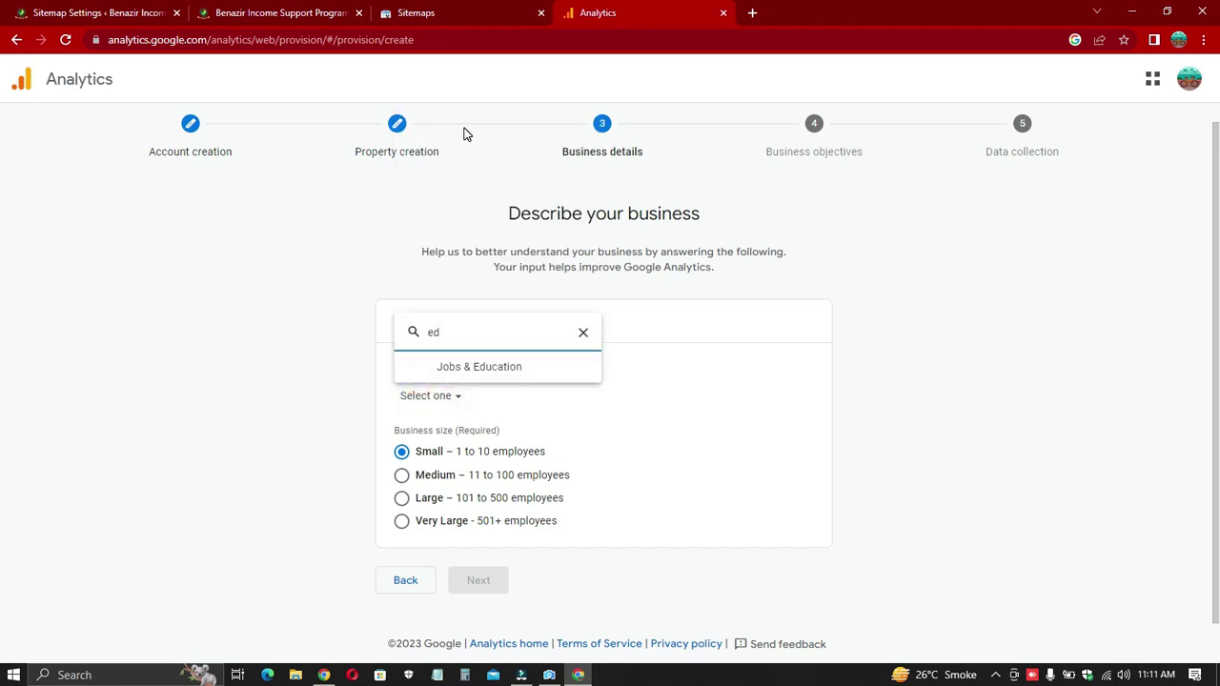
left_click(479, 366)
left_click(477, 579)
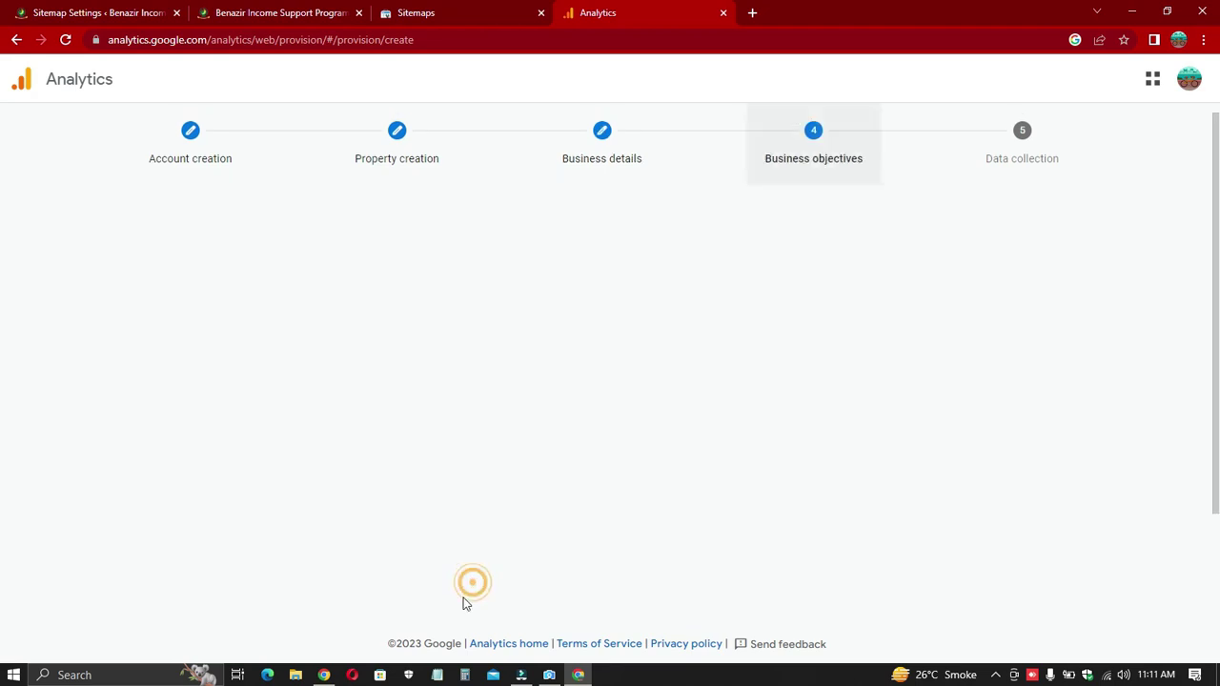
Step: Choose "Get baseline reports" as the business objective and create the property
scroll(545, 416, "down", 3)
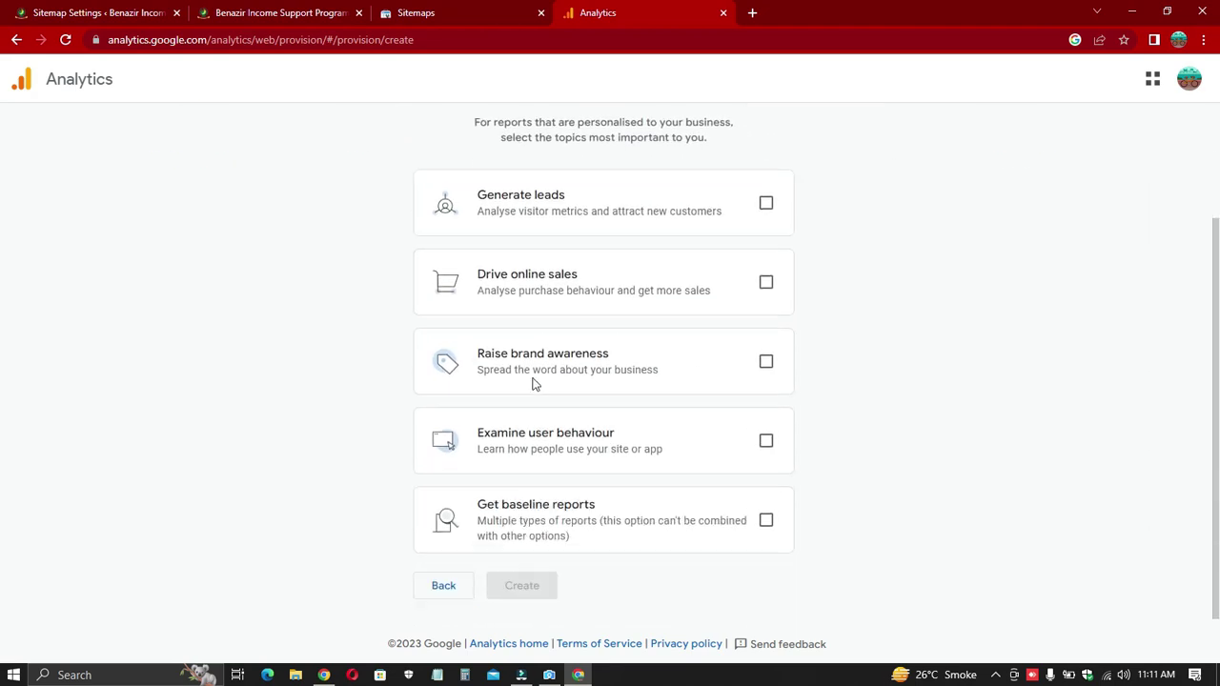
left_click(766, 515)
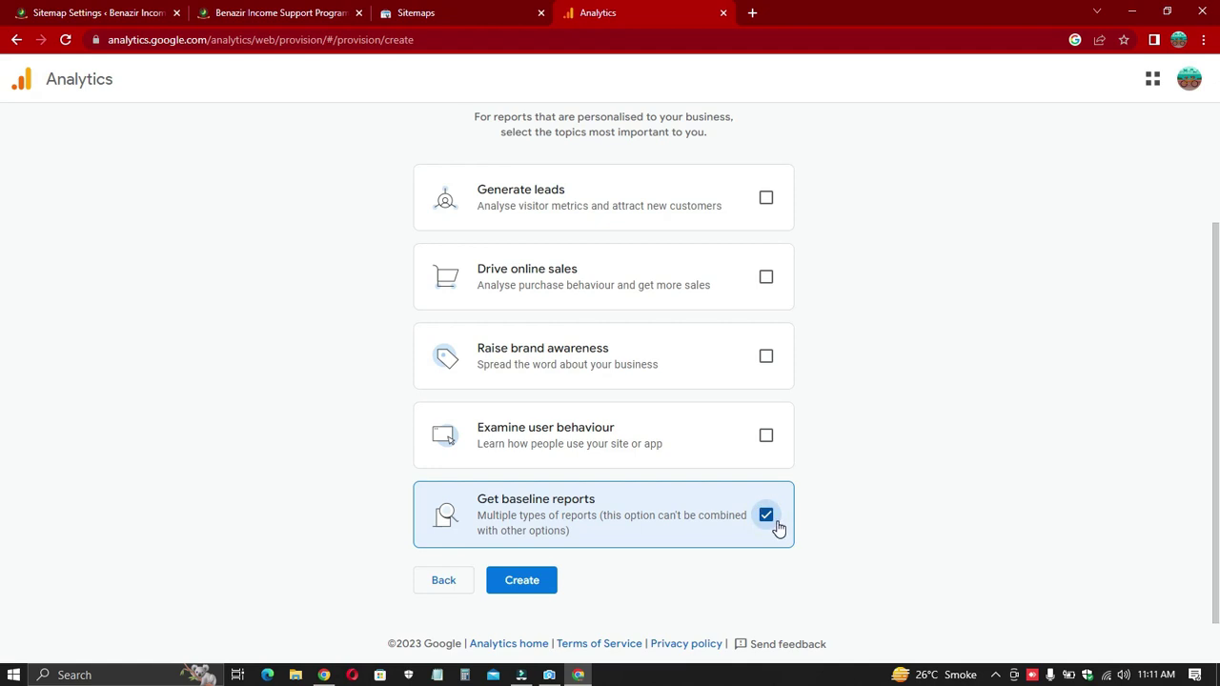
left_click(768, 517)
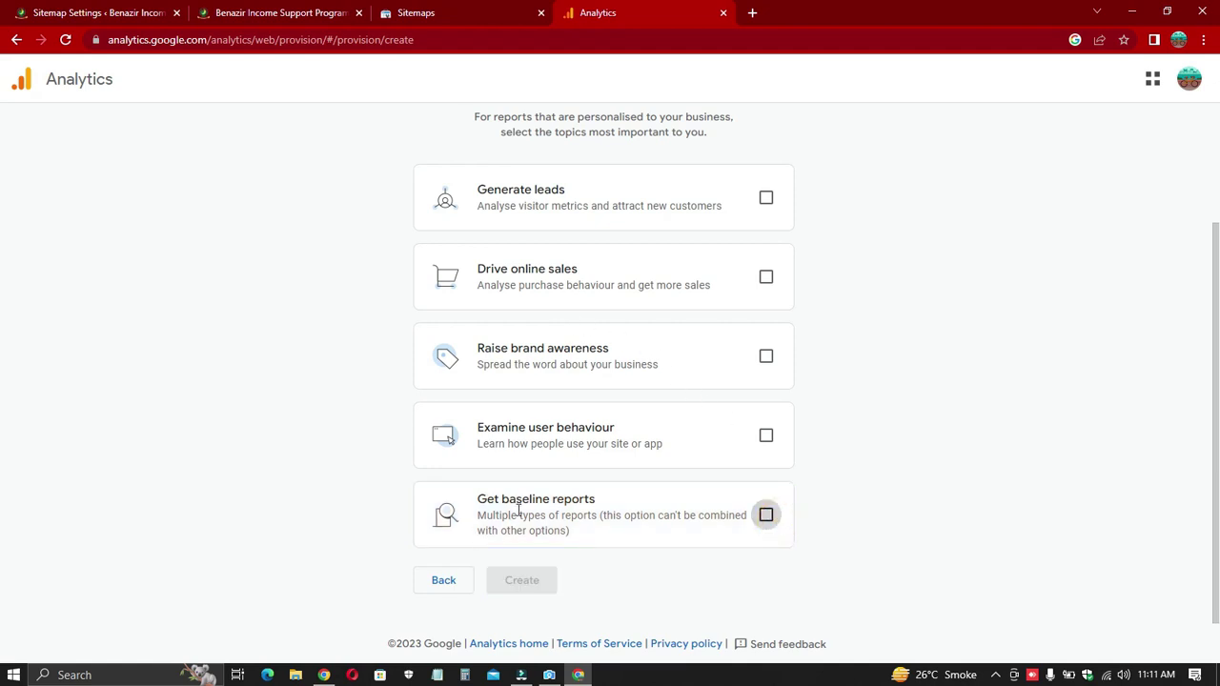
left_click(768, 518)
left_click(520, 585)
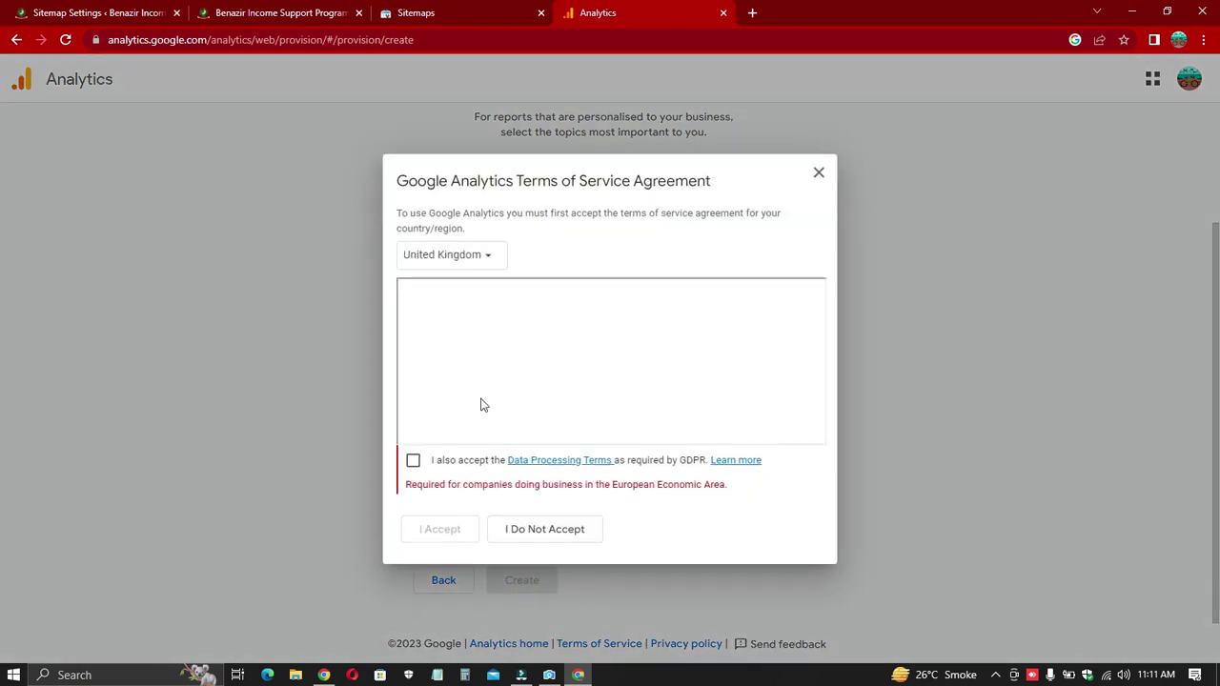
Step: Set the terms of service country to Pakistan and accept the agreement together with the Data Processing Terms
left_click(441, 255)
type("pak")
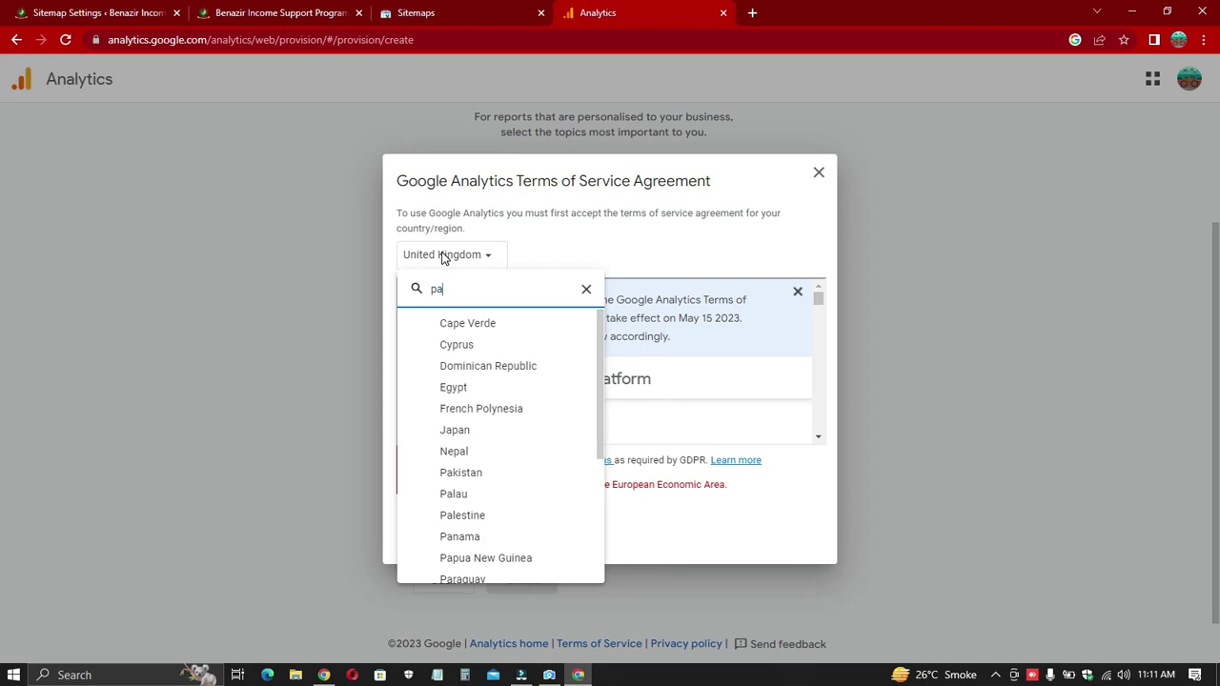
left_click(493, 326)
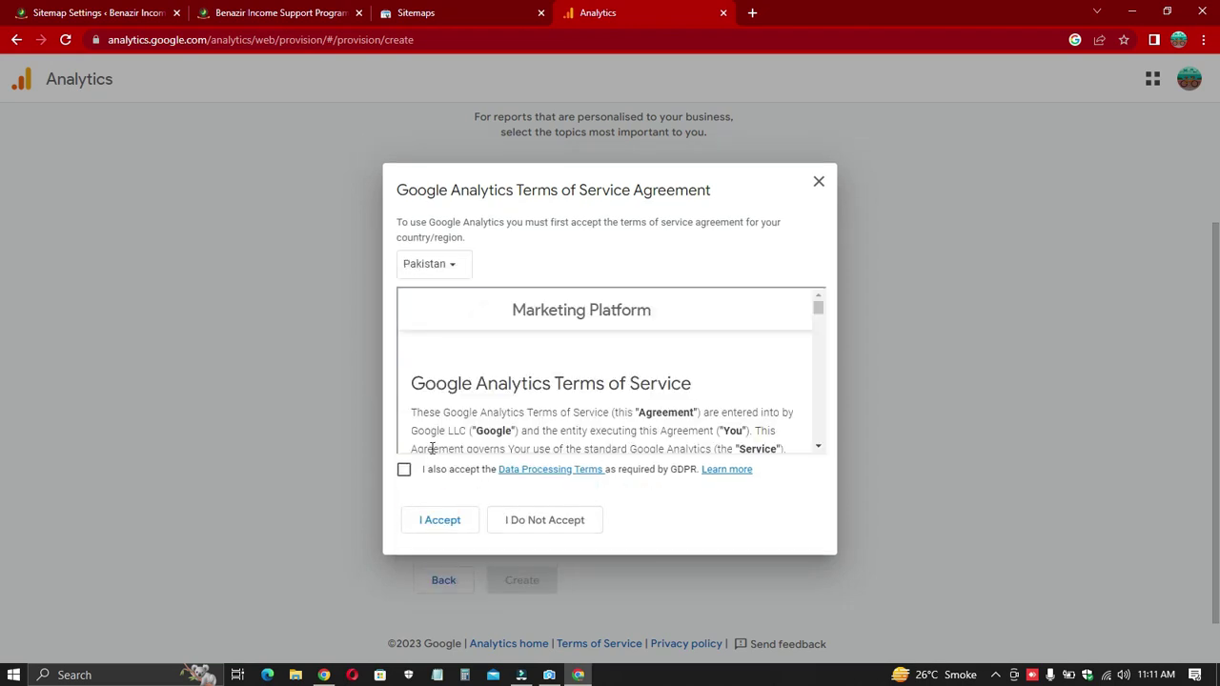
left_click(404, 470)
scroll(533, 438, "down", 5)
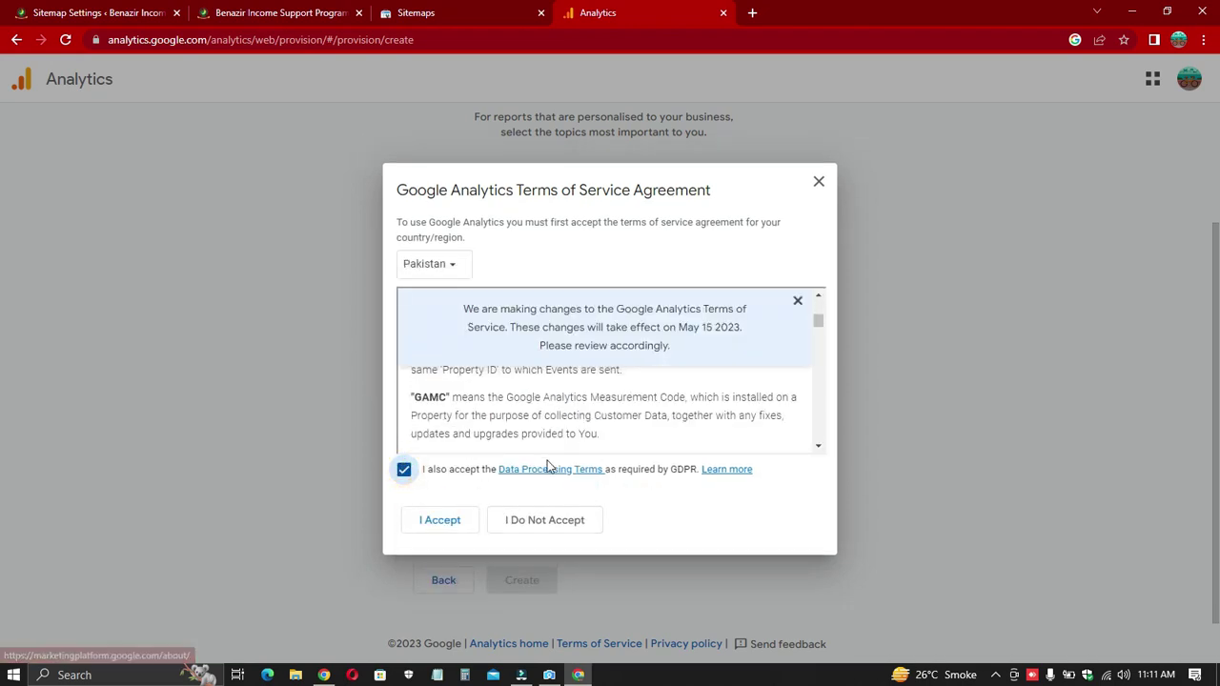
scroll(621, 428, "down", 2)
left_click(444, 522)
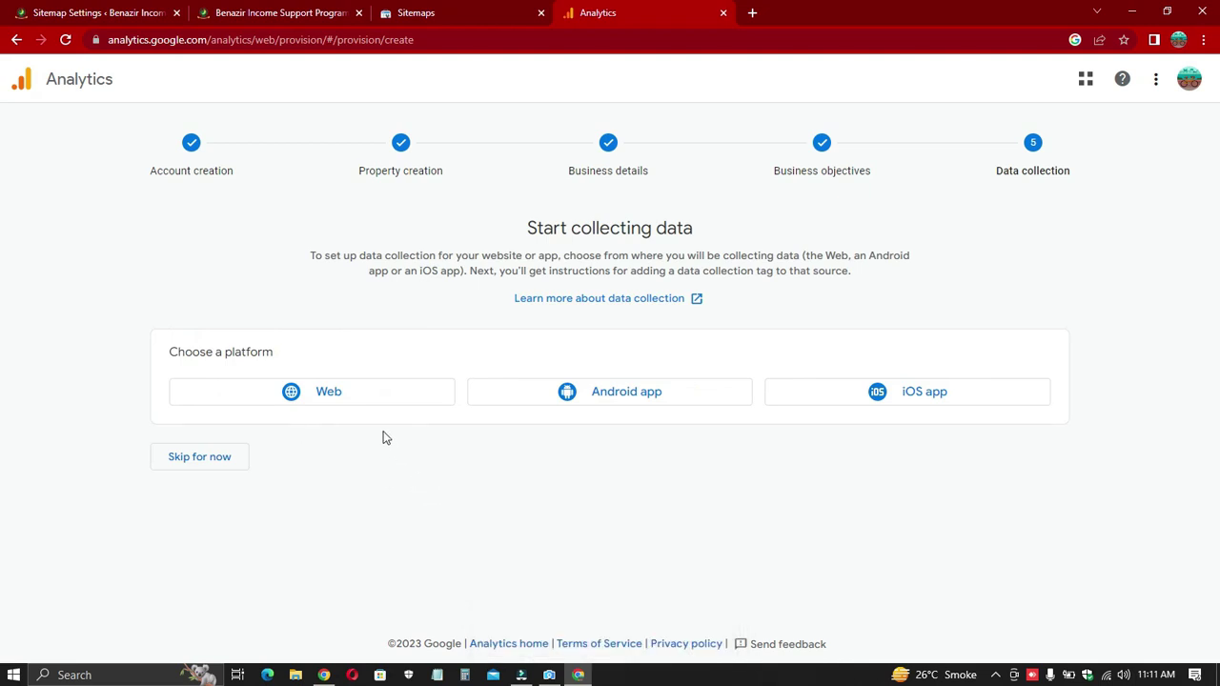
Step: Choose Web as the data collection platform and copy the site address from the blog's homepage
left_click(314, 392)
left_click(294, 13)
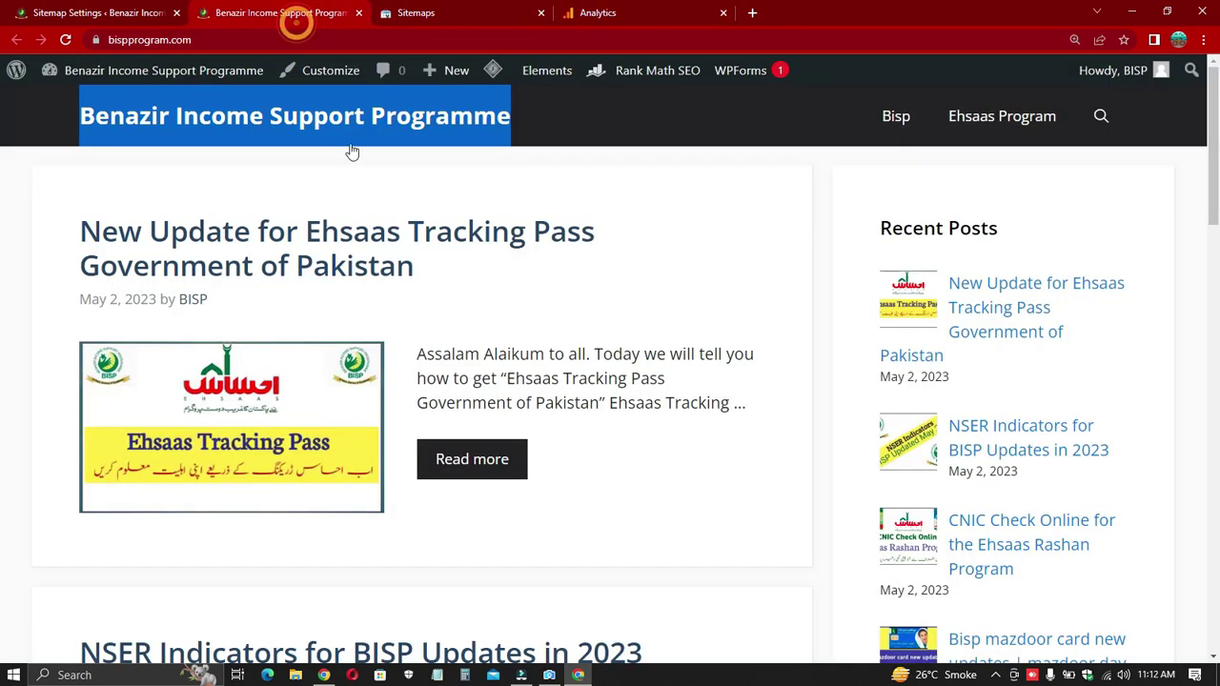
left_click(314, 184)
left_click(258, 40)
key("ctrl+c")
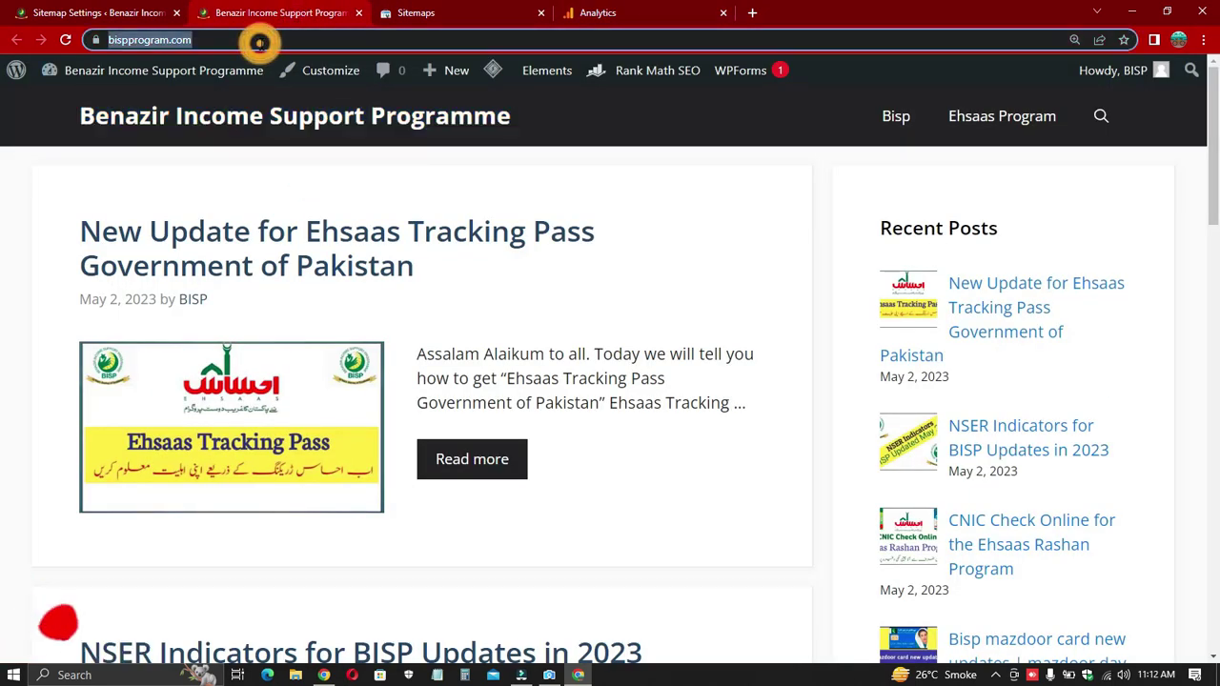
left_click(597, 12)
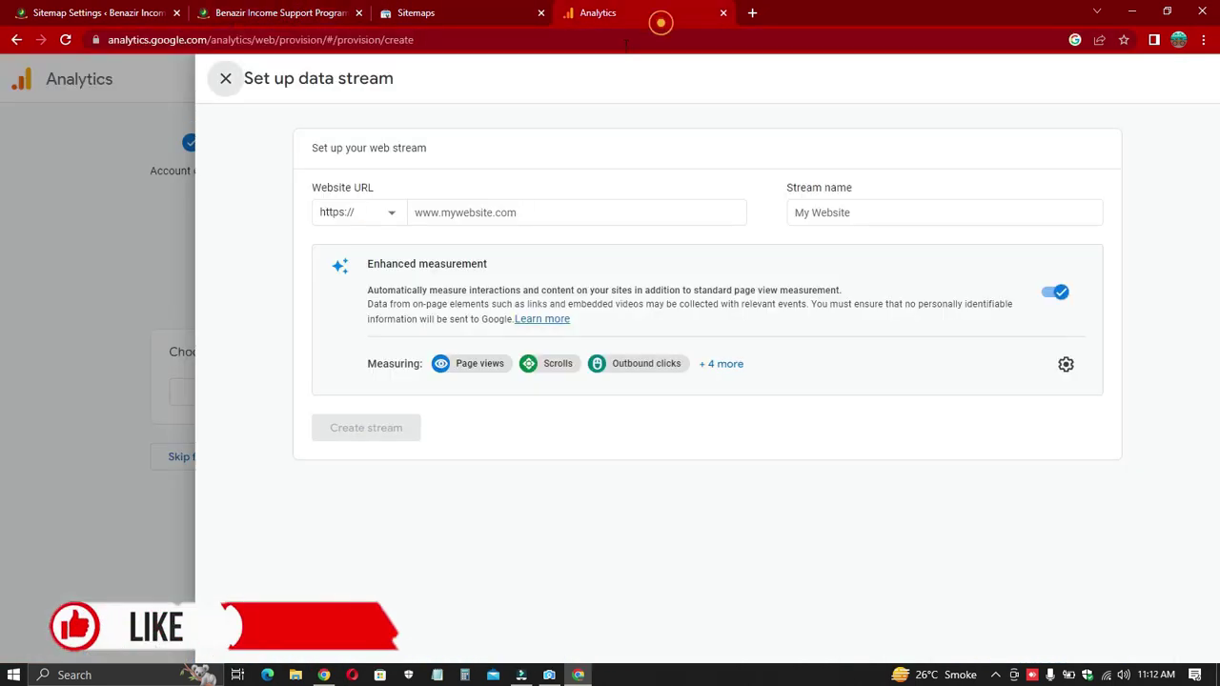
left_click(444, 211)
key("ctrl+v")
left_click(446, 212)
key("BackSpace")
key("BackSpace")
key("BackSpace")
key("BackSpace")
key("BackSpace")
key("BackSpace")
key("BackSpace")
key("BackSpace")
type("www")
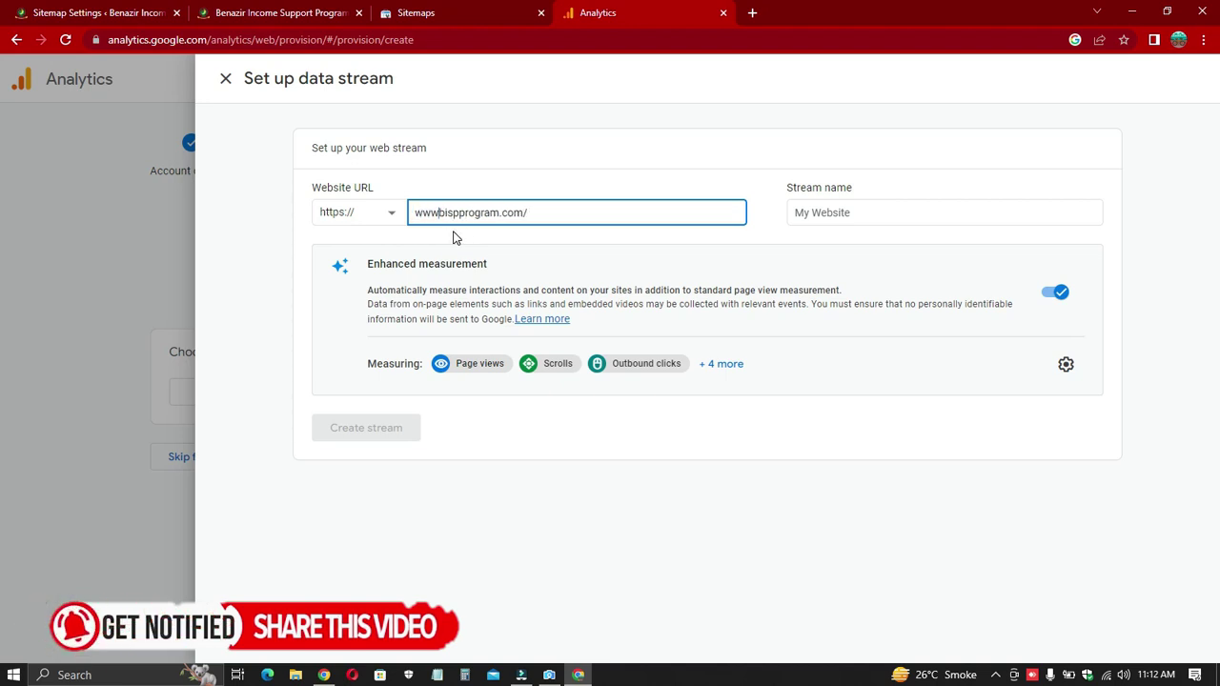
type(".")
left_click(560, 212)
key("BackSpace")
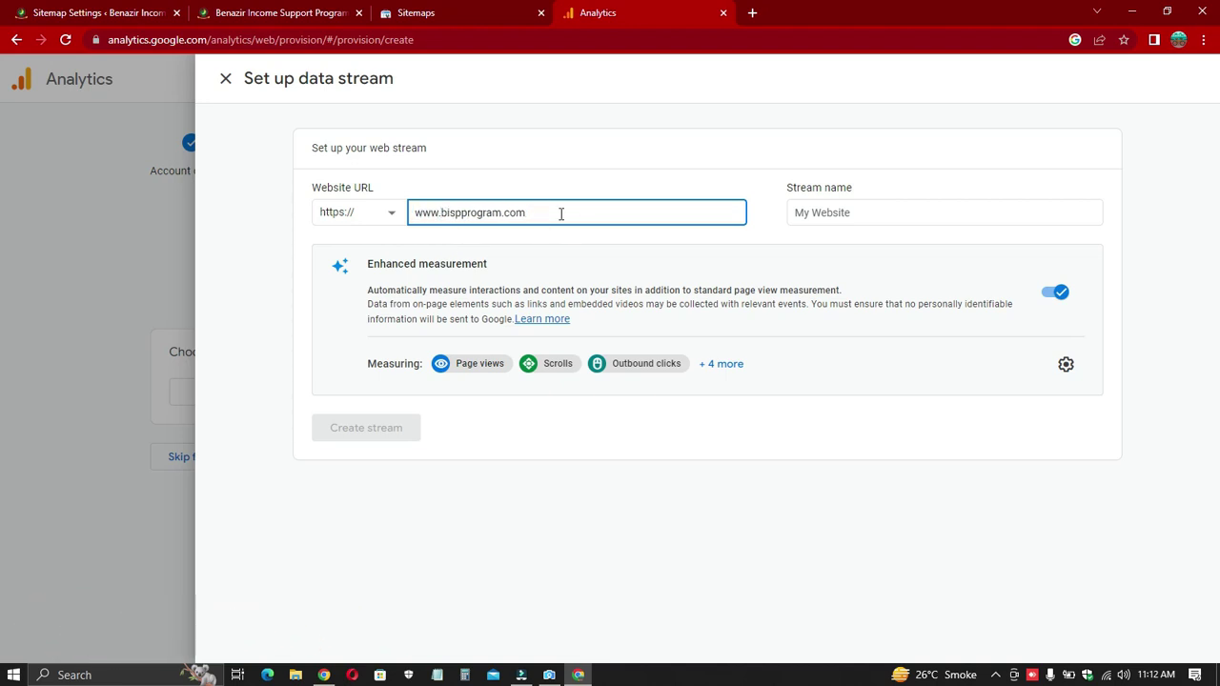
Step: Name the web stream "bispprogram" and create it with enhanced measurement left on
left_click(816, 214)
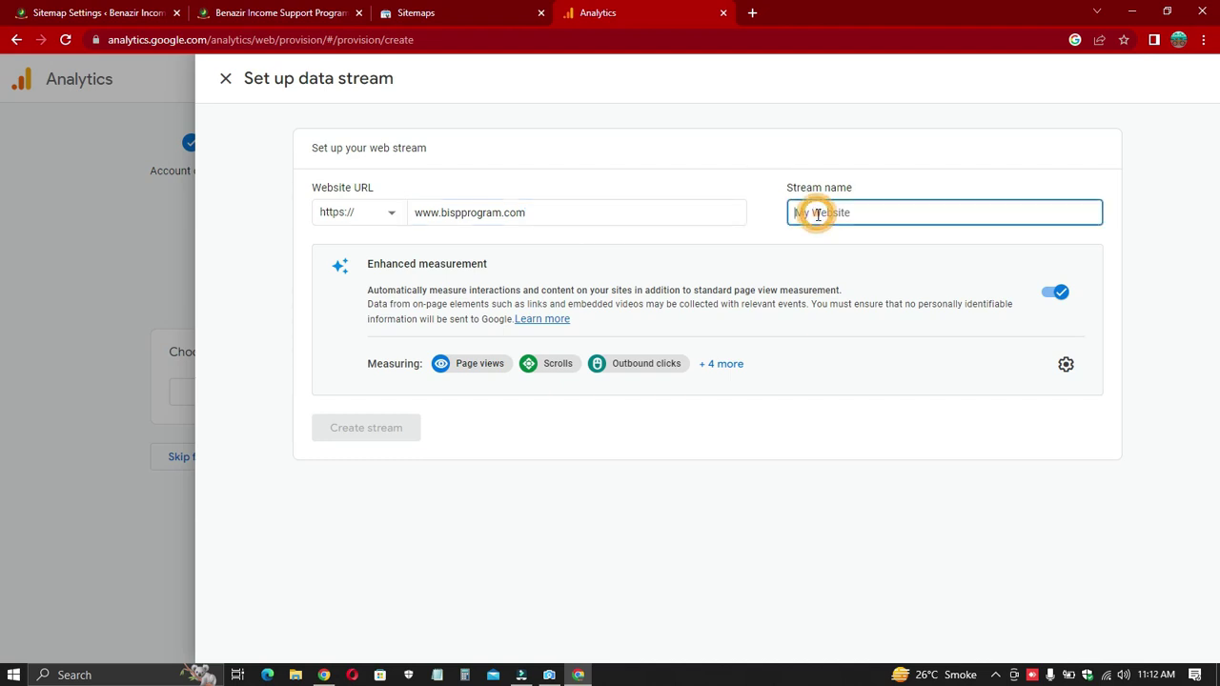
key("ctrl+v")
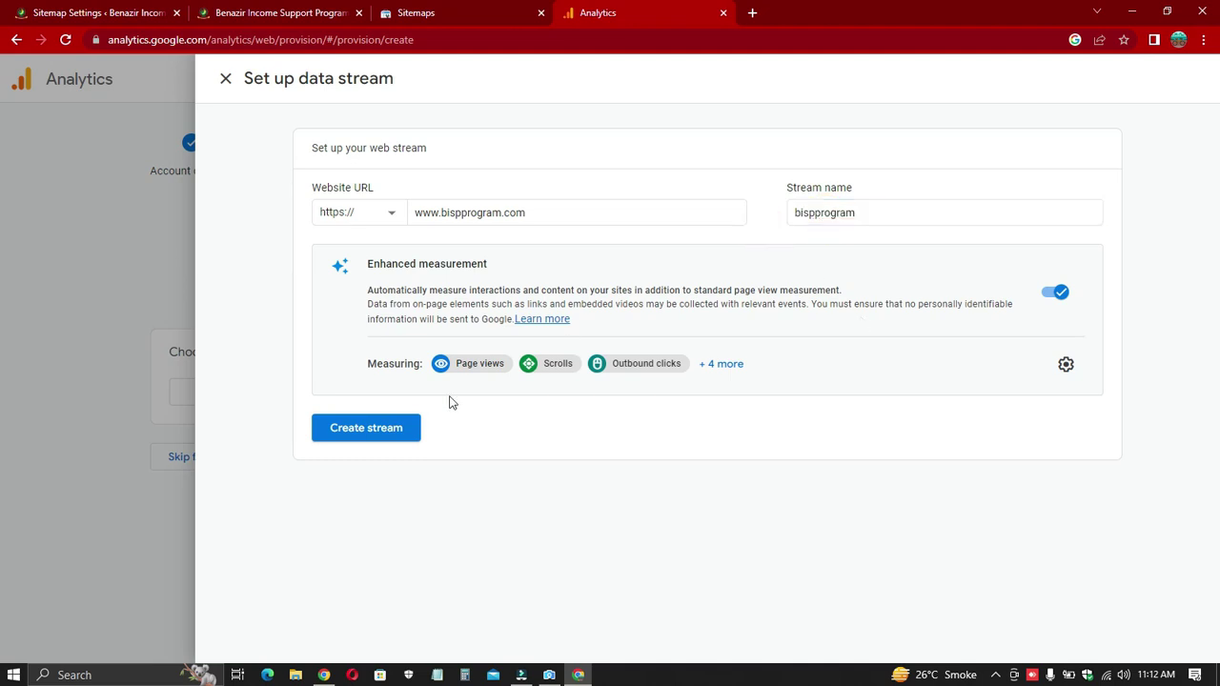
left_click(378, 437)
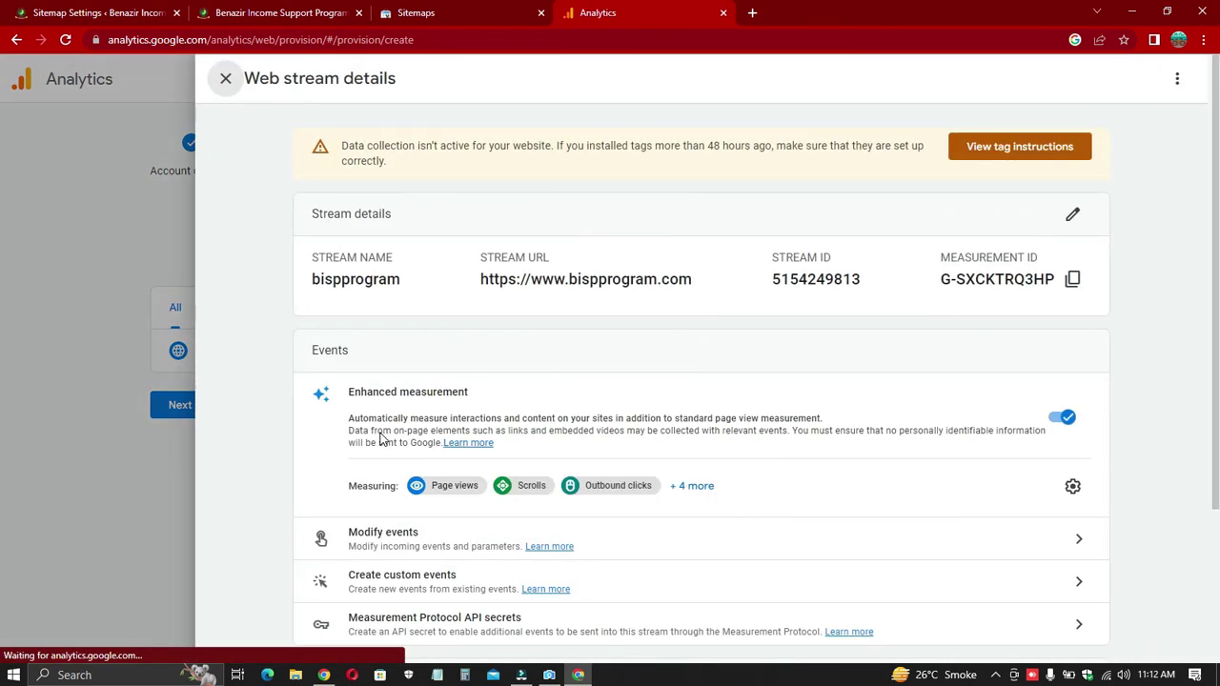
Step: Open the stream's tag instructions and copy the Google tag code for manual installation
left_click(977, 152)
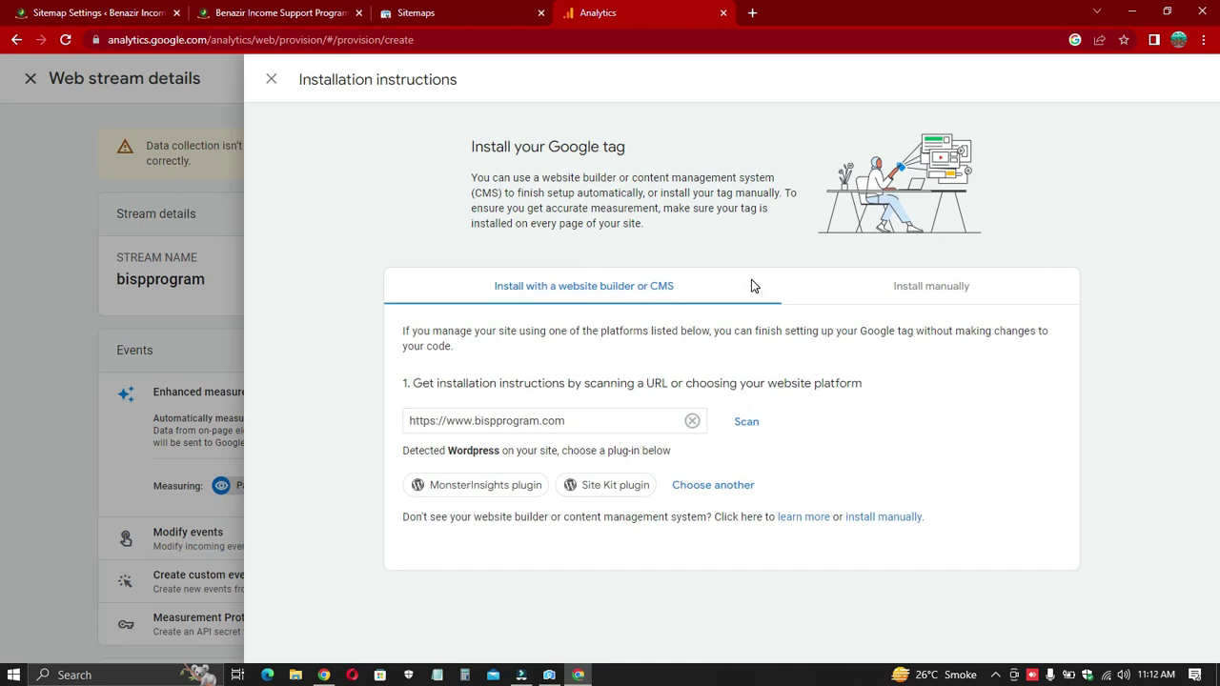
left_click_drag(469, 297, 715, 285)
left_click(679, 219)
left_click(910, 283)
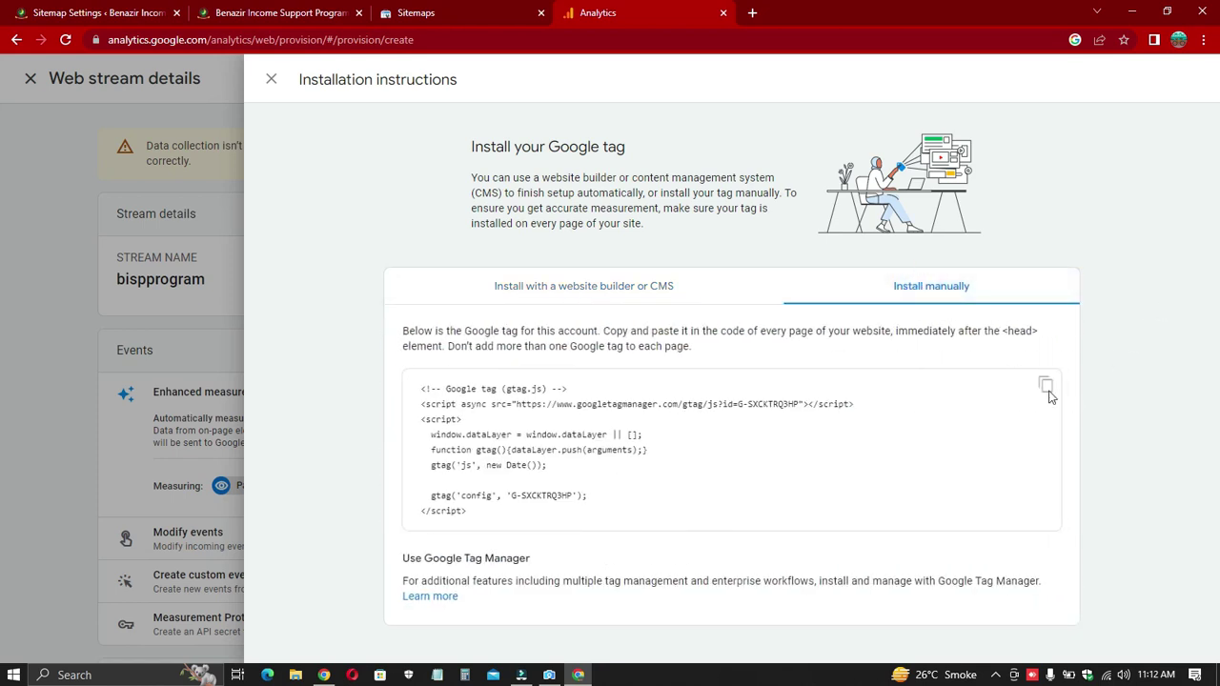
left_click(1046, 385)
Step: Switch to the WordPress dashboard and open the GeneratePress theme's header.php in the Theme File Editor
left_click(100, 13)
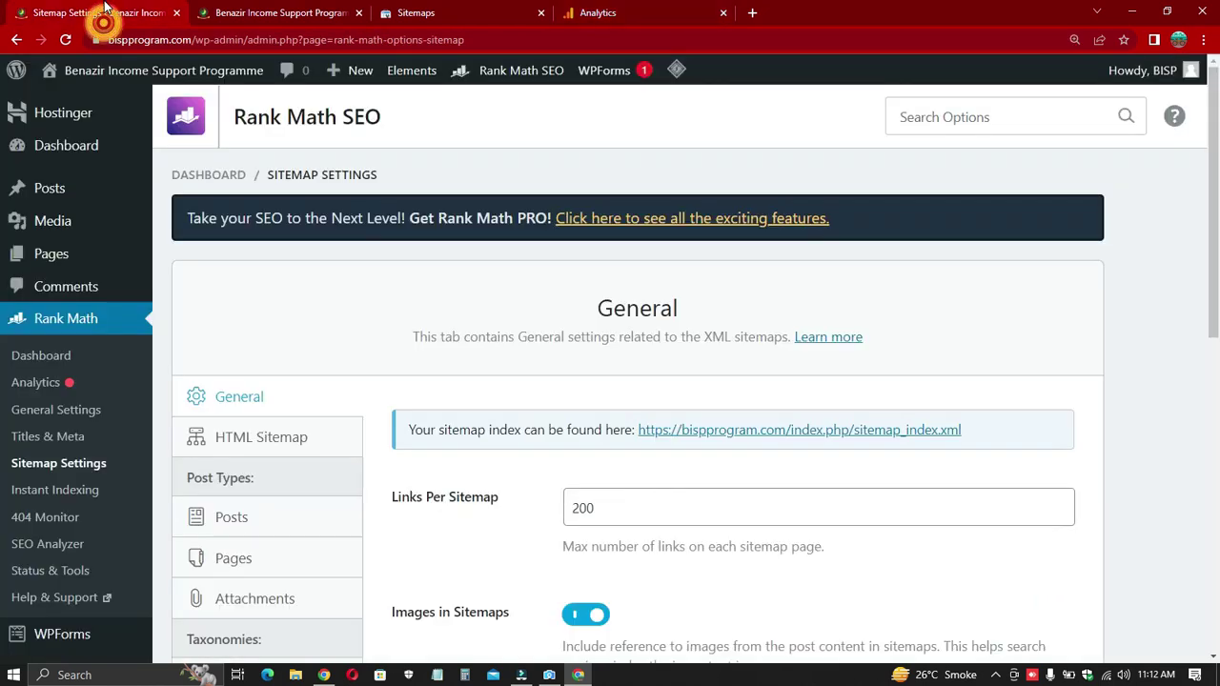
scroll(78, 520, "down", 5)
mouse_move(68, 380)
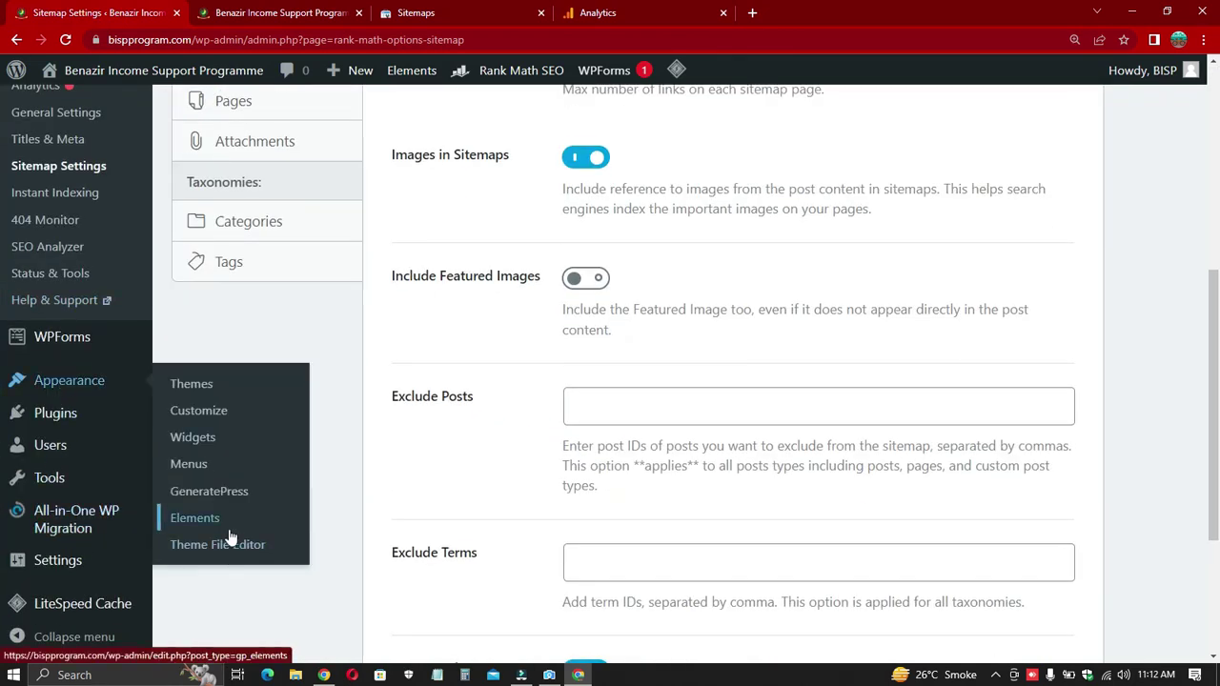
left_click(228, 557)
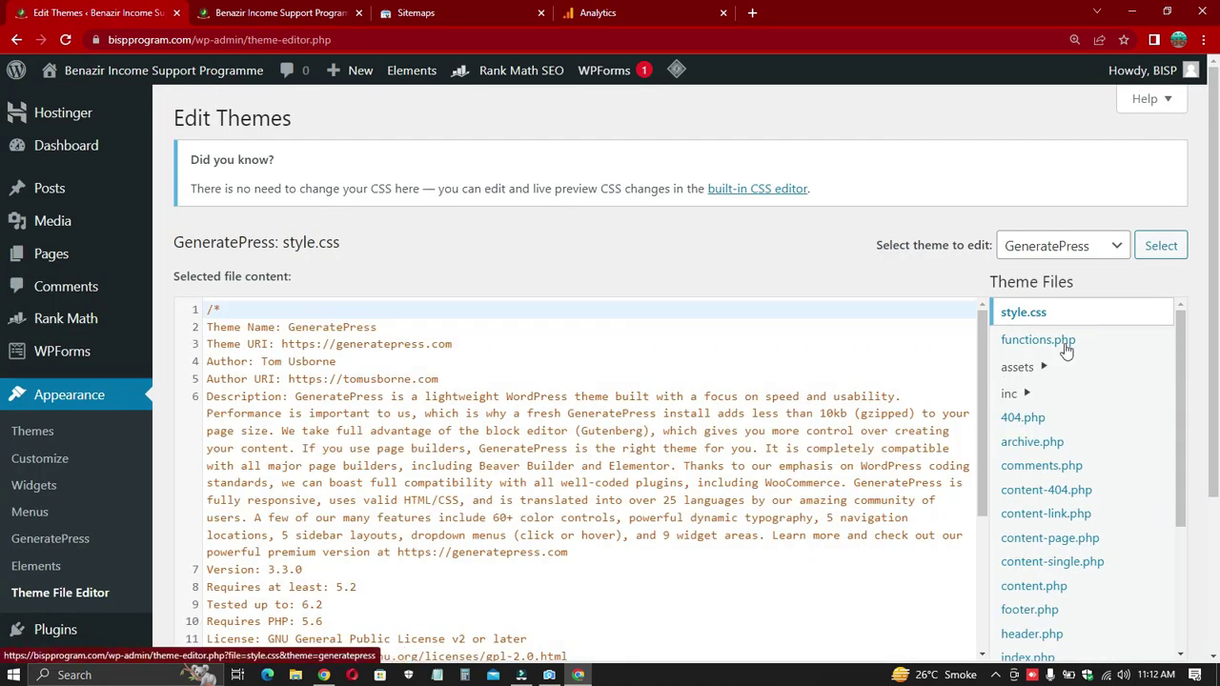
scroll(1058, 381, "down", 3)
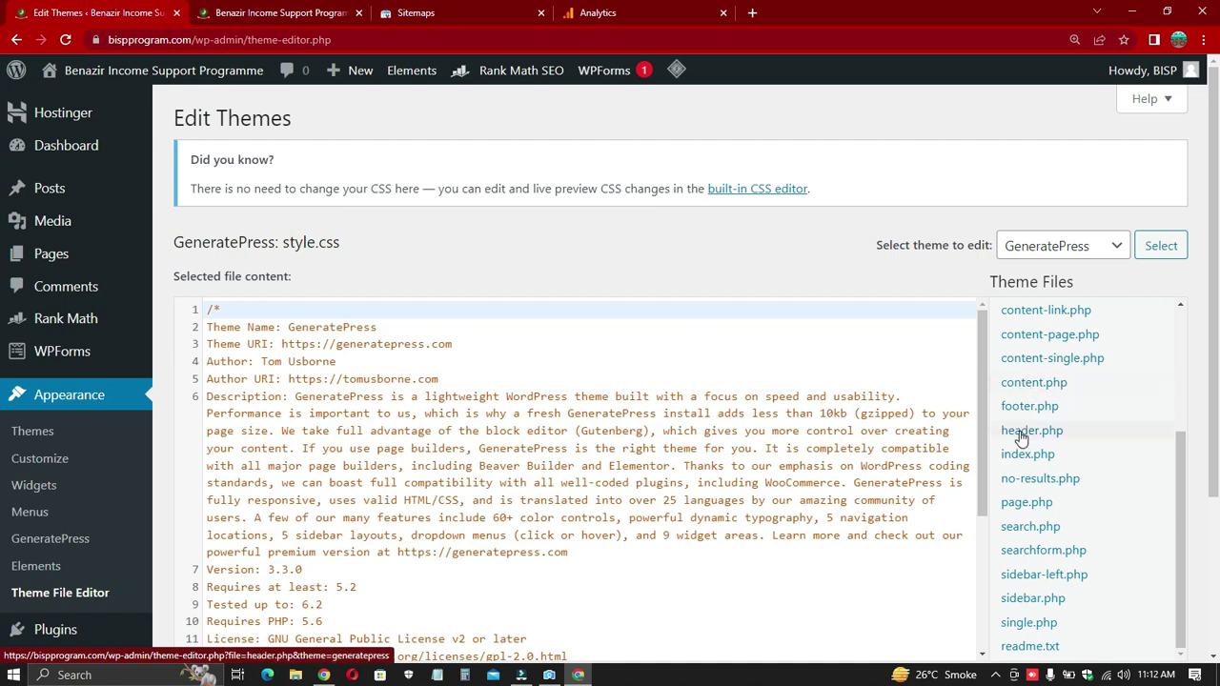
left_click(1022, 433)
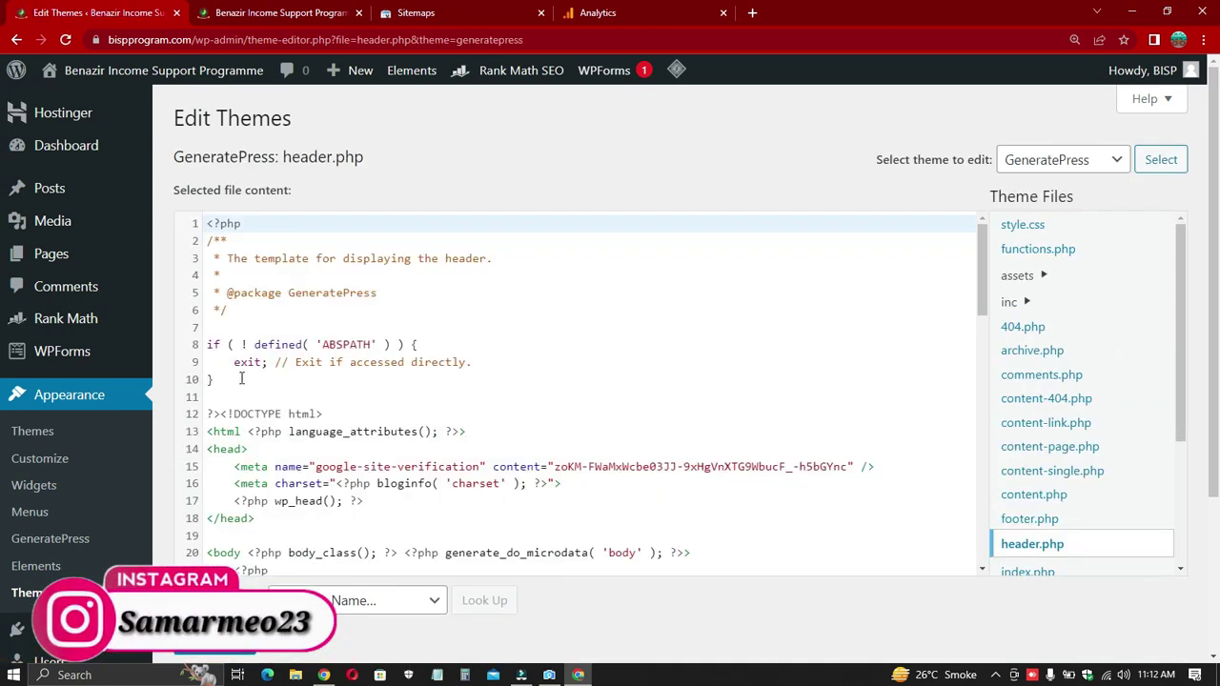
Step: Paste the copied Google tag code on a new line directly after the opening <head> tag in header.php
left_click(262, 452)
key("Return")
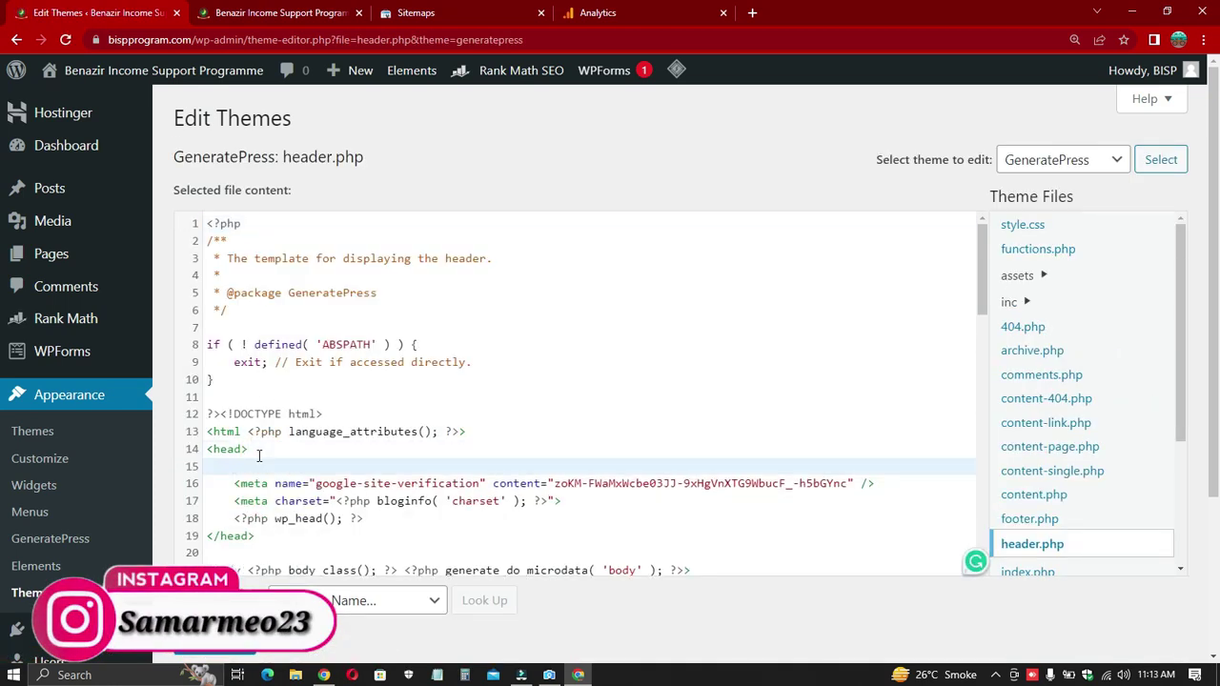
key("ctrl+v")
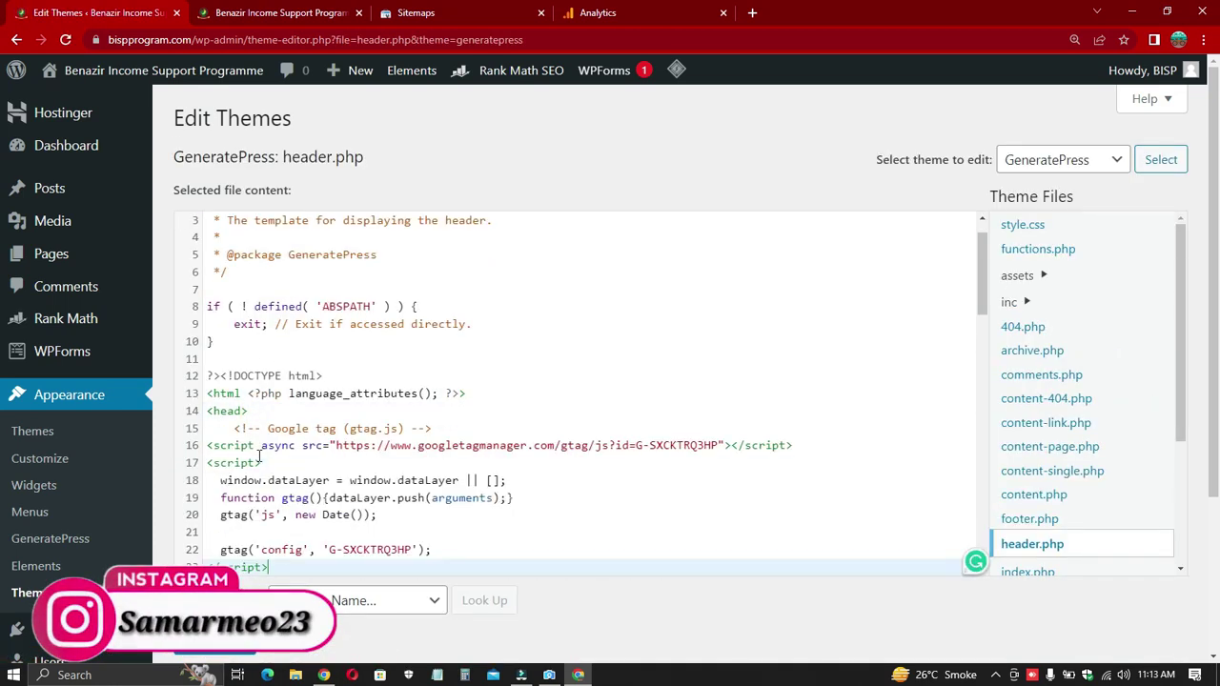
Step: Reload the blog's home page and open the post "New Update for Ehsaas Tracking Pass Government of Pakistan" to generate a test visit
left_click(204, 12)
key("F5")
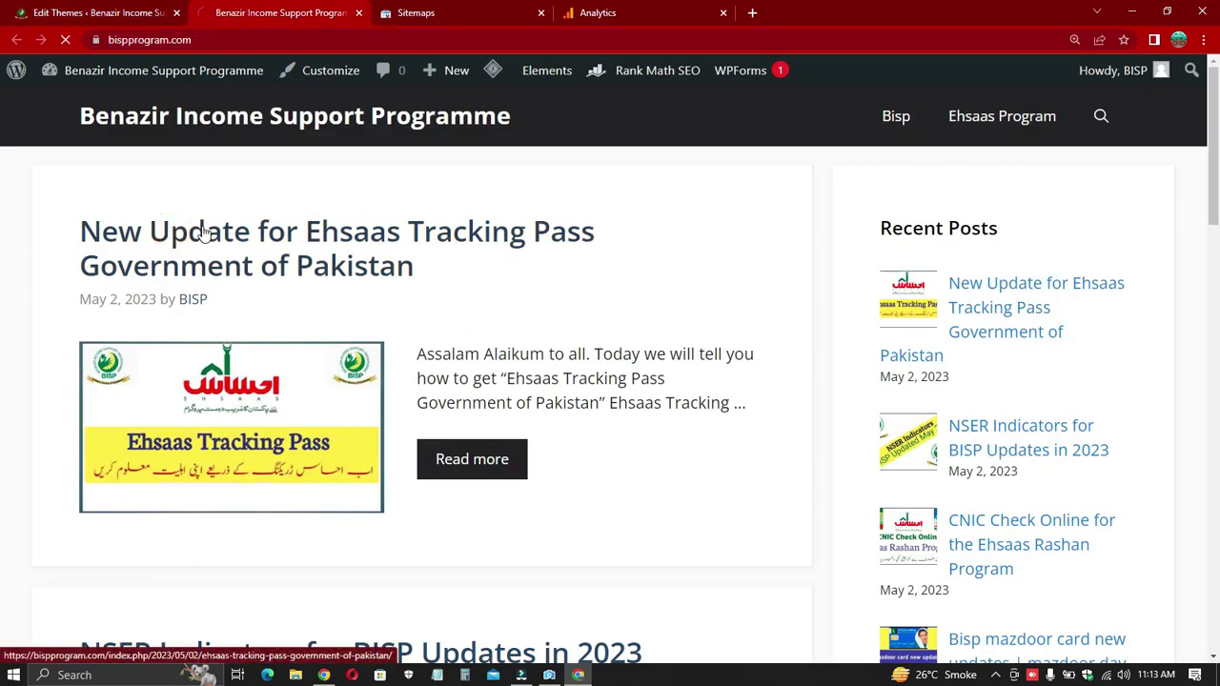
left_click(284, 259)
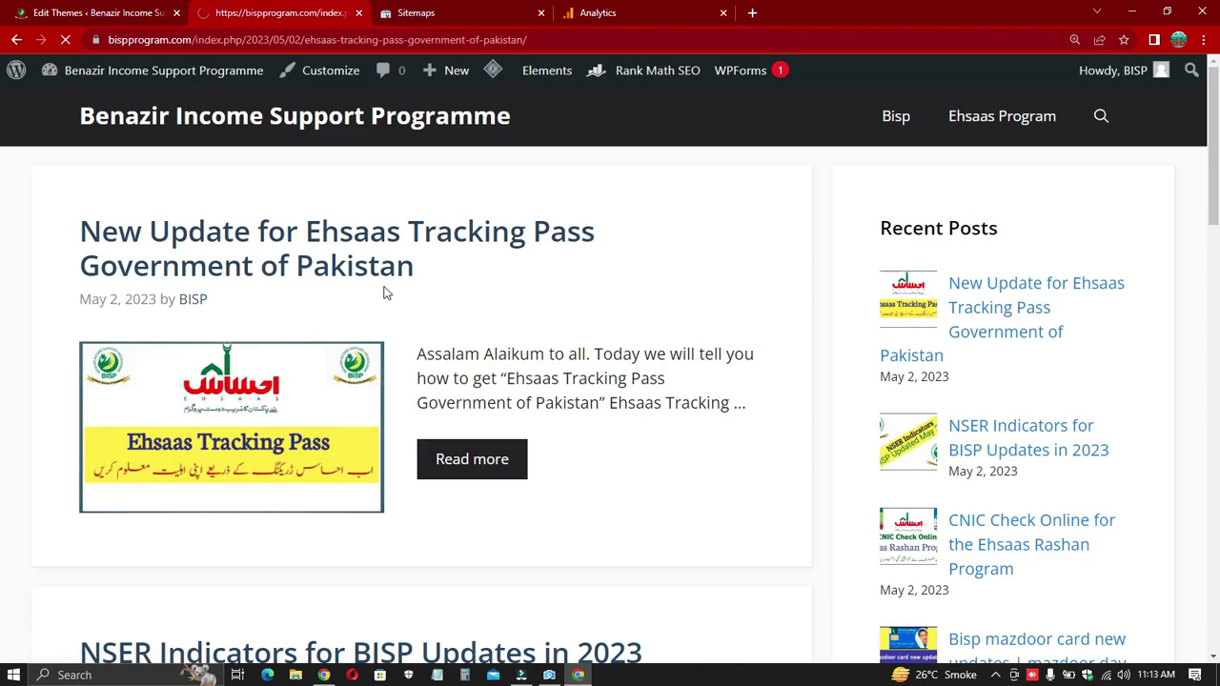
scroll(465, 320, "down", 3)
scroll(449, 313, "up", 3)
Step: Switch to Google Analytics, close the tag installation instructions, and check the property selection from the Home page
left_click(610, 12)
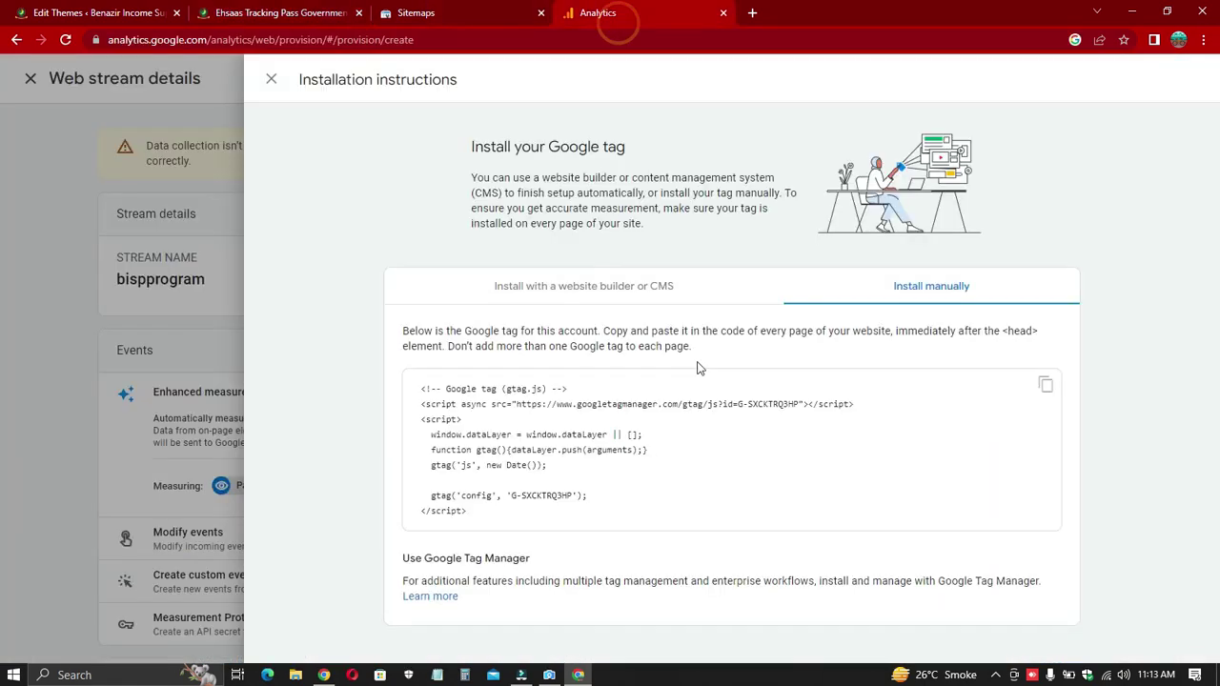
left_click(270, 75)
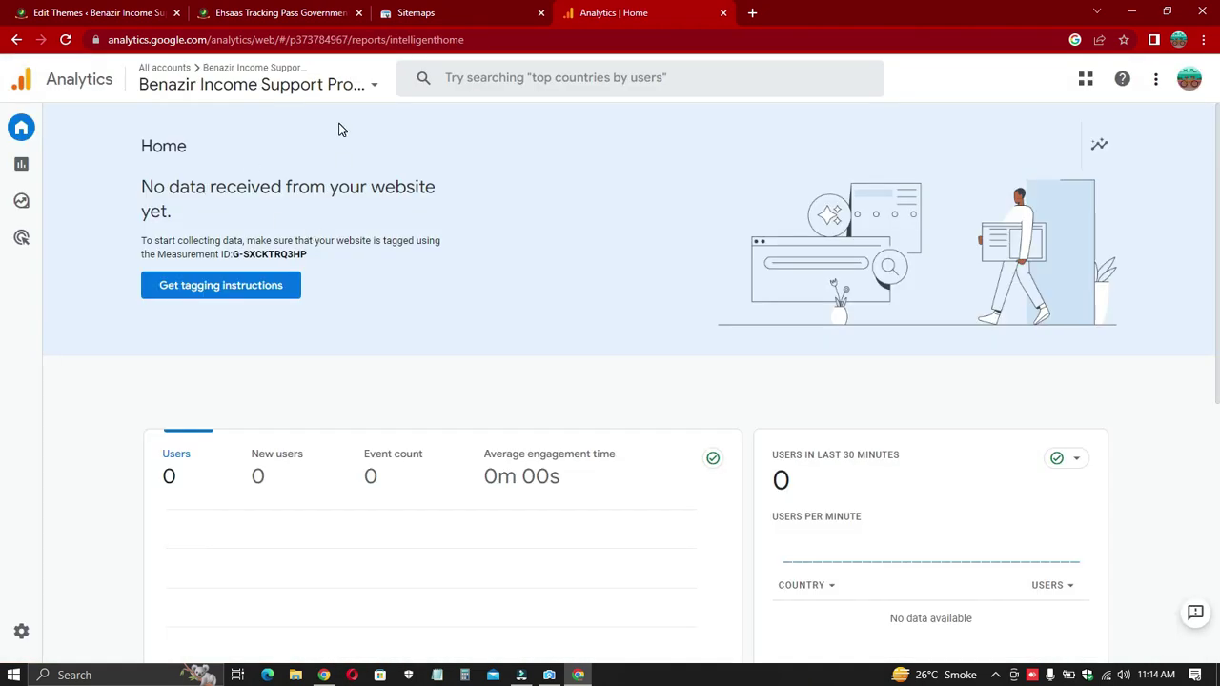
left_click(288, 84)
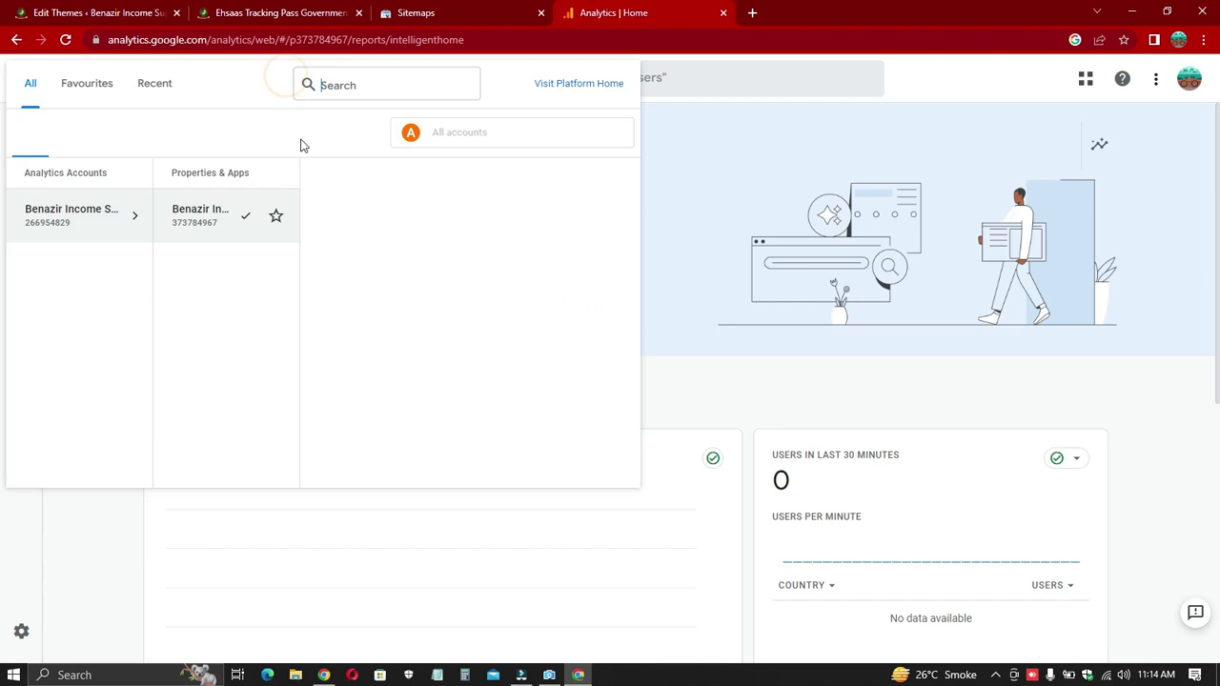
left_click(692, 205)
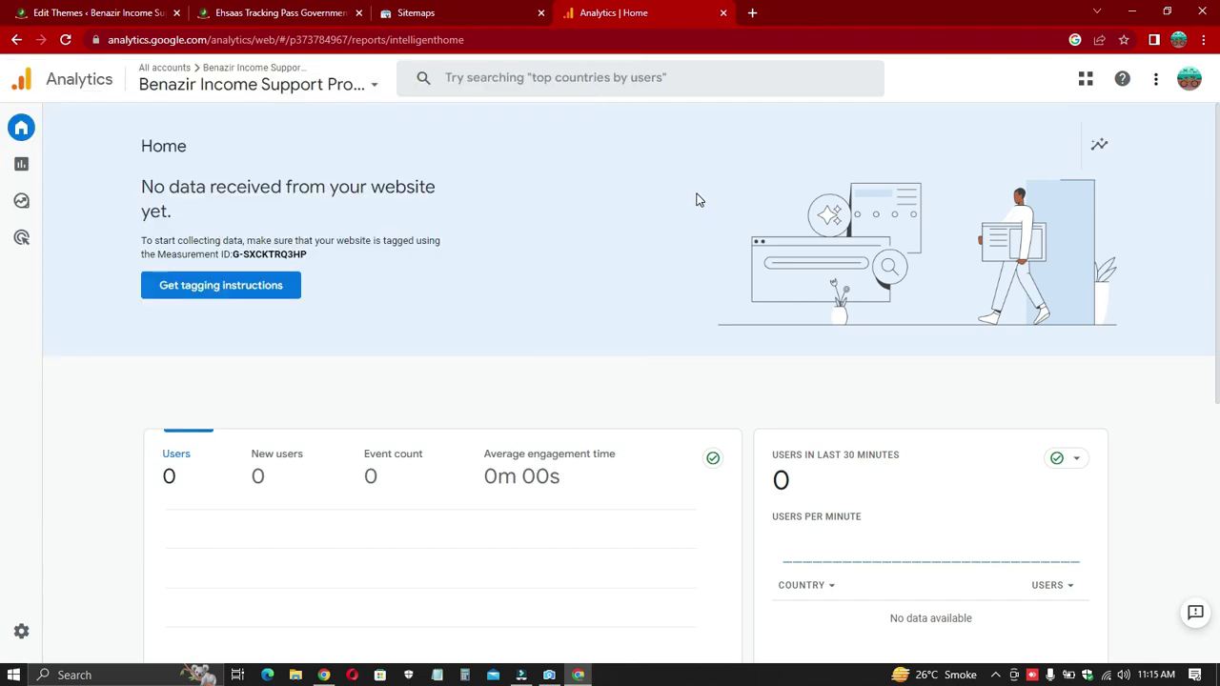
Step: Open the Real-time report and examine the event counts by event name, including first_visit
left_click(36, 167)
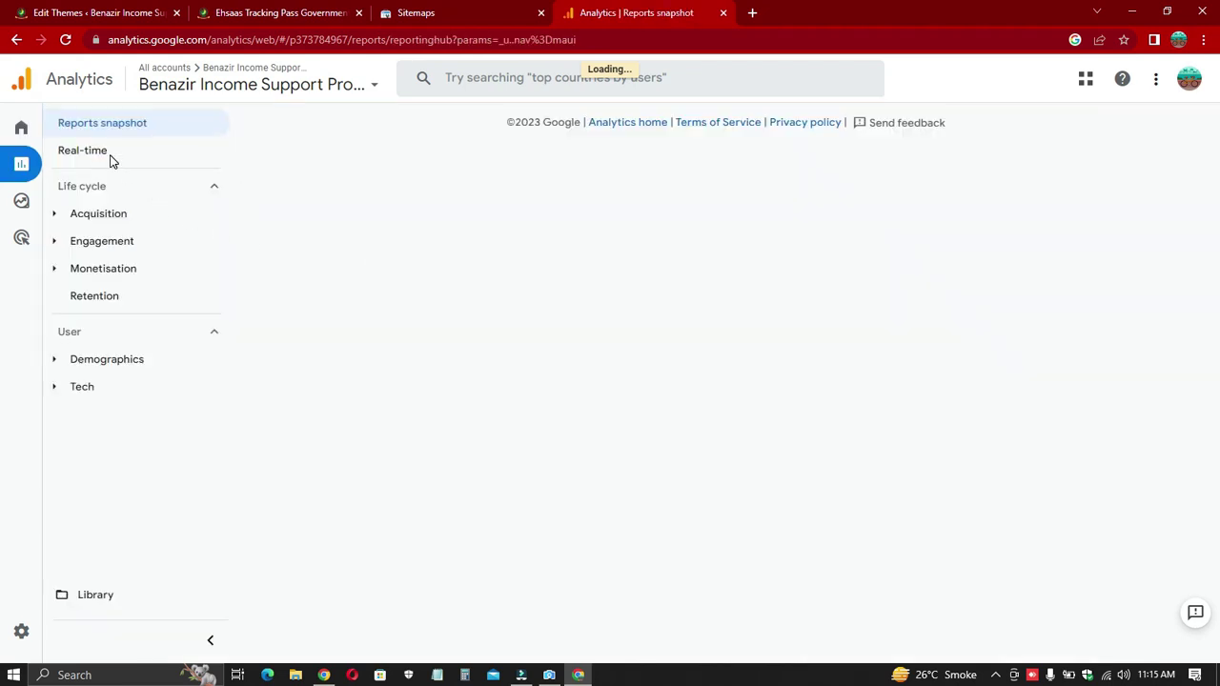
left_click(109, 155)
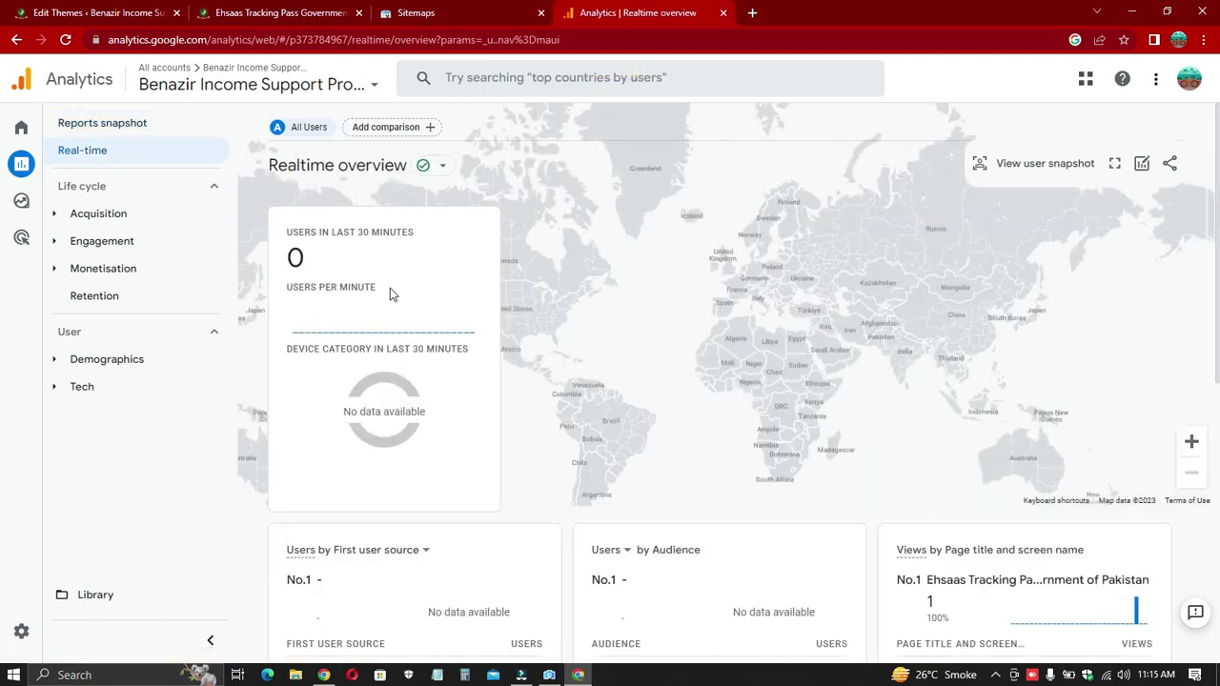
scroll(324, 286, "down", 5)
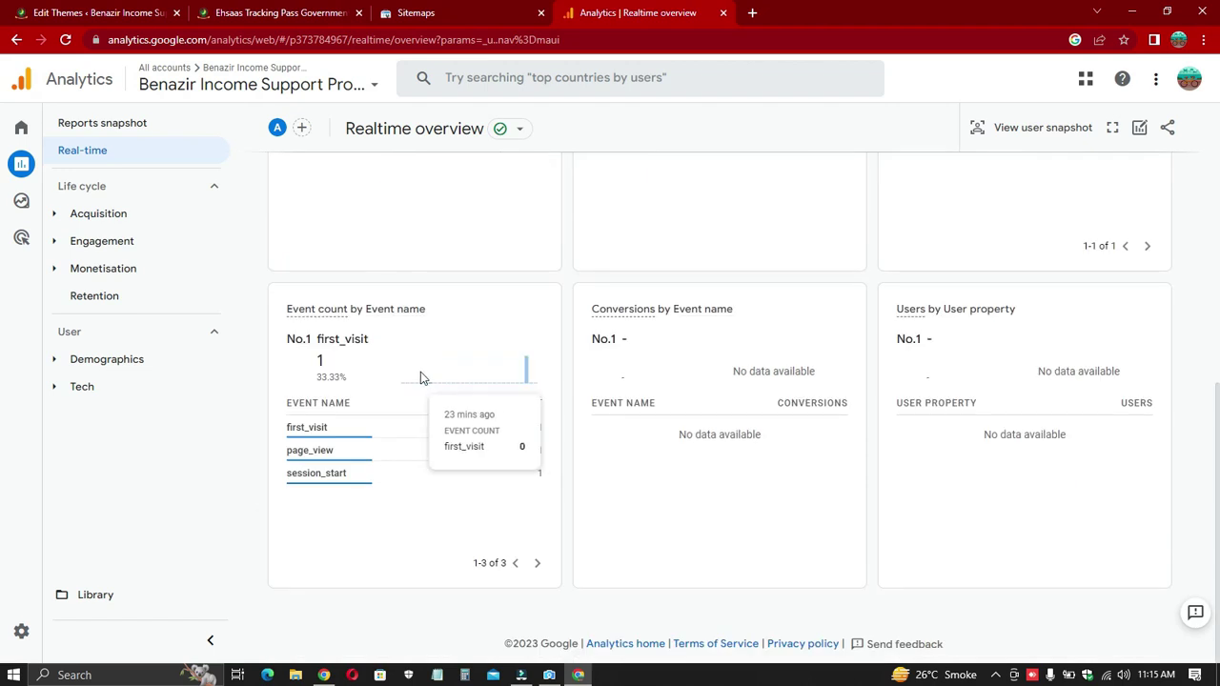
left_click_drag(317, 361, 381, 366)
left_click(381, 357)
double_click(320, 359)
left_click(354, 365)
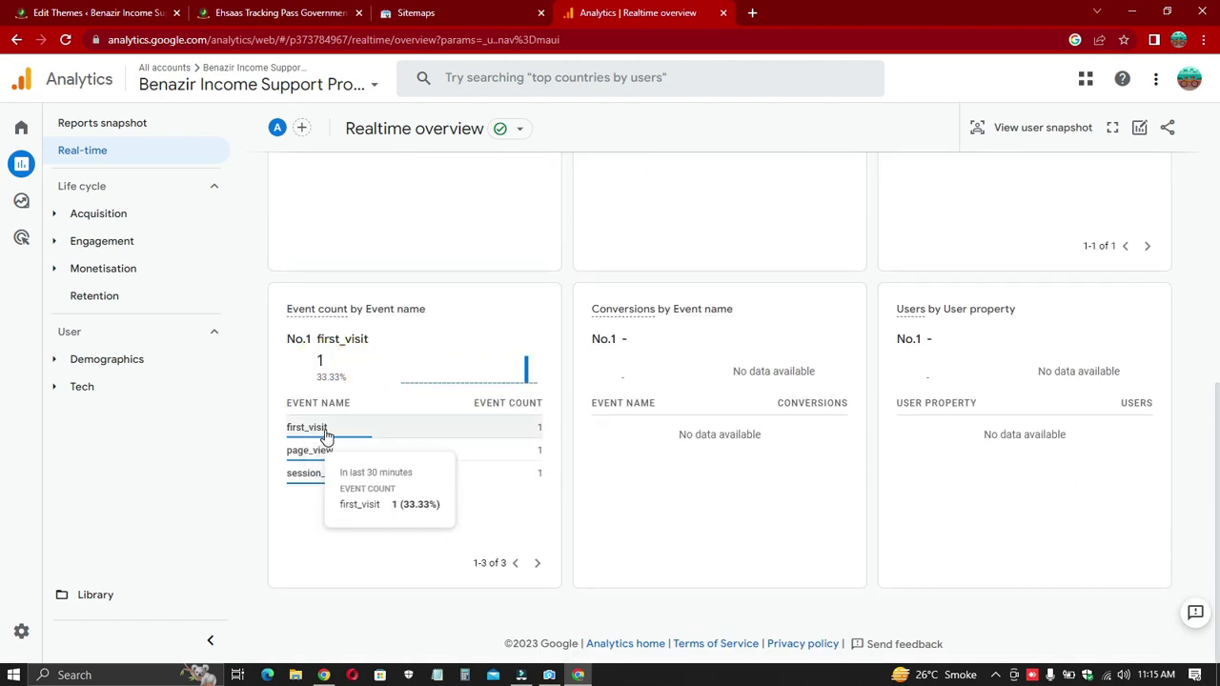
Step: Switch to the open Ehsaas Tracking Pass post and browse through it as a site visitor
left_click(245, 13)
scroll(495, 324, "down", 10)
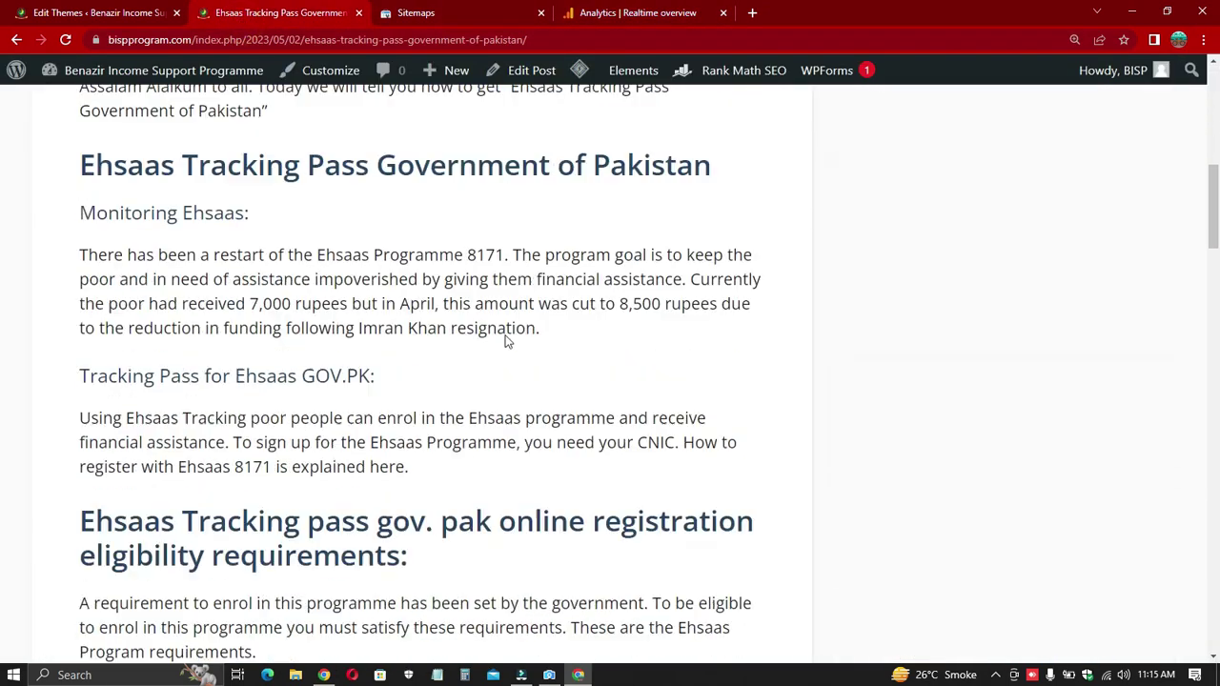
scroll(502, 343, "down", 5)
scroll(505, 343, "up", 15)
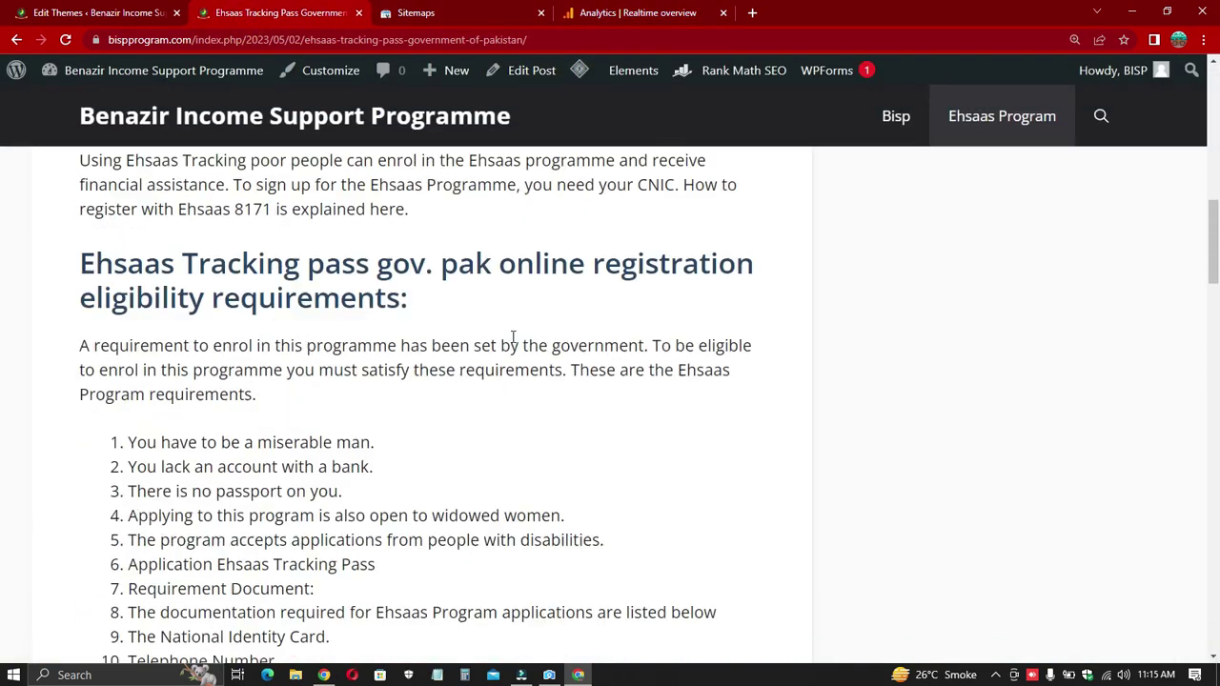
scroll(745, 269, "down", 1)
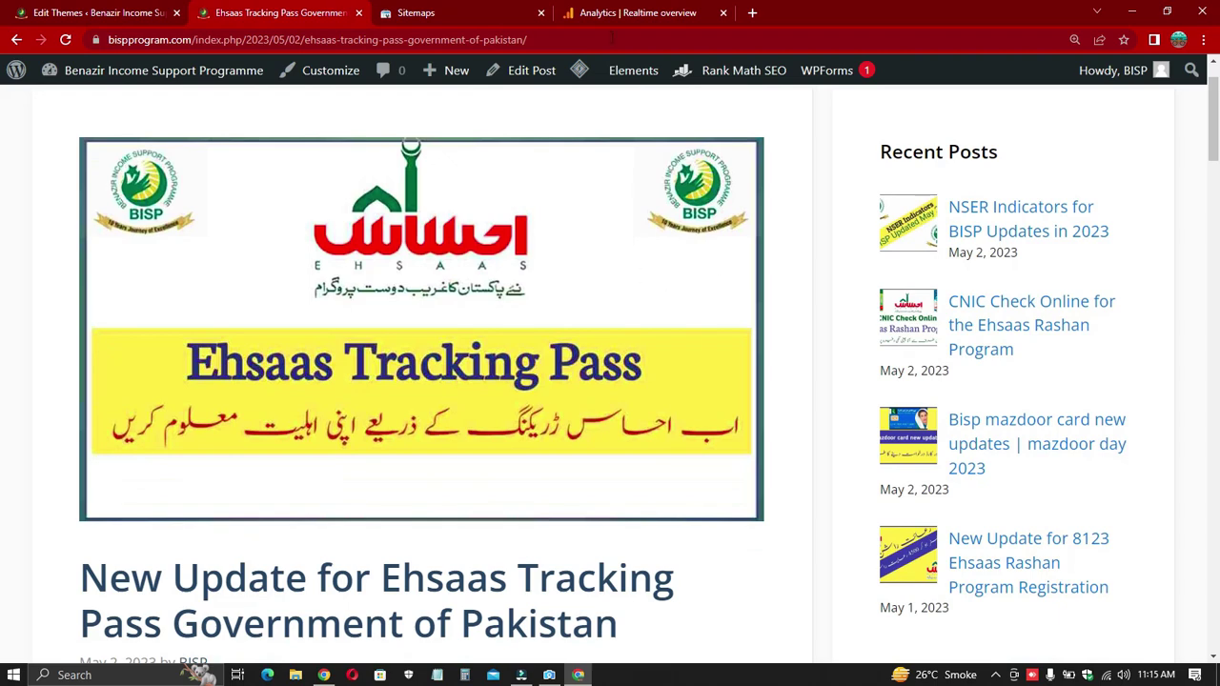
Step: Recheck the Realtime overview in Google Analytics, and return to header.php in the WordPress Theme File Editor
left_click(629, 12)
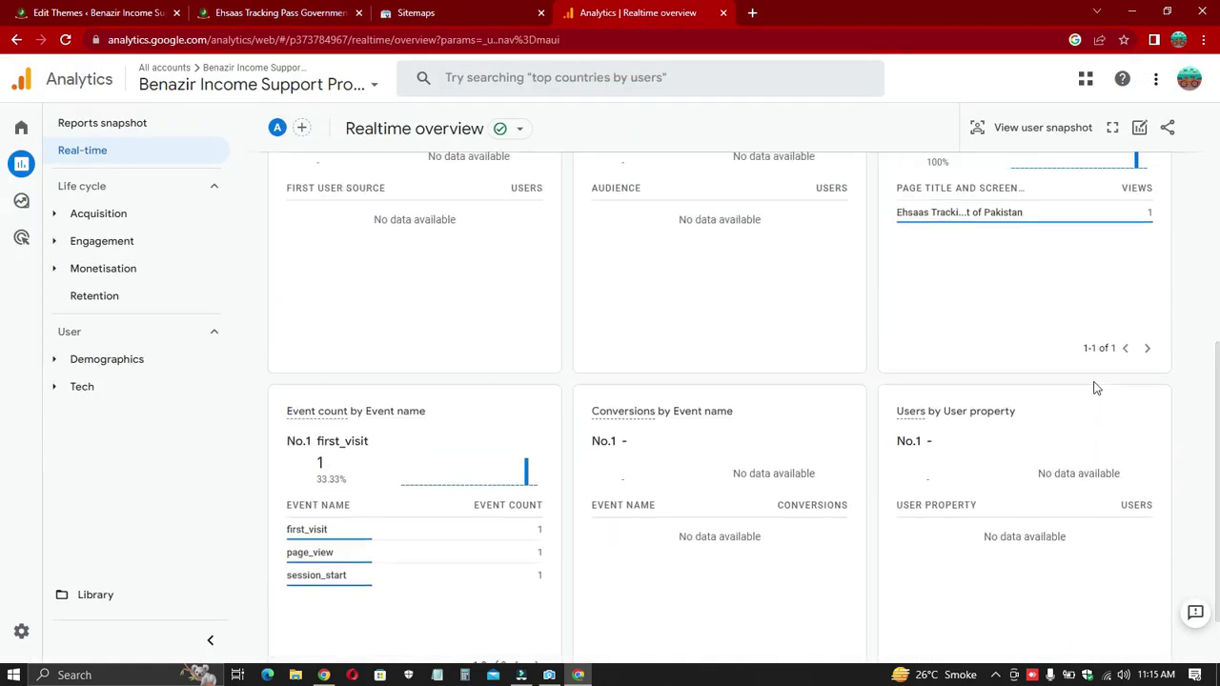
scroll(926, 436, "up", 5)
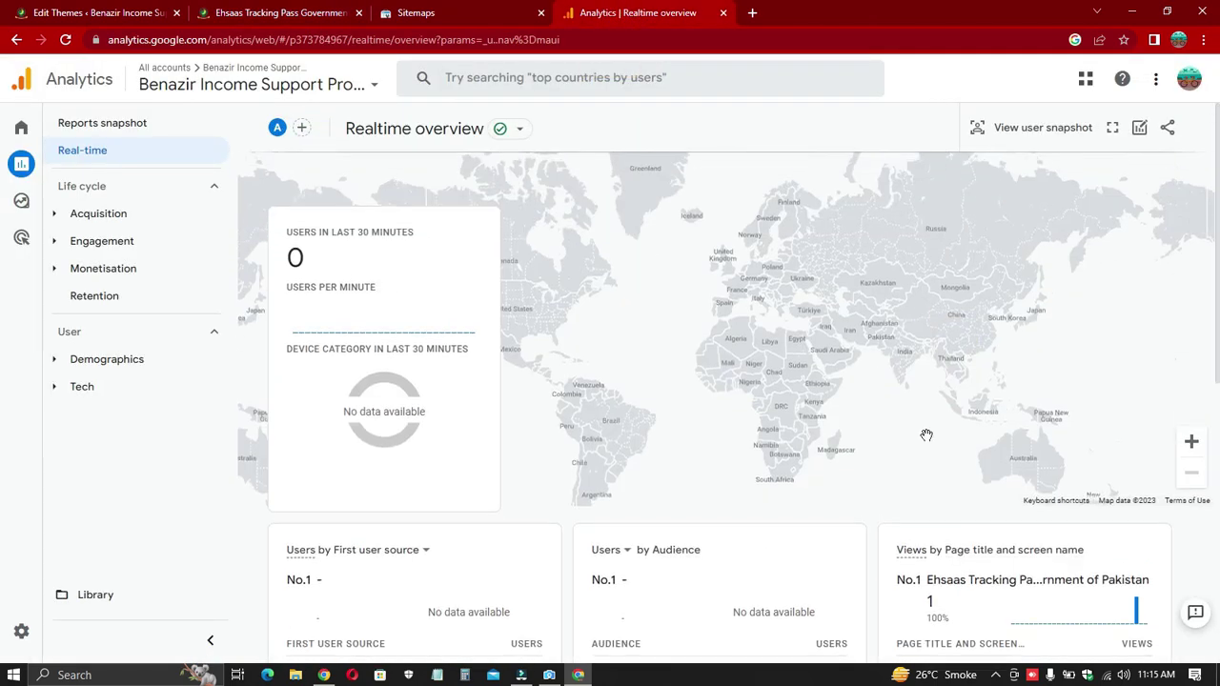
key("ctrl+1")
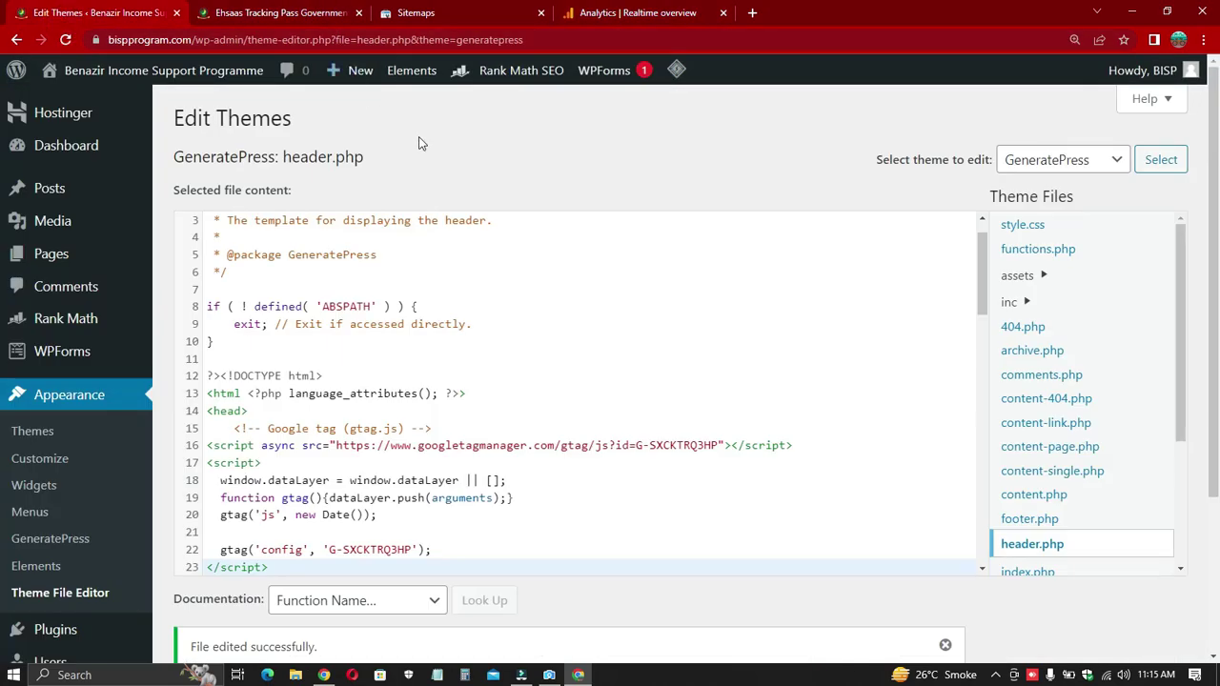